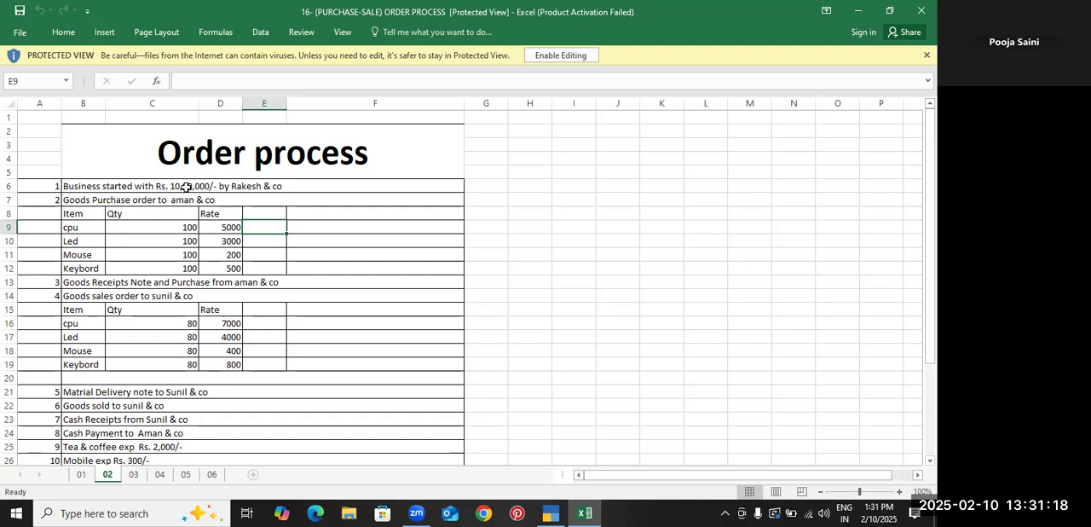
Review the order process exercise on sheet 01, covering its purchase order, sales order, discounted sale and profit and loss table
{"action": "left_click", "coordinate": [84, 476]}
{"action": "scroll", "coordinate": [247, 189], "scroll_direction": "up", "scroll_amount": 2}
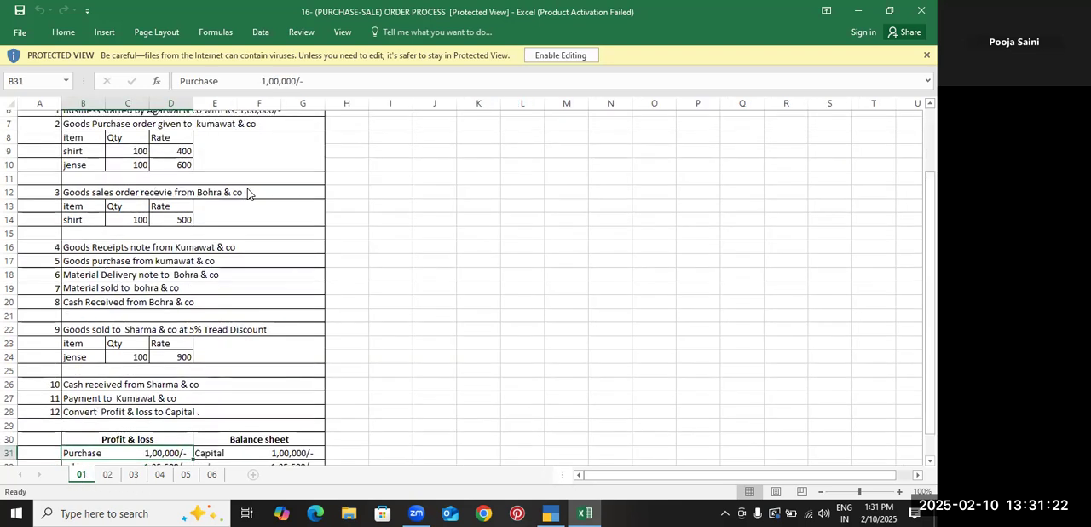
{"action": "scroll", "coordinate": [247, 193], "scroll_direction": "up", "scroll_amount": 1}
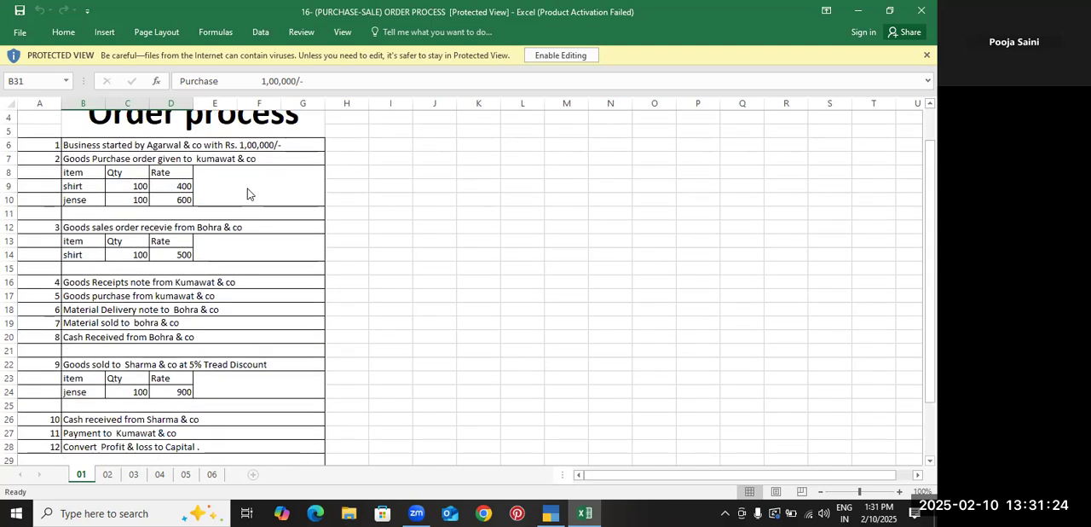
{"action": "left_click", "coordinate": [149, 281]}
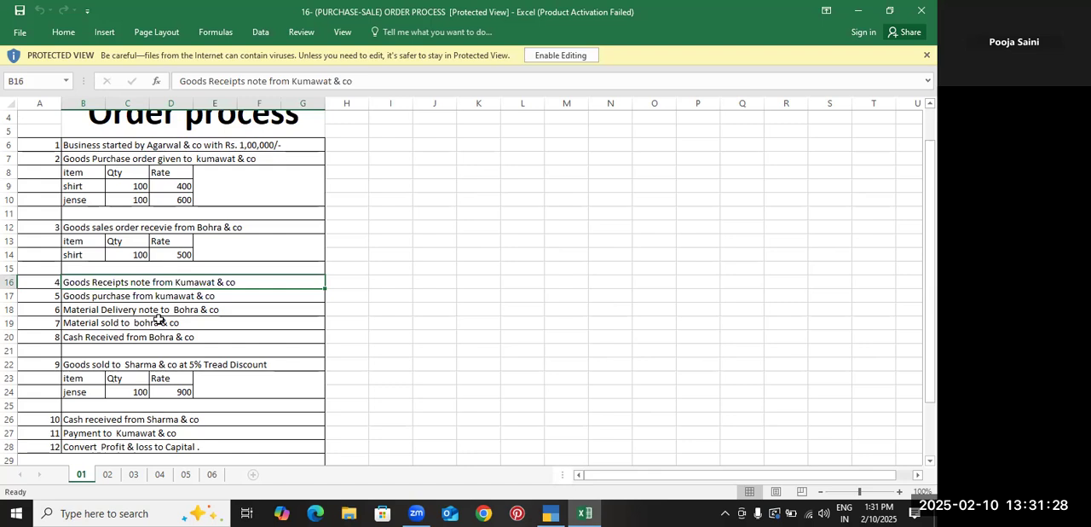
{"action": "left_click", "coordinate": [154, 309]}
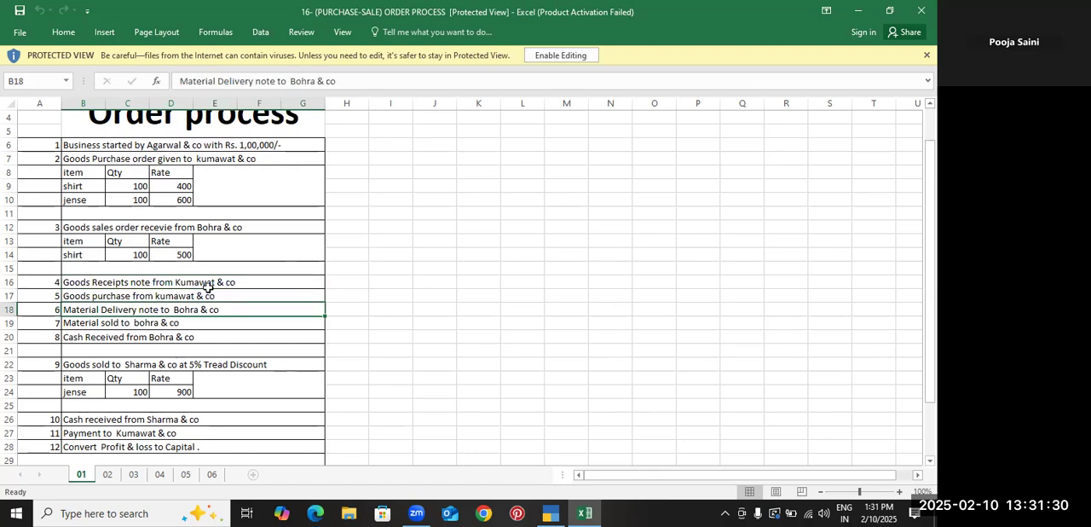
{"action": "left_click", "coordinate": [170, 227]}
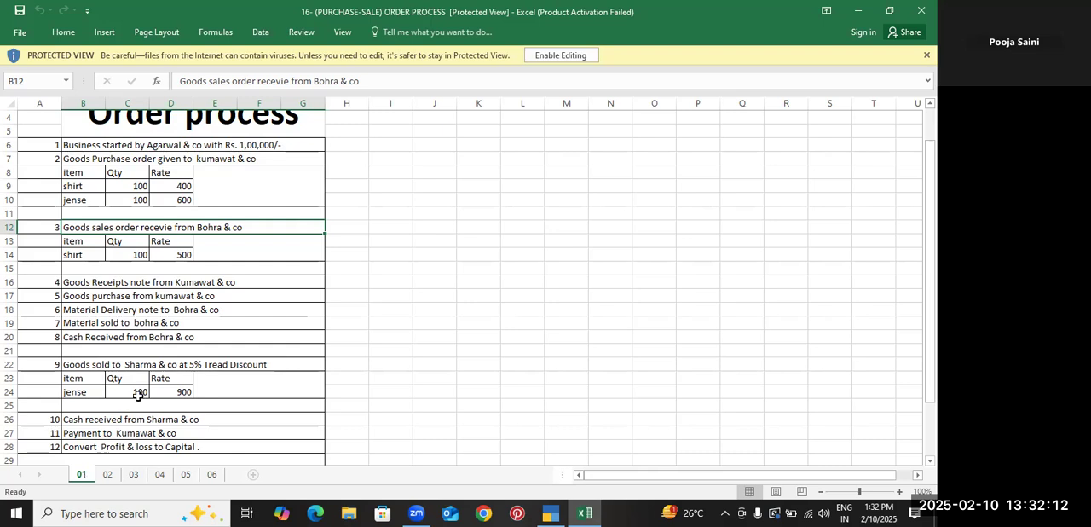
{"action": "left_click", "coordinate": [144, 362]}
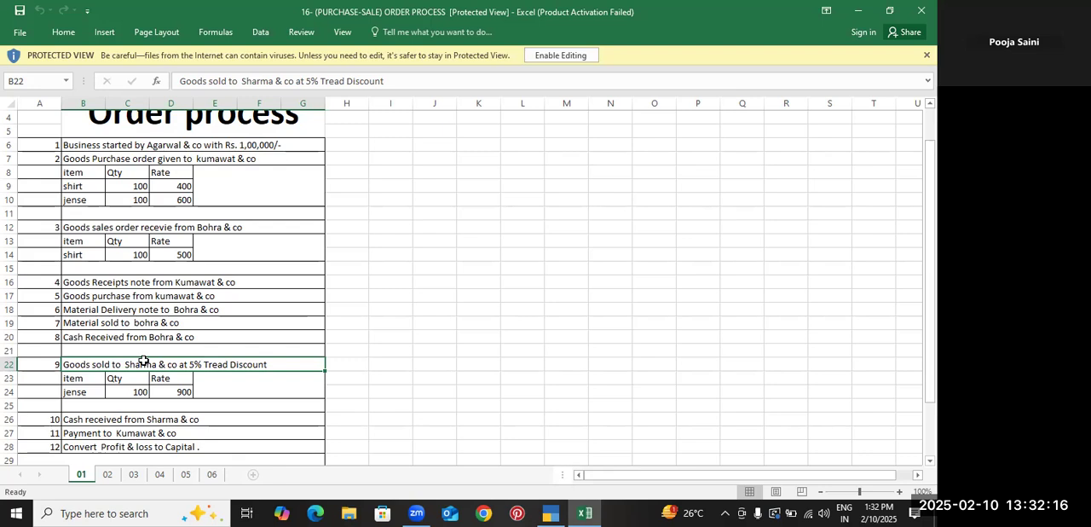
{"action": "left_click", "coordinate": [183, 392]}
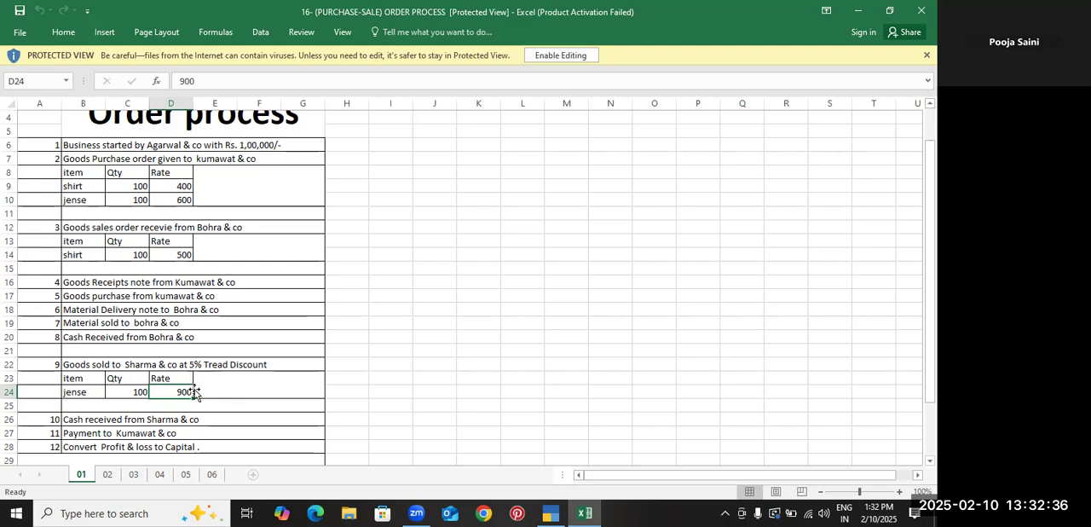
{"action": "scroll", "coordinate": [186, 401], "scroll_direction": "down", "scroll_amount": 2}
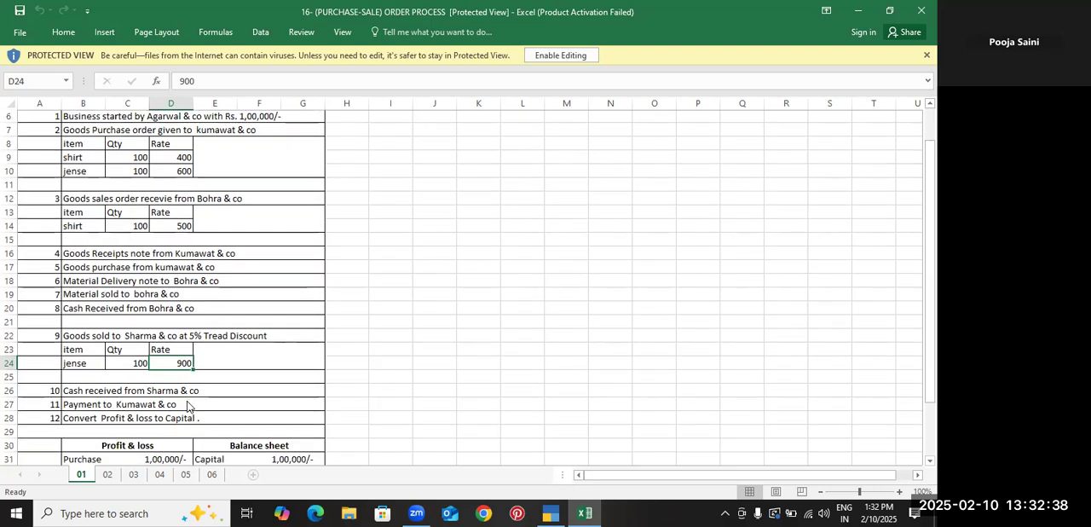
{"action": "scroll", "coordinate": [188, 406], "scroll_direction": "down", "scroll_amount": 1}
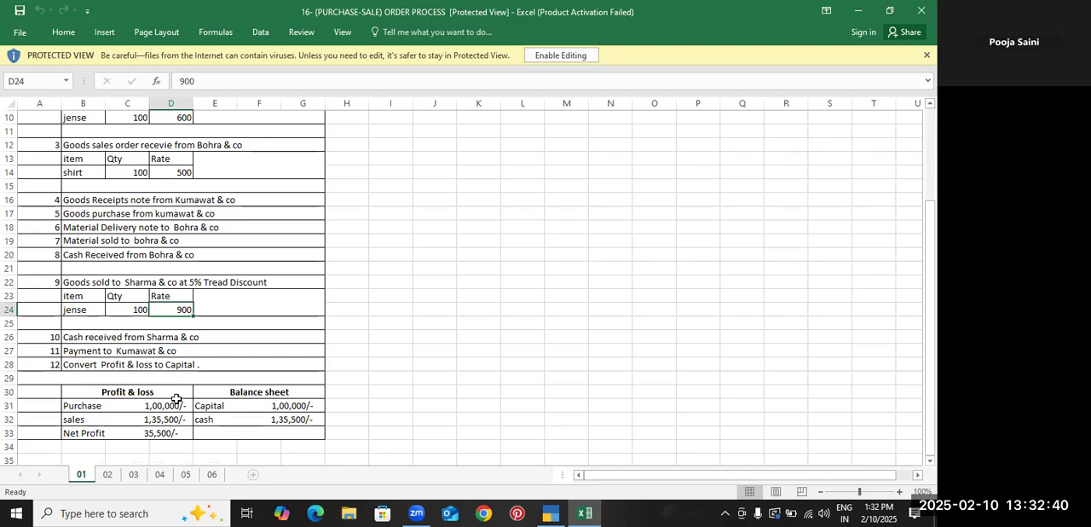
Compare the exercise's payment, delivery note and sale entries with the shirt and jense items in the purchase and sales orders
{"action": "left_click", "coordinate": [136, 351]}
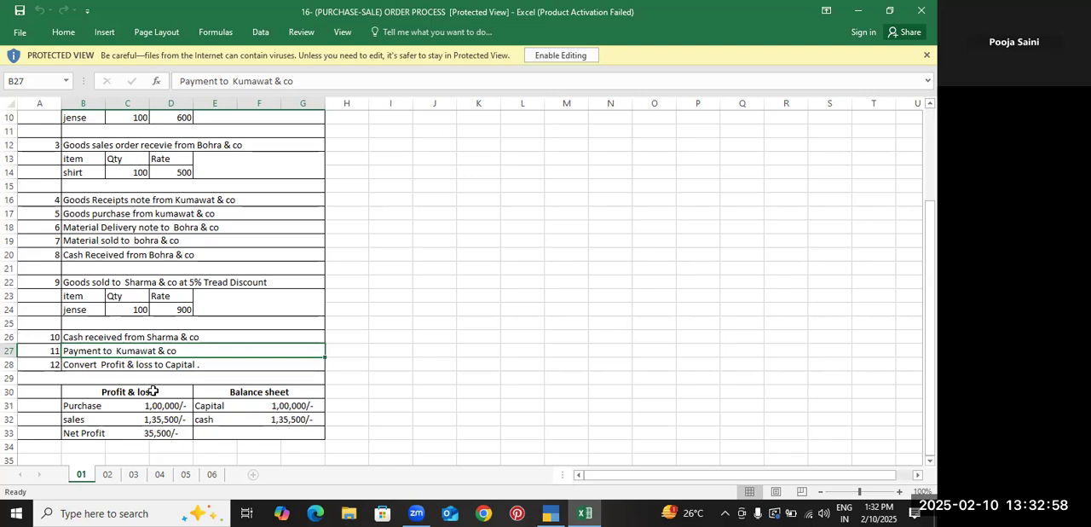
{"action": "left_click", "coordinate": [164, 230]}
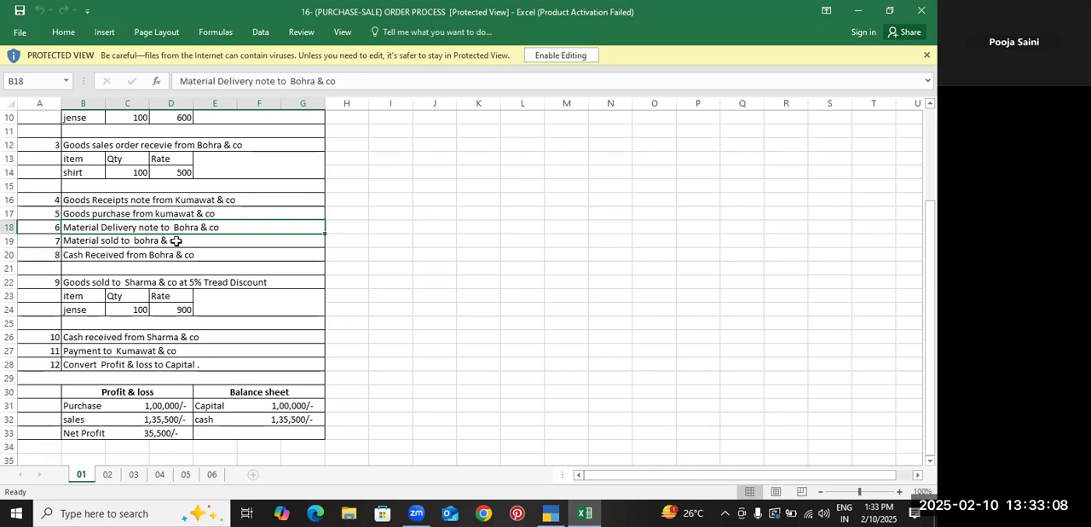
{"action": "left_click", "coordinate": [181, 280]}
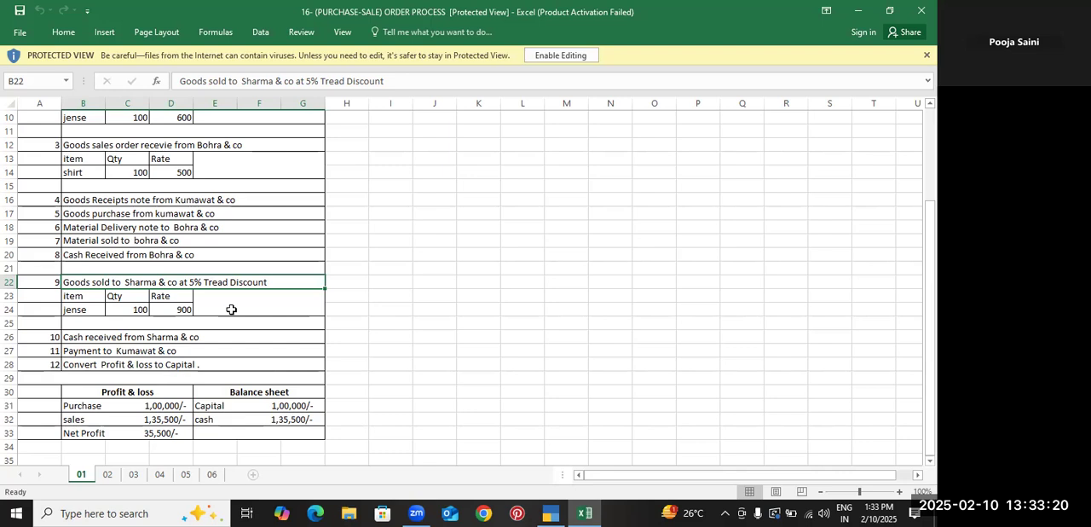
{"action": "scroll", "coordinate": [231, 309], "scroll_direction": "up", "scroll_amount": 2}
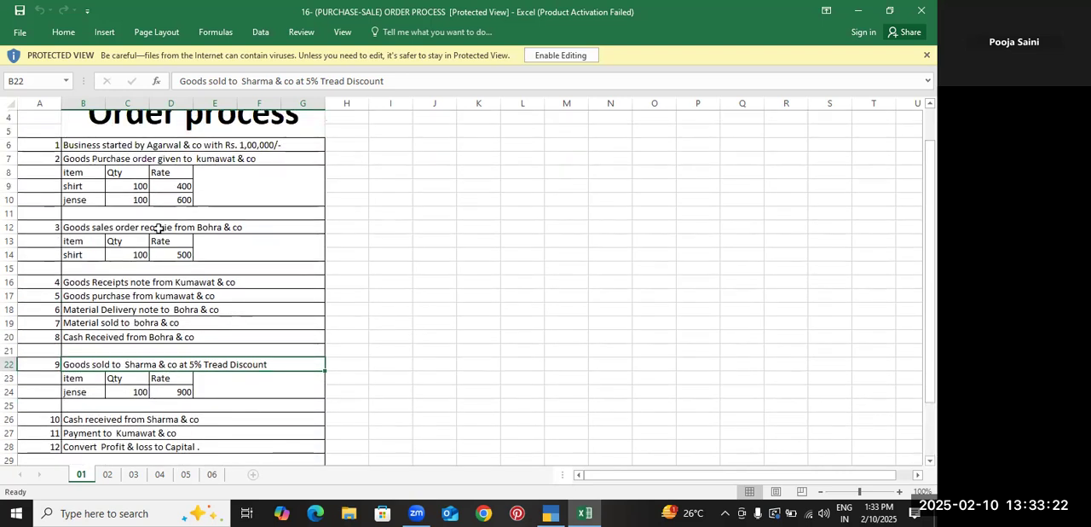
{"action": "left_click", "coordinate": [159, 228]}
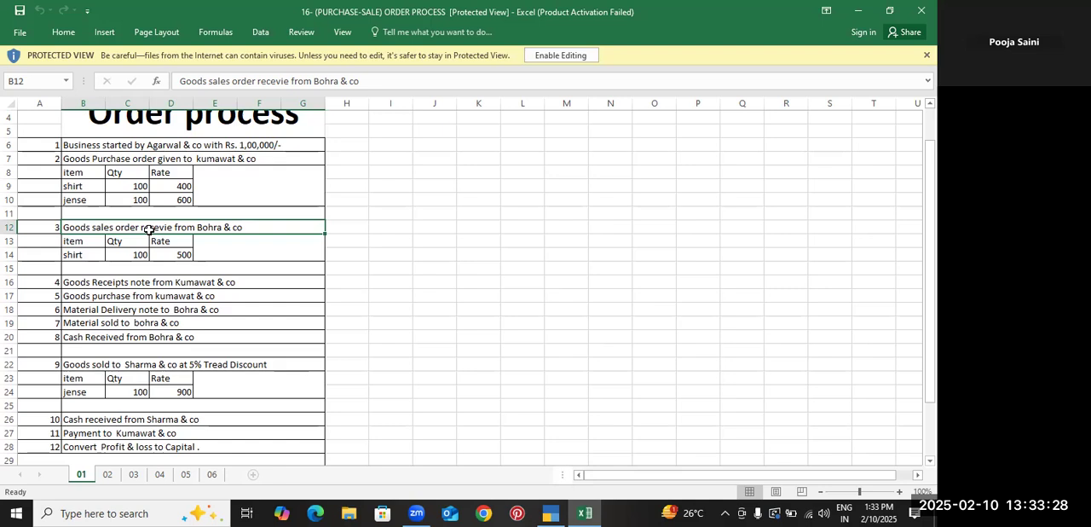
{"action": "left_click", "coordinate": [147, 310]}
{"action": "left_click", "coordinate": [147, 324]}
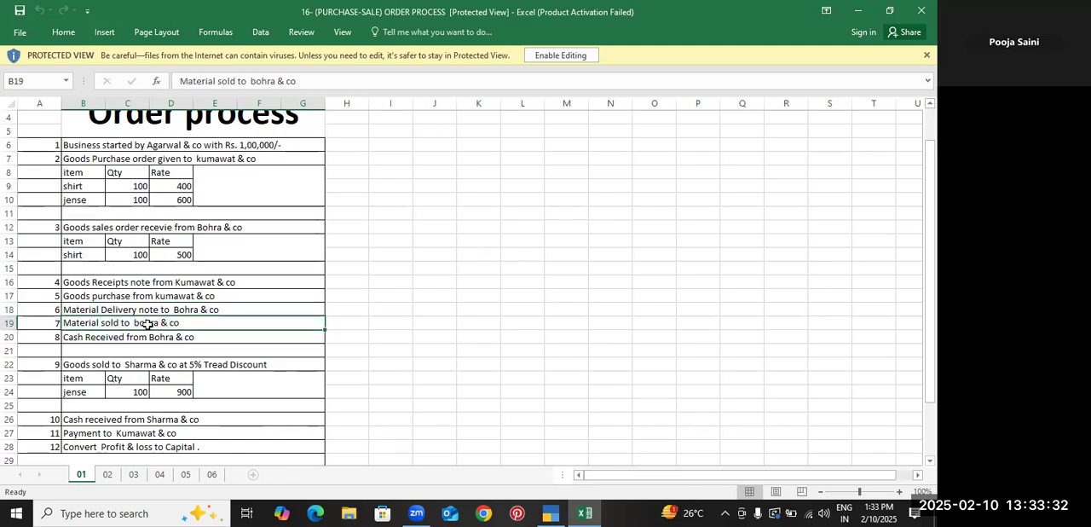
{"action": "left_click_drag", "start_coordinate": [88, 158], "coordinate": [132, 201]}
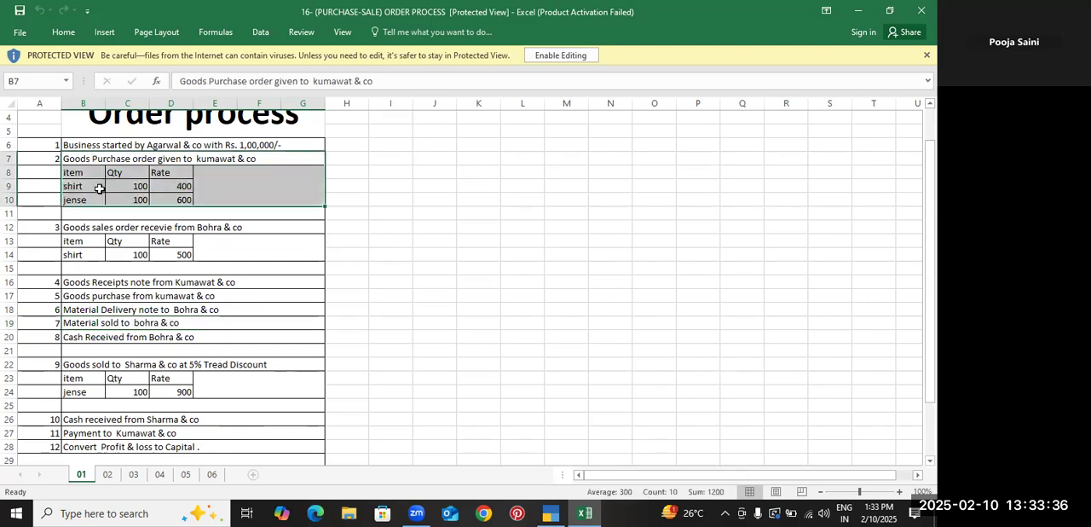
{"action": "left_click_drag", "start_coordinate": [93, 227], "coordinate": [102, 253]}
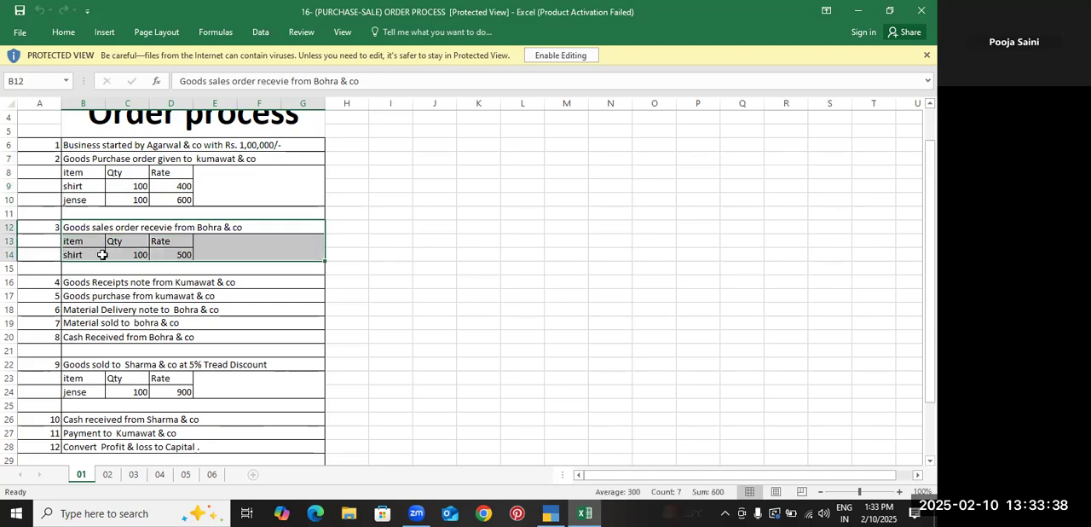
{"action": "left_click", "coordinate": [88, 201]}
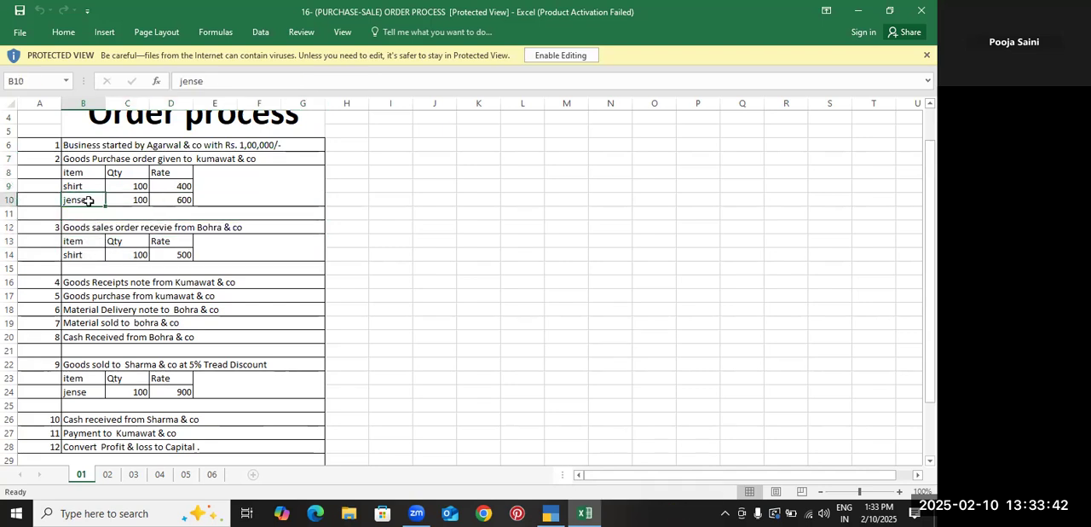
{"action": "left_click", "coordinate": [89, 392]}
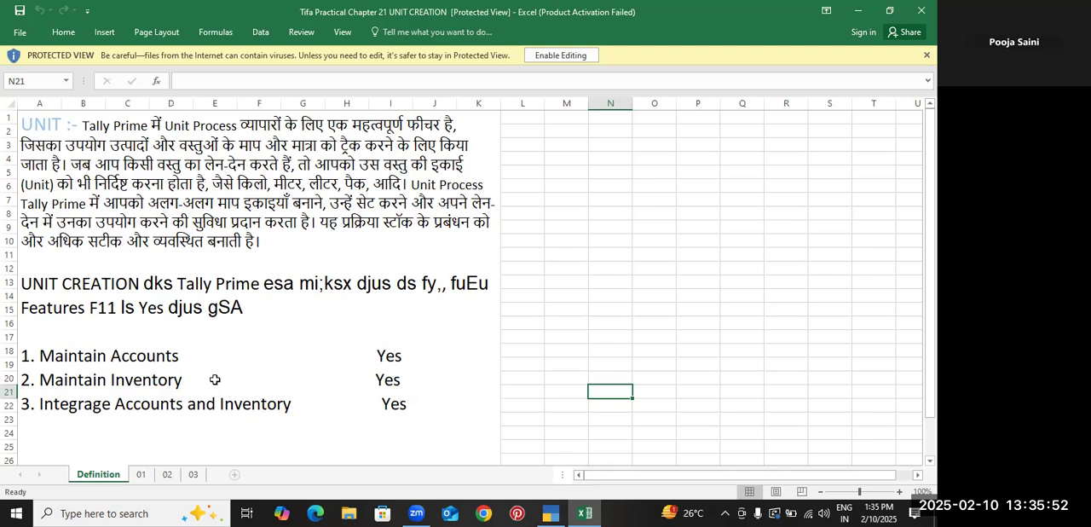
Switch from the unit creation notes to TallyPrime and continue in Educational Mode
{"action": "left_click", "coordinate": [112, 379]}
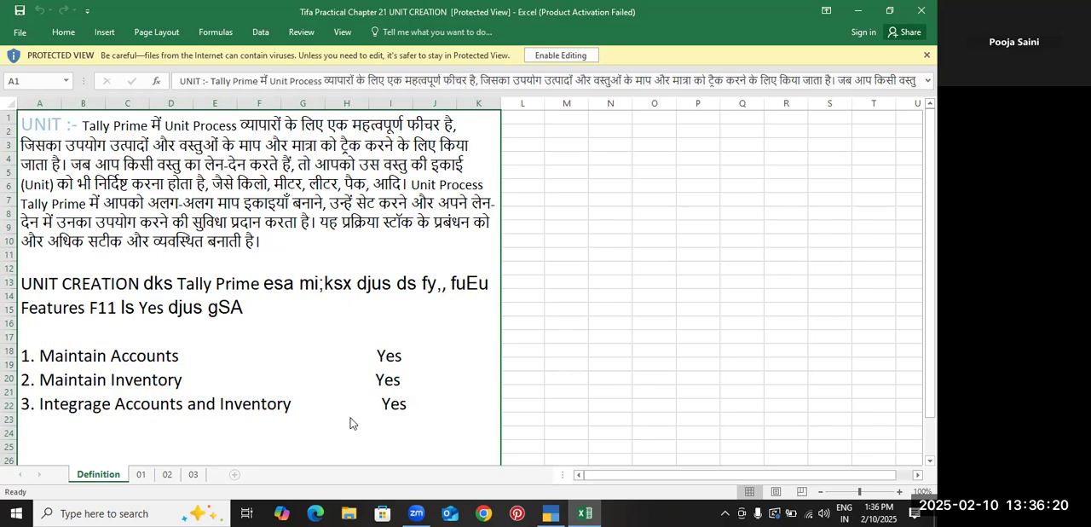
{"action": "key", "text": "alt+Tab"}
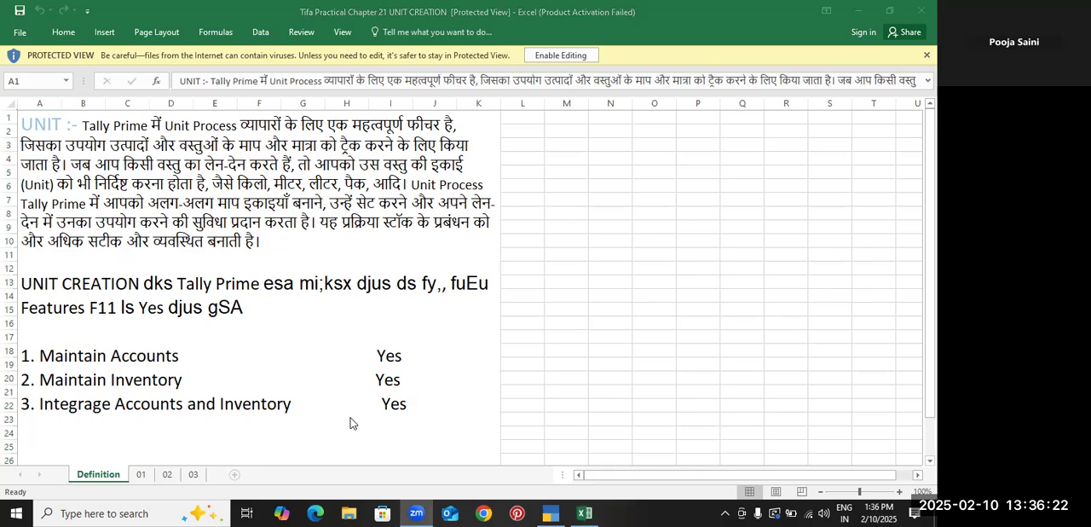
{"action": "key", "text": "alt+Tab"}
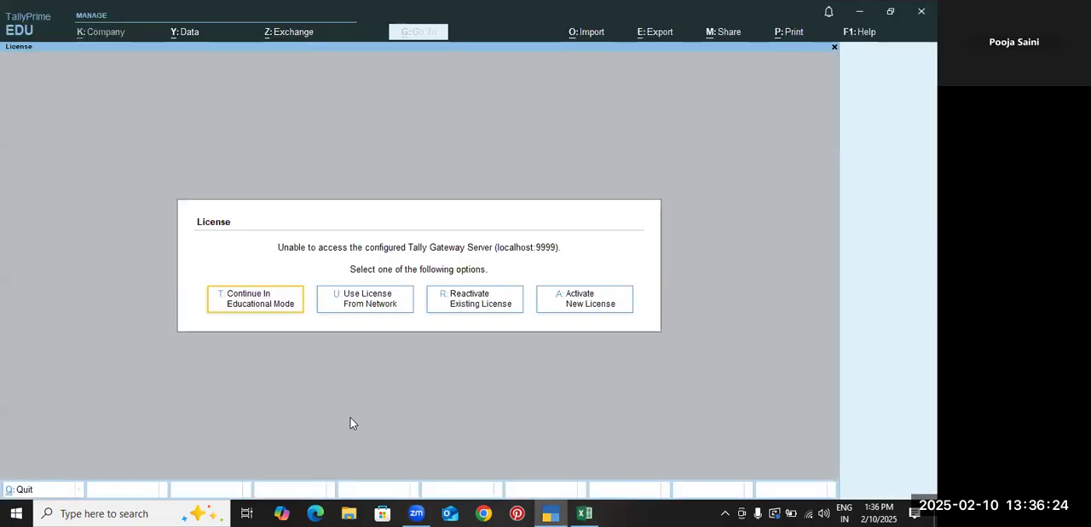
{"action": "key", "text": "Return"}
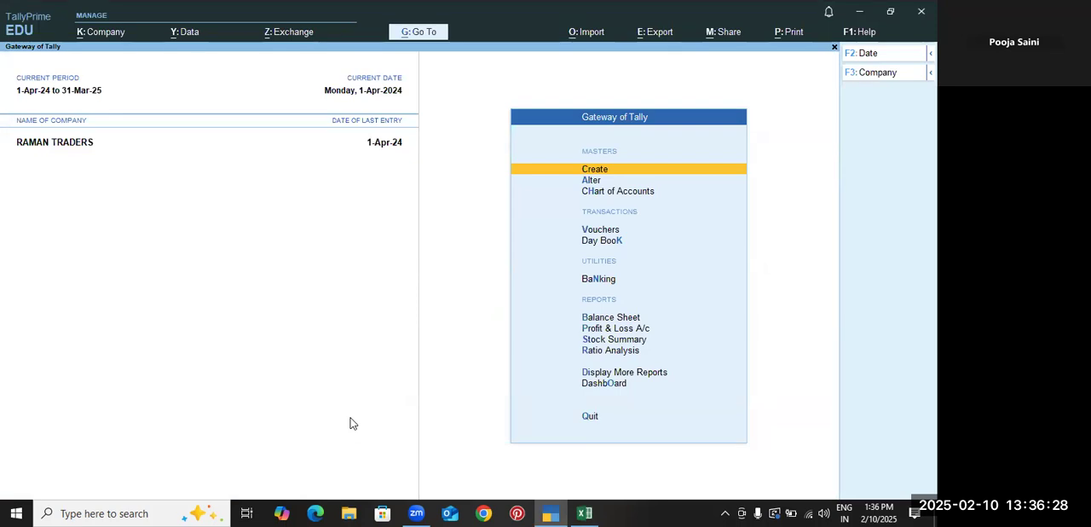
Start creating a new company and name it Riyaz Grocery Center
{"action": "key", "text": "alt+k"}
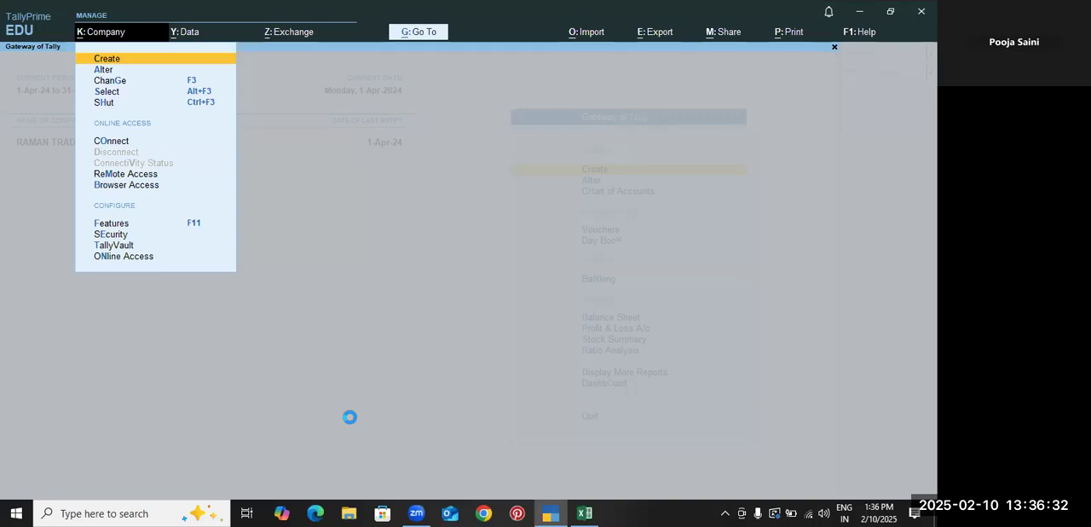
{"action": "key", "text": "Return"}
{"action": "key", "text": "Return"}
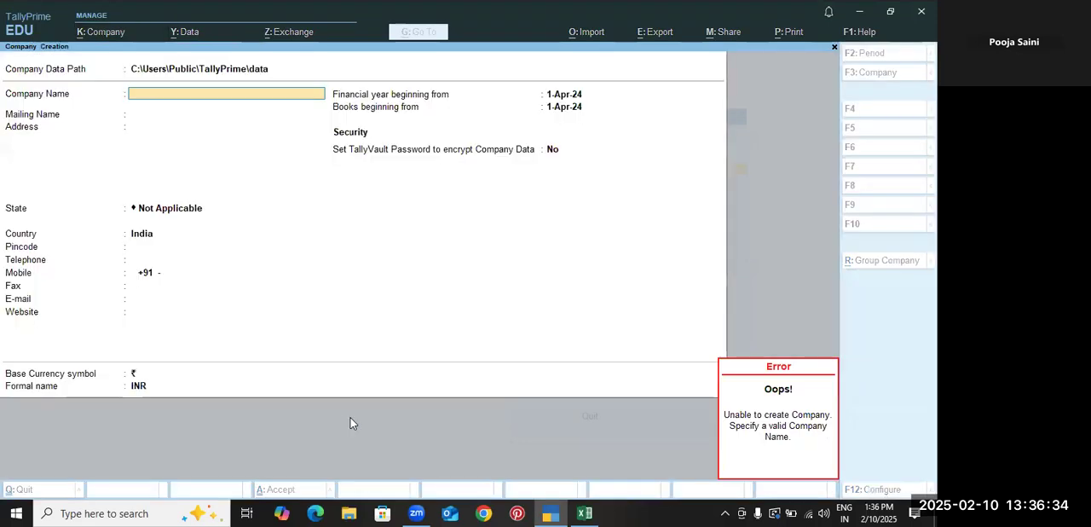
{"action": "key", "text": "Escape"}
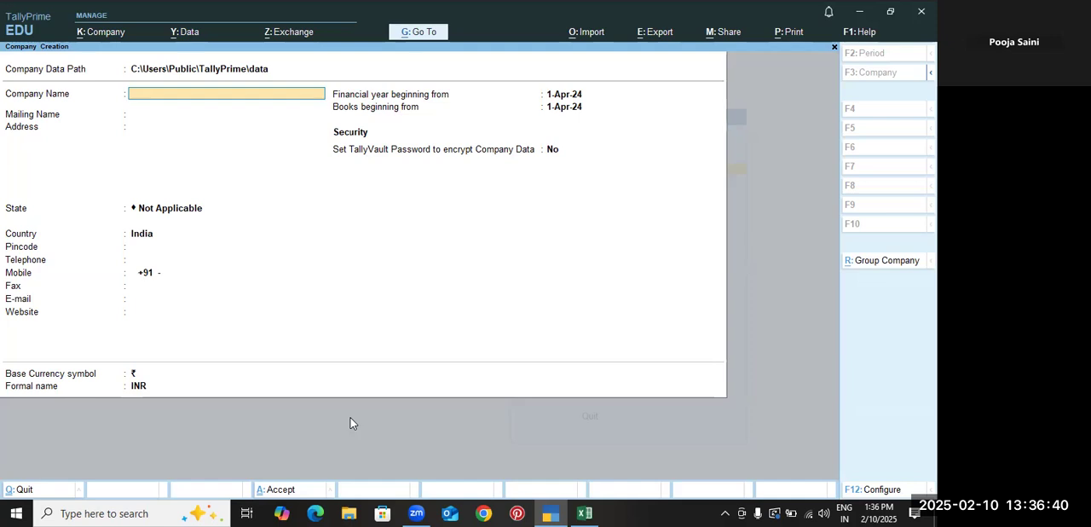
{"action": "type", "text": "Riyaz Grocery"}
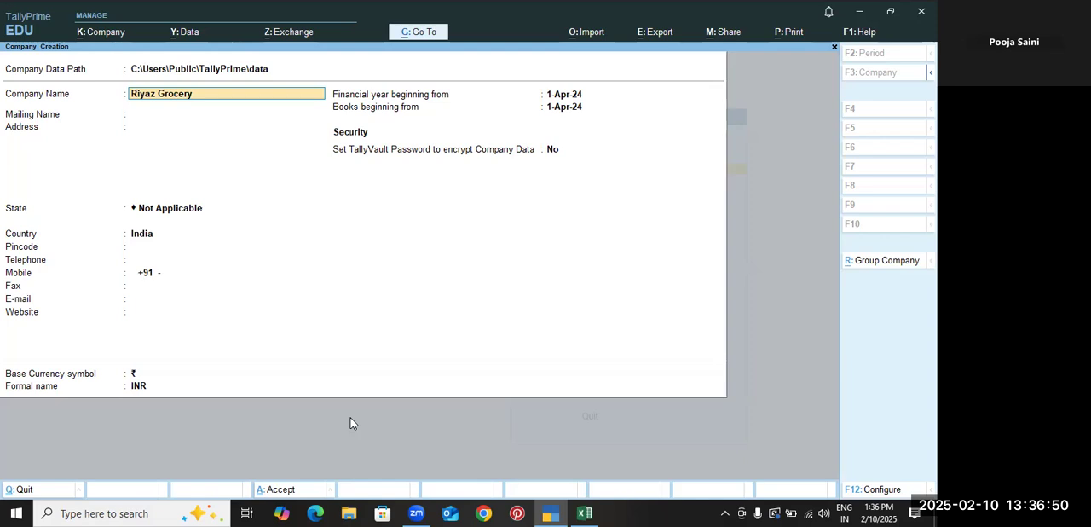
{"action": "type", "text": " Center"}
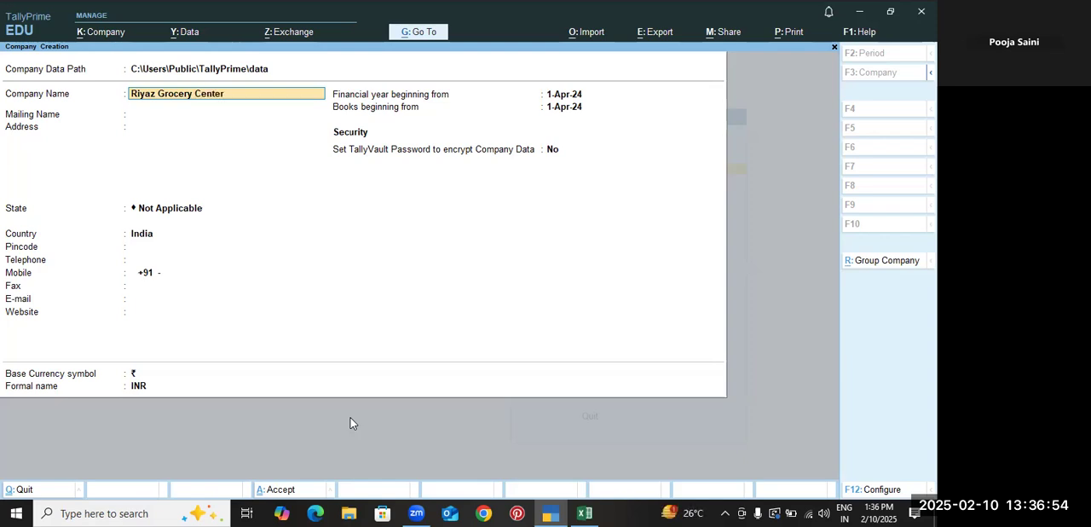
Keep the company name as mailing name, leave the address blank and set the state to Rajasthan
{"action": "key", "text": "Return"}
{"action": "key", "text": "Return"}
{"action": "key", "text": "Return"}
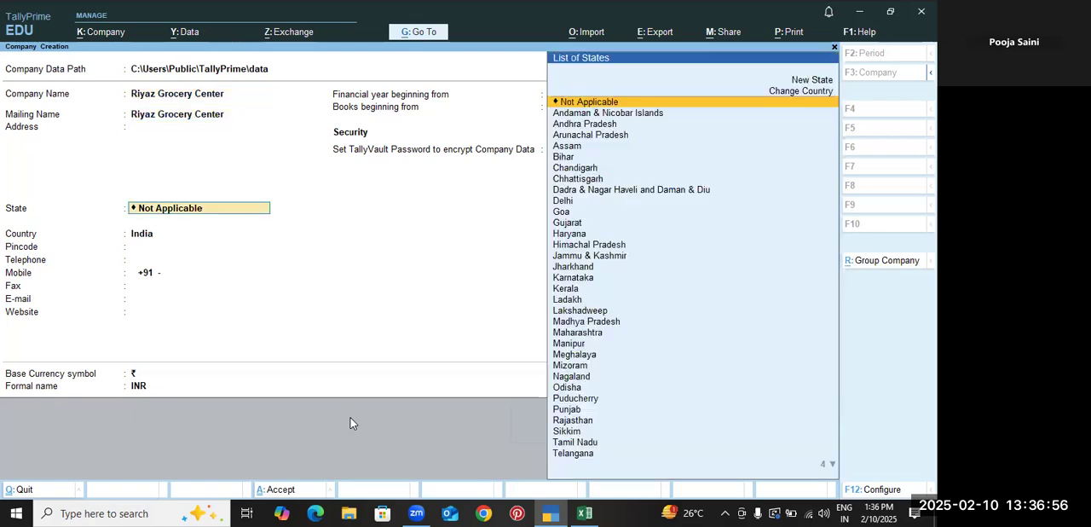
{"action": "type", "text": "ra"}
{"action": "key", "text": "Return"}
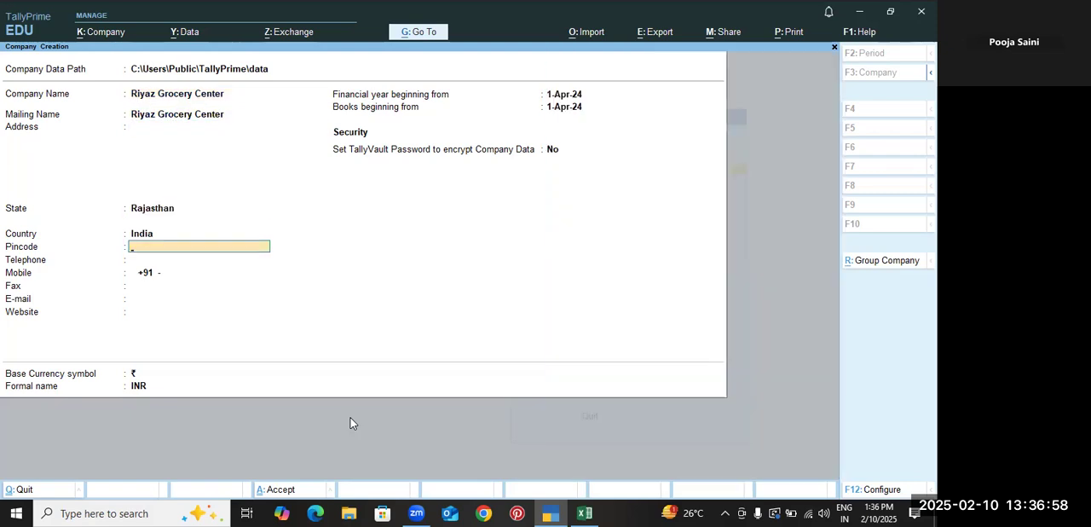
Keep the company's financial year beginning from 1-Apr-24 and save the new company
{"action": "key", "text": "BackSpace"}
{"action": "key", "text": "BackSpace"}
{"action": "key", "text": "BackSpace"}
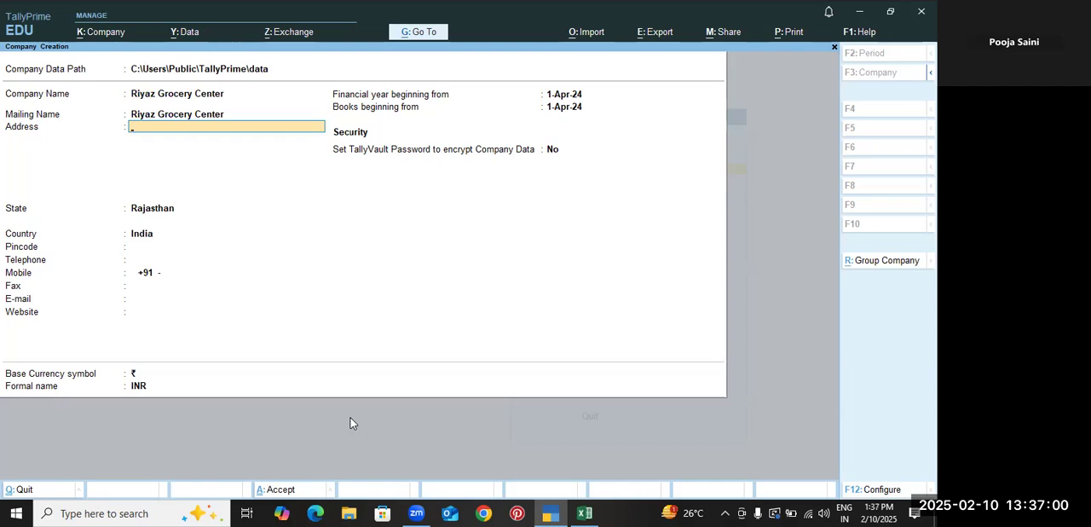
{"action": "key", "text": "Return"}
{"action": "key", "text": "Return"}
{"action": "key", "text": "Return"}
{"action": "key", "text": "Return"}
{"action": "key", "text": "Return"}
{"action": "key", "text": "Return"}
{"action": "key", "text": "Return"}
{"action": "key", "text": "Return"}
{"action": "key", "text": "Return"}
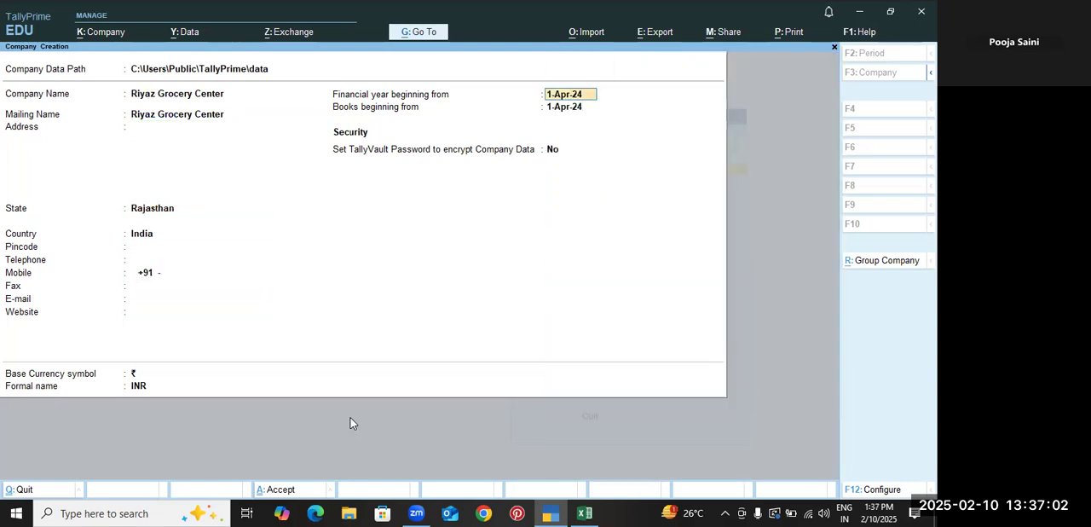
{"action": "key", "text": "ctrl+a"}
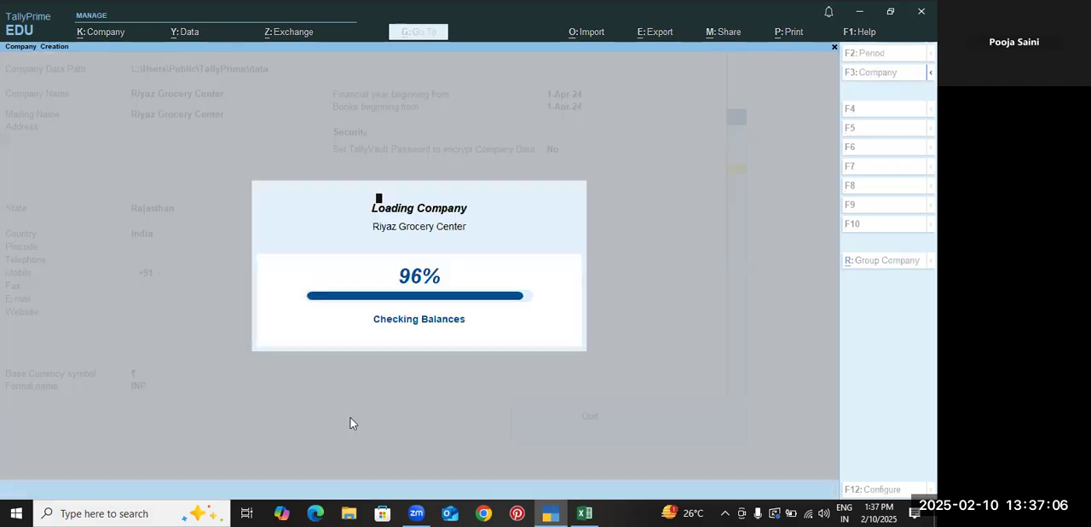
Set Enable Bill-wise entry to No in the new company's features
{"action": "key", "text": "Return"}
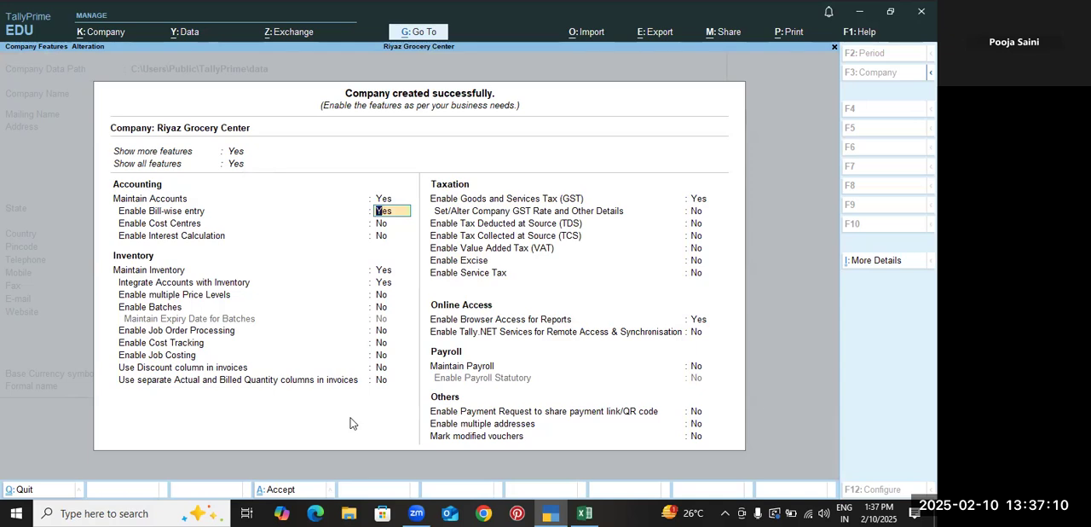
{"action": "type", "text": "n"}
{"action": "key", "text": "Return"}
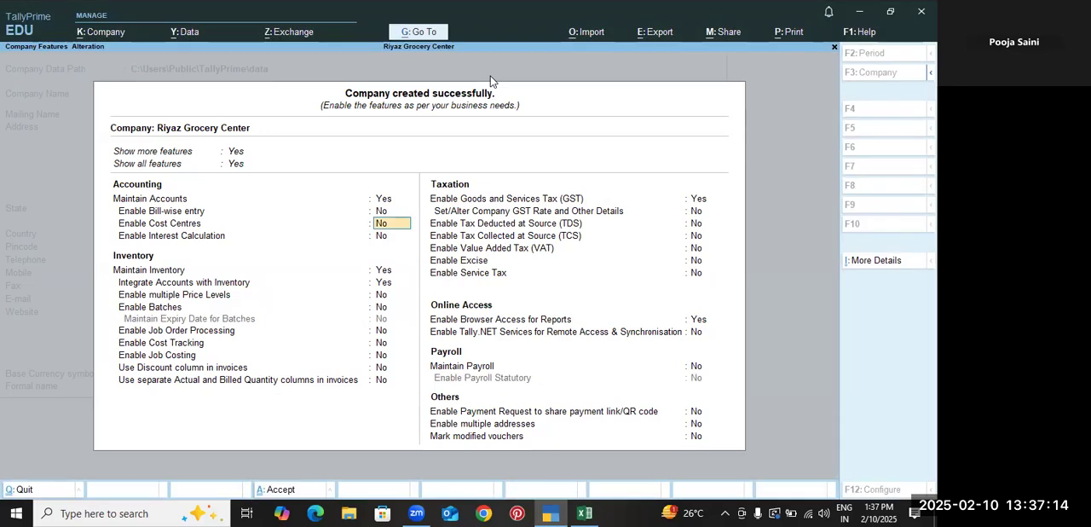
Disable Goods and Services Tax and Browser Access for Reports in the company features and save the feature settings
{"action": "left_click", "coordinate": [693, 198]}
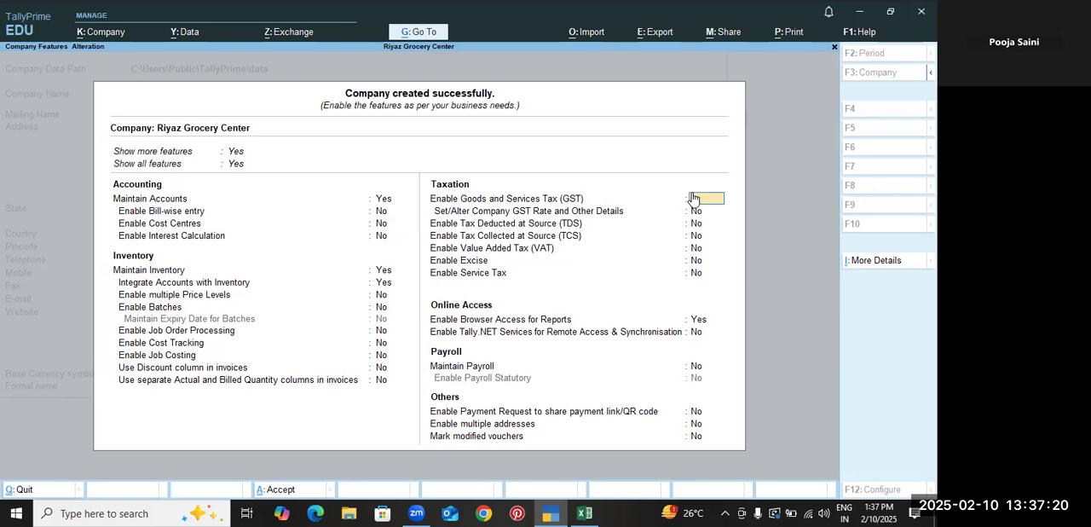
{"action": "key", "text": "Return"}
{"action": "key", "text": "Return"}
{"action": "key", "text": "Return"}
{"action": "key", "text": "Return"}
{"action": "key", "text": "Return"}
{"action": "key", "text": "Return"}
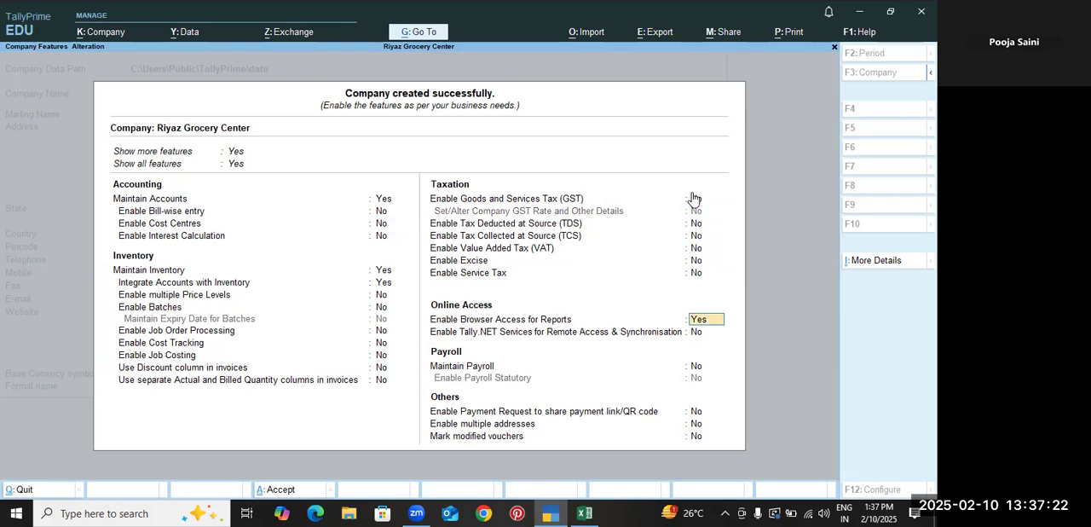
{"action": "key", "text": "n"}
{"action": "key", "text": "ctrl"}
{"action": "key", "text": "ctrl+a"}
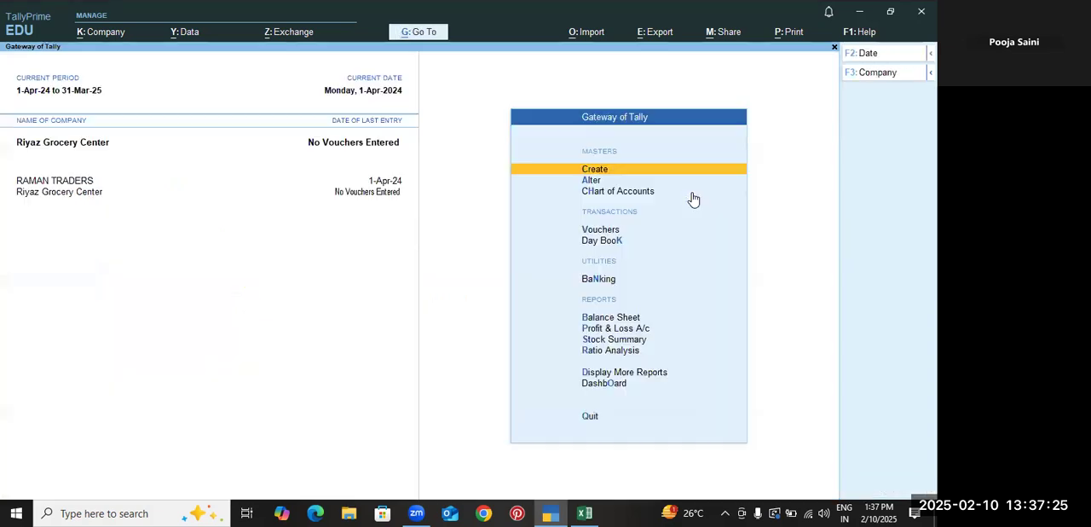
Open voucher entry in TallyPrime and switch to the Excel unit creation workbook, showing sheet 03
{"action": "left_click", "coordinate": [614, 233]}
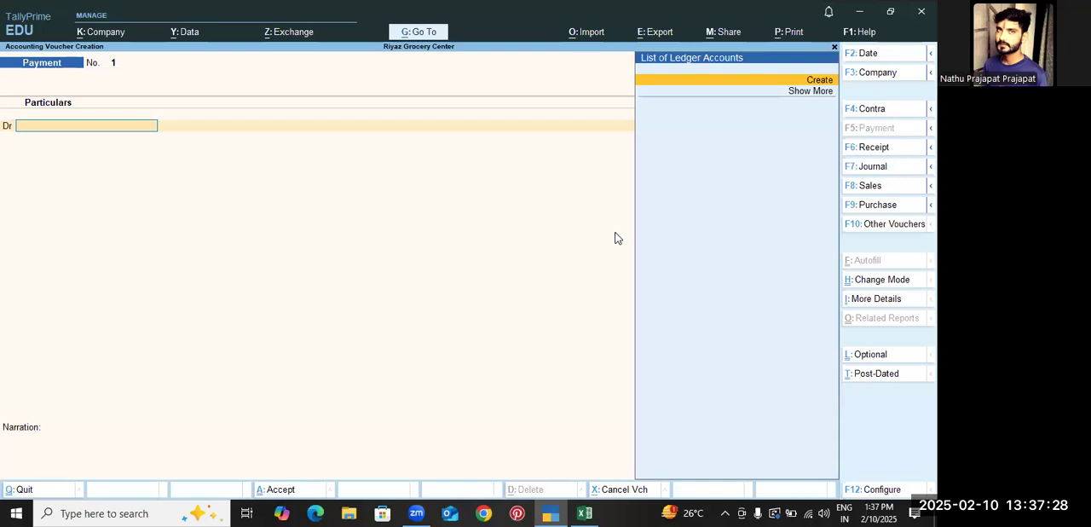
{"action": "key", "text": "alt+Tab"}
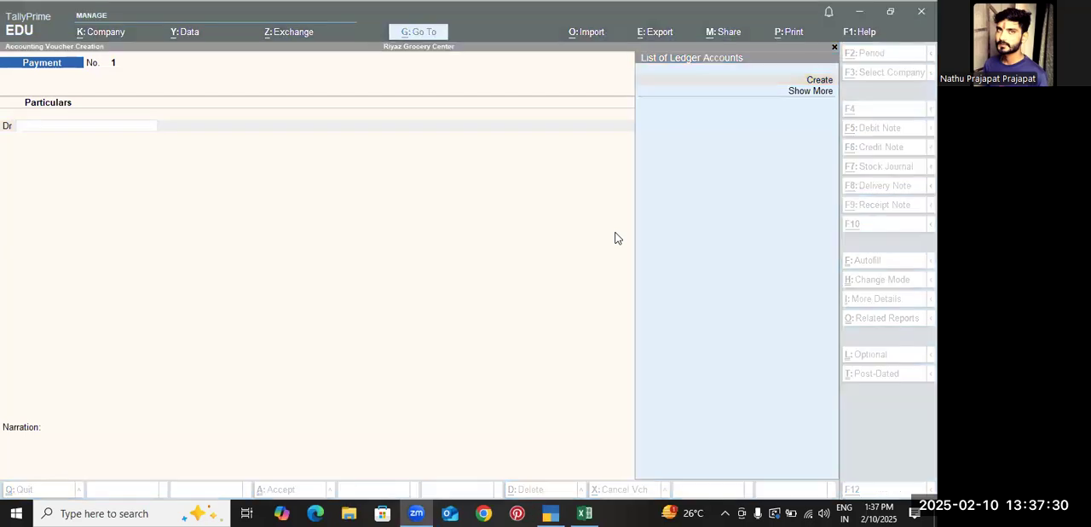
{"action": "key", "text": "alt+Tab"}
{"action": "key", "text": "Tab"}
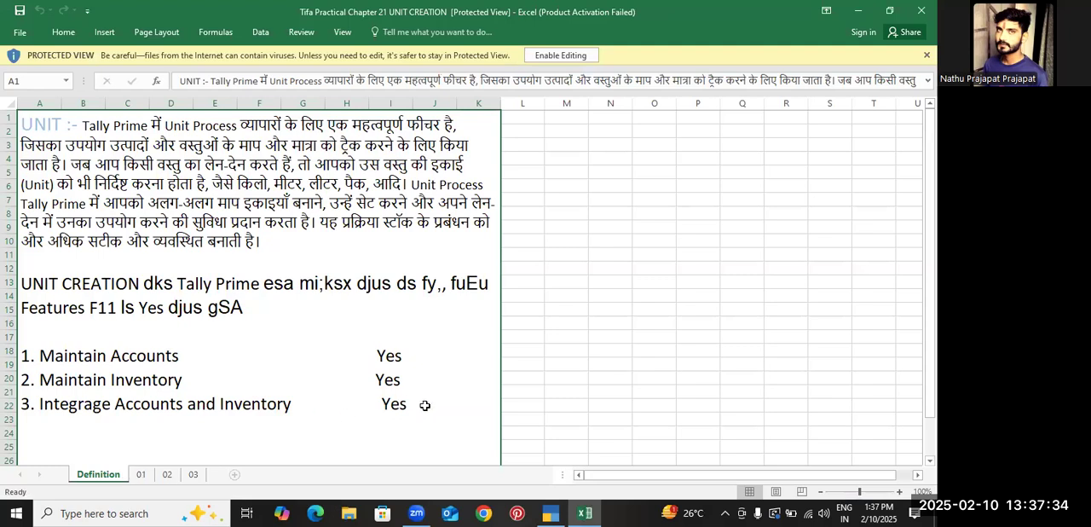
{"action": "key", "text": "alt+Tab"}
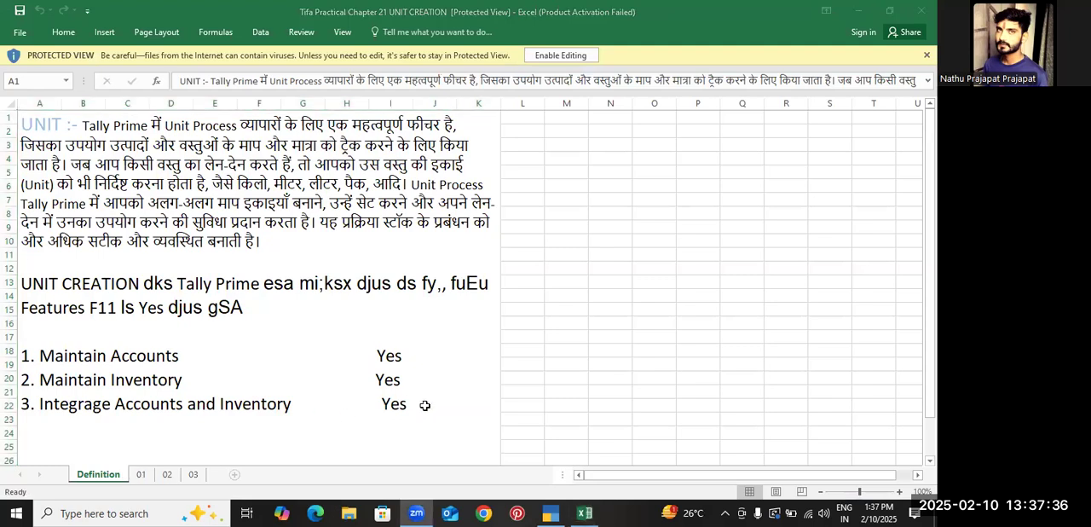
{"action": "key", "text": "alt+Tab"}
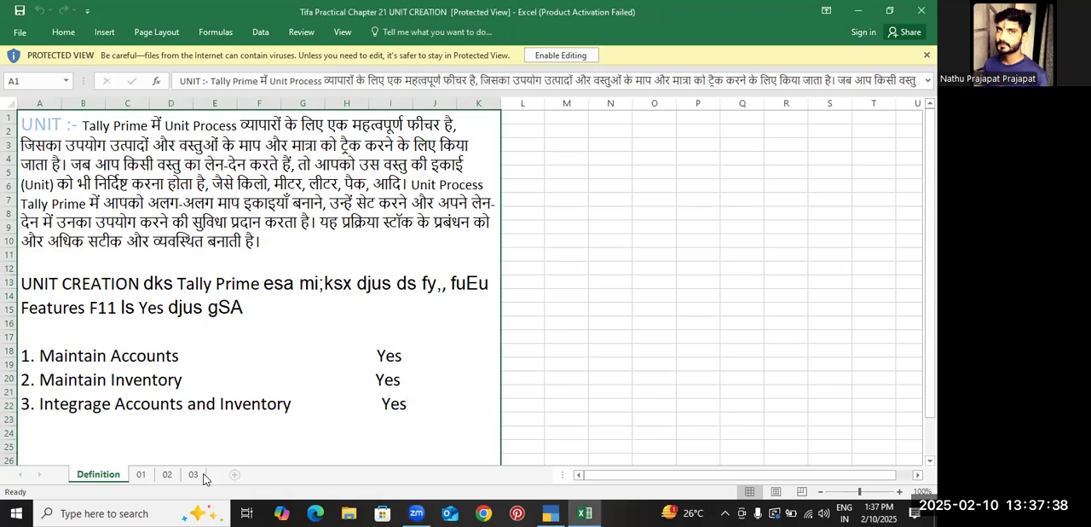
{"action": "left_click", "coordinate": [194, 475]}
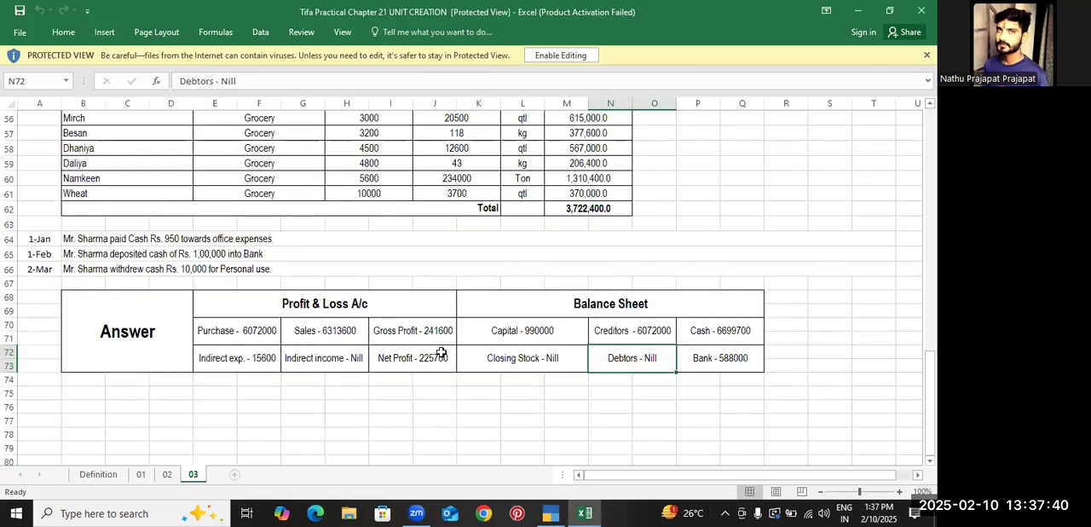
Examine the journal transactions from 1-Apr to 1-Jul and the 2-Aug purchase table on sheet 03, and return to TallyPrime
{"action": "key", "text": "alt+Tab"}
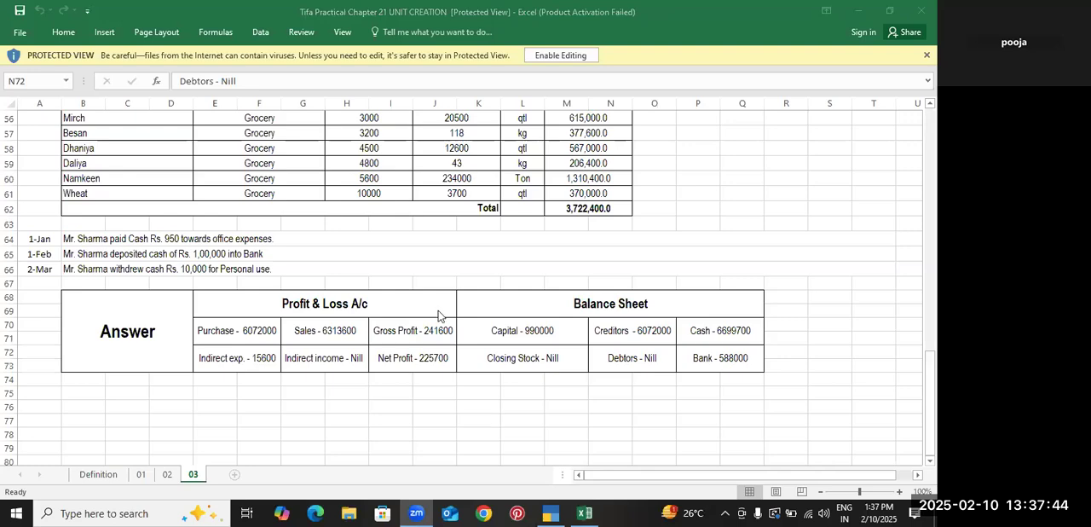
{"action": "key", "text": "alt+Tab"}
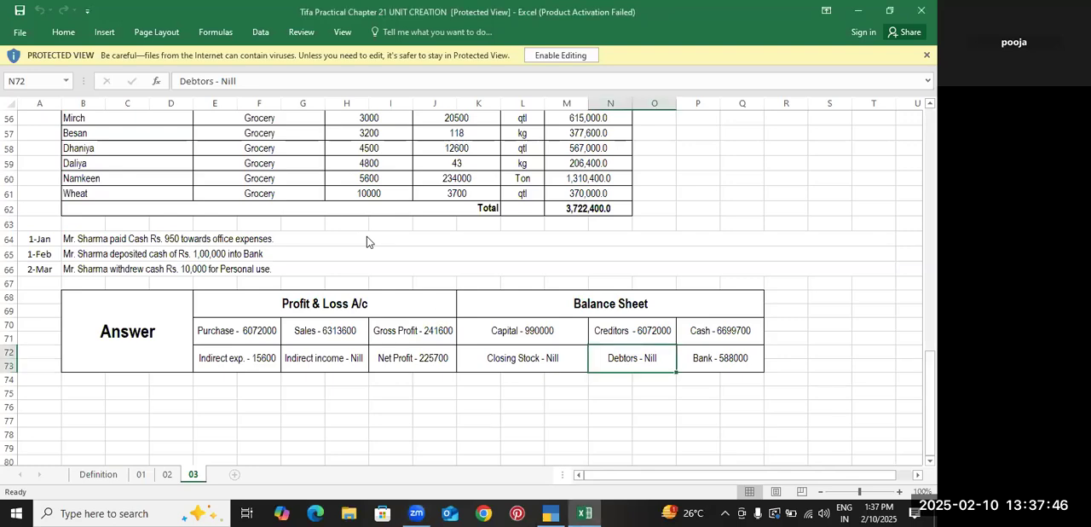
{"action": "scroll", "coordinate": [367, 236], "scroll_direction": "up", "scroll_amount": 1}
{"action": "scroll", "coordinate": [367, 236], "scroll_direction": "up", "scroll_amount": 14}
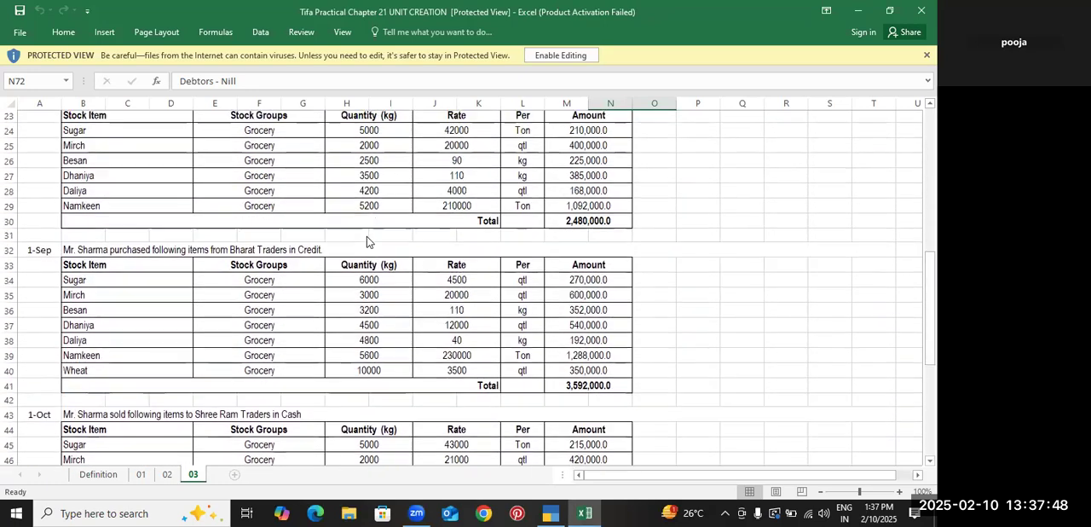
{"action": "scroll", "coordinate": [367, 236], "scroll_direction": "down", "scroll_amount": 1}
{"action": "left_click_drag", "start_coordinate": [300, 142], "coordinate": [313, 217]}
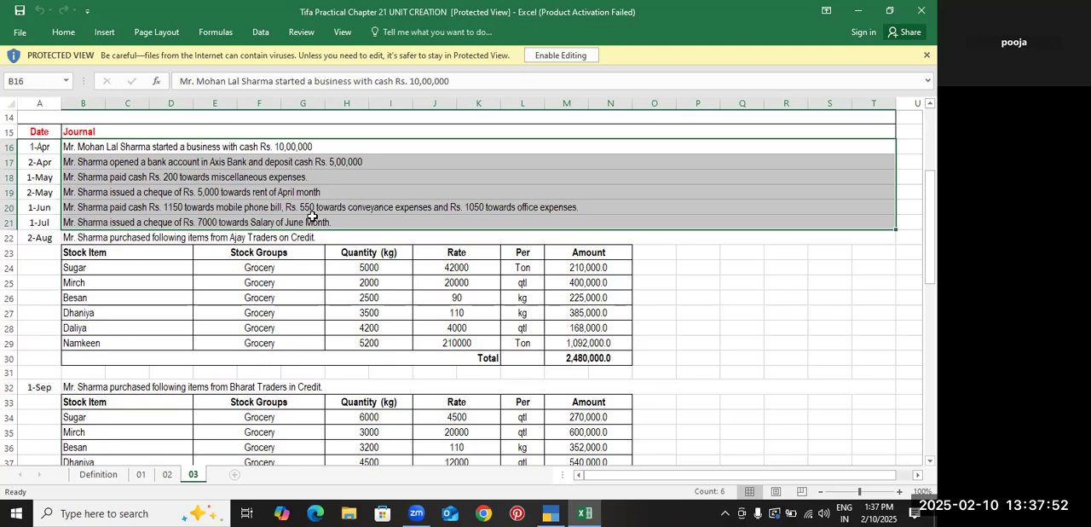
{"action": "left_click", "coordinate": [260, 245]}
{"action": "left_click_drag", "start_coordinate": [256, 238], "coordinate": [300, 340]}
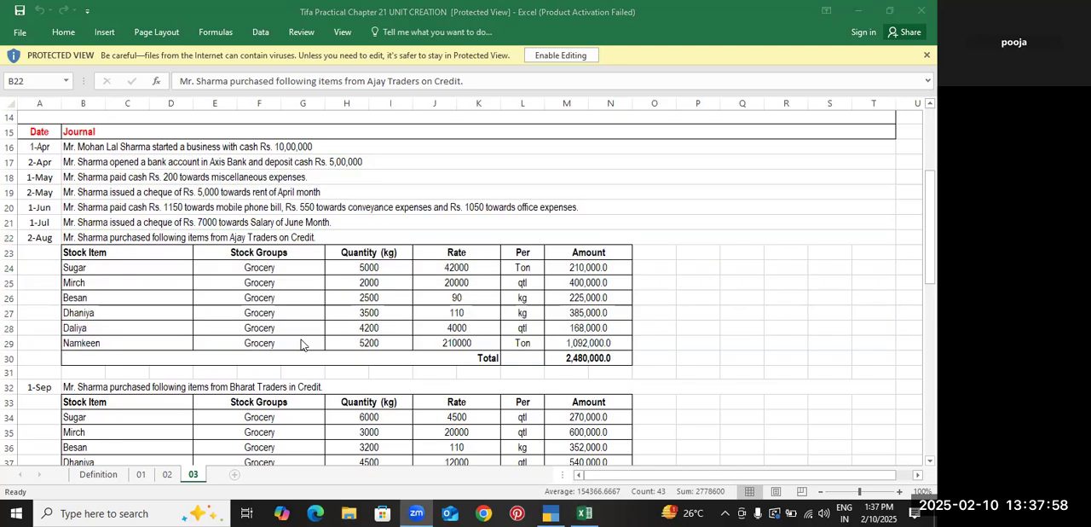
{"action": "key", "text": "alt+Tab"}
{"action": "key", "text": "Tab"}
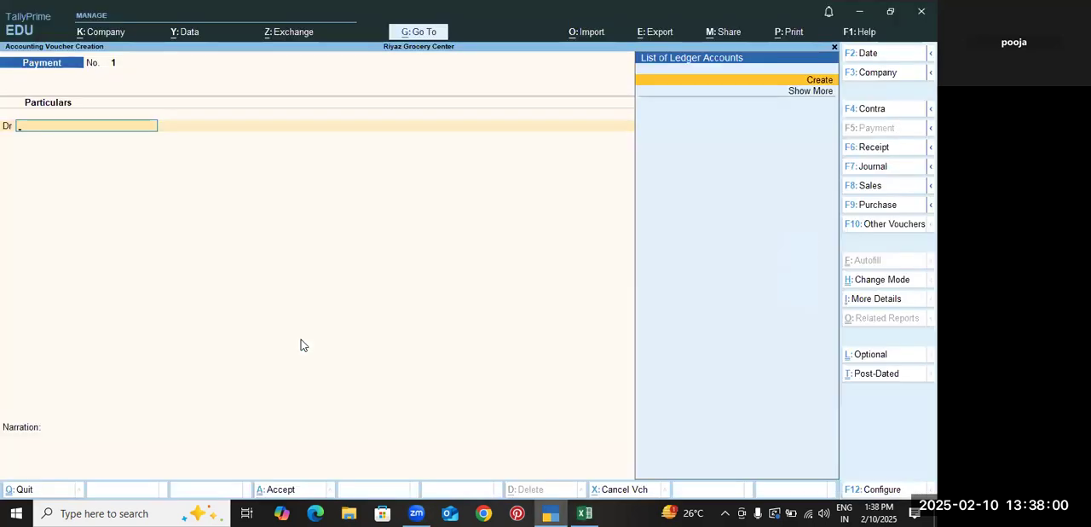
Change the voucher type to Receipt and create the ledger Capital under Capital Account for its credit line
{"action": "left_click", "coordinate": [249, 458]}
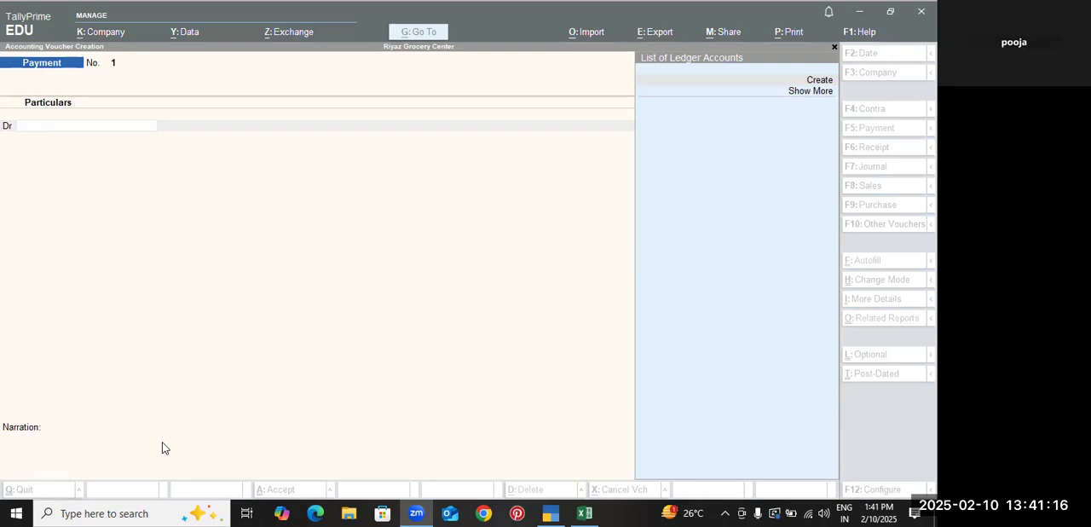
{"action": "left_click", "coordinate": [261, 323]}
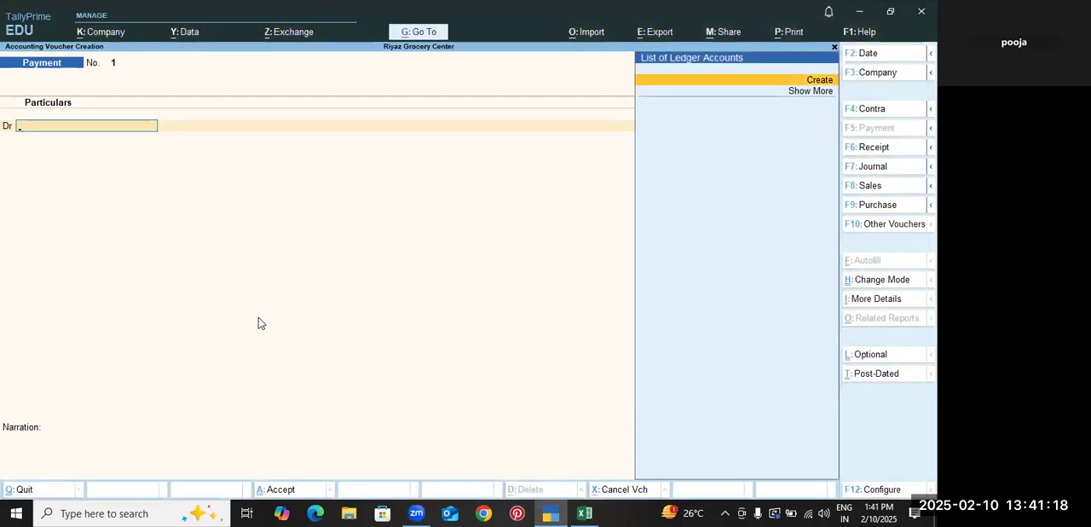
{"action": "key", "text": "F6"}
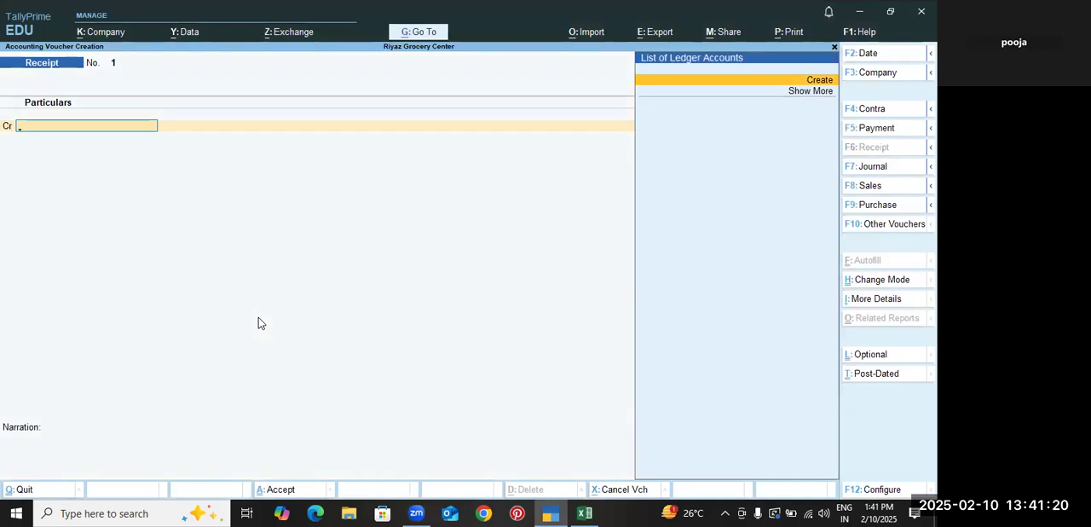
{"action": "key", "text": "alt+Tab"}
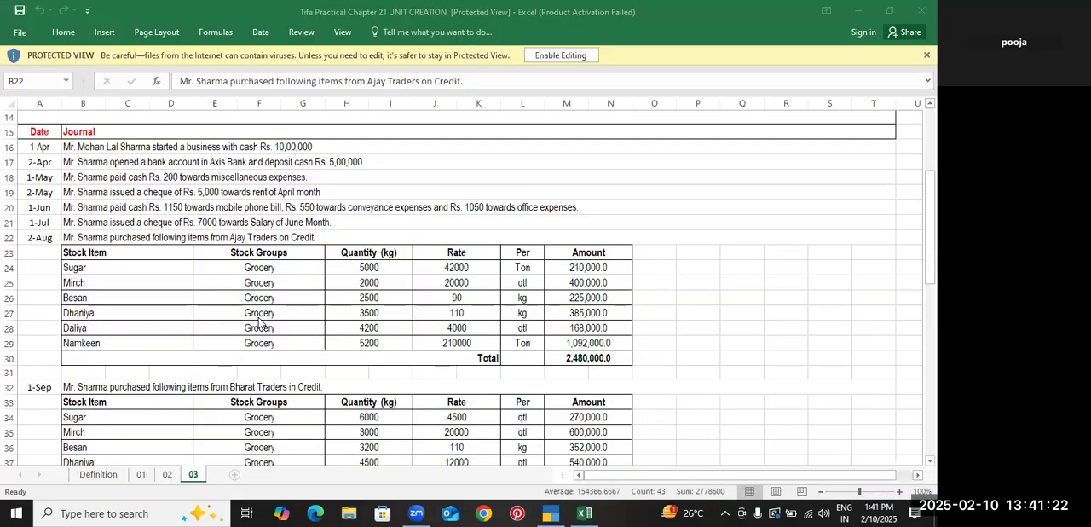
{"action": "key", "text": "alt+Tab"}
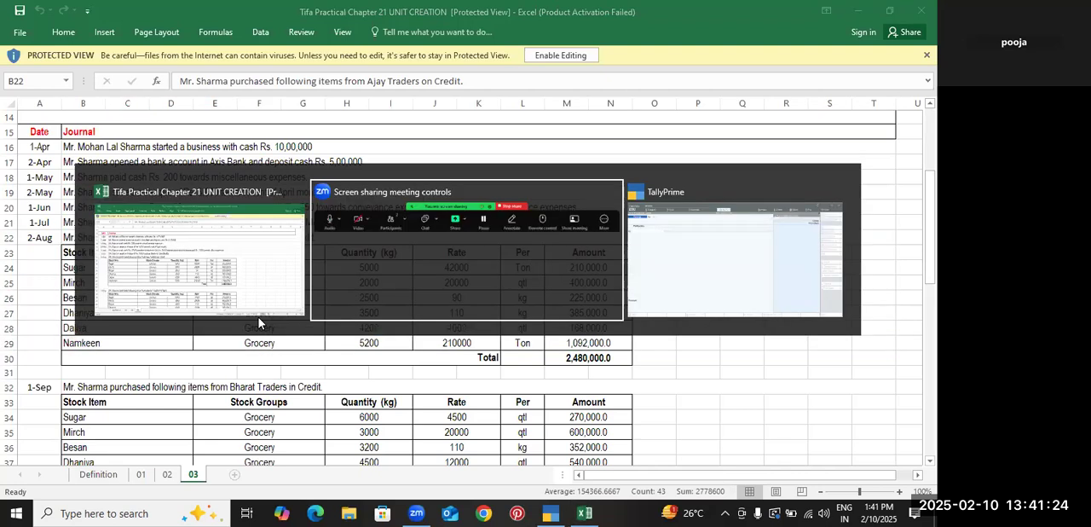
{"action": "key", "text": "alt+c"}
{"action": "type", "text": "Capital"}
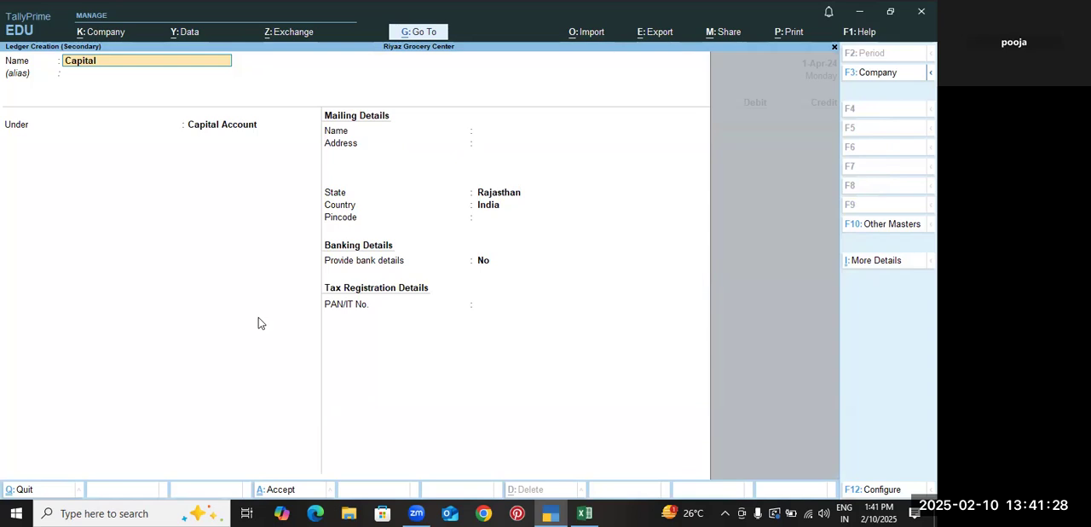
{"action": "key", "text": "Return"}
{"action": "key", "text": "ctrl+a"}
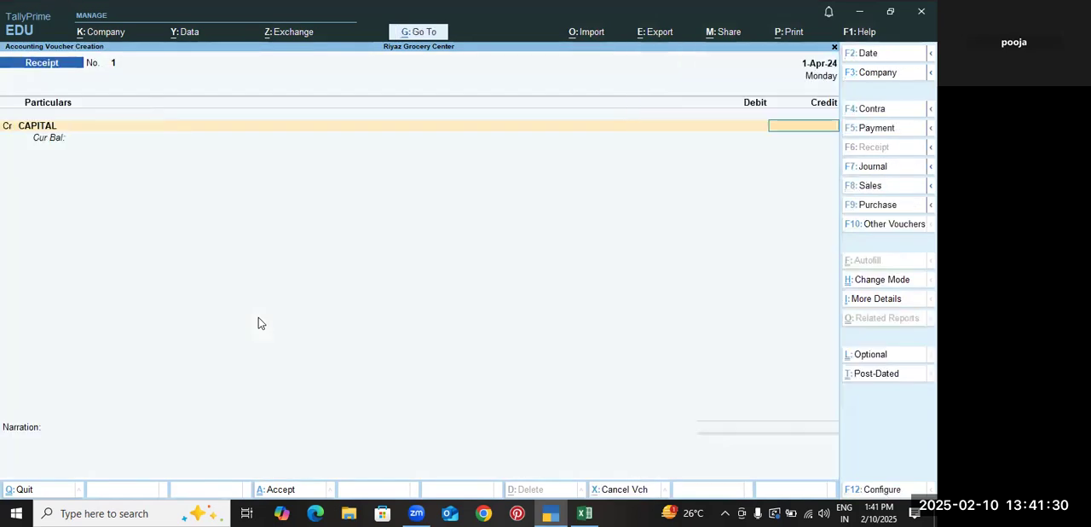
Credit Capital with 10,00,000 against a debit to Cash, save the receipt voucher and leave voucher entry
{"action": "type", "text": "100000"}
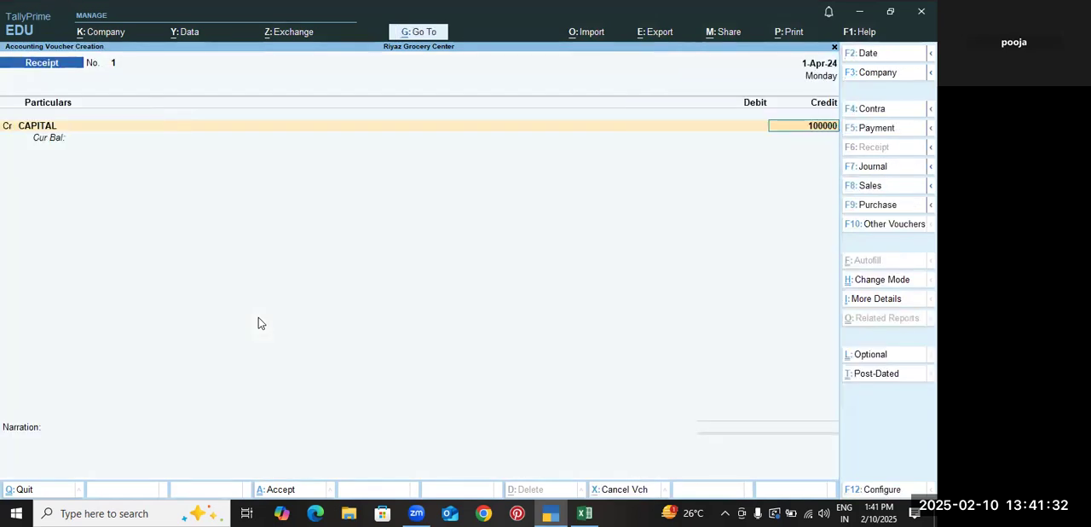
{"action": "type", "text": "0"}
{"action": "key", "text": "Return"}
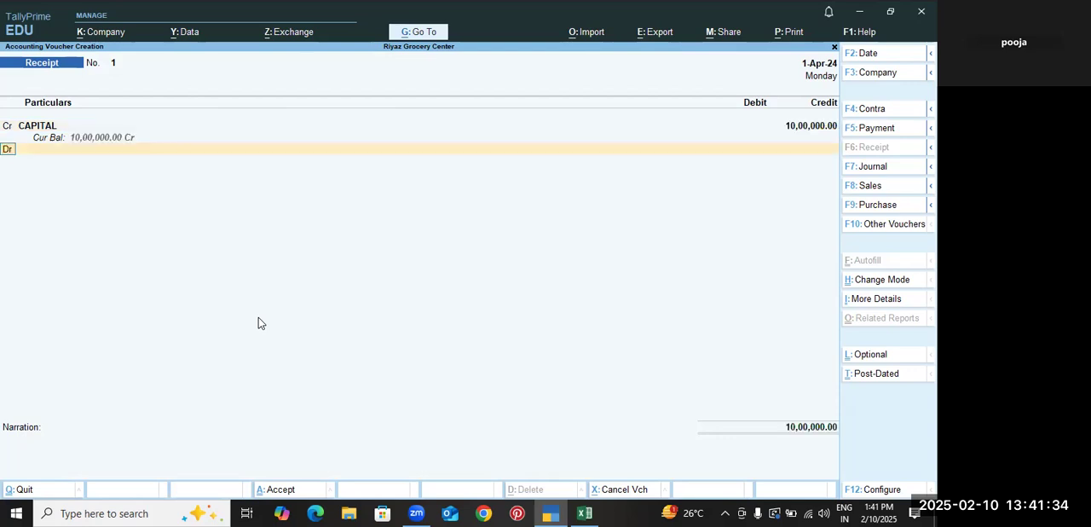
{"action": "key", "text": "Down"}
{"action": "key", "text": "Return"}
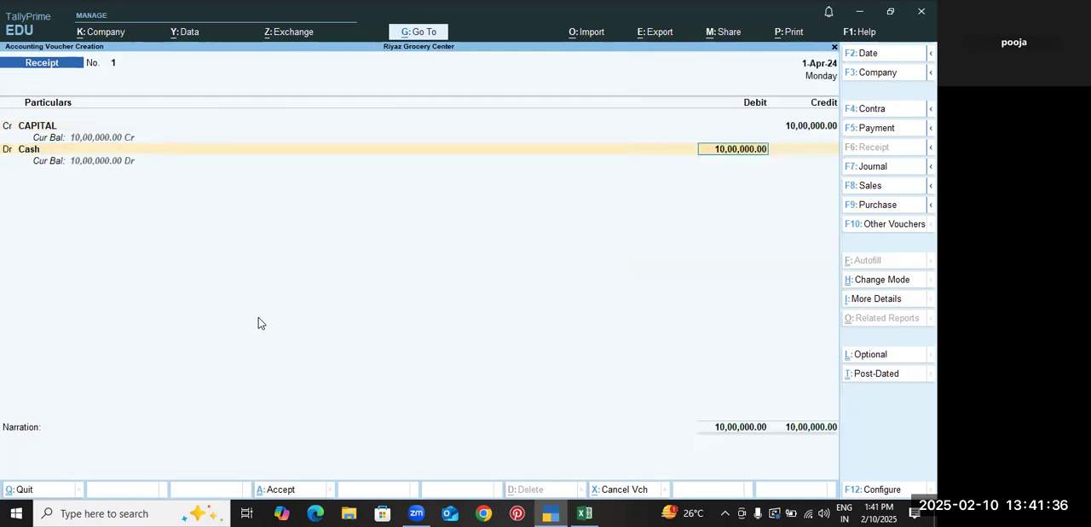
{"action": "key", "text": "ctrl+a"}
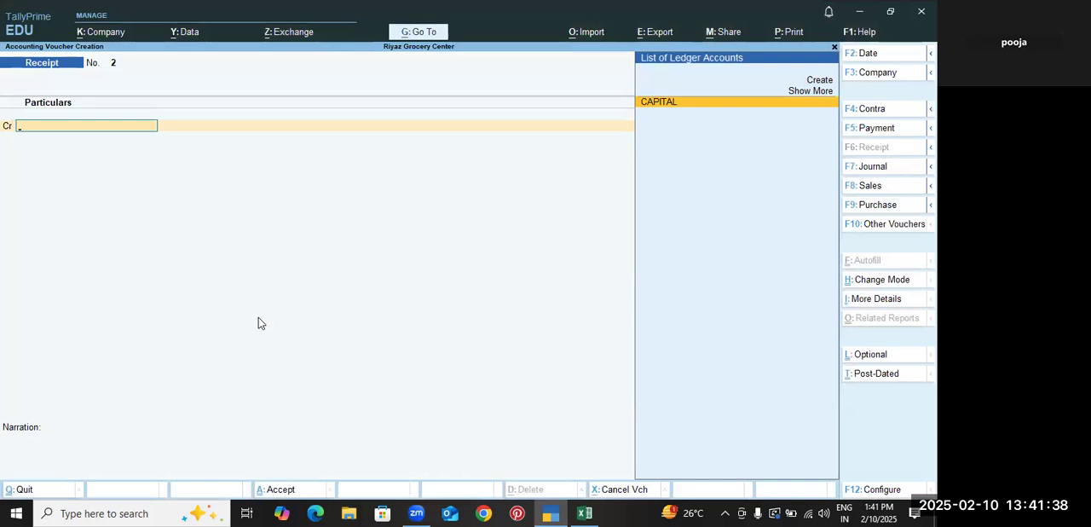
{"action": "key", "text": "Escape"}
{"action": "key", "text": "y"}
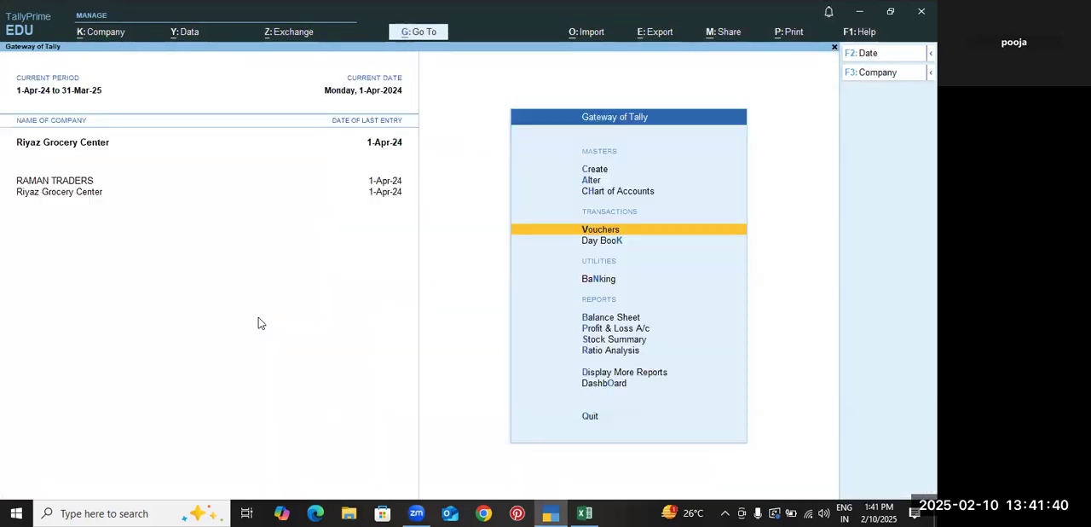
Start creating a new Unit from the inventory masters
{"action": "key", "text": "Up"}
{"action": "key", "text": "Up"}
{"action": "key", "text": "Up"}
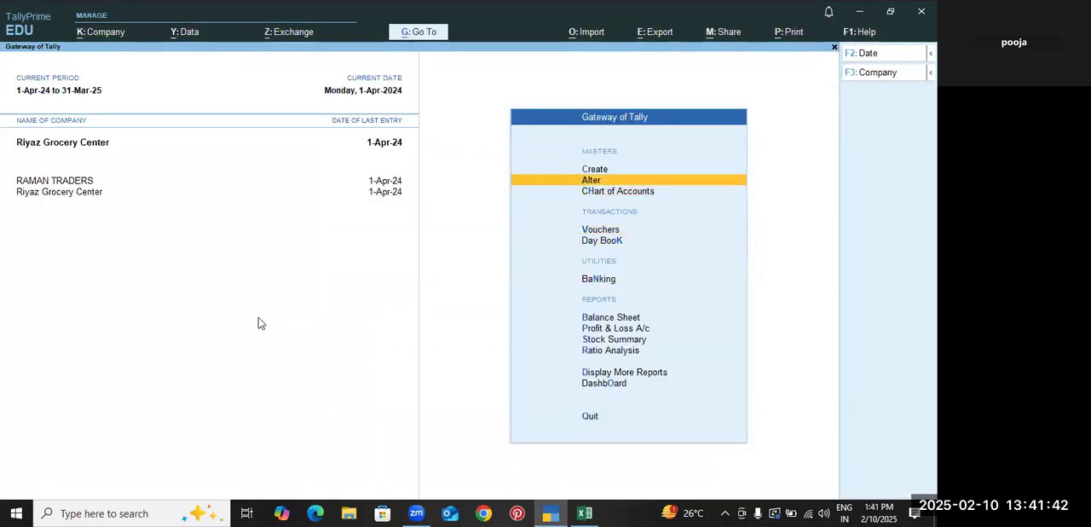
{"action": "key", "text": "Return"}
{"action": "key", "text": "Down"}
{"action": "key", "text": "Down"}
{"action": "key", "text": "Down"}
{"action": "key", "text": "Down"}
{"action": "key", "text": "Down"}
{"action": "key", "text": "Down"}
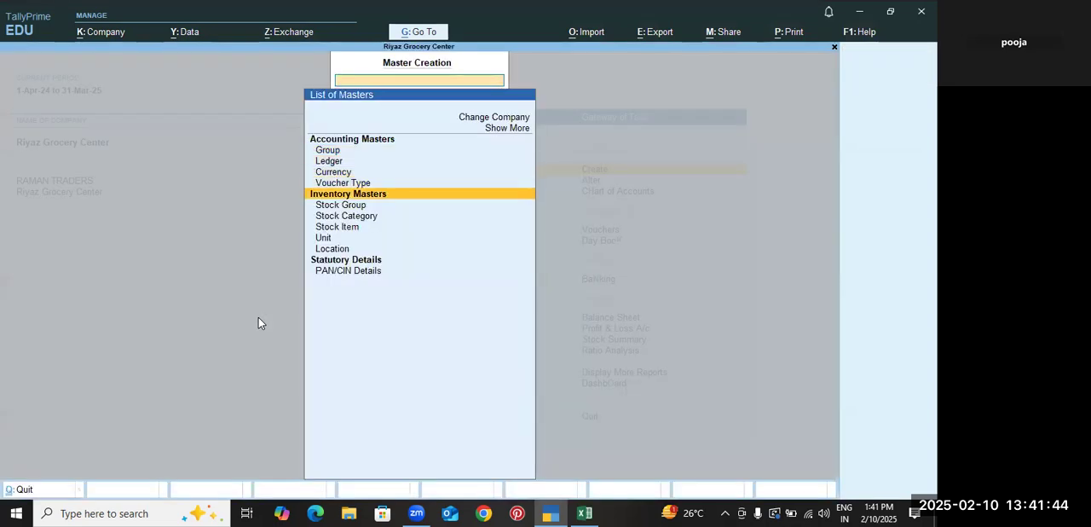
{"action": "key", "text": "Down"}
{"action": "key", "text": "Return"}
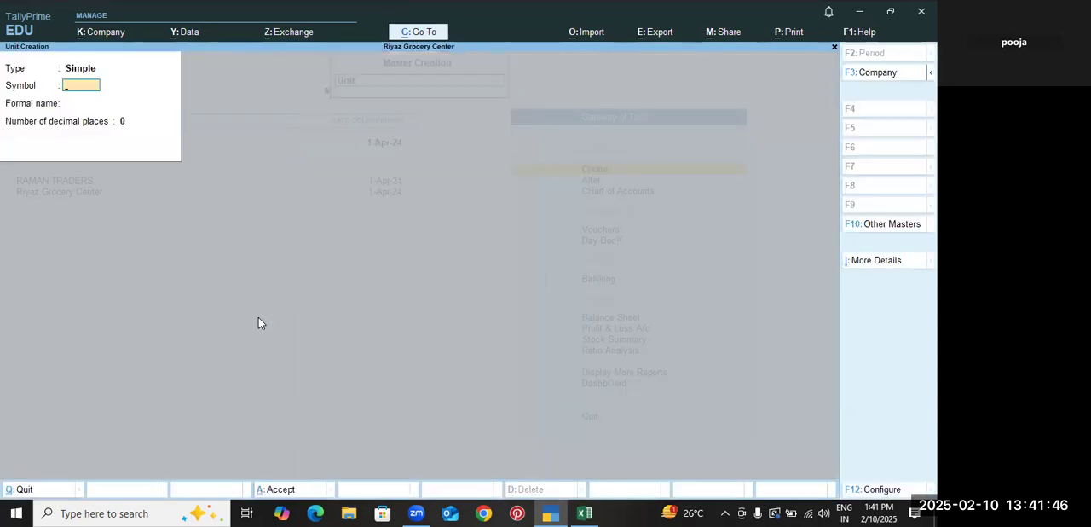
Check in the Excel workbook which units the 2-Aug purchase table uses for quantity and rate, and return to TallyPrime
{"action": "key", "text": "alt+Tab"}
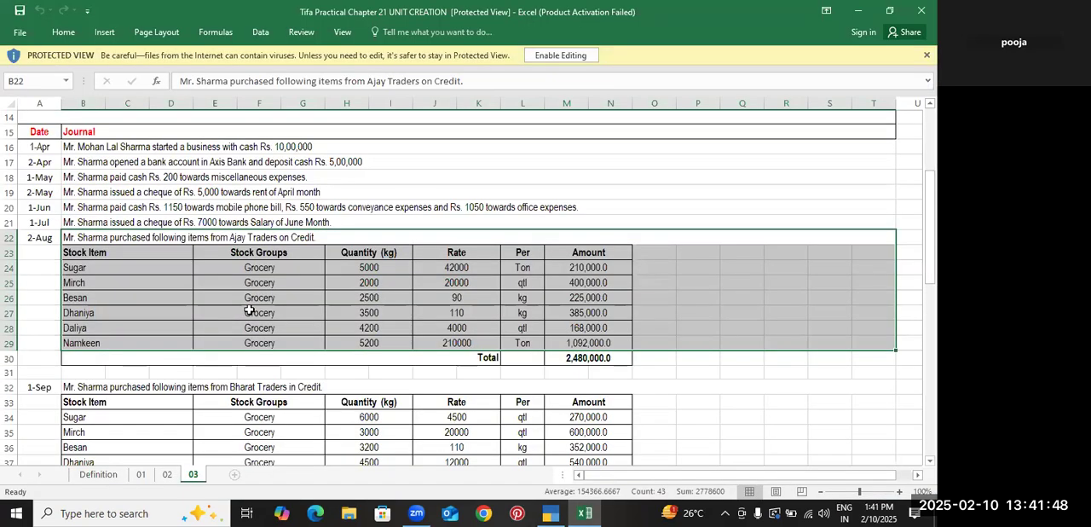
{"action": "left_click", "coordinate": [369, 255]}
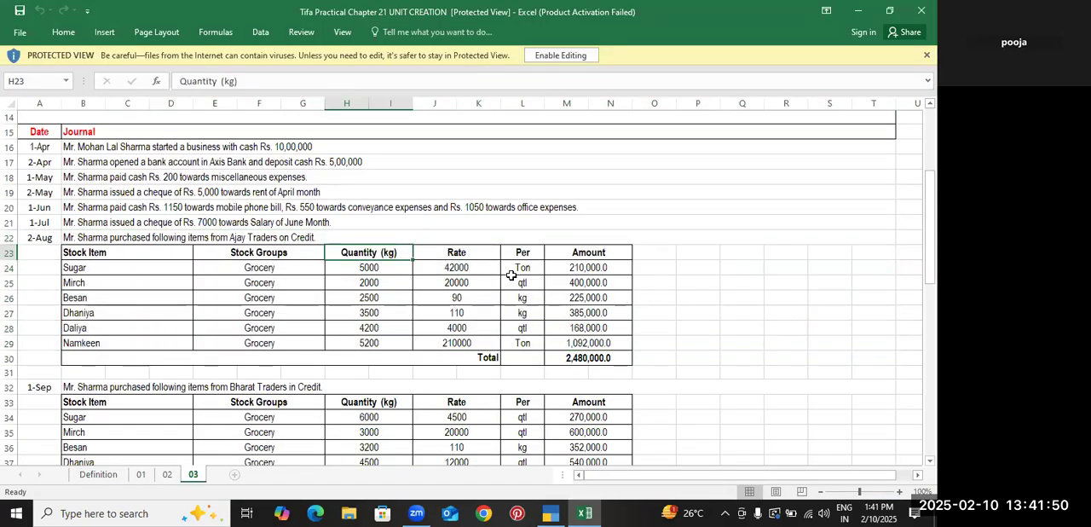
{"action": "left_click", "coordinate": [511, 271]}
{"action": "left_click", "coordinate": [512, 299]}
{"action": "left_click", "coordinate": [514, 322]}
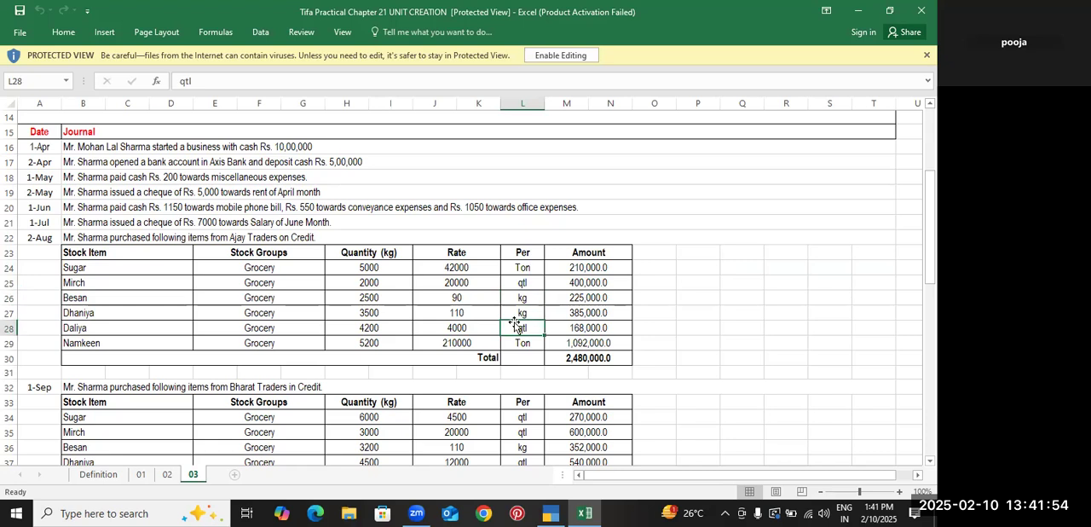
{"action": "left_click", "coordinate": [524, 268]}
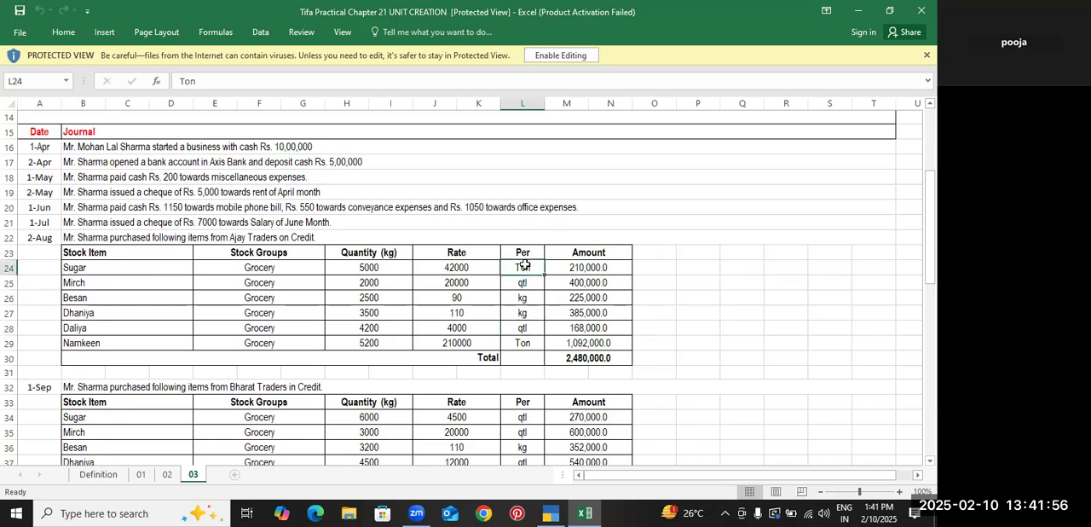
{"action": "key", "text": "alt+Tab"}
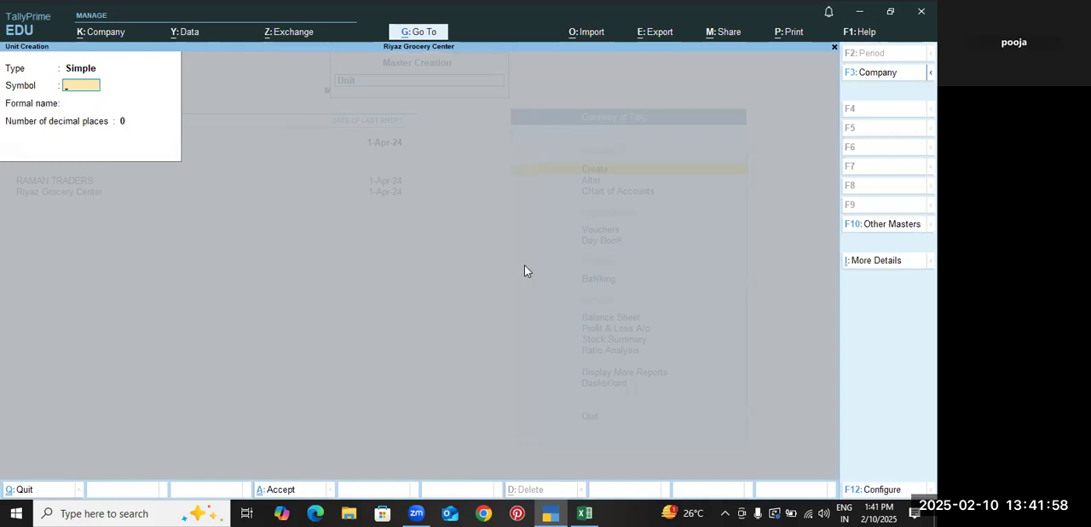
Leave unit creation, check in the Excel workbook which stock group the 2-Aug purchase items use, and return to TallyPrime's Gateway
{"action": "key", "text": "Escape"}
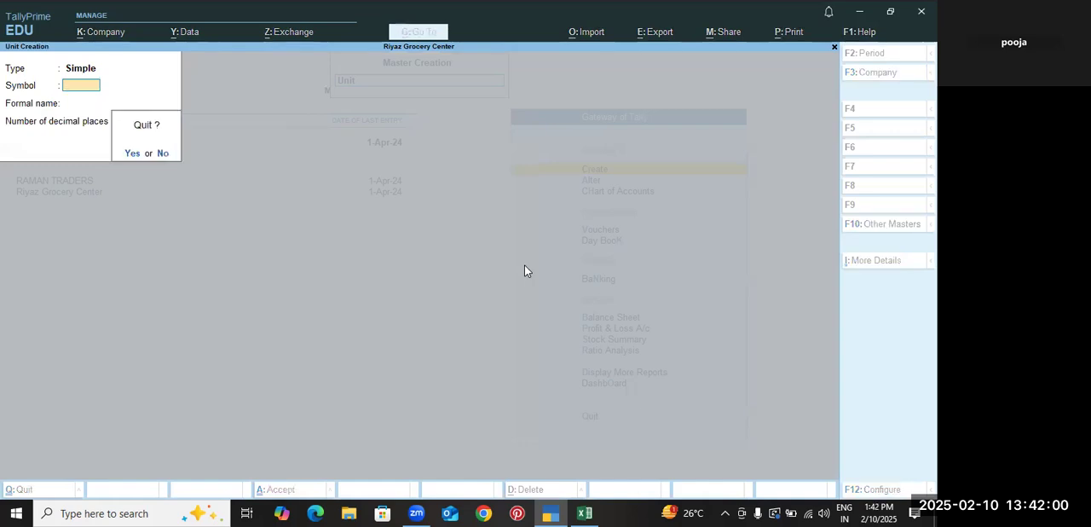
{"action": "key", "text": "Return"}
{"action": "key", "text": "alt+Tab"}
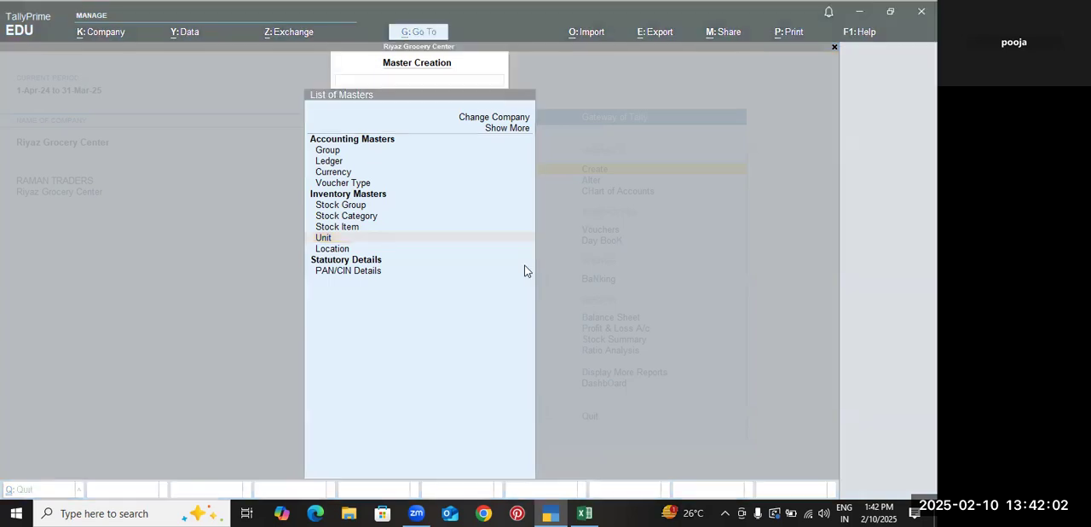
{"action": "left_click", "coordinate": [292, 274]}
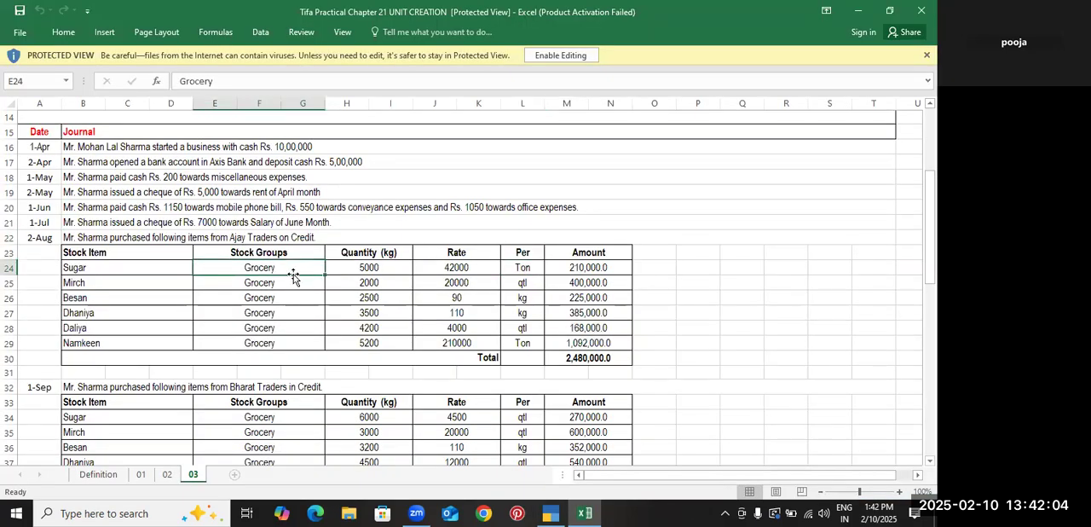
{"action": "key", "text": "alt+Tab"}
{"action": "key", "text": "Escape"}
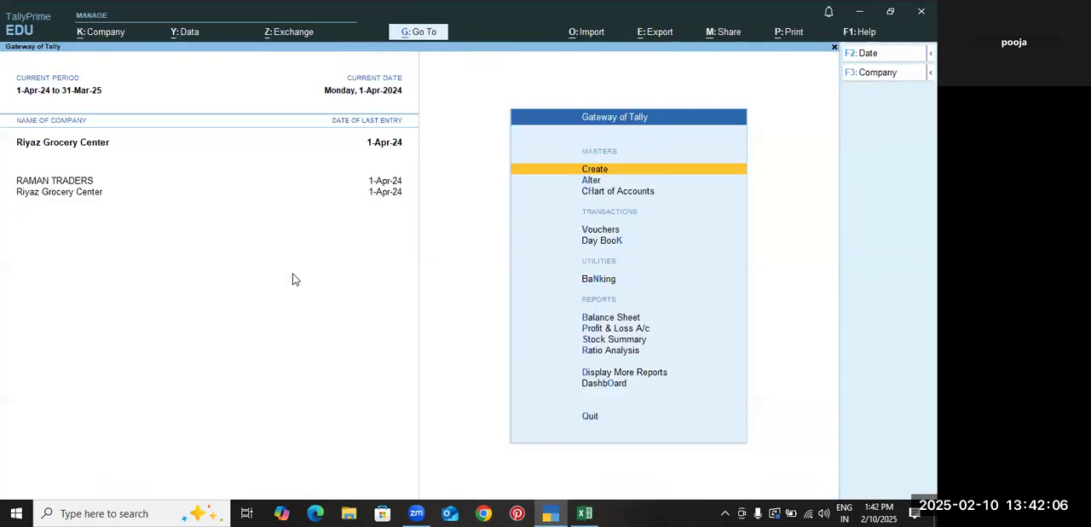
Start creating a new Stock Group from the inventory masters
{"action": "key", "text": "Return"}
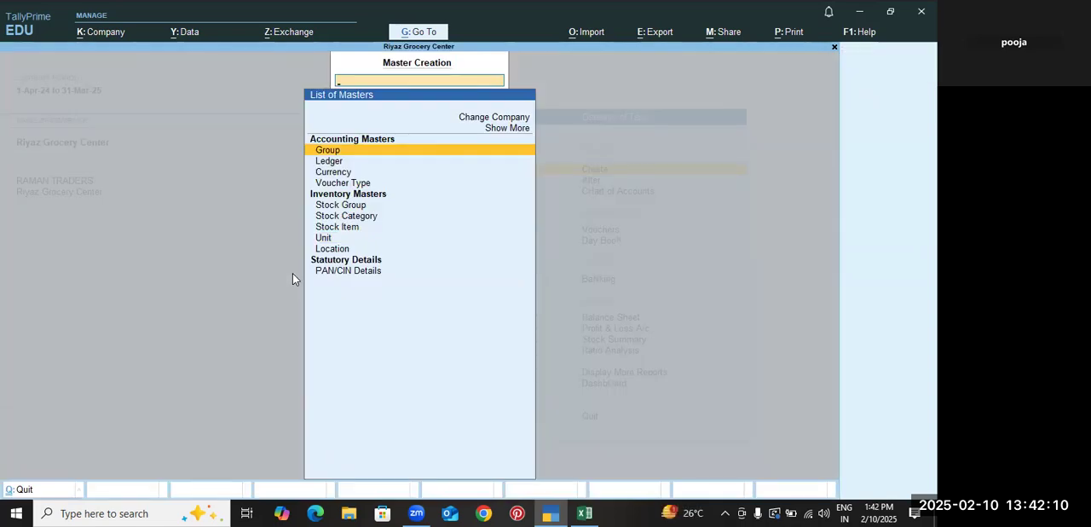
{"action": "key", "text": "Down"}
{"action": "key", "text": "Down"}
{"action": "key", "text": "Down"}
{"action": "key", "text": "Down"}
{"action": "key", "text": "alt+Tab"}
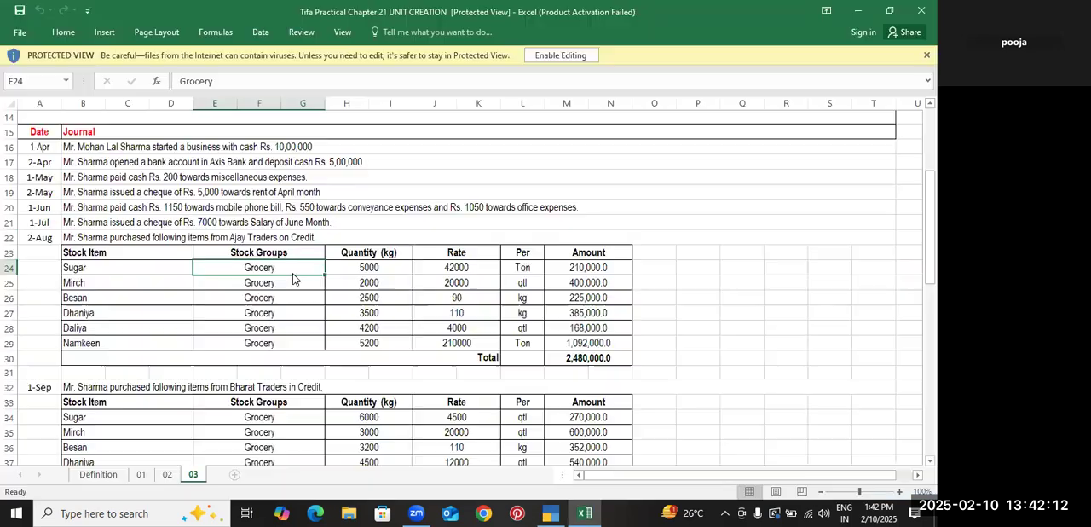
{"action": "key", "text": "alt+Tab"}
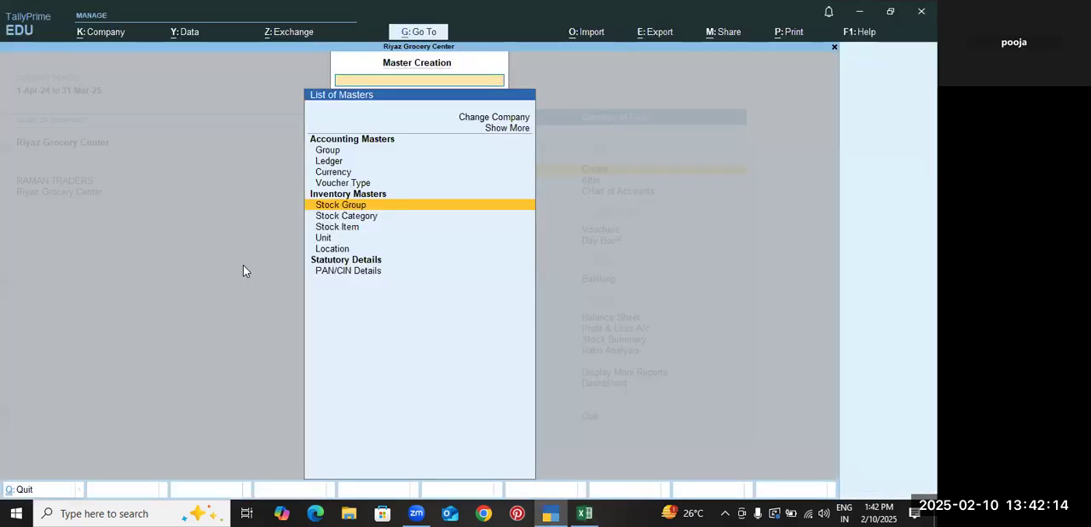
{"action": "key", "text": "Return"}
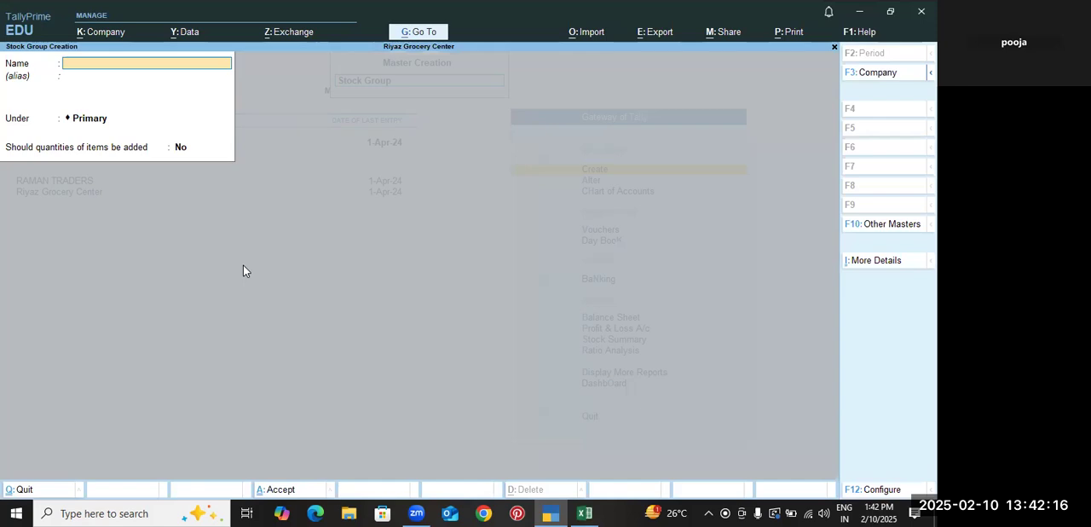
Name the stock group Grocery under Primary with item quantities not added, save it and leave stock group creation
{"action": "type", "text": "Grcery"}
{"action": "key", "text": "BackSpace"}
{"action": "type", "text": "oce"}
{"action": "key", "text": "Return"}
{"action": "key", "text": "Return"}
{"action": "key", "text": "Return"}
{"action": "key", "text": "Return"}
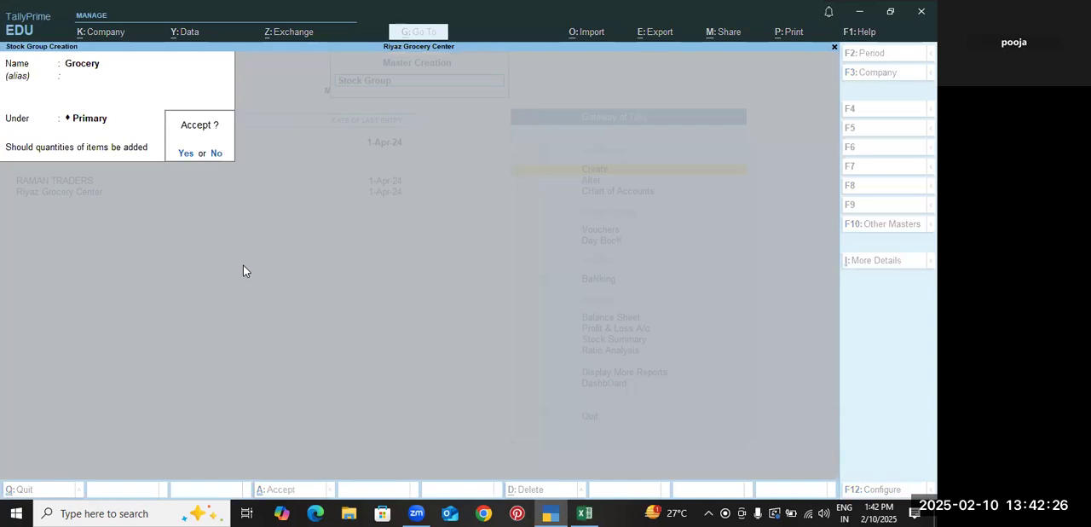
{"action": "key", "text": "Return"}
{"action": "key", "text": "Escape"}
{"action": "key", "text": "Return"}
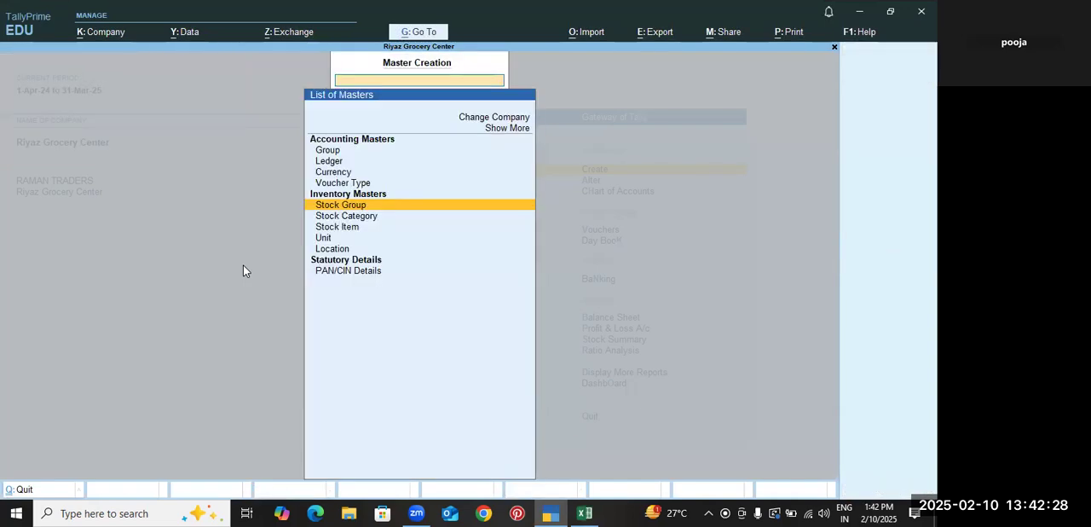
Open the creation form for a new simple Unit from the inventory masters
{"action": "key", "text": "Down"}
{"action": "key", "text": "Down"}
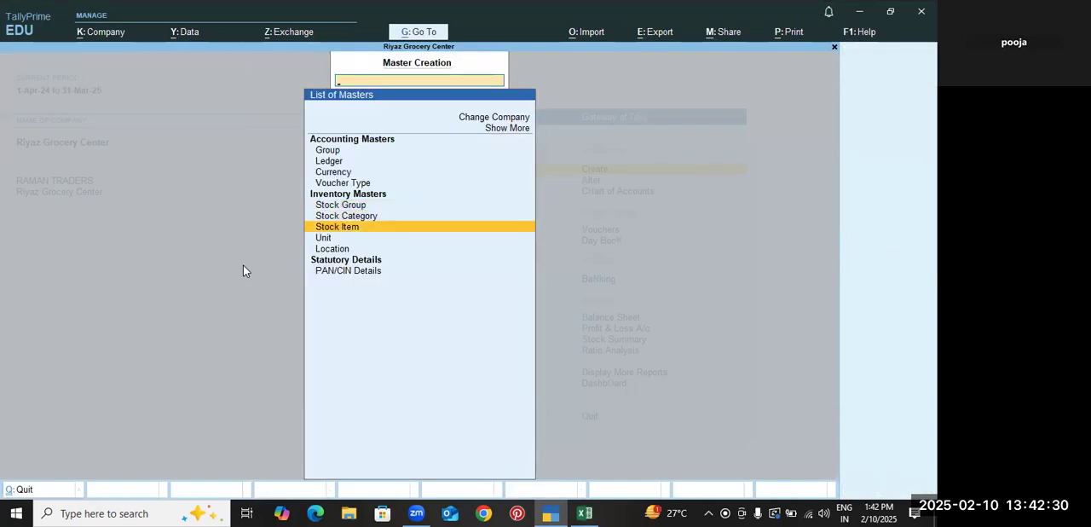
{"action": "key", "text": "Return"}
{"action": "key", "text": "Escape"}
{"action": "key", "text": "Down"}
{"action": "key", "text": "Return"}
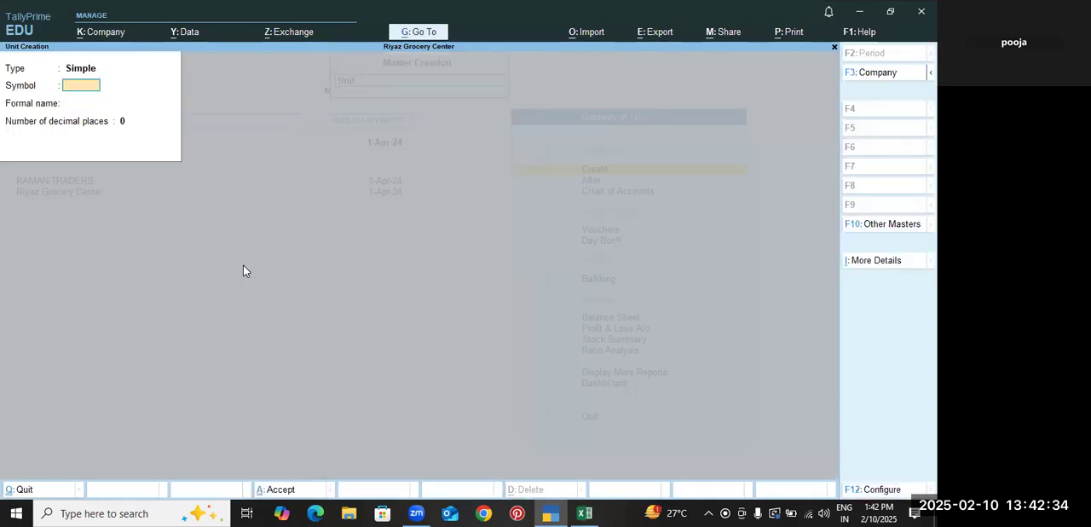
Check the quantity unit and Sugar's rate unit in the Excel workbook's 2-Aug purchase table, and return to TallyPrime
{"action": "key", "text": "alt+Tab"}
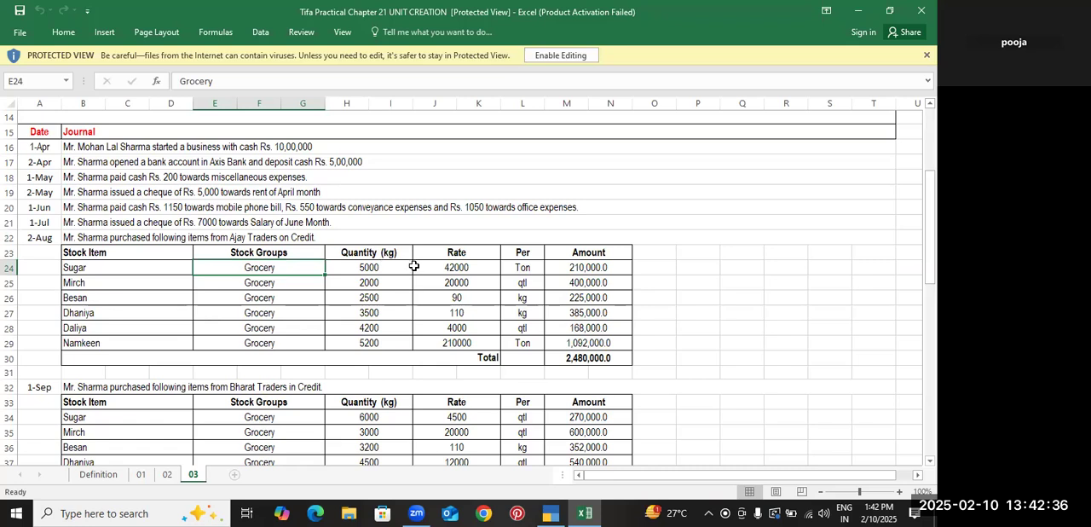
{"action": "left_click", "coordinate": [388, 252]}
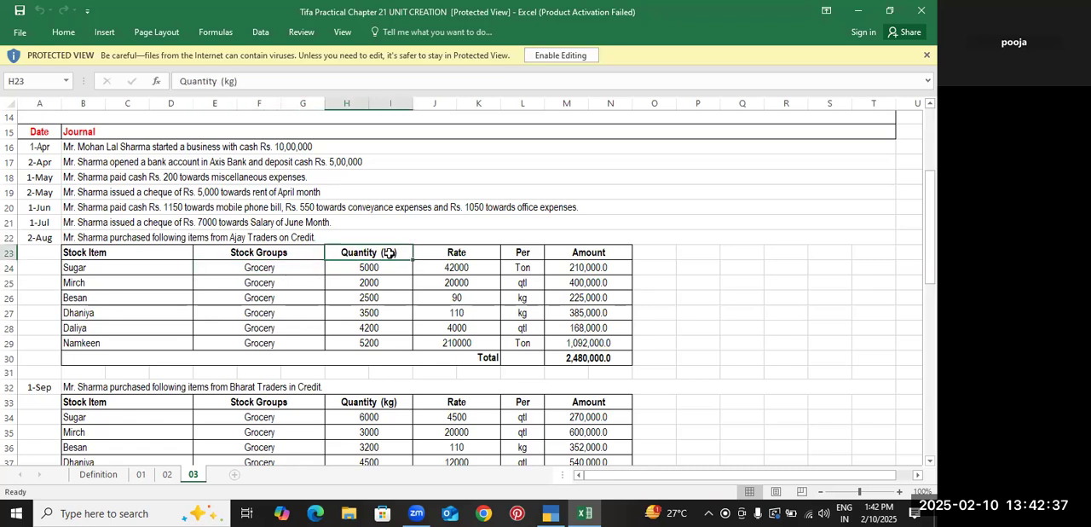
{"action": "left_click", "coordinate": [528, 272]}
{"action": "key", "text": "alt+Tab"}
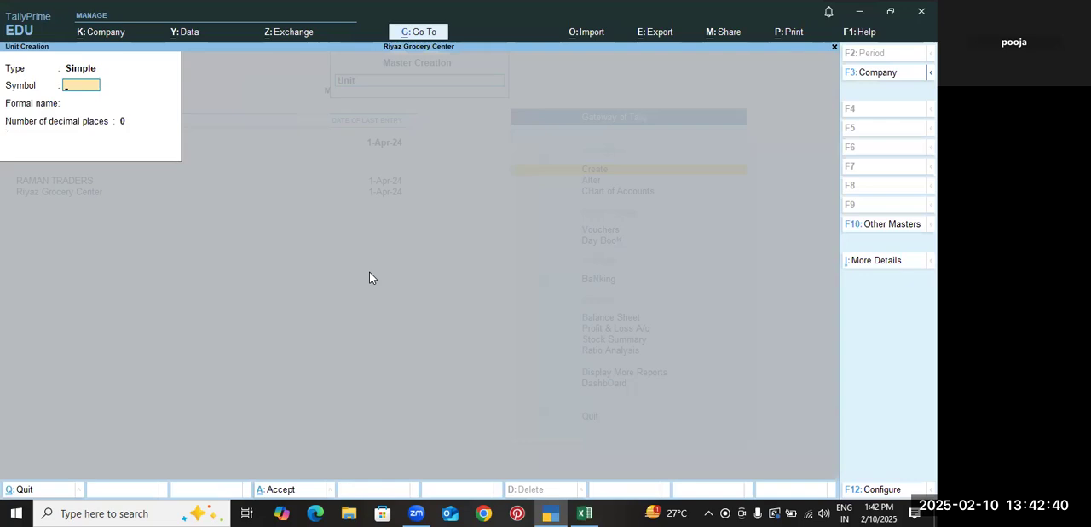
Create a simple unit for kilograms (kg) without a formal name and with 0 decimal places, and leave unit creation
{"action": "type", "text": "k"}
{"action": "key", "text": "Return"}
{"action": "key", "text": "Return"}
{"action": "key", "text": "Return"}
{"action": "key", "text": "Return"}
{"action": "key", "text": "Escape"}
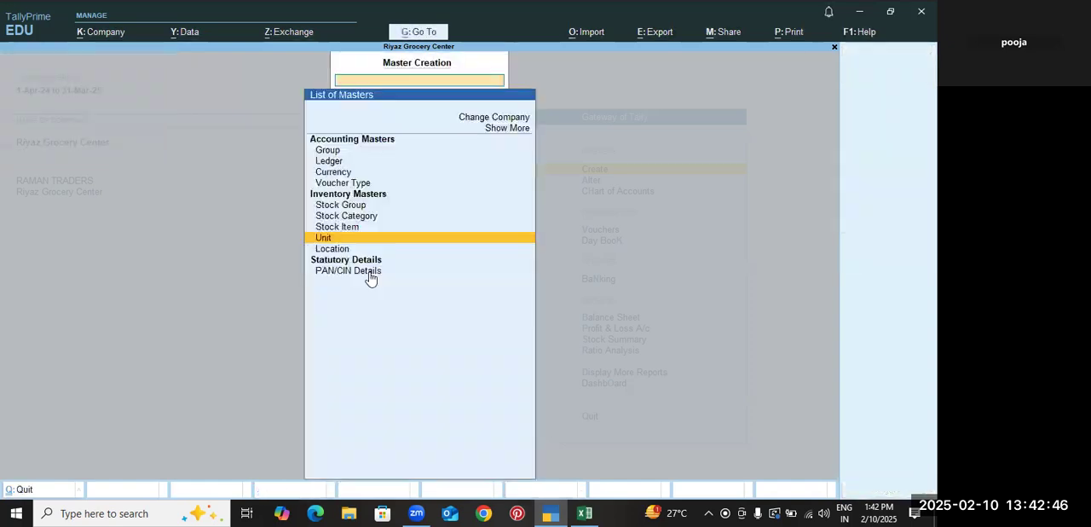
Create another simple unit with the symbol ton and leave unit creation
{"action": "key", "text": "Return"}
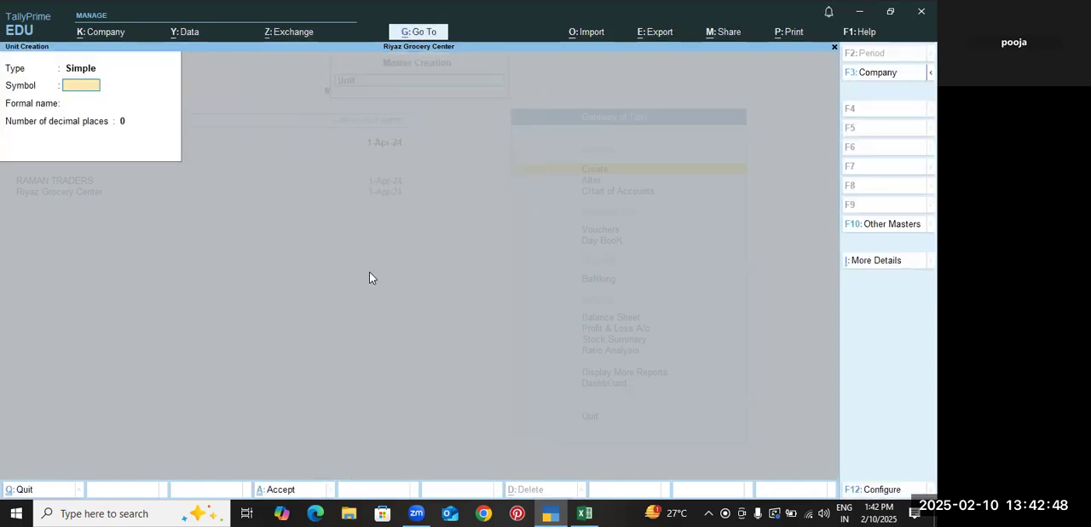
{"action": "type", "text": "ton"}
{"action": "key", "text": "Return"}
{"action": "key", "text": "ctrl+a"}
{"action": "key", "text": "Escape"}
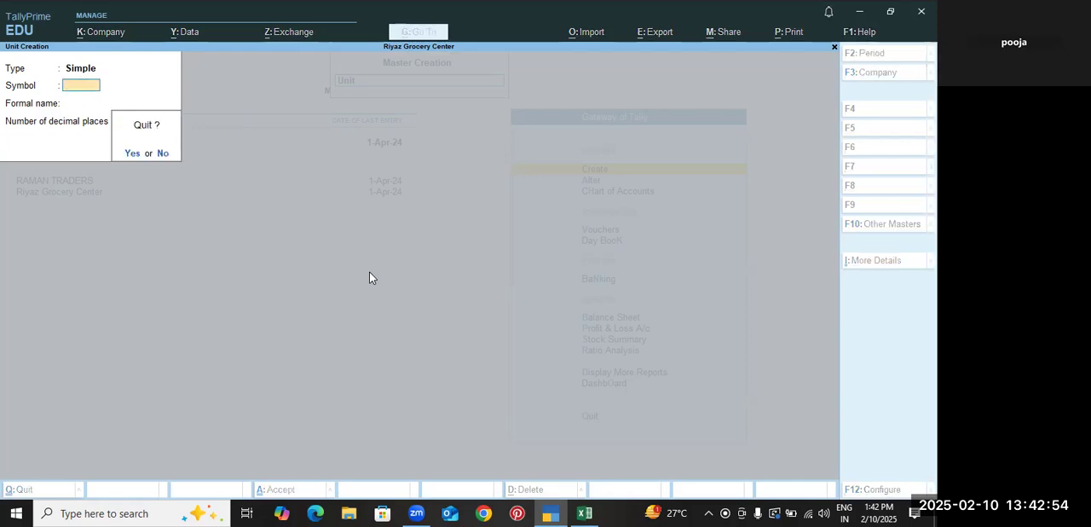
{"action": "key", "text": "y"}
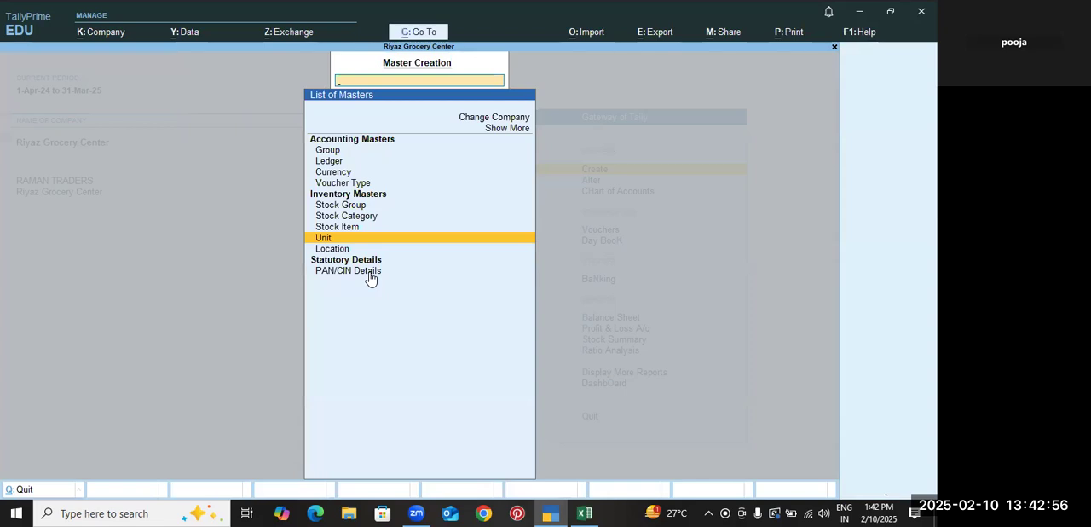
Return to the Gateway and start a Purchase voucher, leaving the supplier invoice number and date blank
{"action": "key", "text": "Escape"}
{"action": "key", "text": "Down"}
{"action": "key", "text": "Down"}
{"action": "key", "text": "Down"}
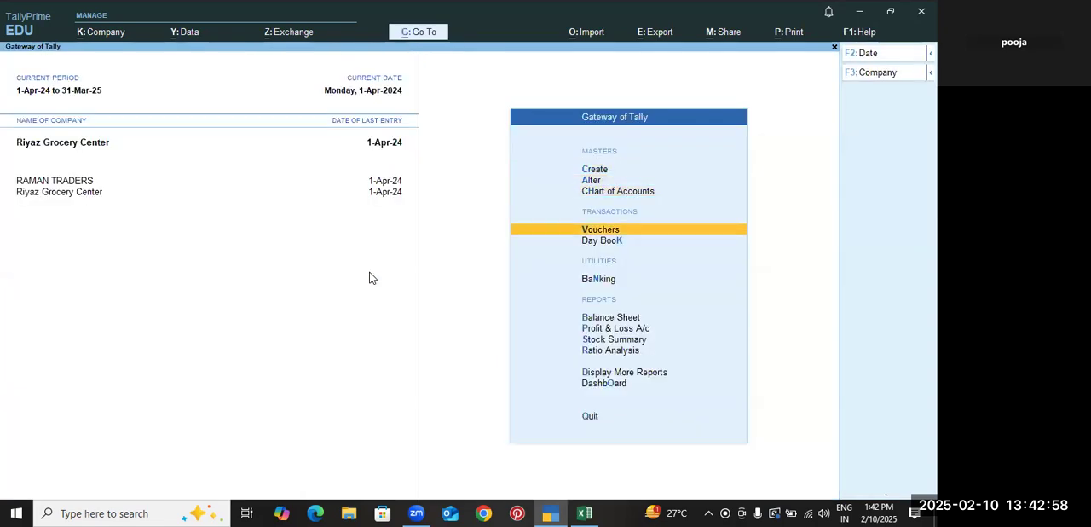
{"action": "key", "text": "Return"}
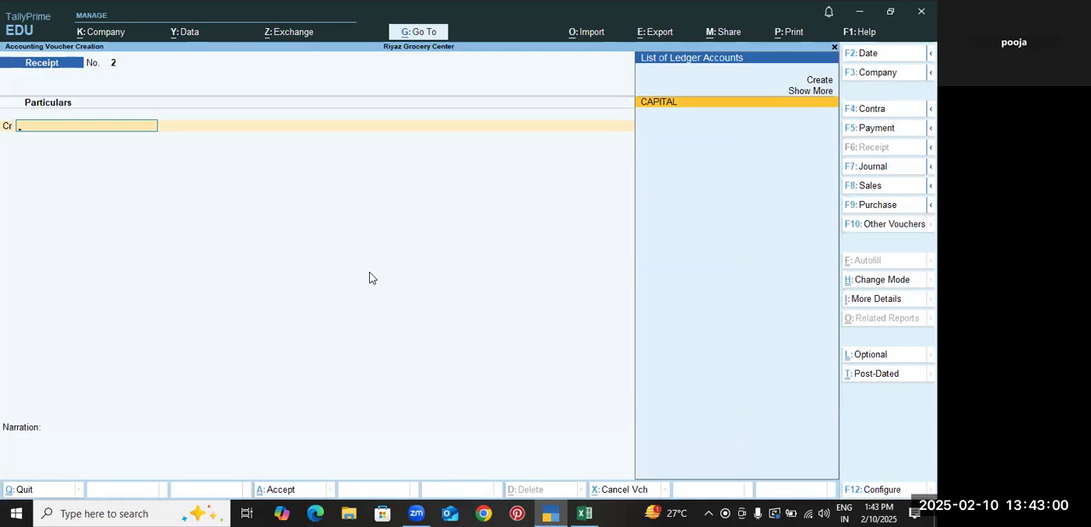
{"action": "key", "text": "F9"}
{"action": "key", "text": "Return"}
{"action": "key", "text": "Return"}
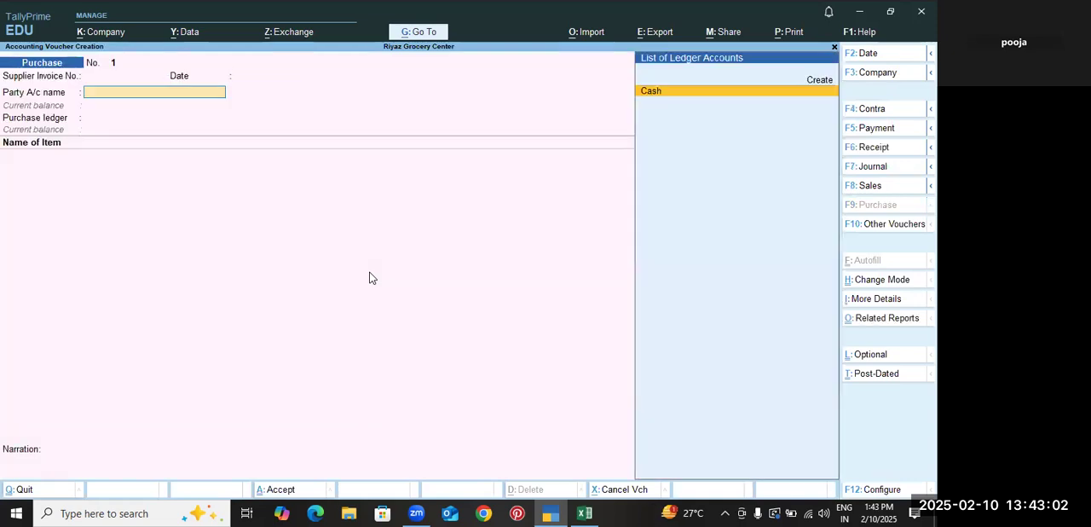
Check the supplier and first stock item of the 2-Aug purchase in the Excel workbook, and return to TallyPrime
{"action": "key", "text": "alt+Tab"}
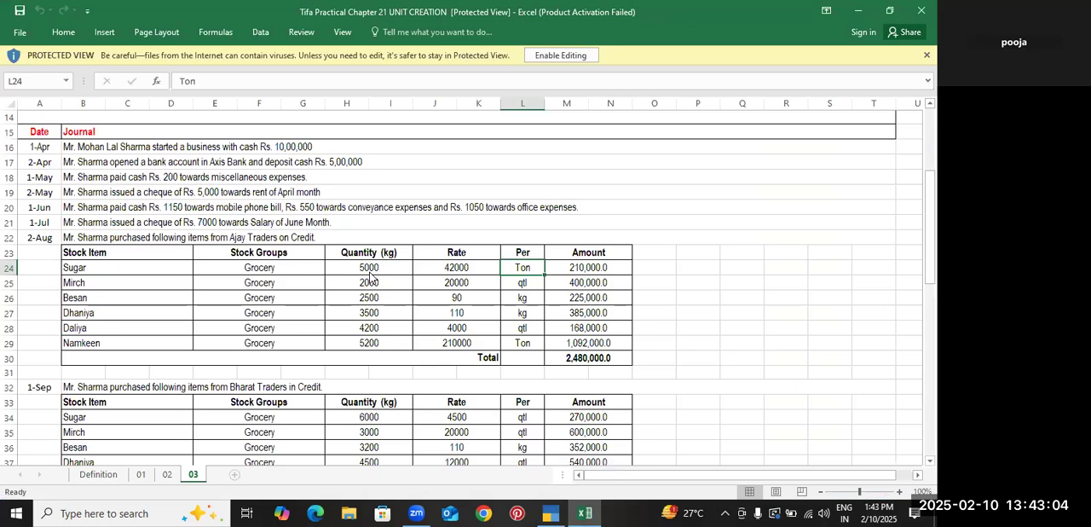
{"action": "left_click", "coordinate": [142, 274]}
{"action": "key", "text": "alt+Tab"}
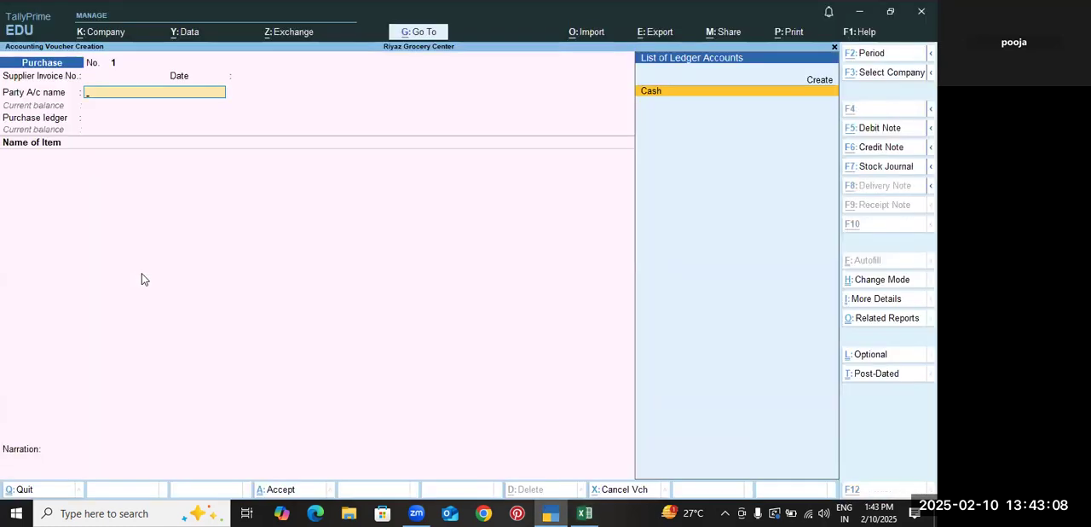
{"action": "key", "text": "alt+Tab"}
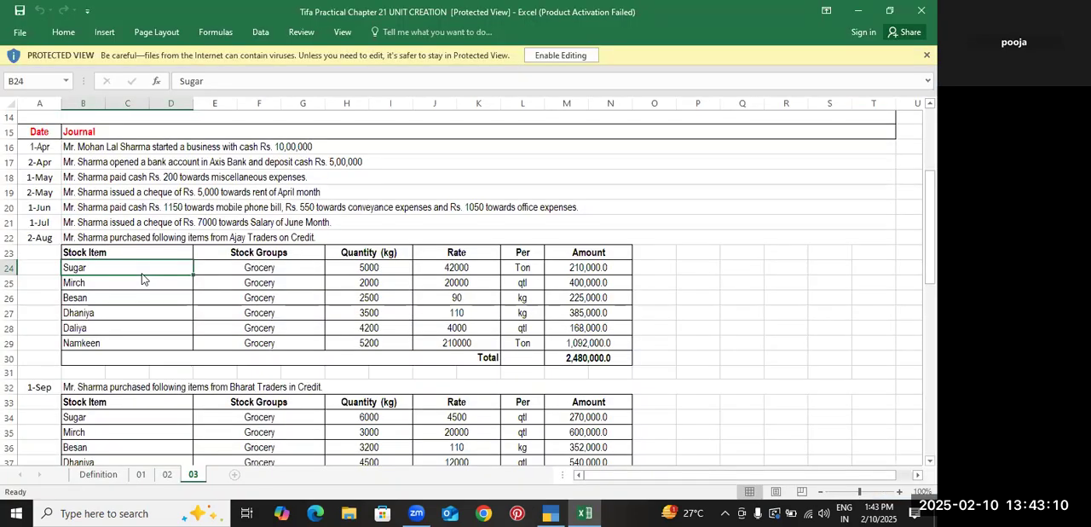
{"action": "key", "text": "alt+Tab"}
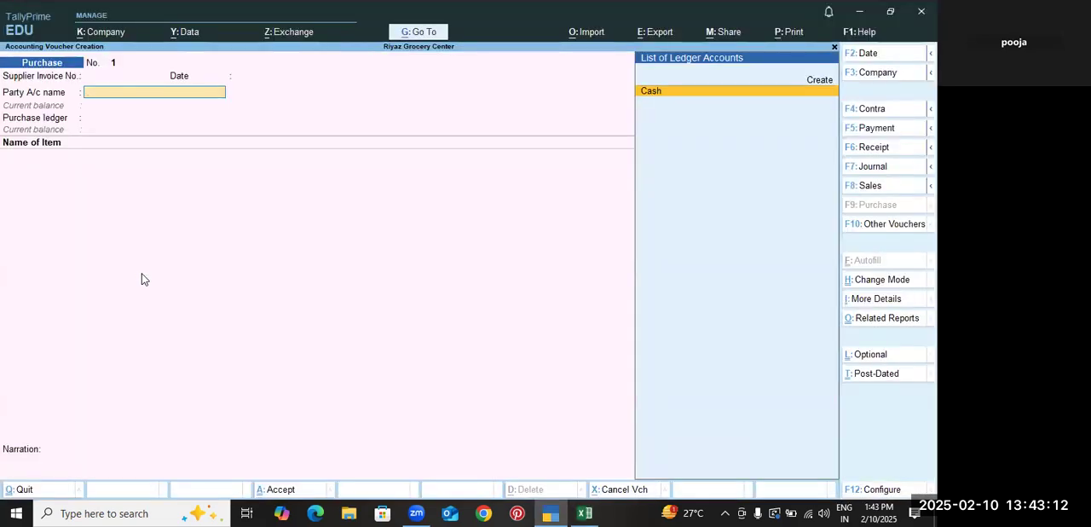
Start a party account ledger for the supplier Ajay Traders, shortened to its first word, and place it under Sundry Creditors
{"action": "key", "text": "alt+c"}
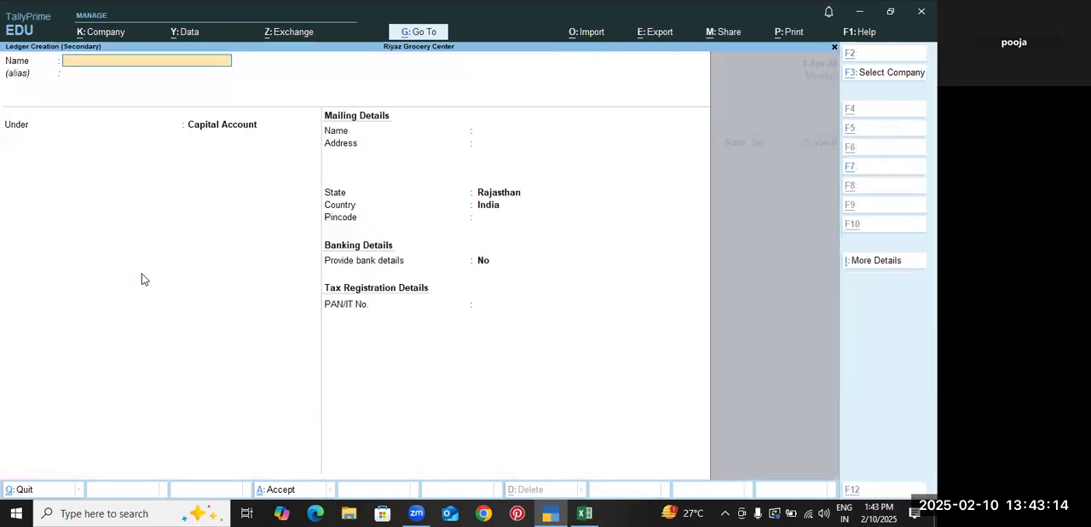
{"action": "type", "text": "Ajay"}
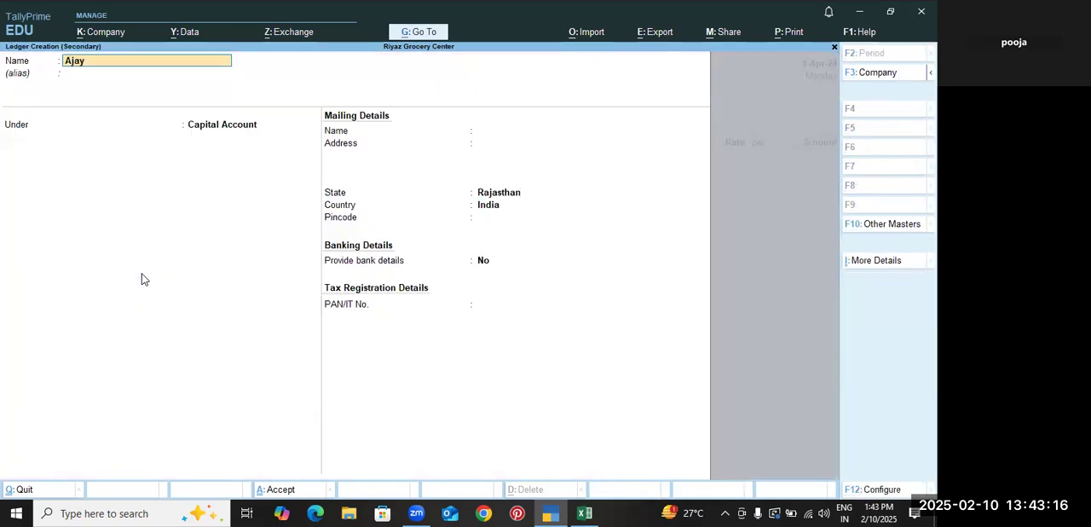
{"action": "key", "text": "Return"}
{"action": "key", "text": "Return"}
{"action": "type", "text": "S"}
{"action": "key", "text": "Down"}
{"action": "key", "text": "Down"}
{"action": "key", "text": "Down"}
{"action": "key", "text": "Return"}
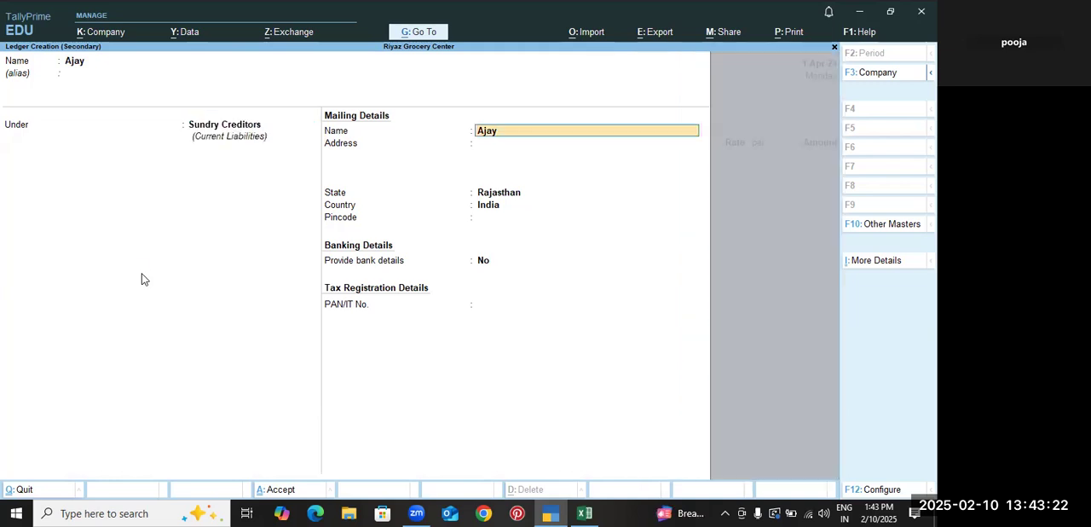
Keep the default mailing details with Rajasthan as the state, save the supplier ledger and accept the voucher's party details
{"action": "key", "text": "Return"}
{"action": "key", "text": "Return"}
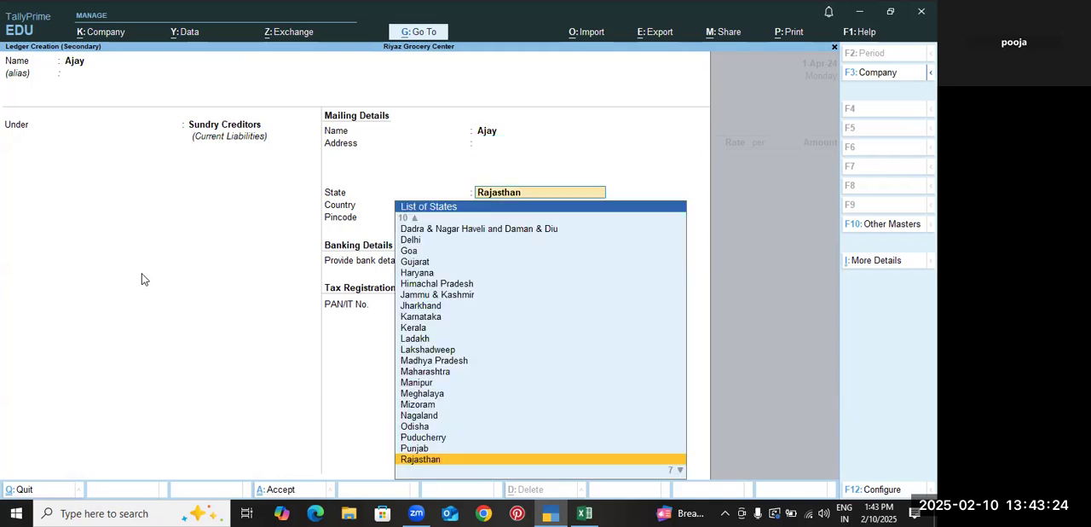
{"action": "key", "text": "ctrl+a"}
{"action": "key", "text": "ctrl+a"}
{"action": "key", "text": "ctrl+a"}
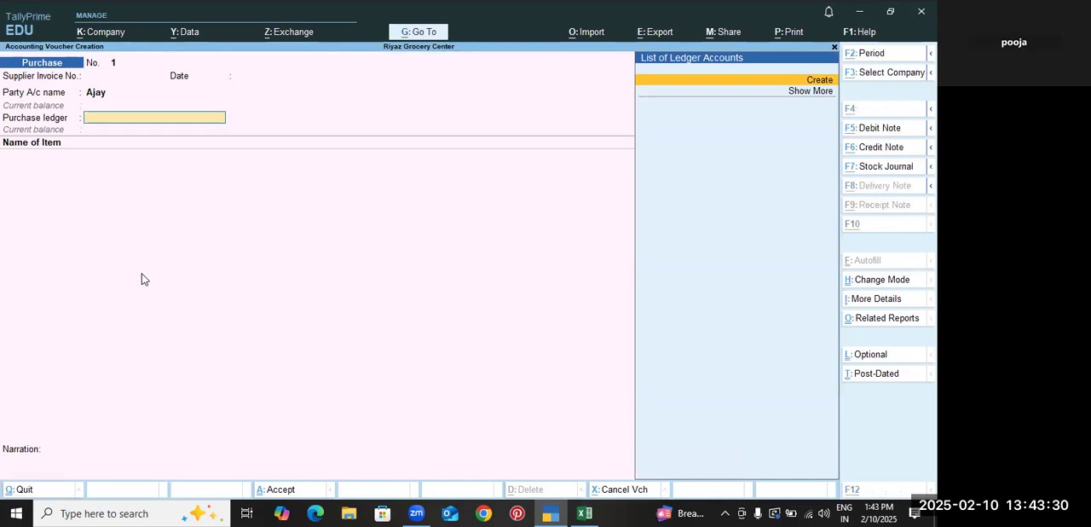
Create the ledger Purchase under Purchase Accounts with ledger type Not Applicable and use it as the voucher's purchase ledger
{"action": "key", "text": "alt+c"}
{"action": "type", "text": "Purchase"}
{"action": "key", "text": "Return"}
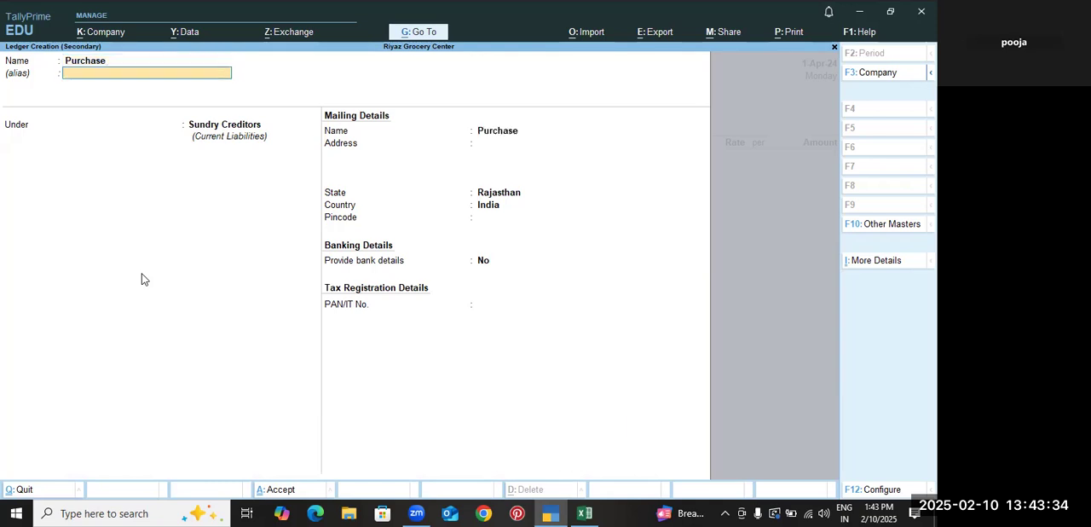
{"action": "key", "text": "Return"}
{"action": "type", "text": "Purchase Accounts"}
{"action": "key", "text": "Return"}
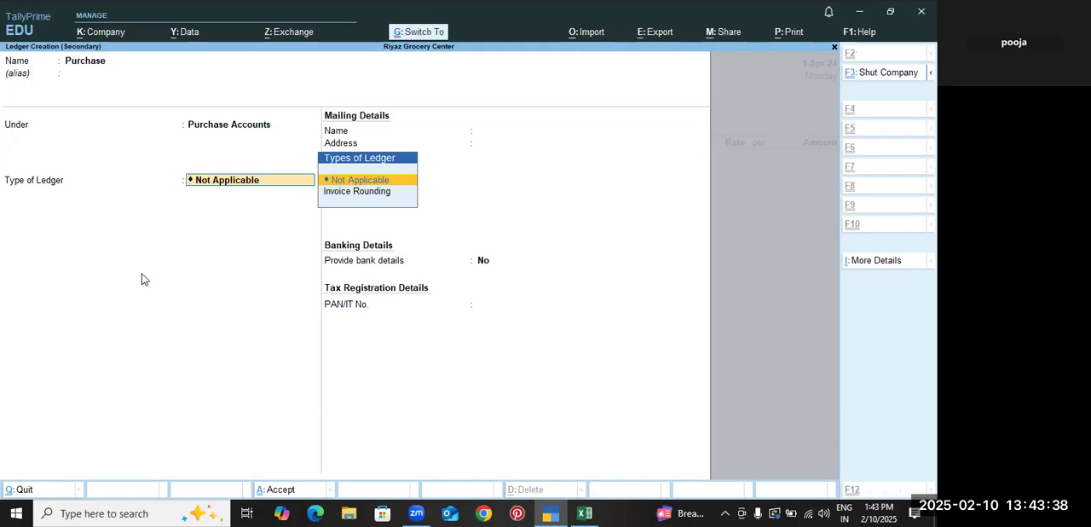
{"action": "key", "text": "ctrl+a"}
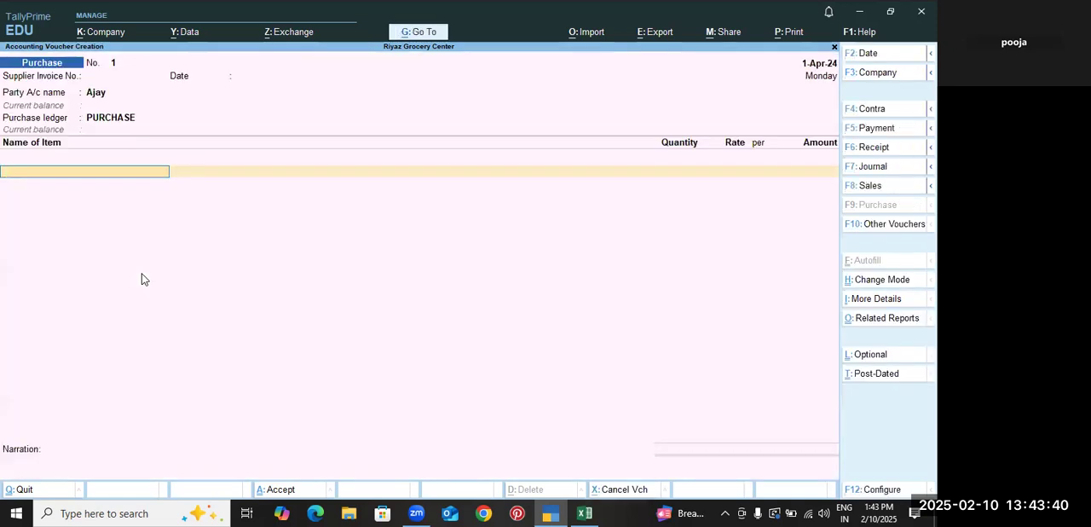
Check the first purchase item in the Excel workbook, then start a stock item Suger under Grocery with category Not Applicable in TallyPrime
{"action": "key", "text": "alt+Tab"}
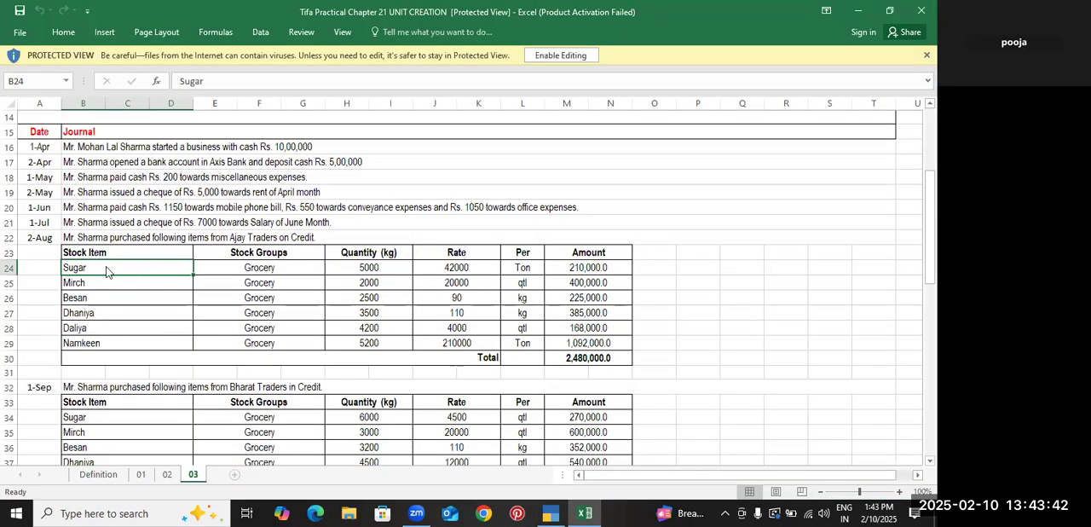
{"action": "key", "text": "alt+Tab"}
{"action": "key", "text": "alt+c"}
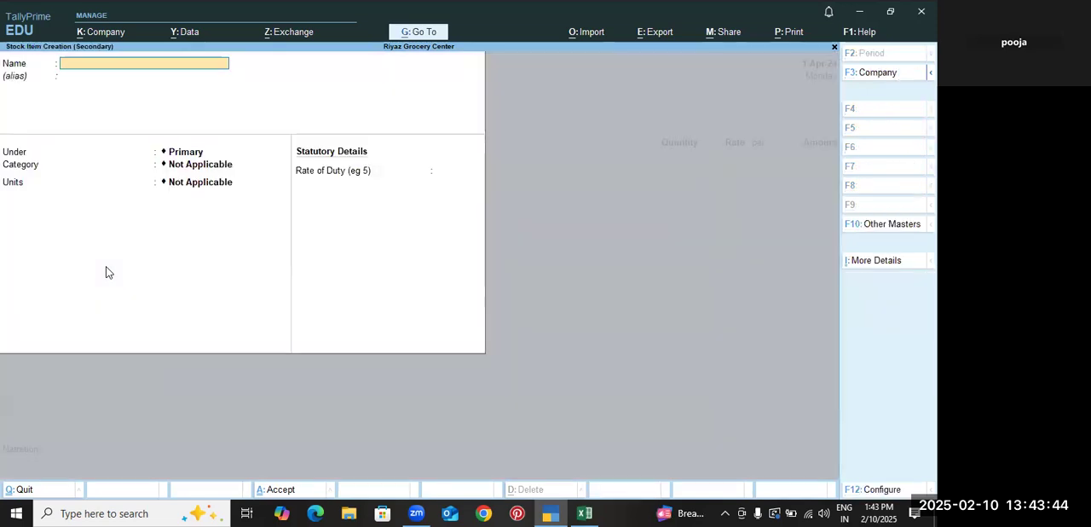
{"action": "type", "text": "Suger"}
{"action": "key", "text": "Return"}
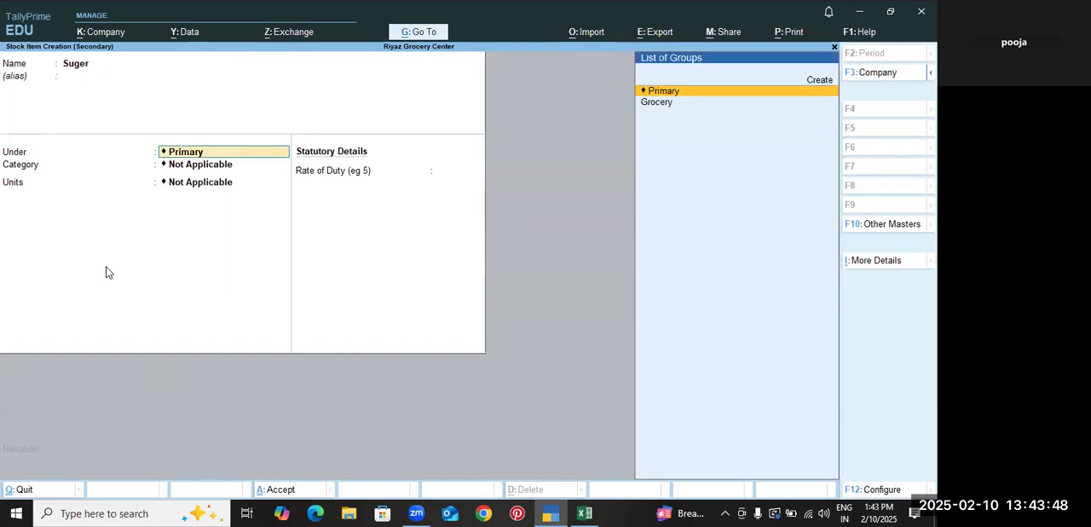
{"action": "key", "text": "Down"}
{"action": "key", "text": "Return"}
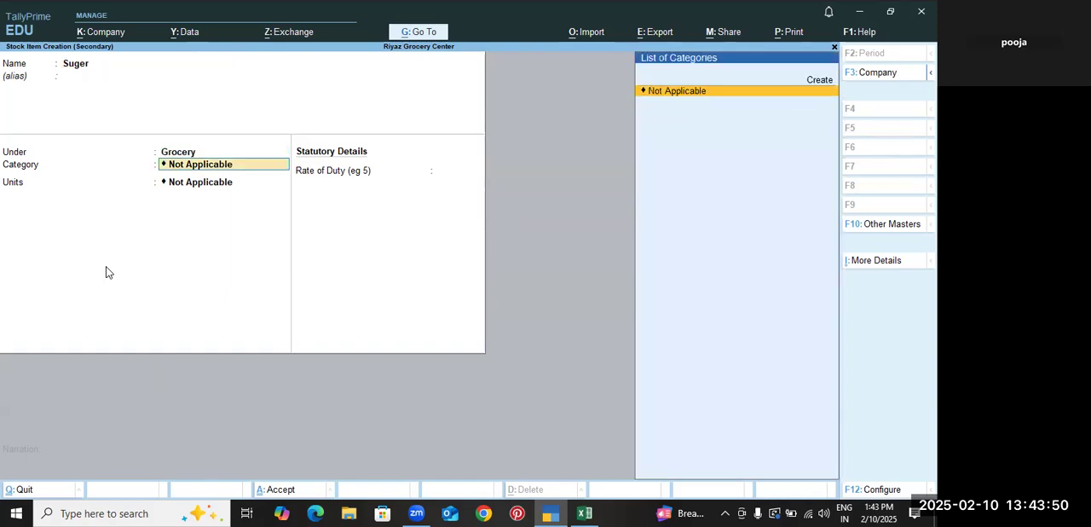
{"action": "key", "text": "Return"}
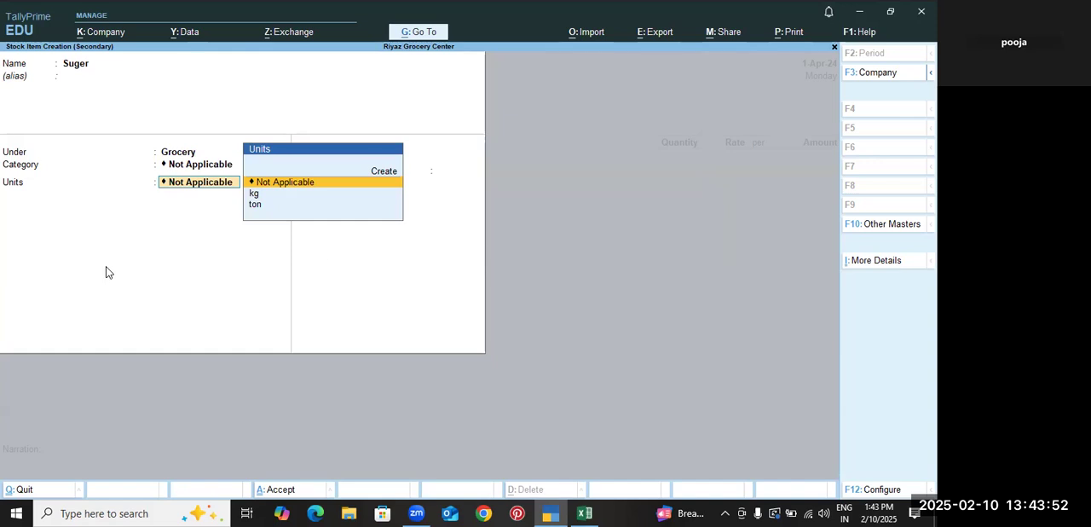
Check the Sugar row's rate unit in the Excel workbook and set the stock item's unit to ton in TallyPrime
{"action": "key", "text": "alt+Tab"}
{"action": "key", "text": "alt+Tab"}
{"action": "key", "text": "Down"}
{"action": "key", "text": "Down"}
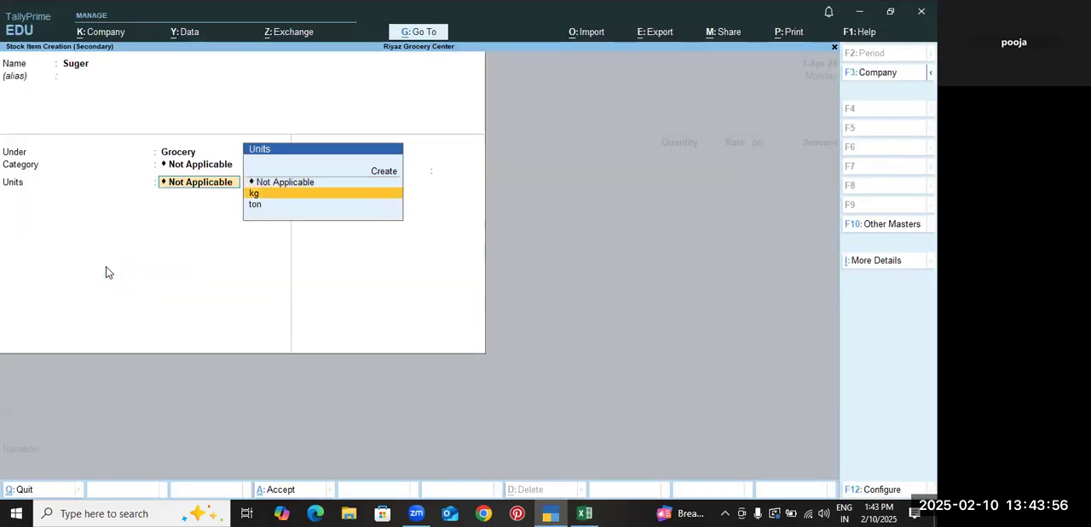
{"action": "key", "text": "alt+Tab"}
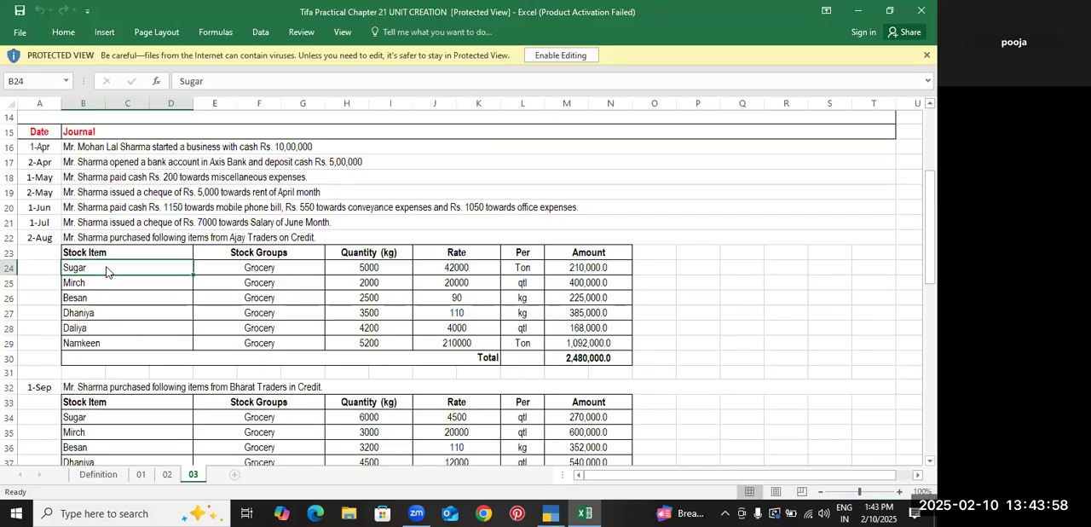
{"action": "key", "text": "alt+Tab"}
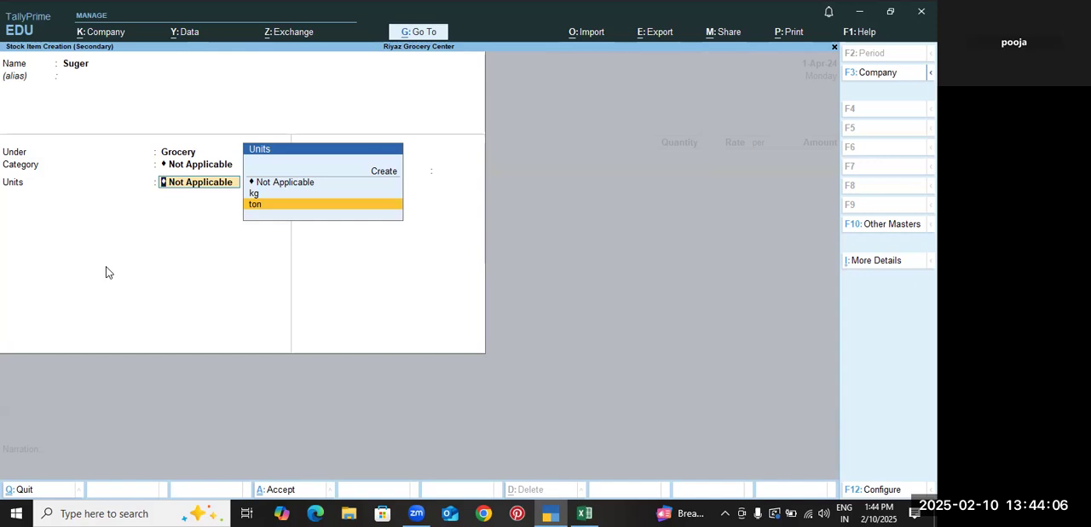
{"action": "key", "text": "Return"}
Compare the Sugar row's quantity unit with its rate unit in the Excel workbook, and return to TallyPrime
{"action": "key", "text": "alt+Tab"}
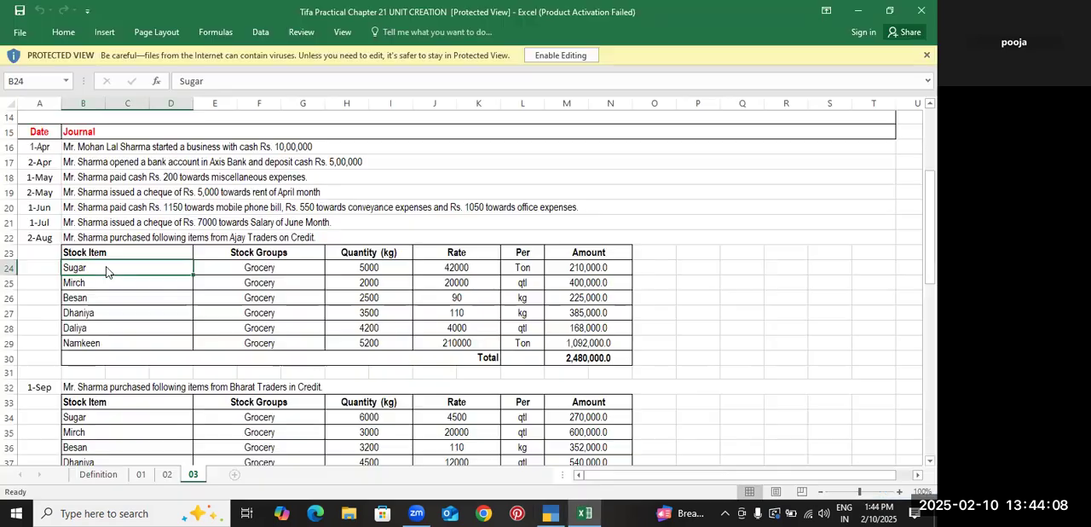
{"action": "left_click", "coordinate": [506, 267]}
{"action": "left_click", "coordinate": [394, 266]}
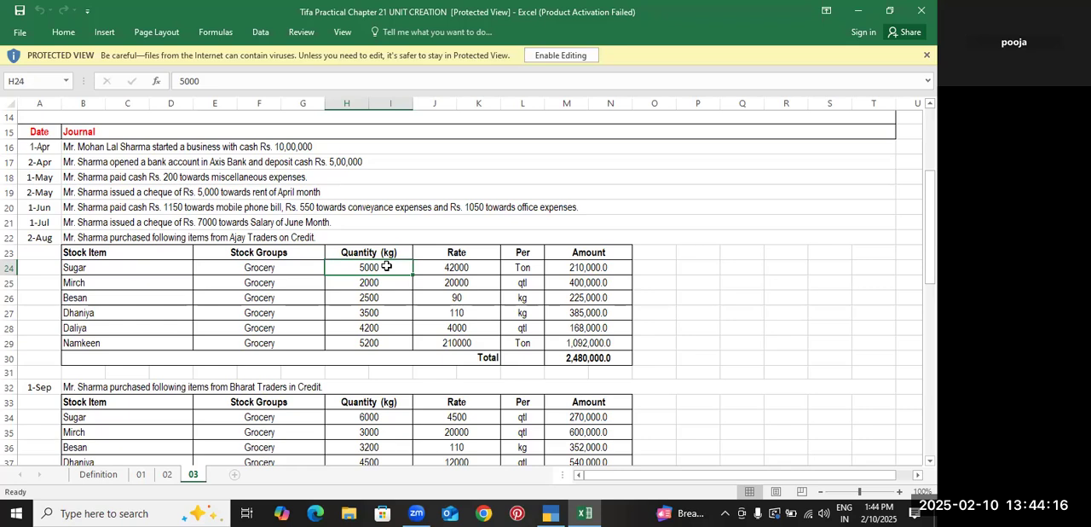
{"action": "left_click", "coordinate": [522, 266]}
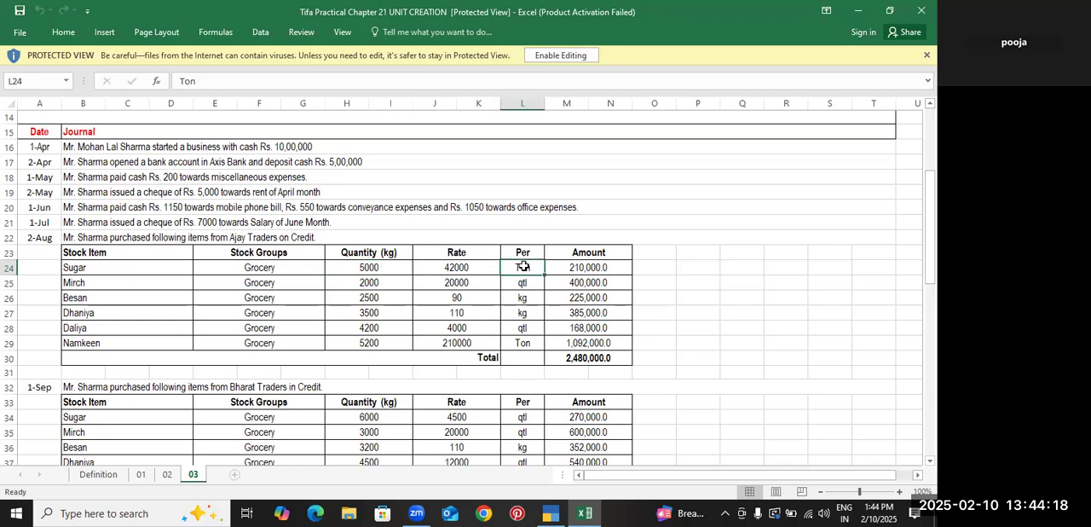
{"action": "left_click", "coordinate": [398, 268]}
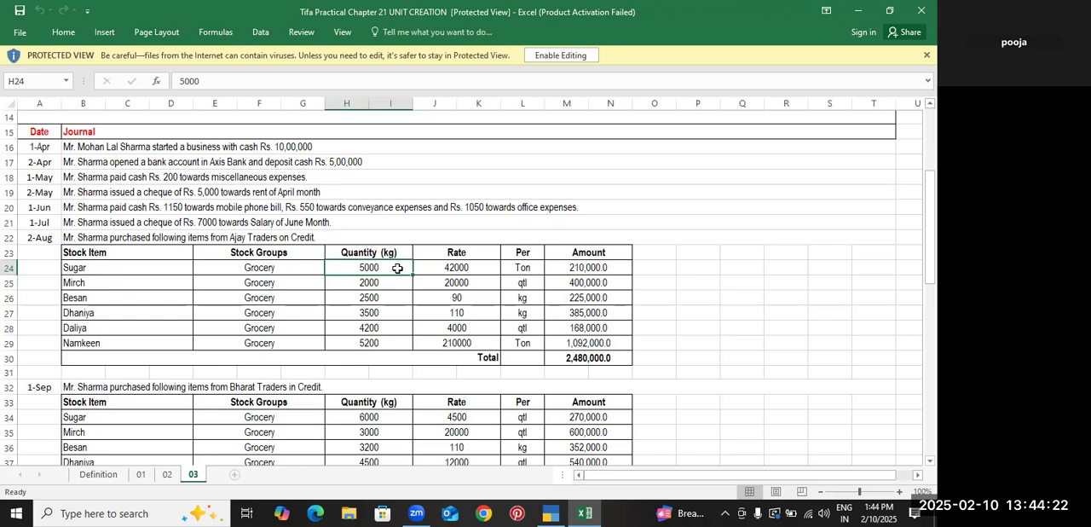
{"action": "left_click", "coordinate": [531, 267]}
{"action": "key", "text": "alt+Tab"}
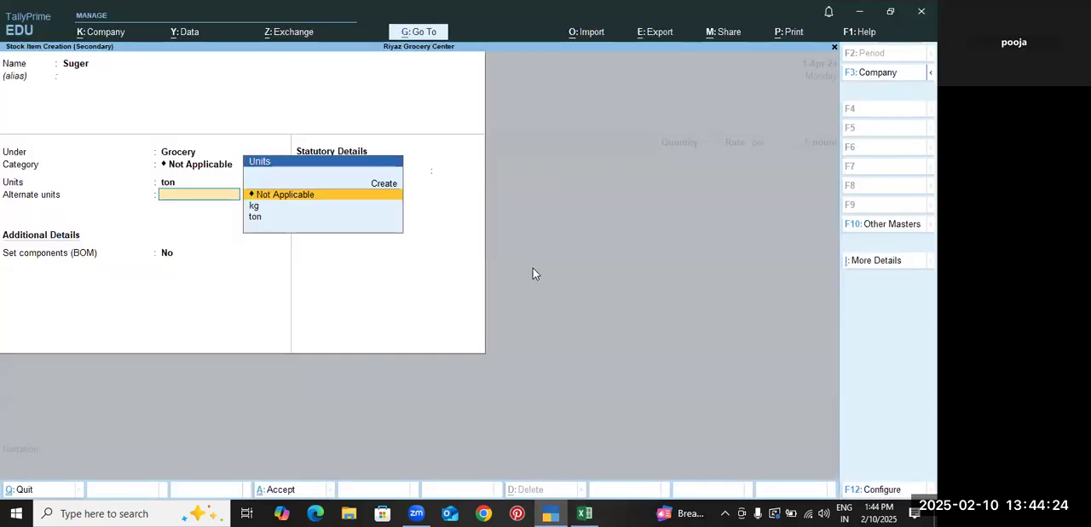
Set kg as the alternate unit of Suger with 1,000 kg equal to 1 ton, and save the stock item
{"action": "key", "text": "Down"}
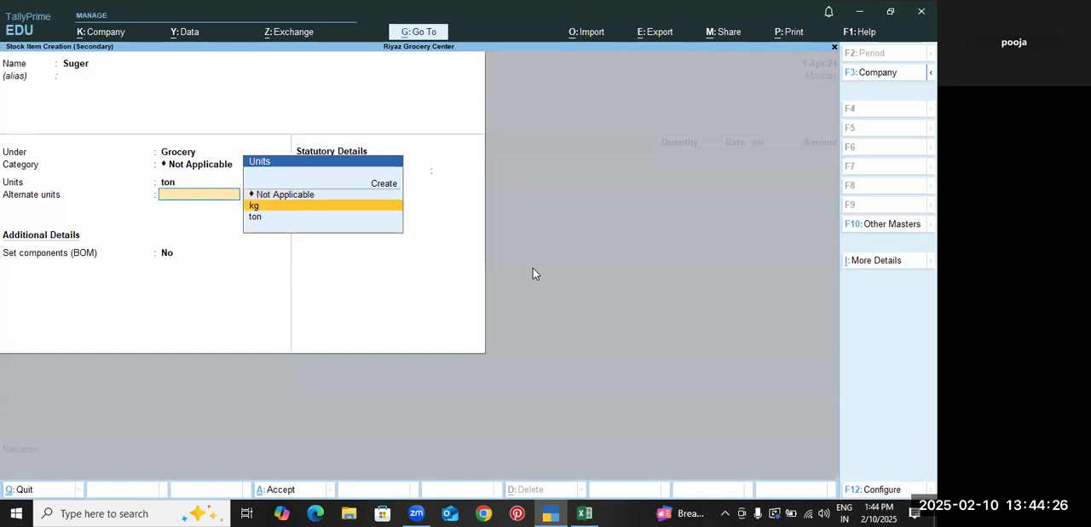
{"action": "key", "text": "Return"}
{"action": "type", "text": "1000"}
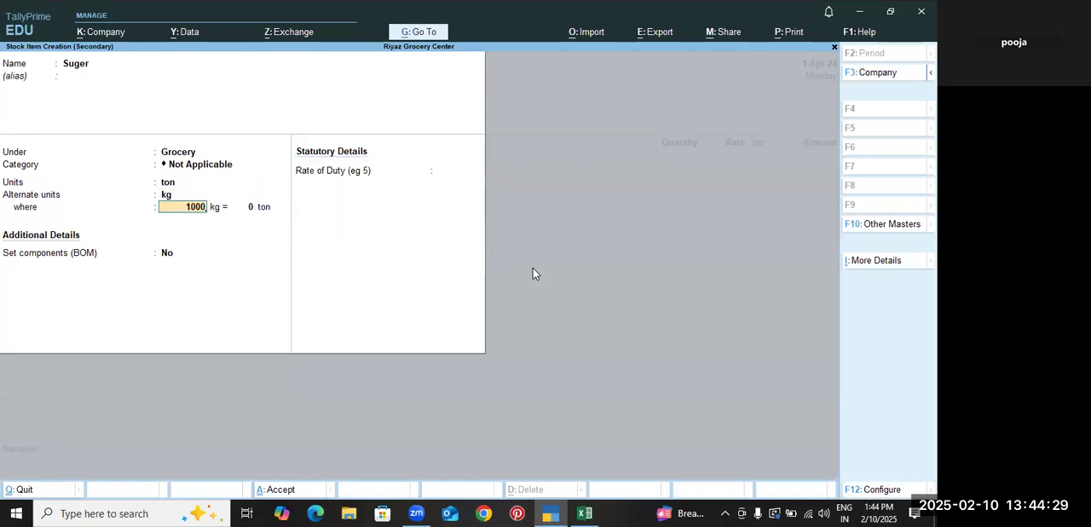
{"action": "key", "text": "Return"}
{"action": "type", "text": "1"}
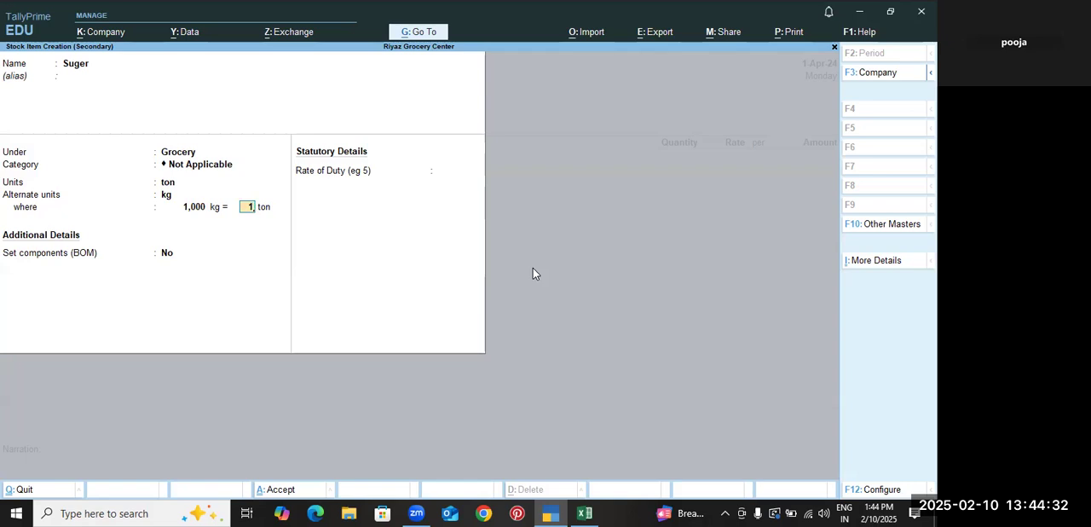
{"action": "key", "text": "Return"}
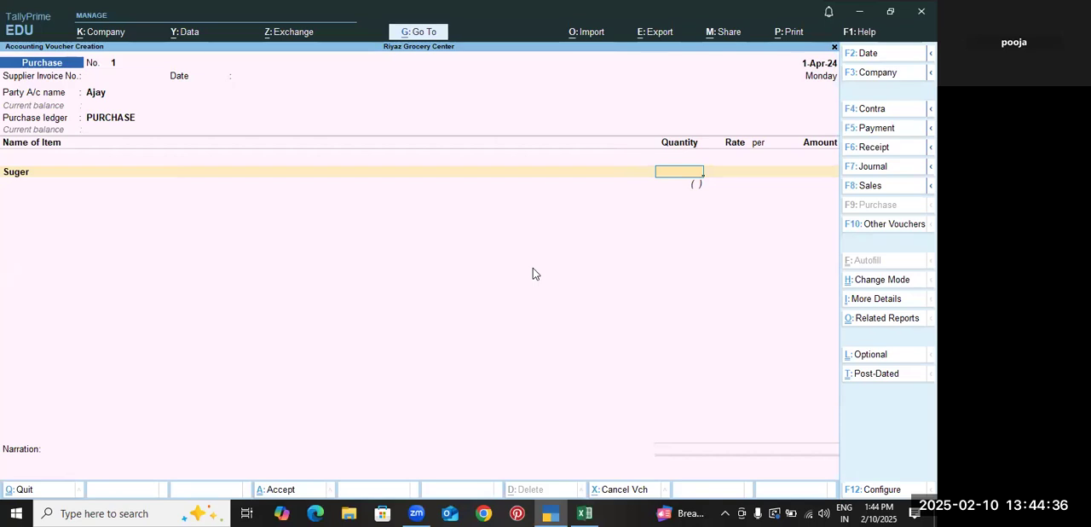
Enter the Suger line with a quantity of 5 ton (5,000 kg) at a rate of 42000 per ton, checking the Excel workbook
{"action": "key", "text": "Return"}
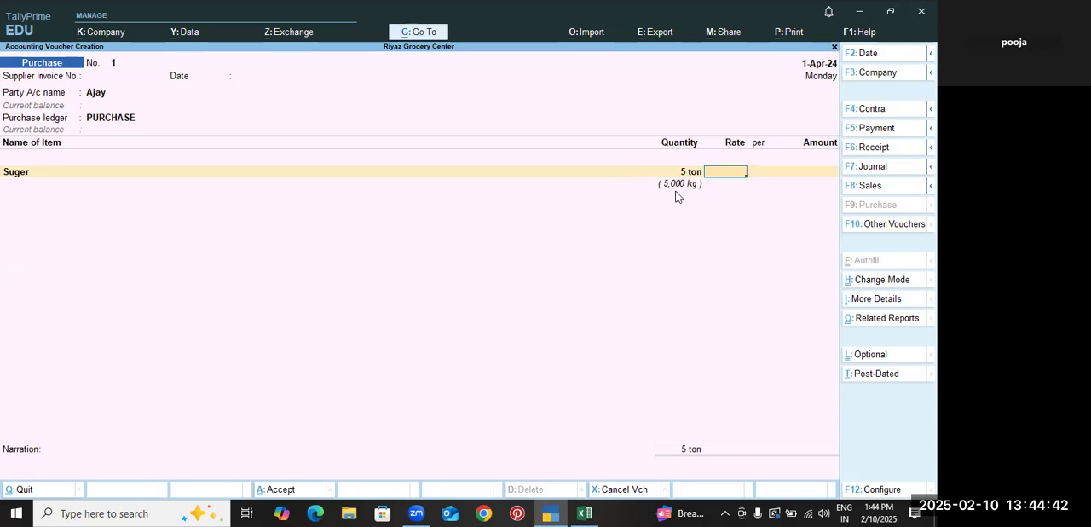
{"action": "key", "text": "alt+Tab"}
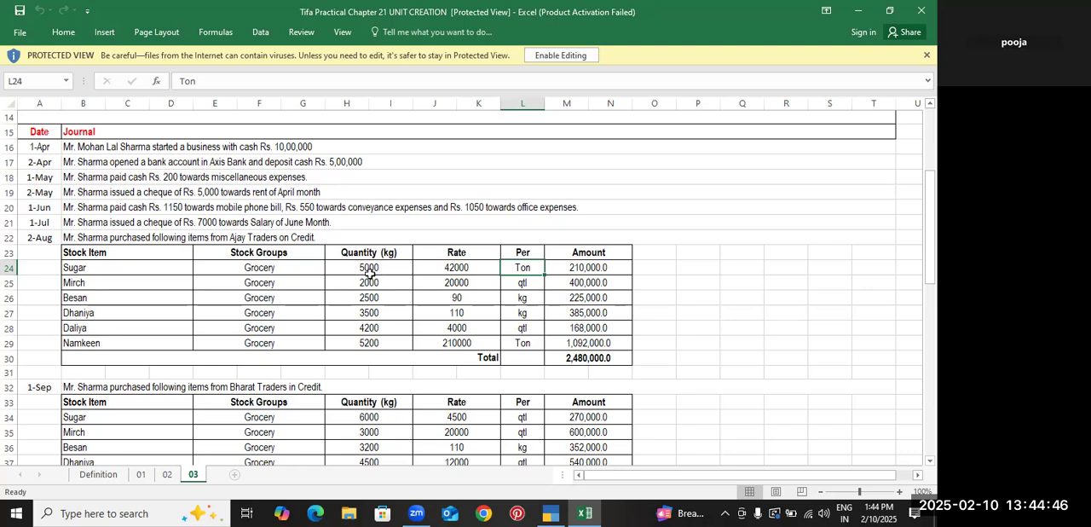
{"action": "key", "text": "alt+Tab"}
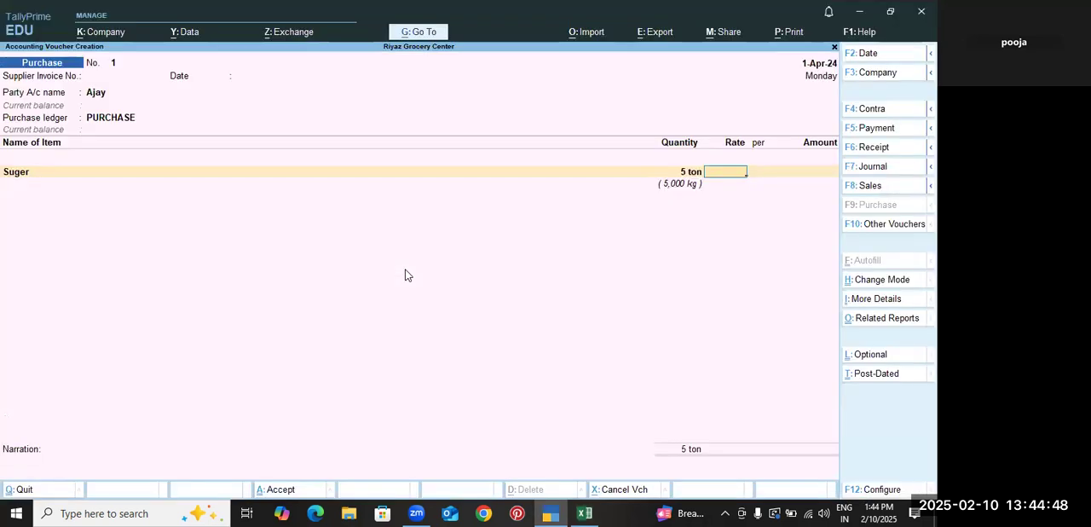
{"action": "type", "text": "42000"}
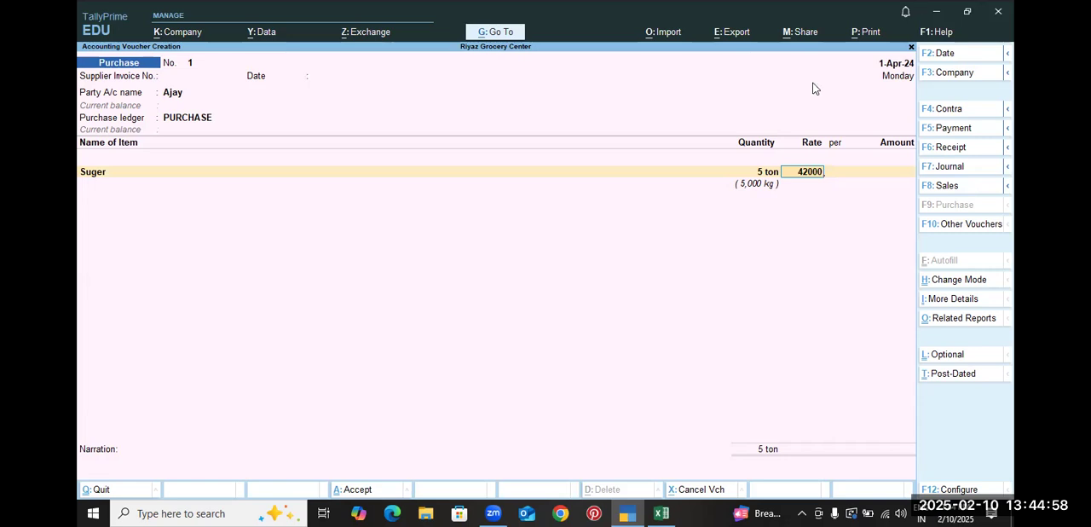
{"action": "key", "text": "Return"}
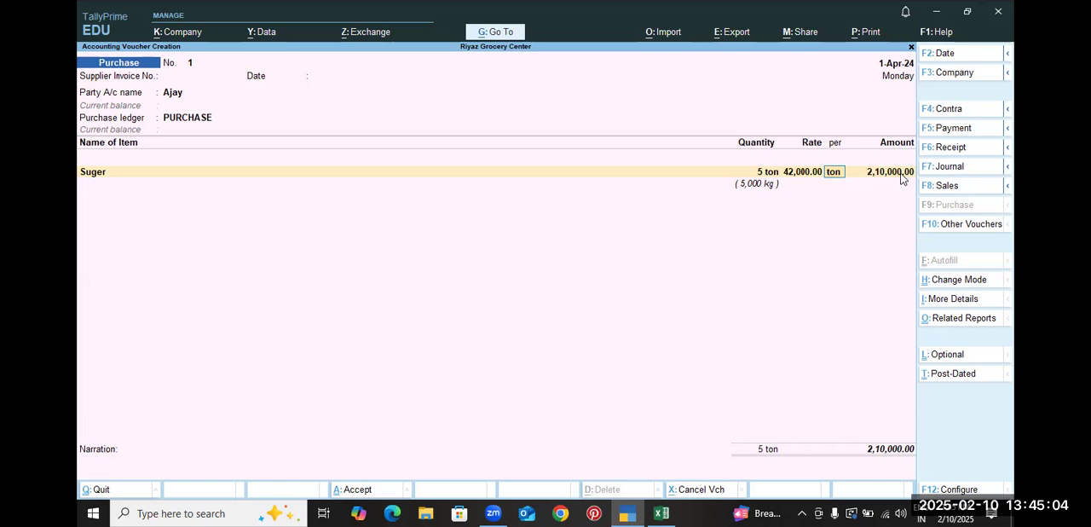
{"action": "key", "text": "Return"}
{"action": "key", "text": "Return"}
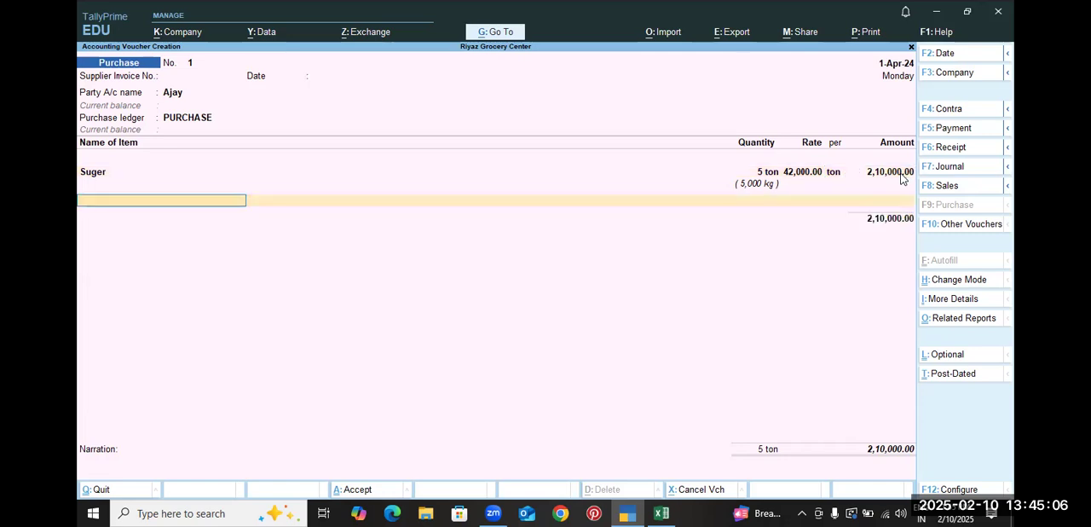
Look up the second purchase item in the Excel workbook and start a stock item Mirch under Grocery with category Not Applicable in TallyPrime
{"action": "key", "text": "alt+Tab"}
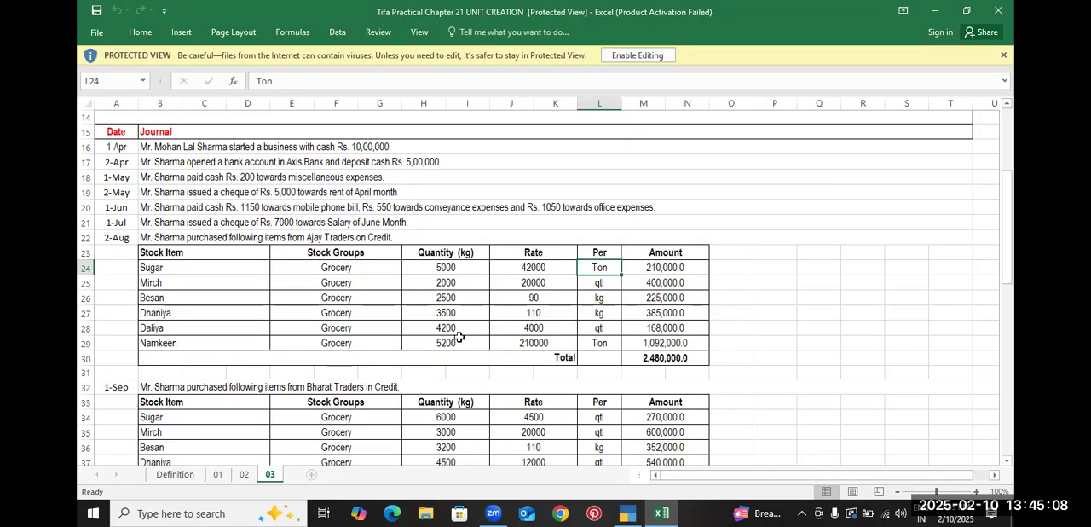
{"action": "left_click", "coordinate": [341, 284]}
{"action": "left_click", "coordinate": [229, 282]}
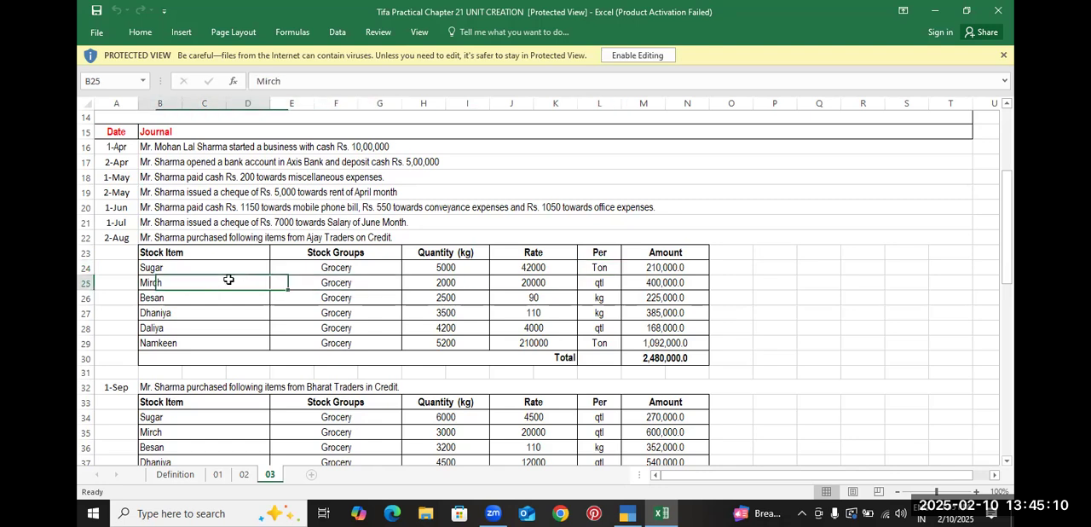
{"action": "key", "text": "alt+Tab"}
{"action": "key", "text": "alt+c"}
{"action": "type", "text": "N"}
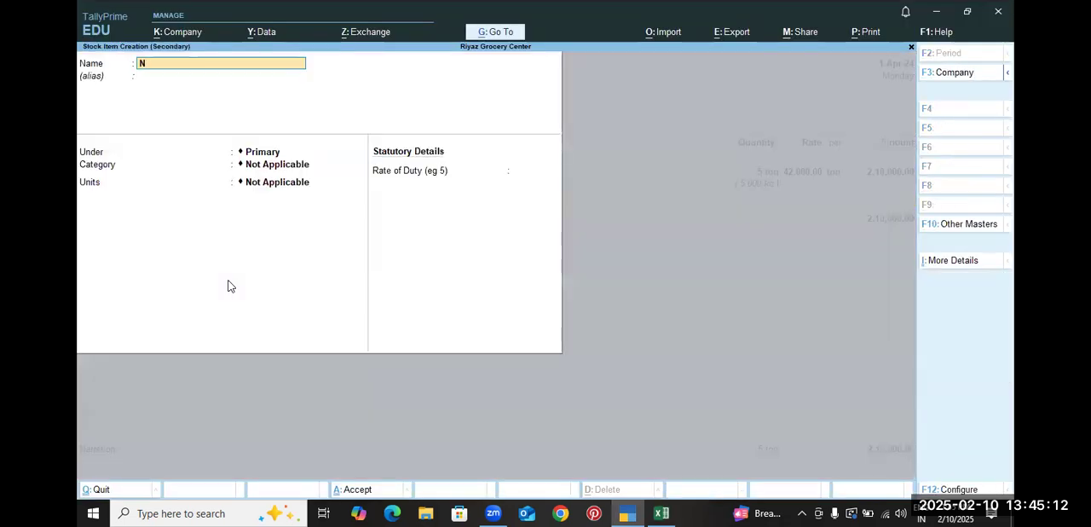
{"action": "type", "text": "Mirch"}
{"action": "key", "text": "Return"}
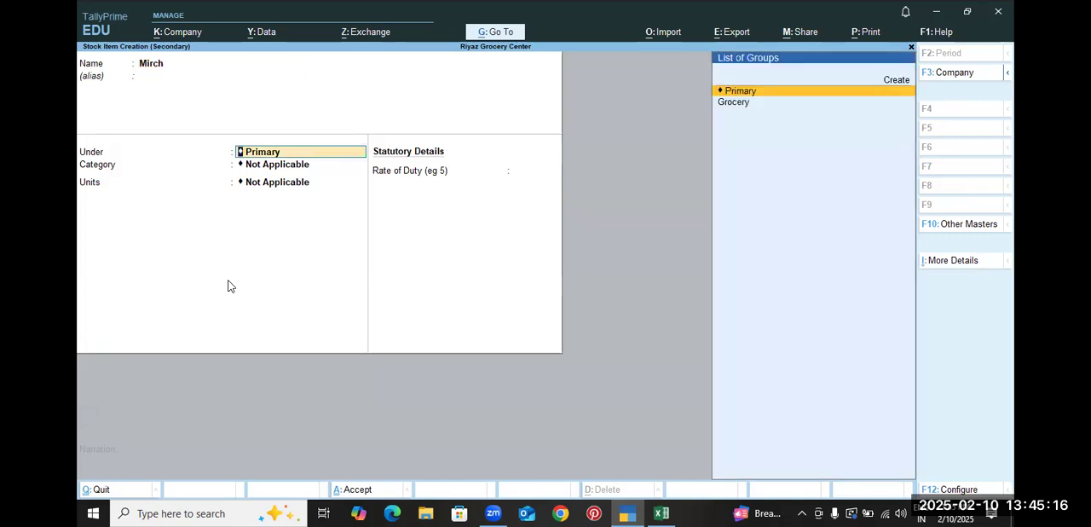
{"action": "key", "text": "Down"}
{"action": "key", "text": "Return"}
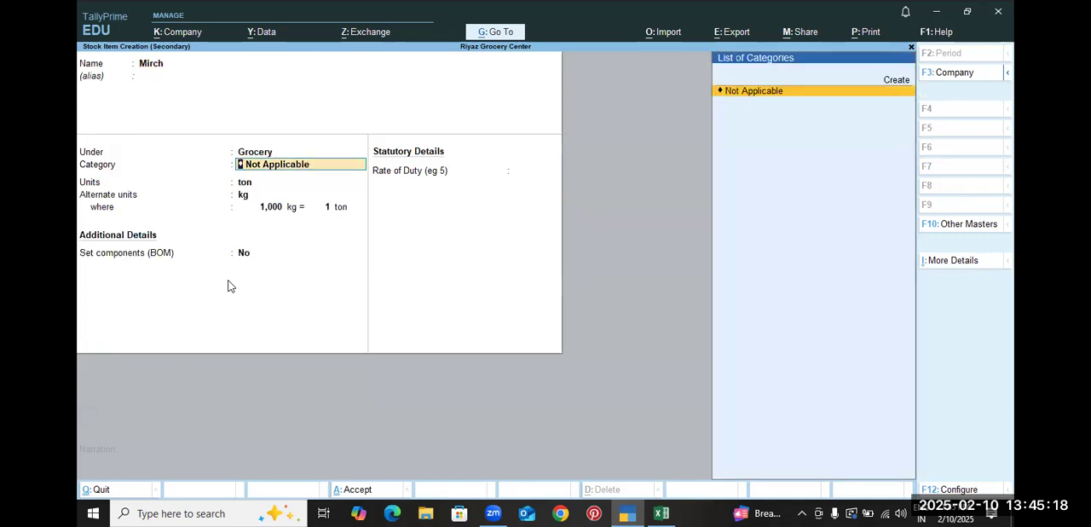
{"action": "key", "text": "Return"}
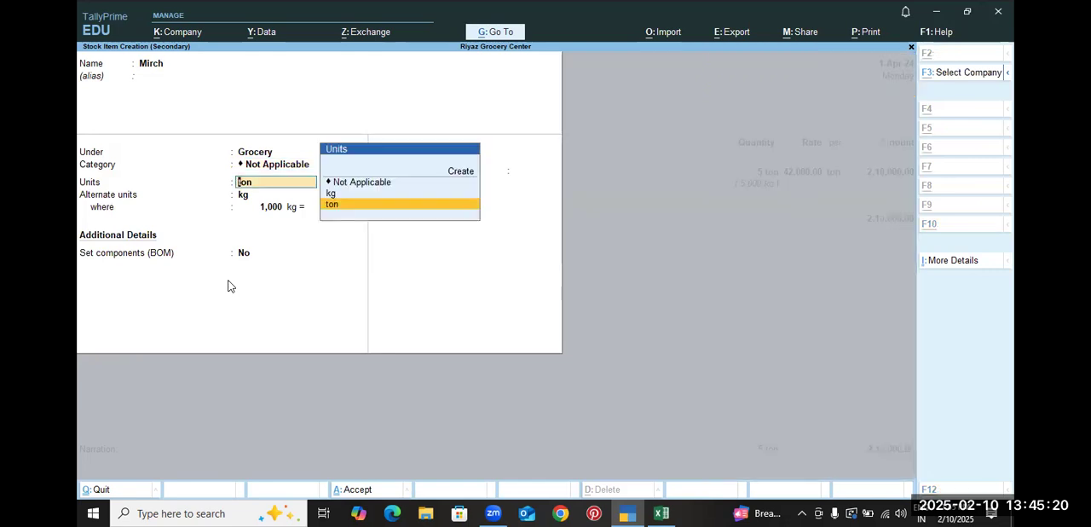
Check Mirch's rate unit in the Excel workbook, then create the simple unit qtl and use it as the stock item's unit in TallyPrime
{"action": "key", "text": "alt+Tab"}
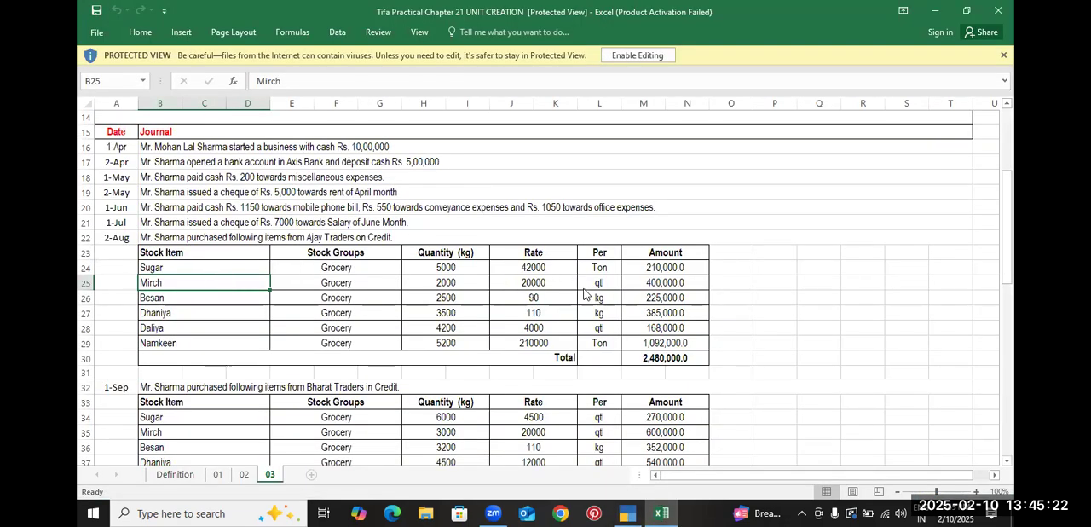
{"action": "key", "text": "alt+Tab"}
{"action": "key", "text": "Up"}
{"action": "key", "text": "Up"}
{"action": "key", "text": "Up"}
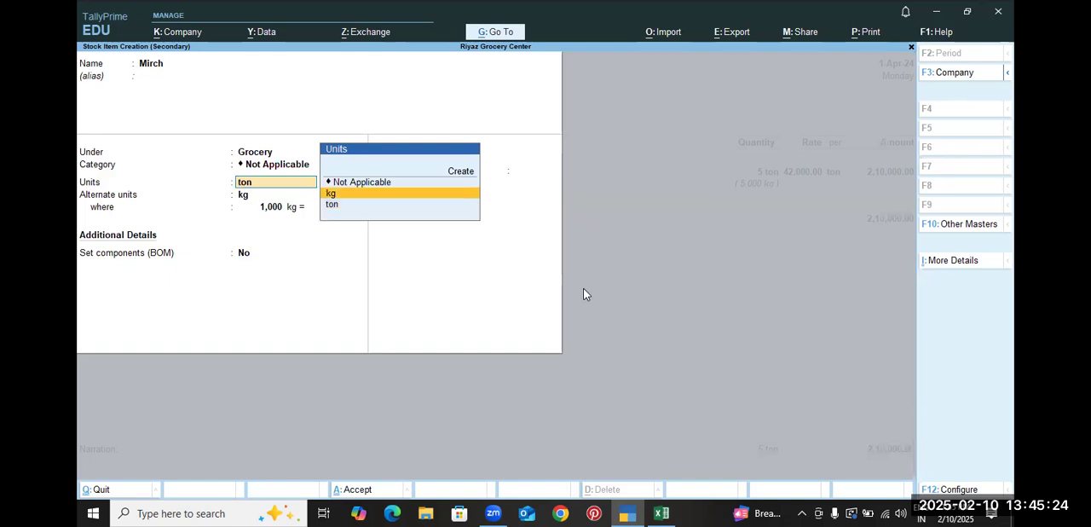
{"action": "key", "text": "Return"}
{"action": "type", "text": "qtl"}
{"action": "key", "text": "Return"}
{"action": "key", "text": "Return"}
{"action": "key", "text": "Return"}
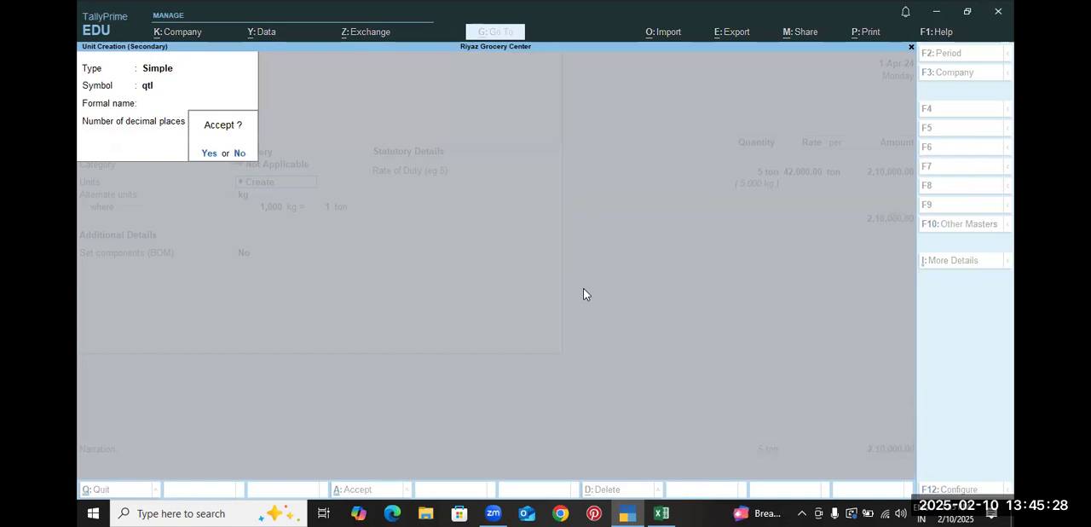
{"action": "key", "text": "Return"}
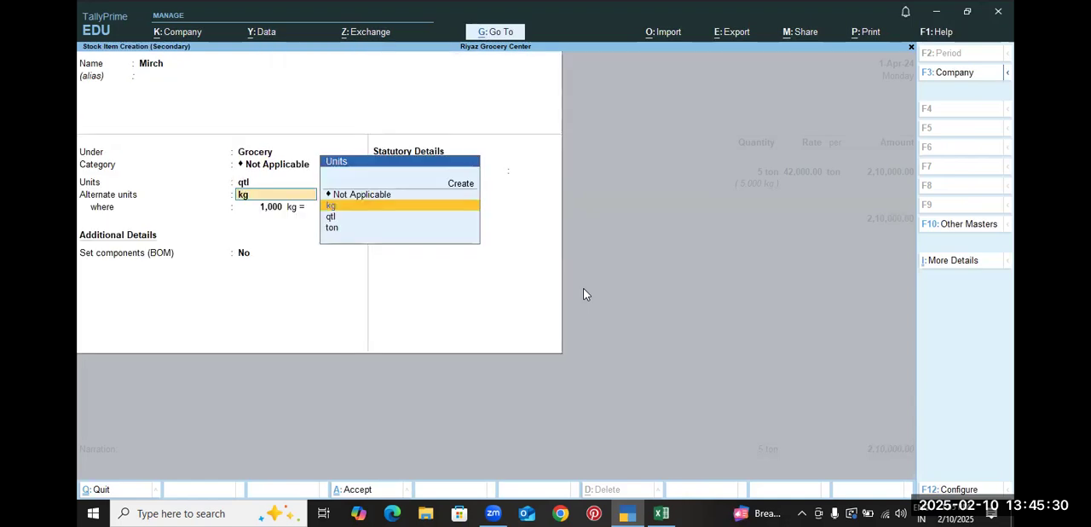
Set kg as the alternate unit of Mirch with 100 kg equal to 1 qtl, and save the stock item
{"action": "key", "text": "Return"}
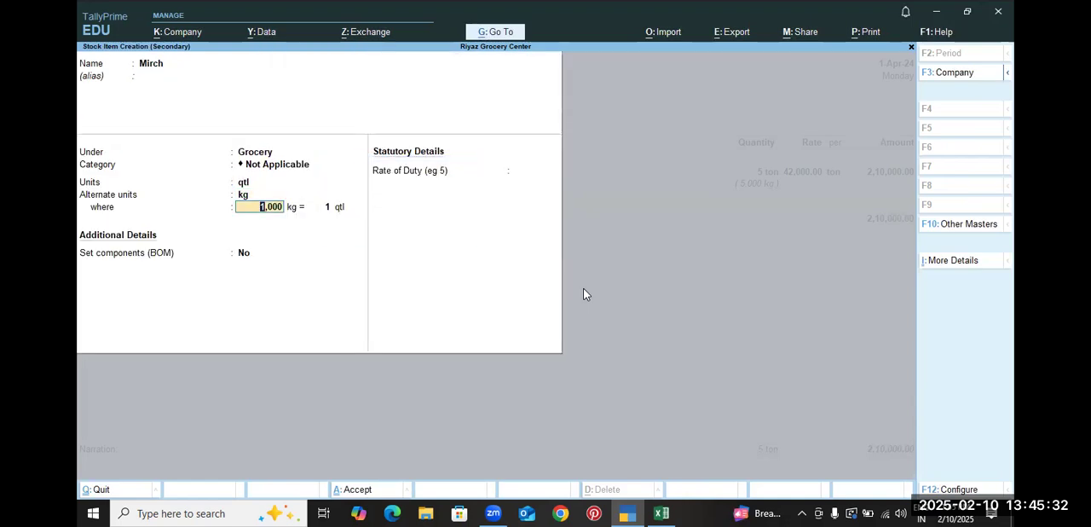
{"action": "type", "text": "100"}
{"action": "key", "text": "Return"}
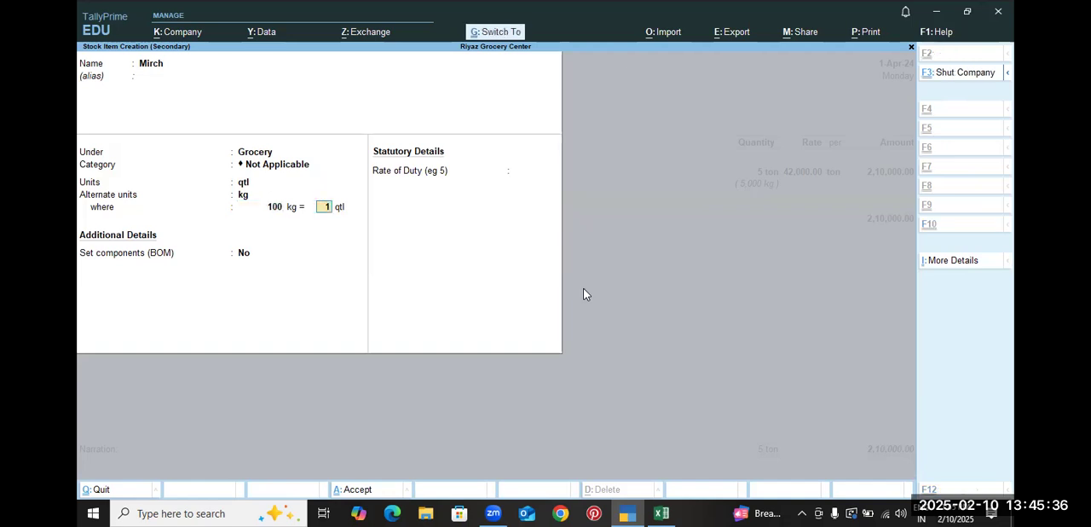
{"action": "key", "text": "ctrl+a"}
Enter the Mirch line with a quantity of 20 qtl (2,000 kg) at a rate of 20000 per qtl, checking the Excel workbook
{"action": "key", "text": "alt+Tab"}
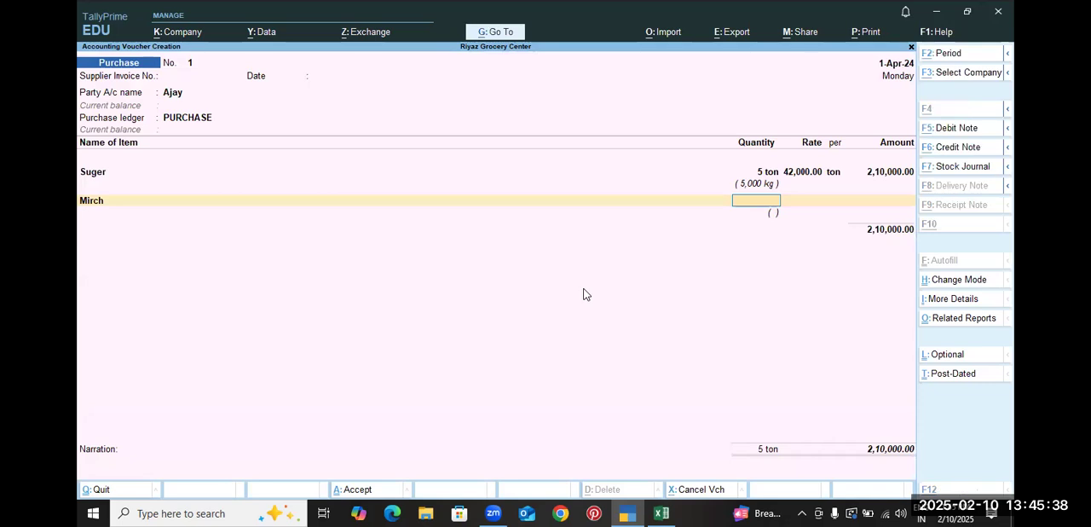
{"action": "left_click", "coordinate": [451, 288]}
{"action": "key", "text": "alt+Tab"}
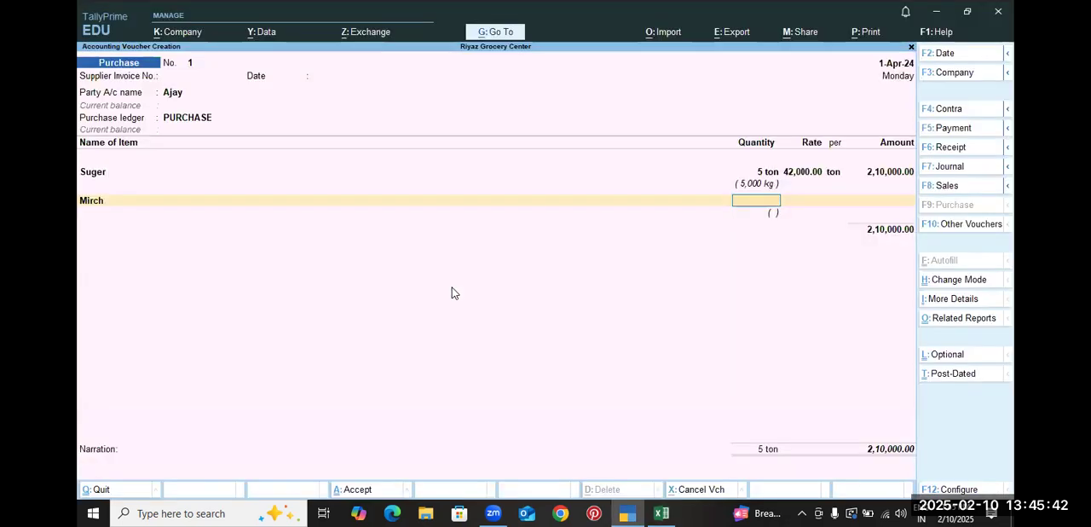
{"action": "type", "text": "0"}
{"action": "key", "text": "Return"}
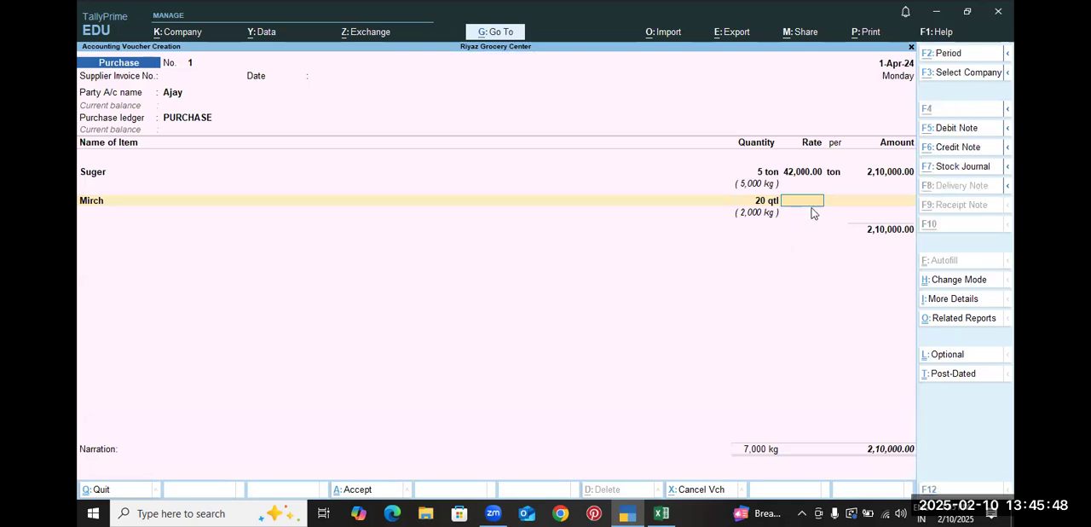
{"action": "key", "text": "alt+Tab"}
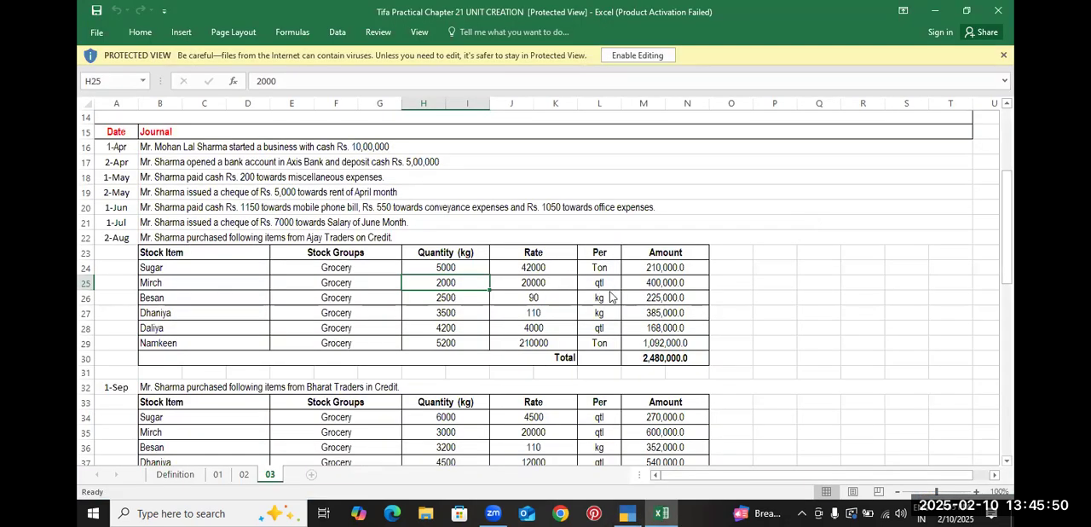
{"action": "key", "text": "alt+Tab"}
{"action": "type", "text": "0000"}
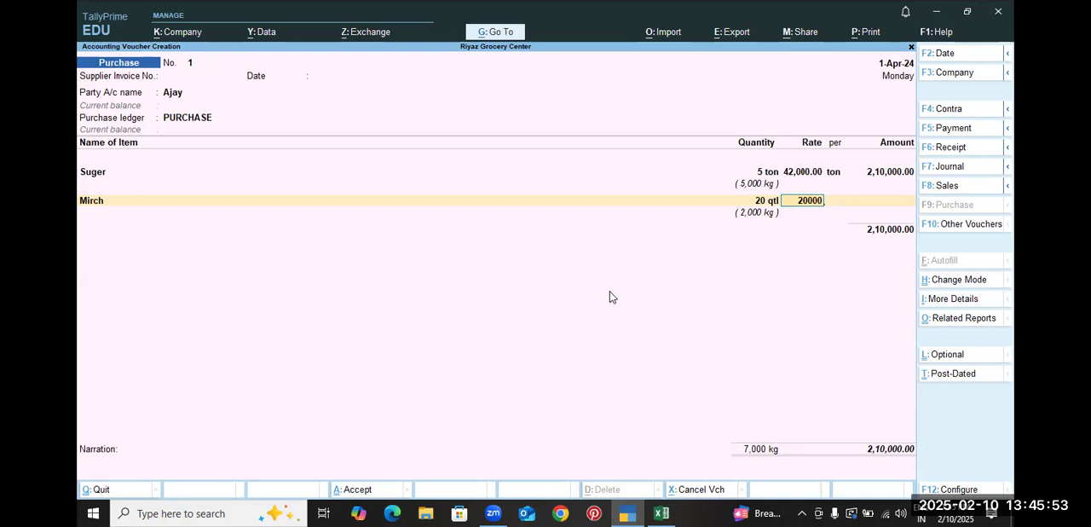
{"action": "key", "text": "Return"}
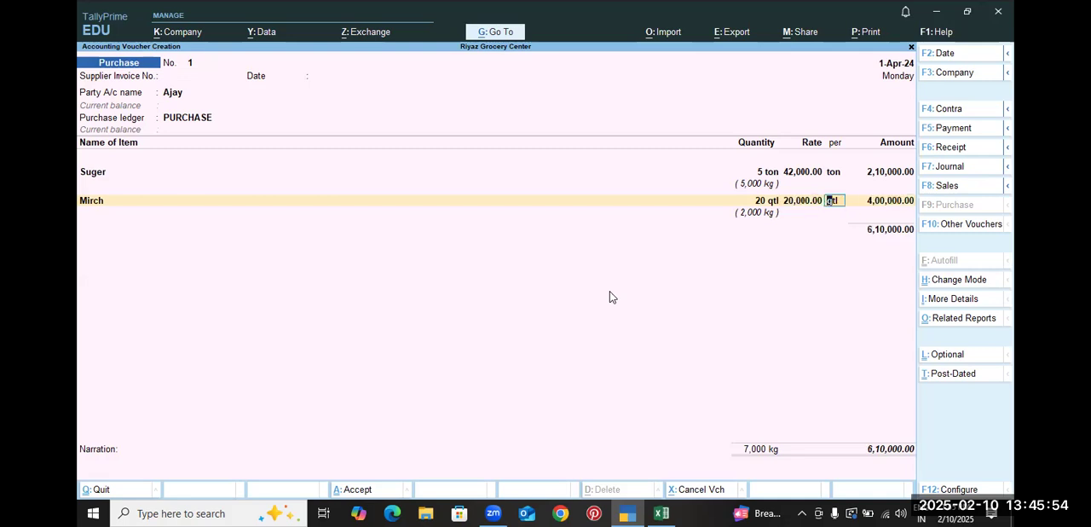
{"action": "key", "text": "Return"}
{"action": "key", "text": "Return"}
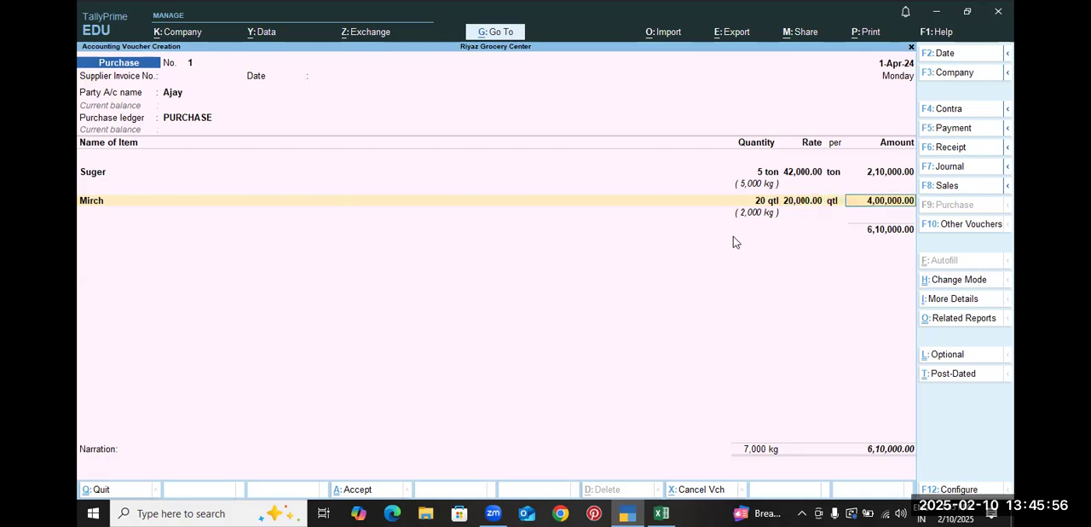
Look up the third purchase item in the Excel workbook, then start a stock item Basen under Primary with unit kg in TallyPrime
{"action": "key", "text": "alt+Tab"}
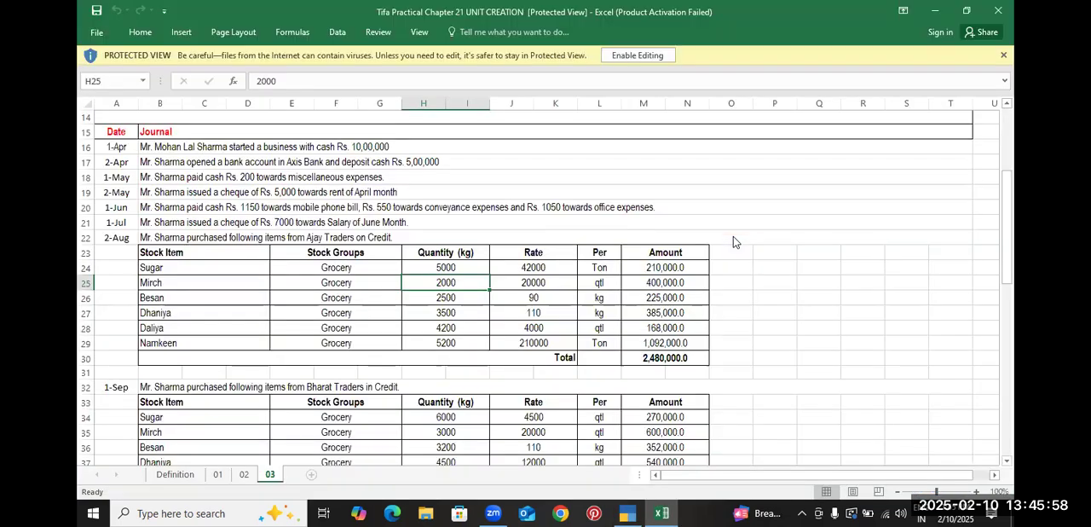
{"action": "left_click", "coordinate": [187, 291]}
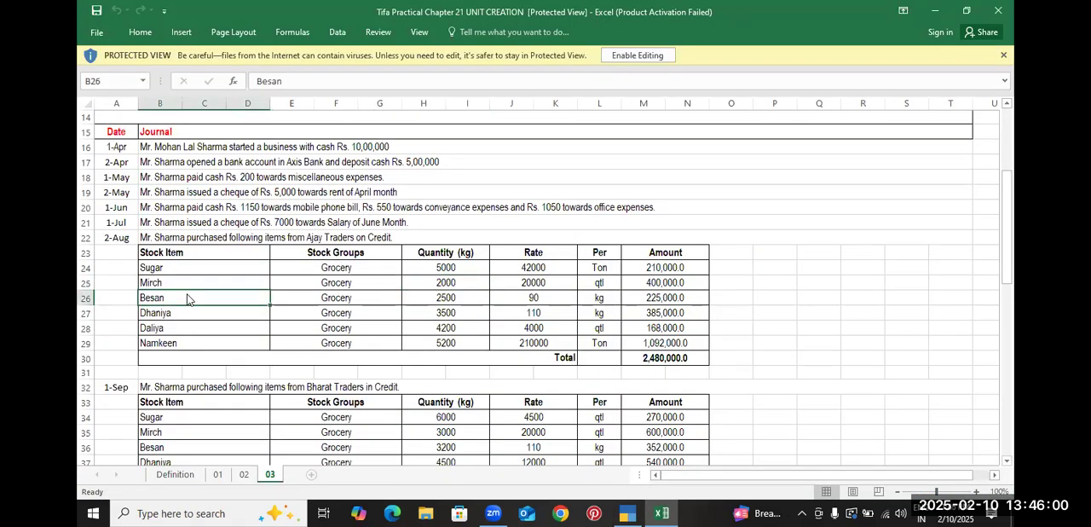
{"action": "key", "text": "alt+Tab"}
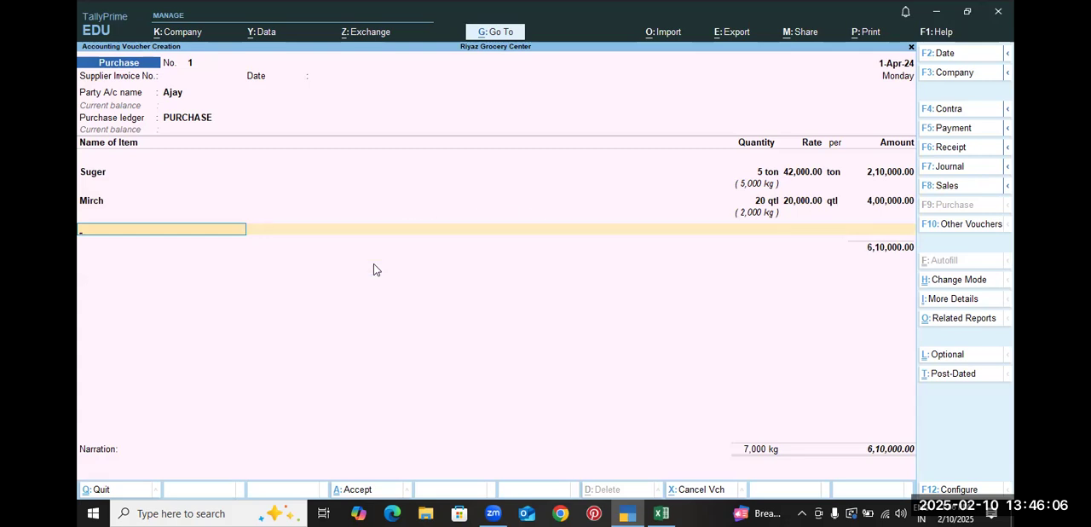
{"action": "key", "text": "alt+Tab"}
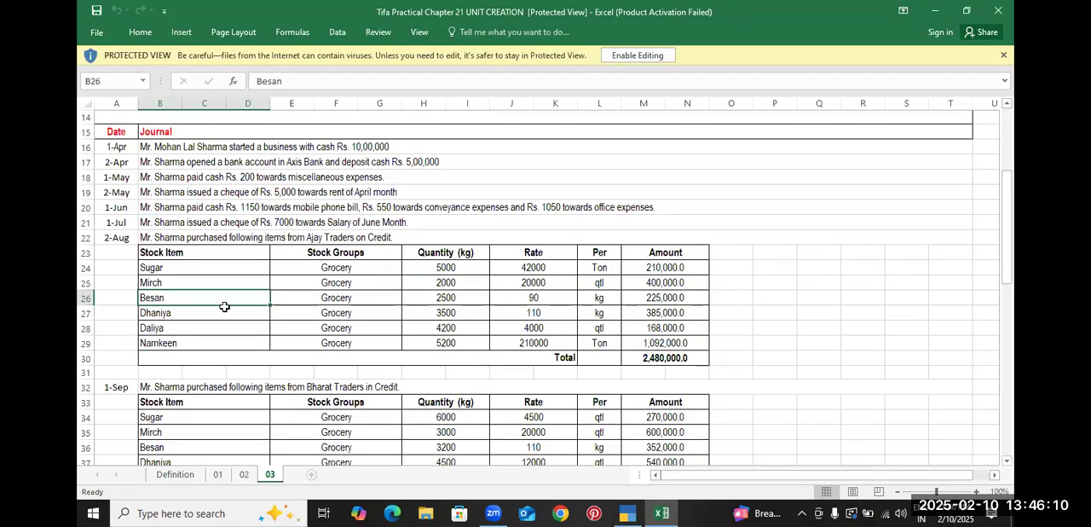
{"action": "key", "text": "alt+Tab"}
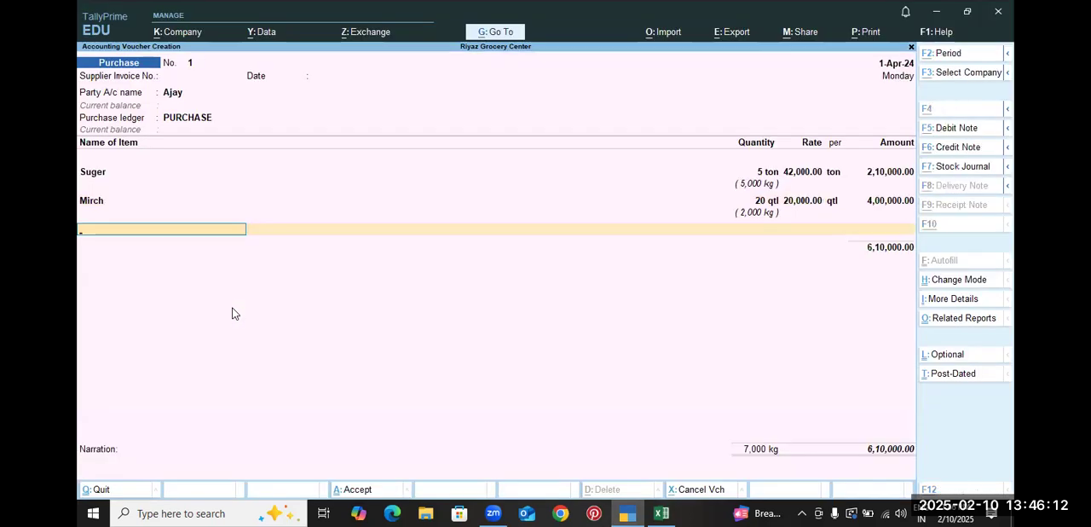
{"action": "key", "text": "alt+c"}
{"action": "type", "text": "Base"}
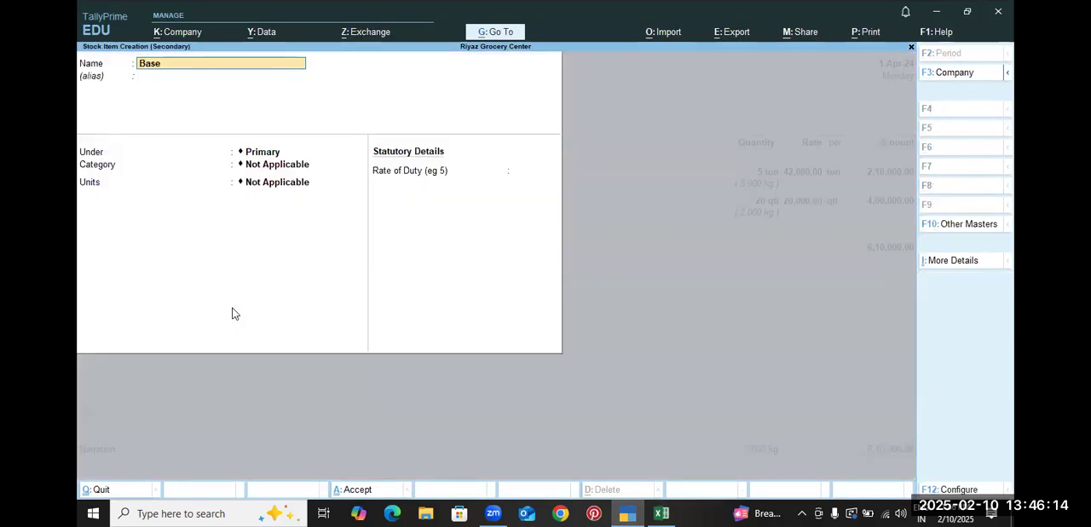
{"action": "type", "text": "bn"}
{"action": "key", "text": "Return"}
{"action": "key", "text": "Return"}
{"action": "key", "text": "Return"}
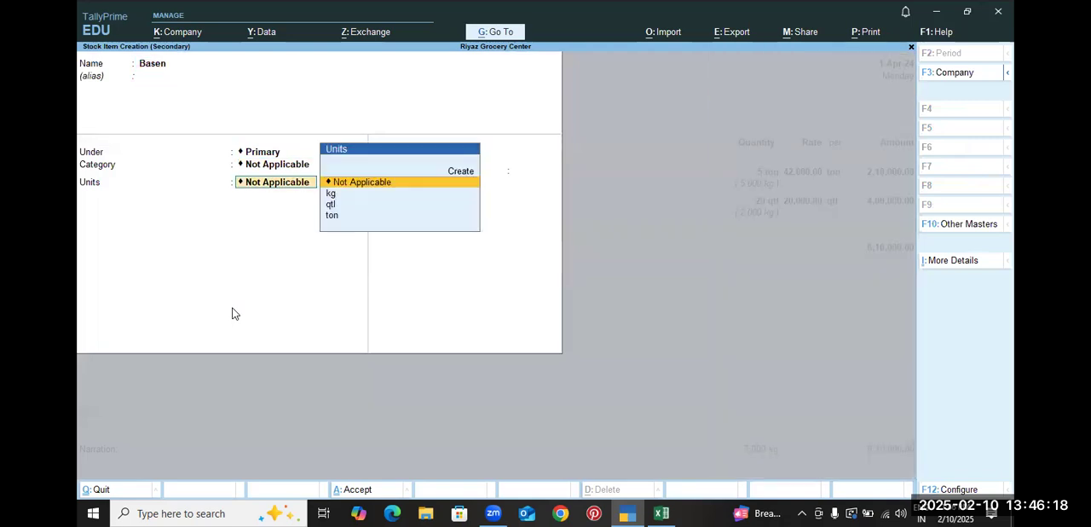
{"action": "key", "text": "Down"}
{"action": "key", "text": "Return"}
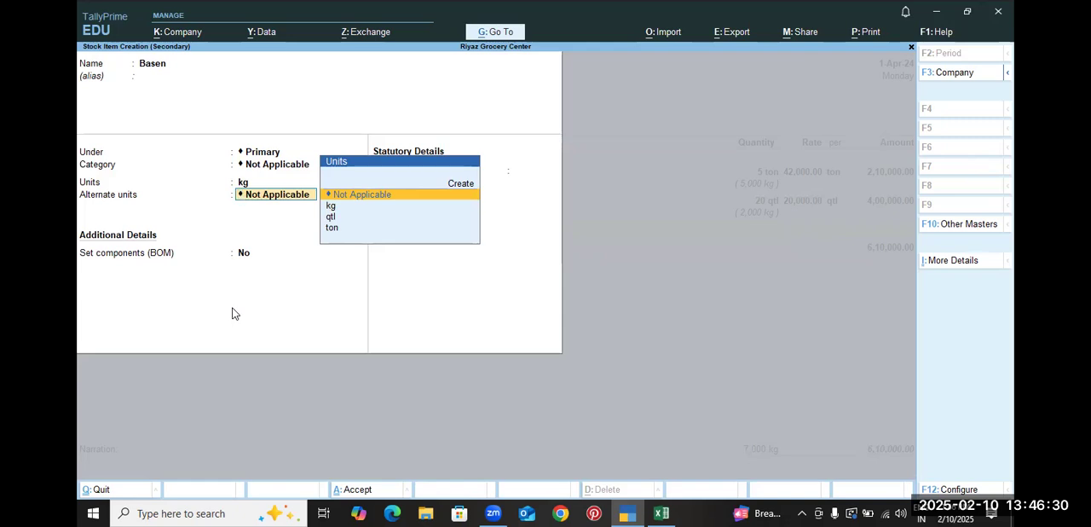
Review the Use Alternate Units setting in the stock item configuration, then save Basen with its alternate unit left Not Applicable
{"action": "key", "text": "ctrl"}
{"action": "key", "text": "F12"}
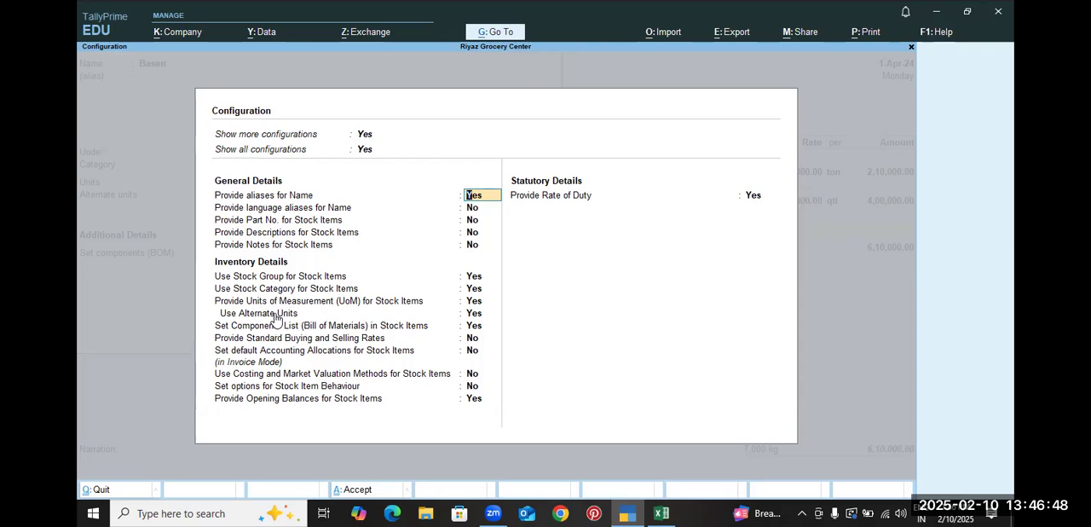
{"action": "left_click", "coordinate": [473, 316]}
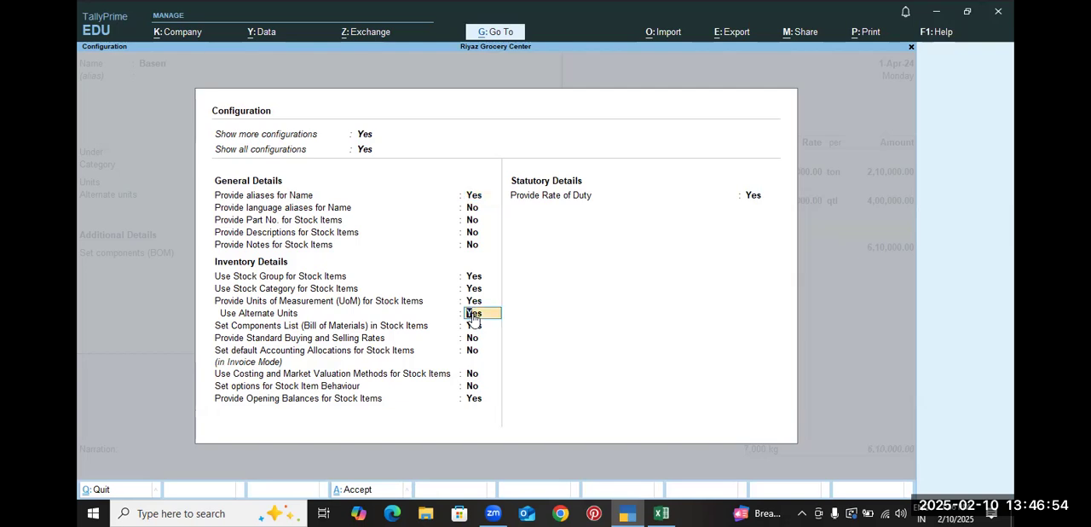
{"action": "key", "text": "ctrl+a"}
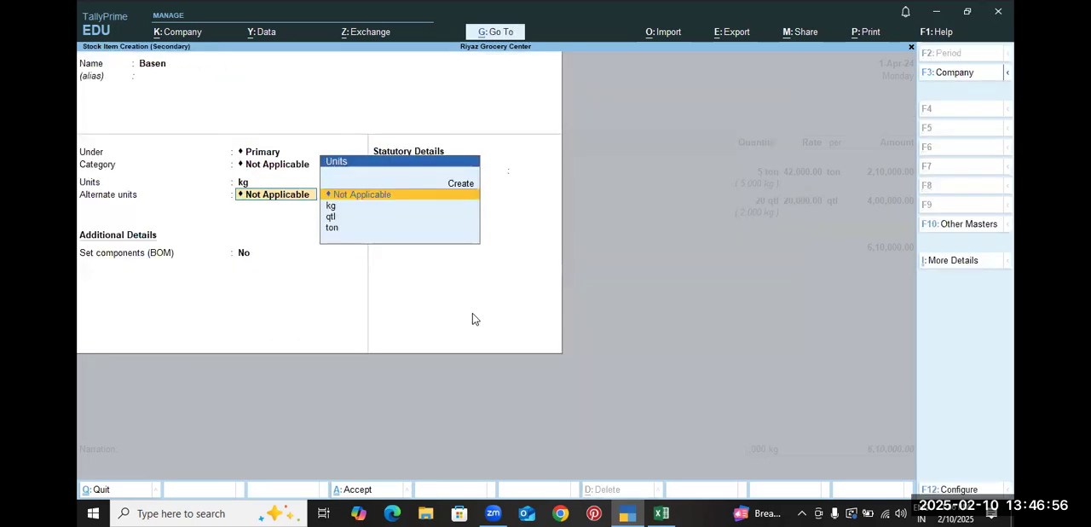
{"action": "key", "text": "ctrl+a"}
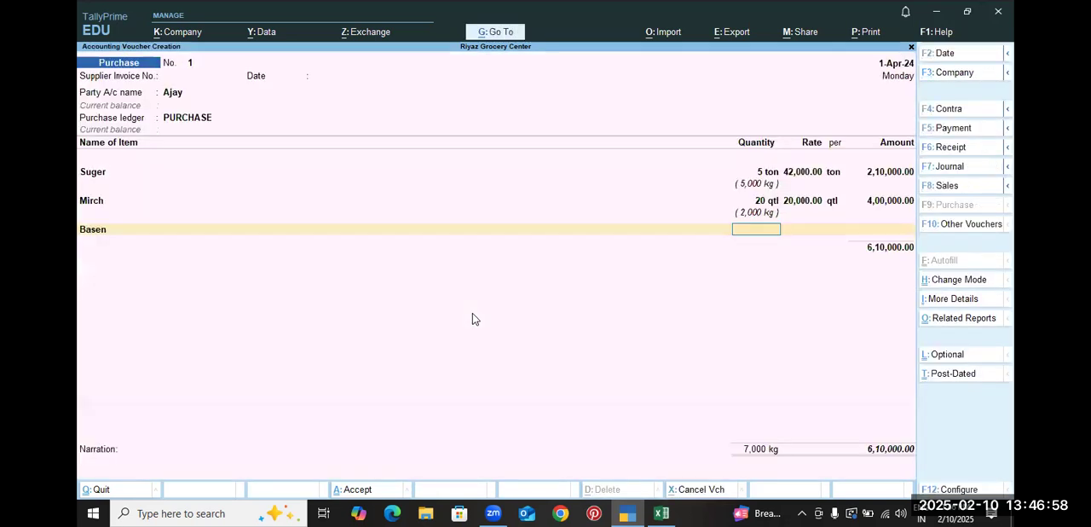
Enter the Basen line with a quantity of 2,500 kg at a rate of 90 per kg, checking the item's figures in the Excel workbook
{"action": "key", "text": "alt+Tab"}
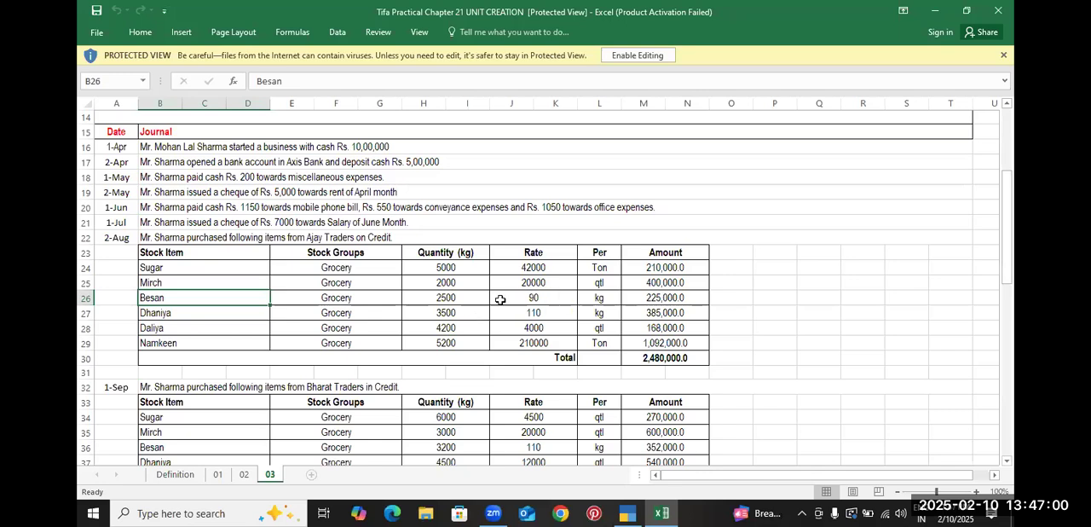
{"action": "left_click", "coordinate": [473, 300]}
{"action": "key", "text": "alt+Tab"}
{"action": "type", "text": "2,500"}
{"action": "key", "text": "Return"}
{"action": "type", "text": "90"}
{"action": "key", "text": "Return"}
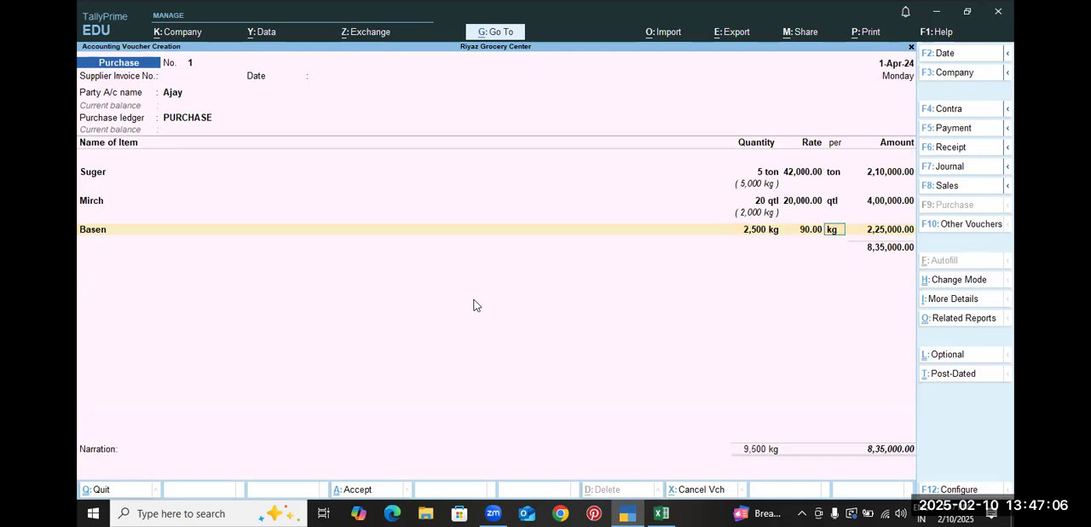
{"action": "key", "text": "alt+Tab"}
{"action": "left_click", "coordinate": [673, 297]}
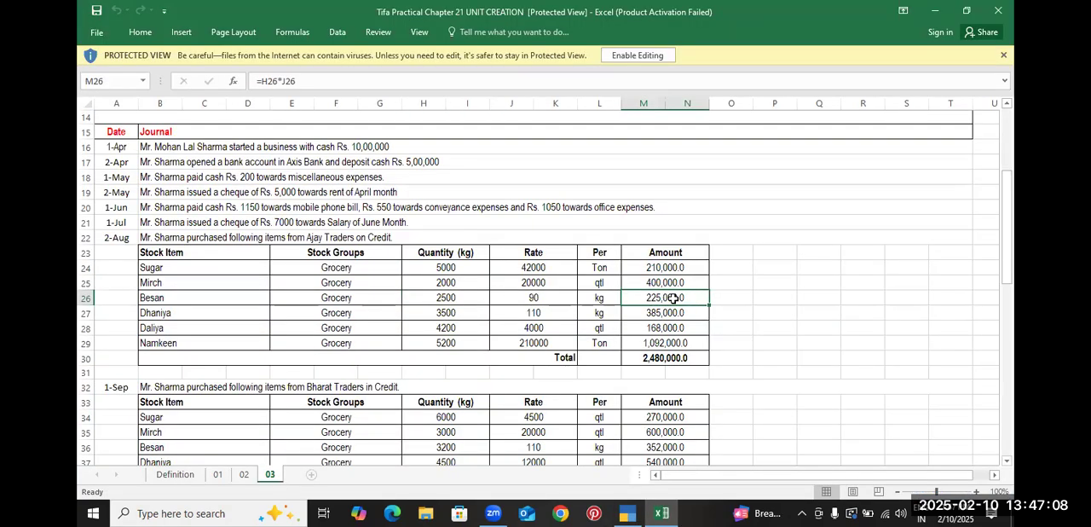
{"action": "left_click", "coordinate": [538, 314]}
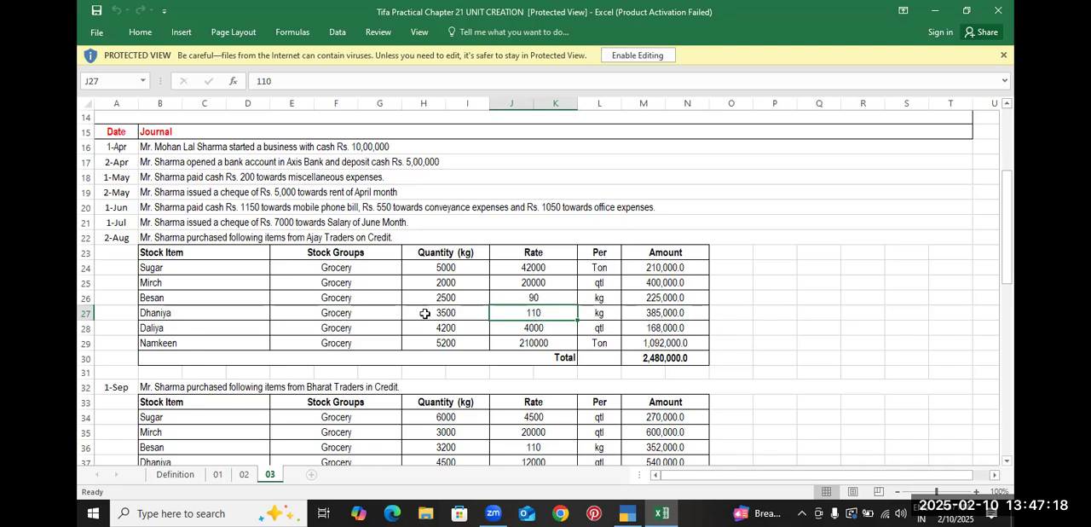
{"action": "key", "text": "alt+Tab"}
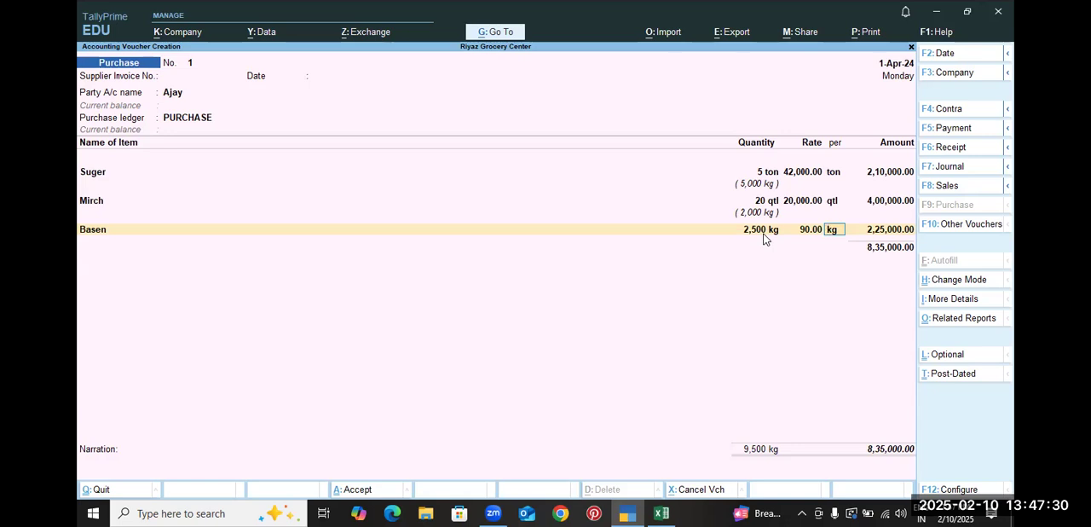
Open the stock item Basen for alteration from its purchase line and go to its unit, keeping group Primary and category Not Applicable
{"action": "key", "text": "shift+Tab"}
{"action": "key", "text": "shift+Tab"}
{"action": "key", "text": "shift+Tab"}
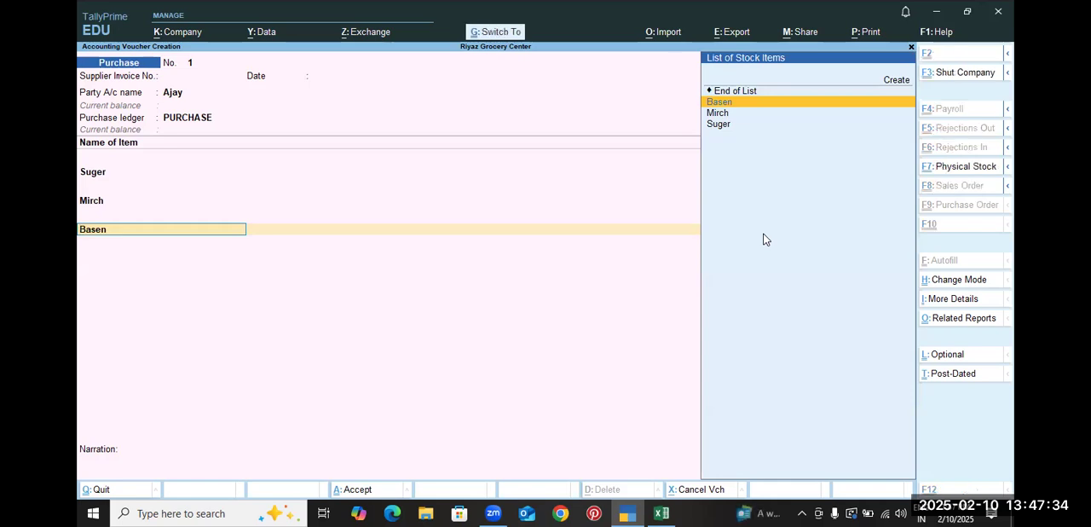
{"action": "key", "text": "ctrl+Return"}
{"action": "key", "text": "Return"}
{"action": "key", "text": "Return"}
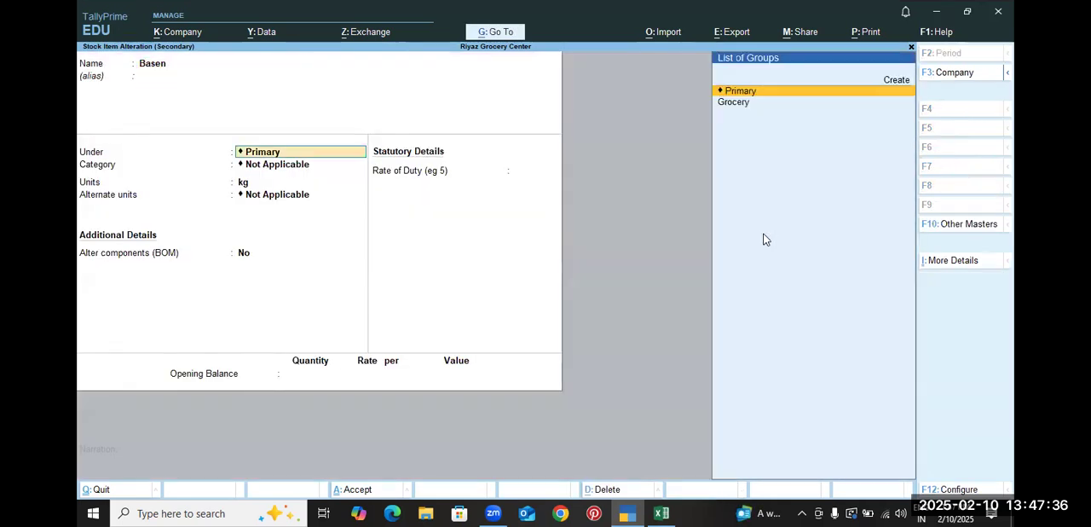
{"action": "key", "text": "Return"}
{"action": "key", "text": "Return"}
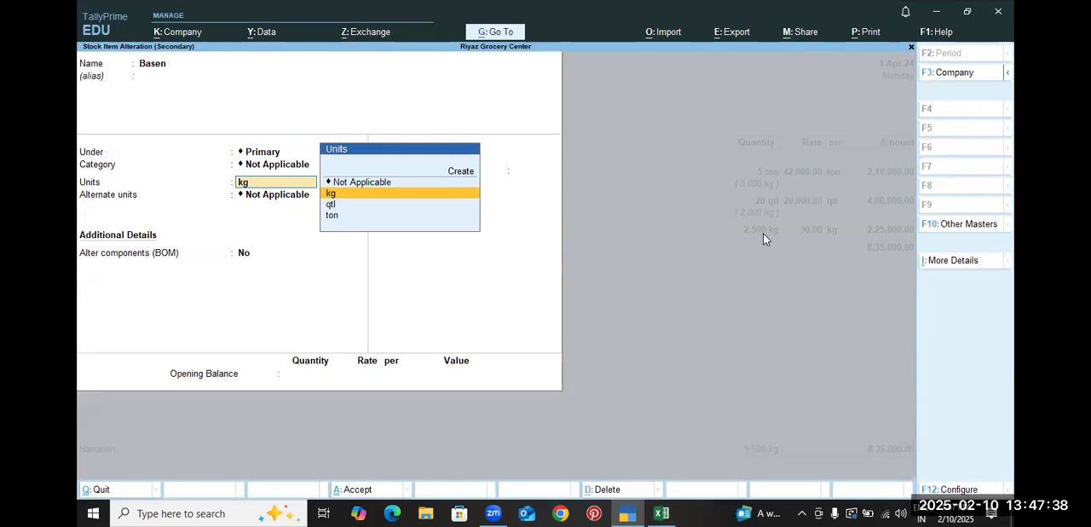
Create the simple unit gm with 0 decimal places from the Basen stock item
{"action": "key", "text": "Up"}
{"action": "key", "text": "Up"}
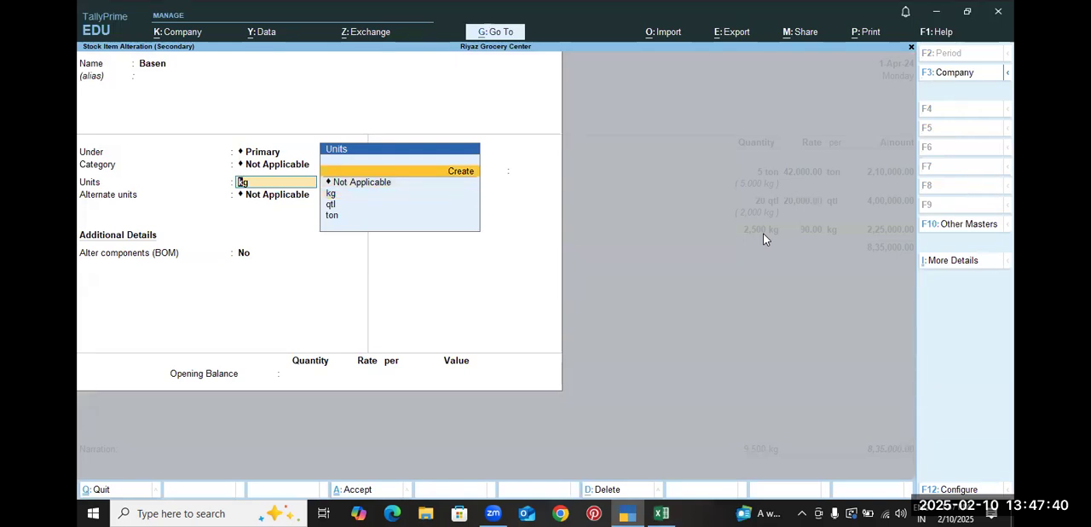
{"action": "key", "text": "Return"}
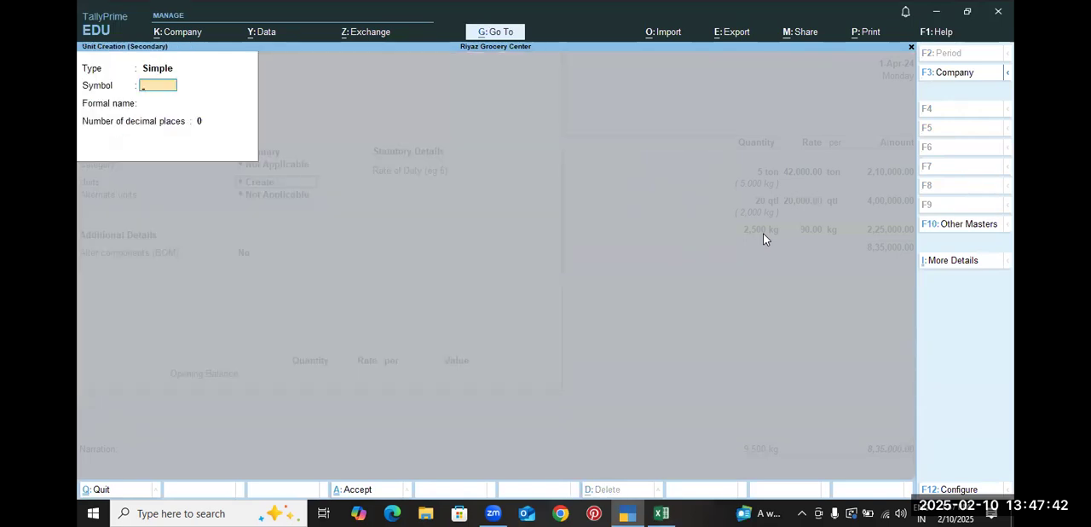
{"action": "type", "text": "gm"}
{"action": "key", "text": "Return"}
{"action": "key", "text": "Return"}
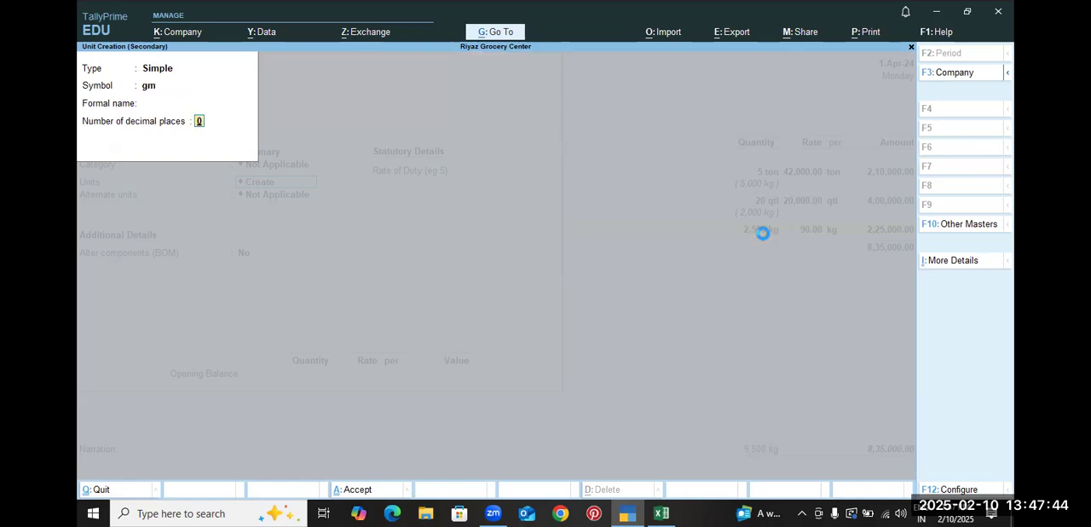
{"action": "key", "text": "Return"}
{"action": "key", "text": "BackSpace"}
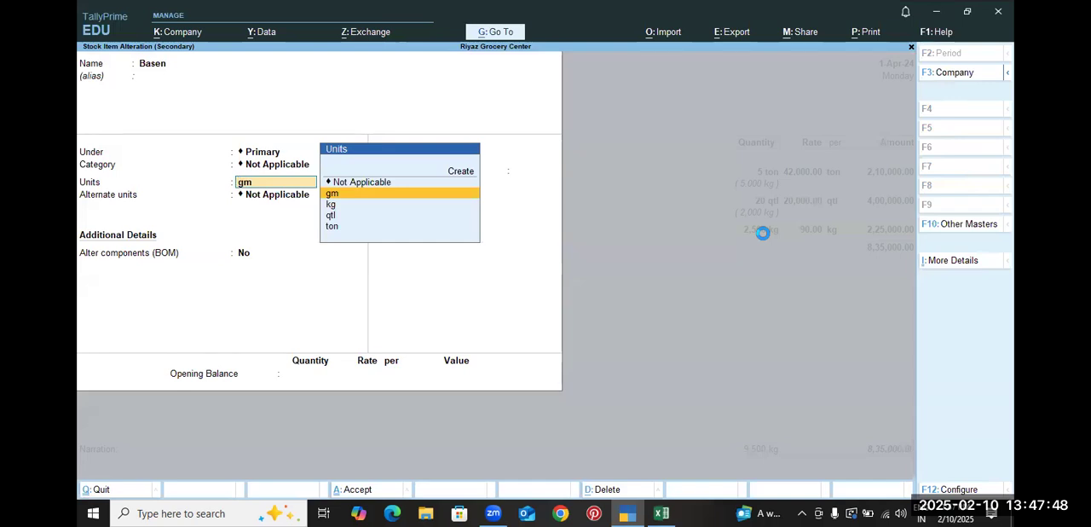
Create the compound unit kg of 1000 gm for Basen and save the item with its alternate unit Not Applicable
{"action": "key", "text": "Up"}
{"action": "key", "text": "Up"}
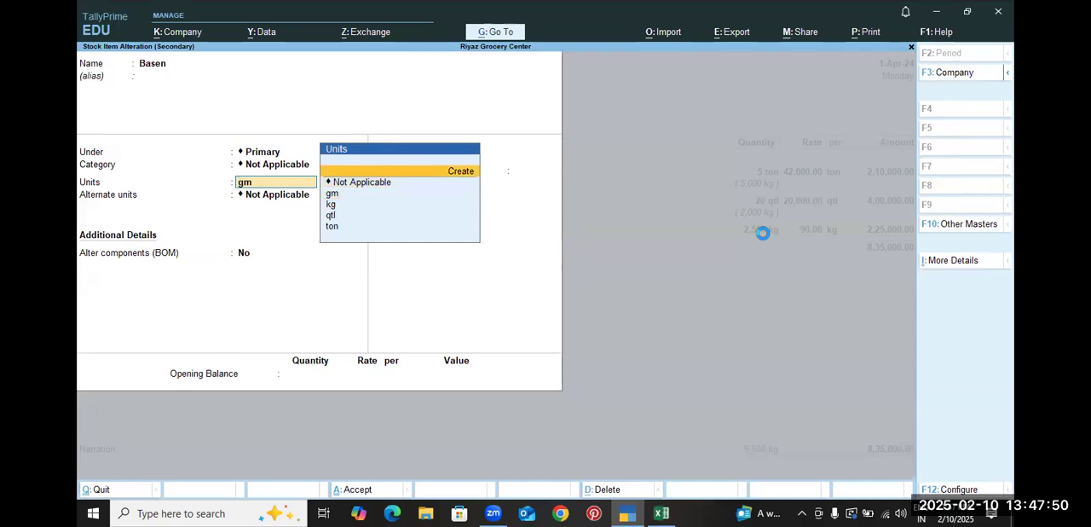
{"action": "key", "text": "Return"}
{"action": "key", "text": "BackSpace"}
{"action": "key", "text": "Up"}
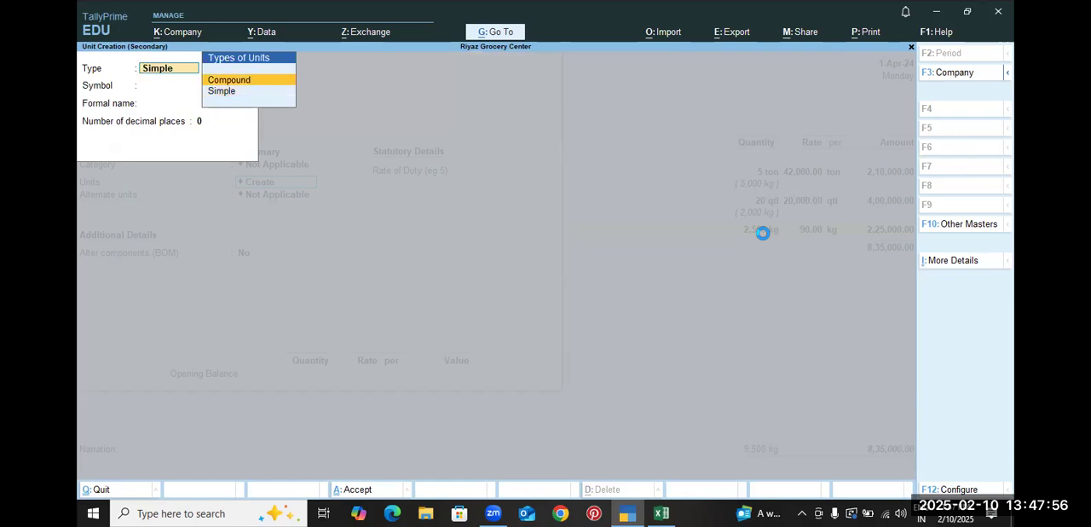
{"action": "key", "text": "Return"}
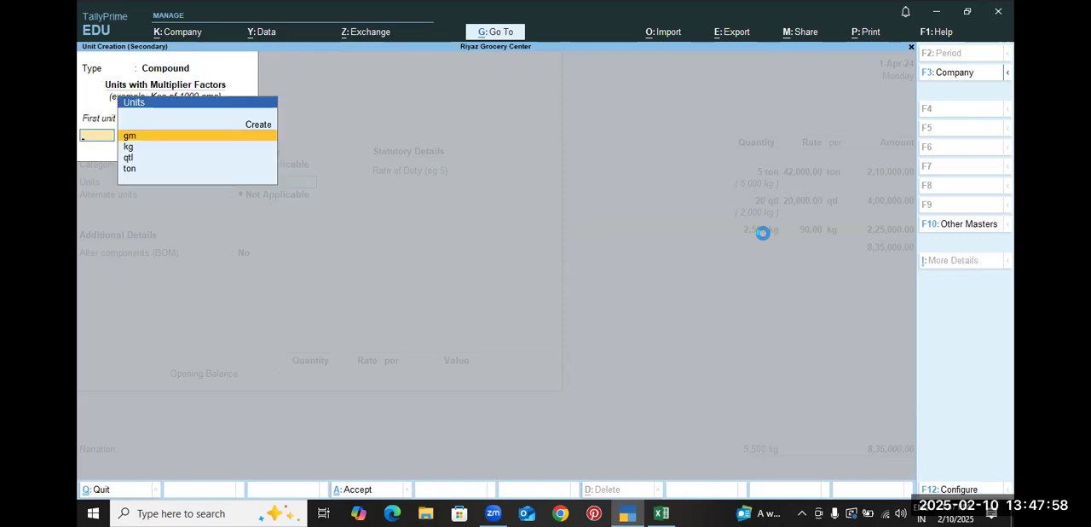
{"action": "key", "text": "Down"}
{"action": "key", "text": "Return"}
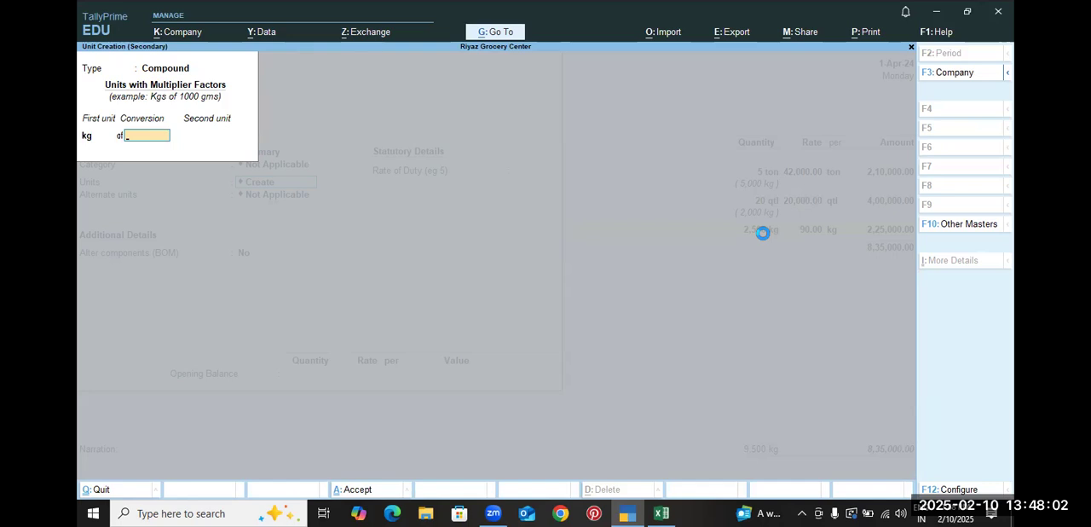
{"action": "type", "text": "1000"}
{"action": "key", "text": "Return"}
{"action": "key", "text": "Return"}
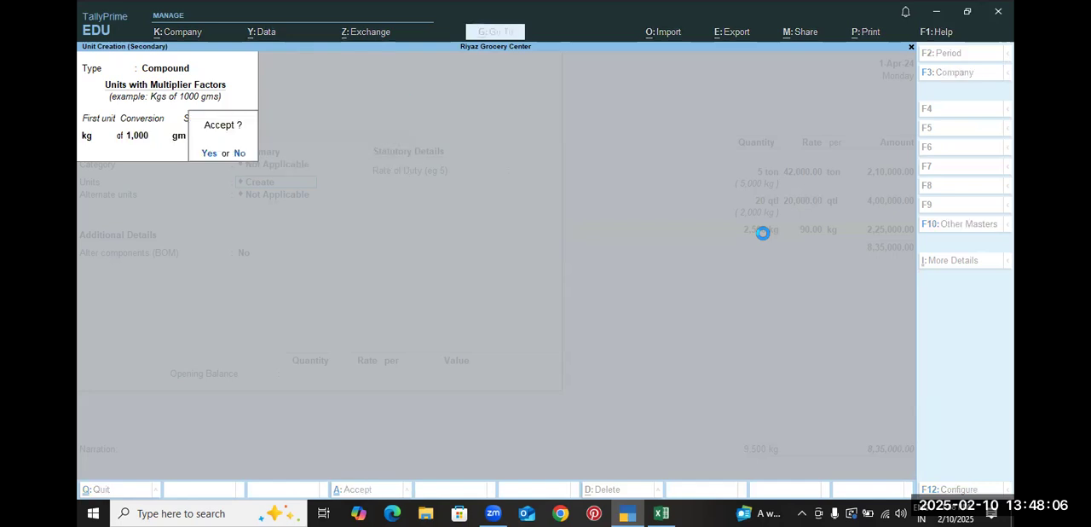
{"action": "key", "text": "Return"}
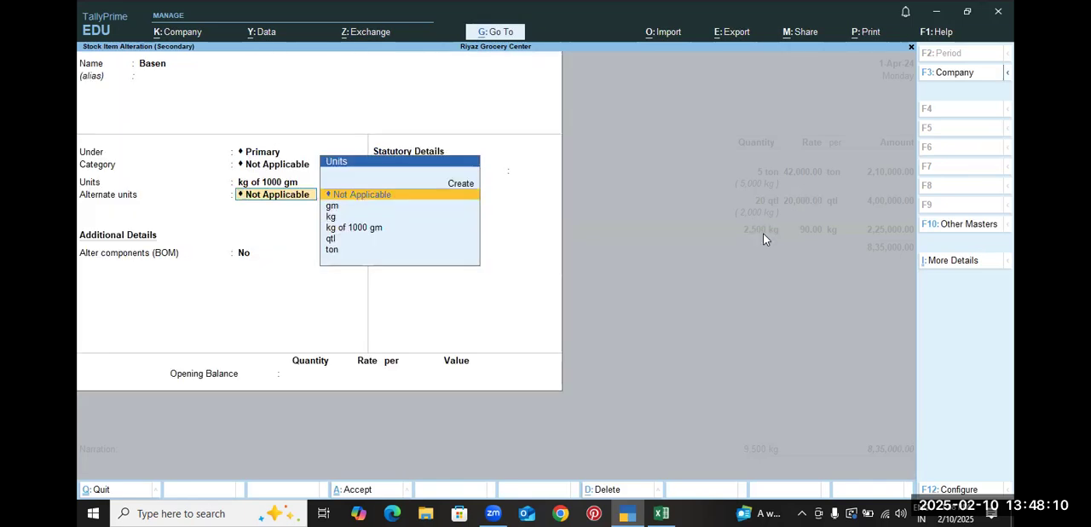
{"action": "key", "text": "ctrl+a"}
{"action": "key", "text": "Return"}
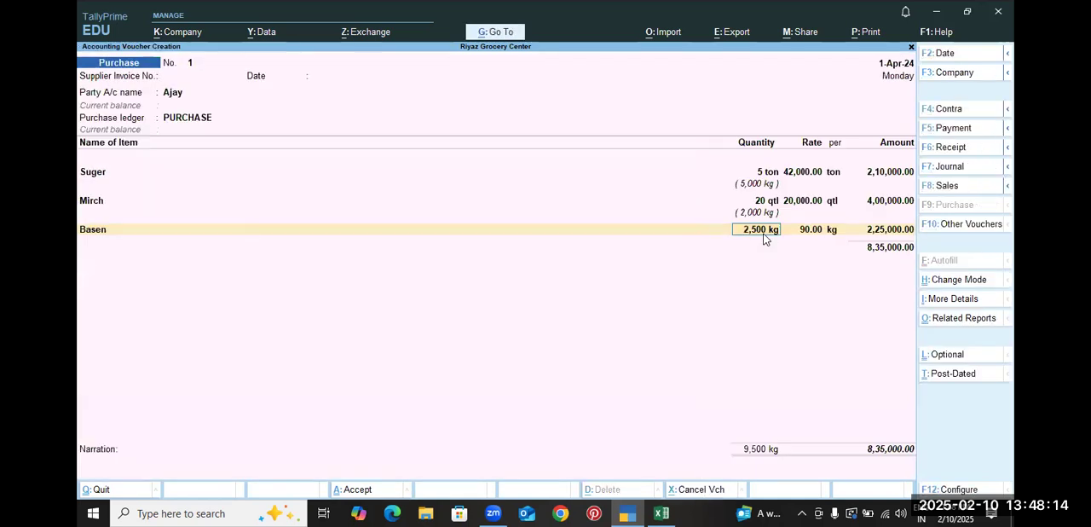
Try entering the Basen purchase quantity as 2-500 kg, keeping the rate of 90 per kg
{"action": "key", "text": "Return"}
{"action": "left_click", "coordinate": [764, 233]}
{"action": "type", "text": "2"}
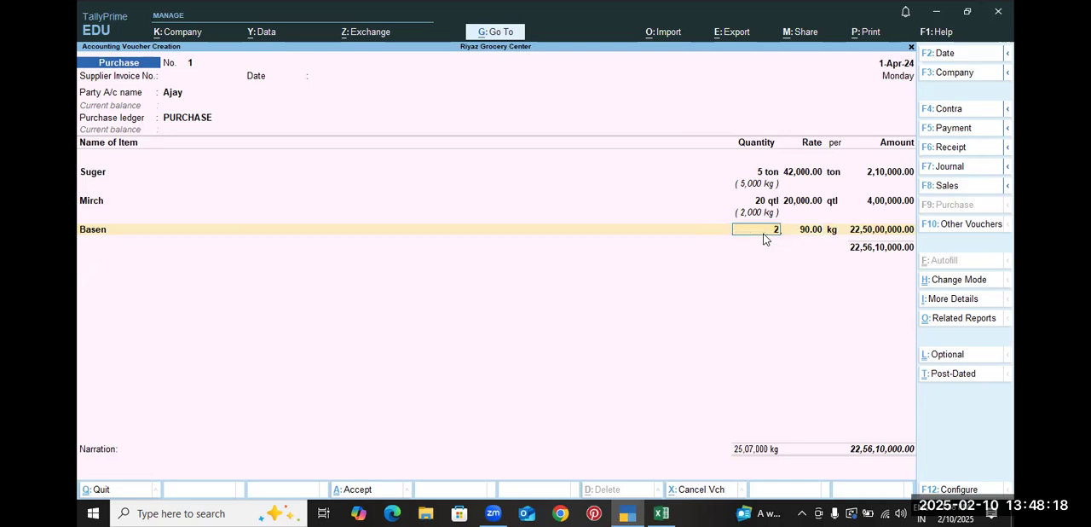
{"action": "type", "text": ".500"}
{"action": "key", "text": "Return"}
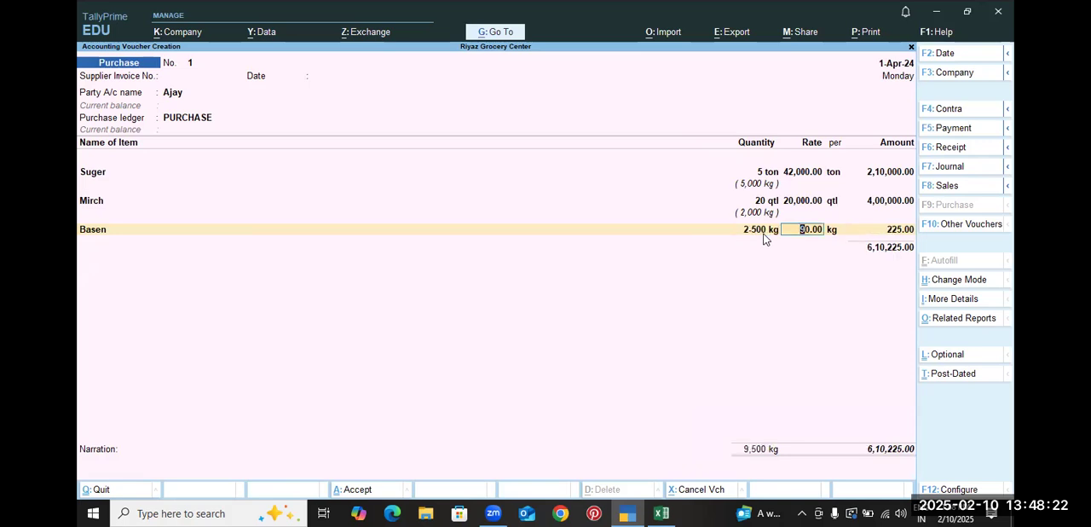
{"action": "key", "text": "Return"}
{"action": "key", "text": "Return"}
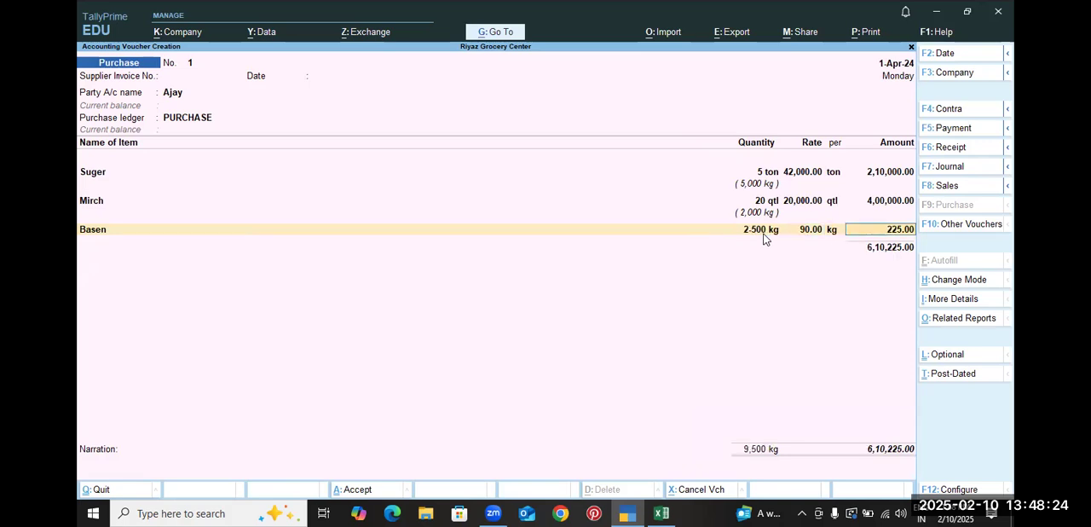
Go back through the Basen line and clear its quantity and rate
{"action": "key", "text": "BackSpace"}
{"action": "key", "text": "BackSpace"}
{"action": "key", "text": "BackSpace"}
{"action": "key", "text": "BackSpace"}
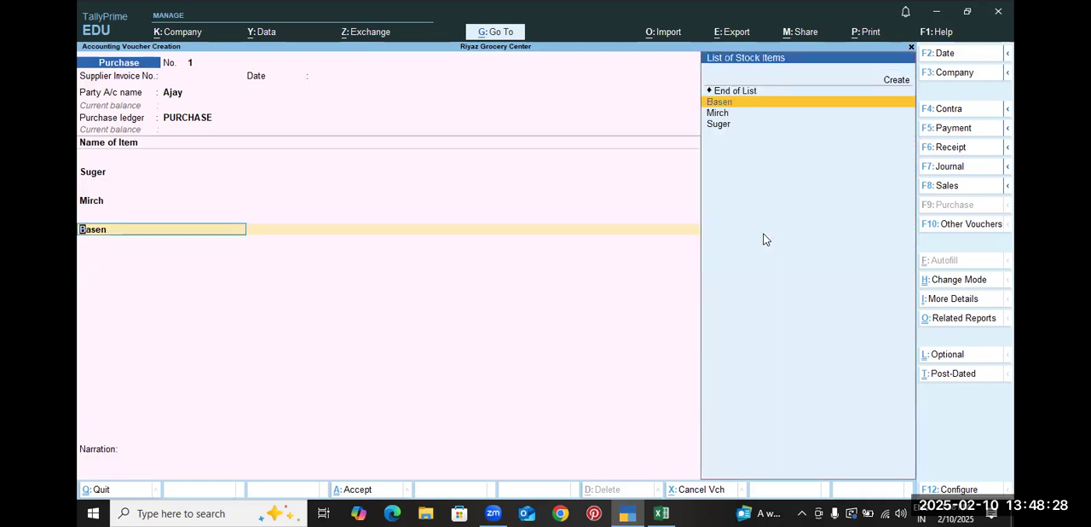
{"action": "key", "text": "BackSpace"}
{"action": "key", "text": "Return"}
{"action": "key", "text": "Return"}
{"action": "key", "text": "space"}
Set the Basen line's amount to 0 and return to its quantity
{"action": "key", "text": "Return"}
{"action": "key", "text": "BackSpace"}
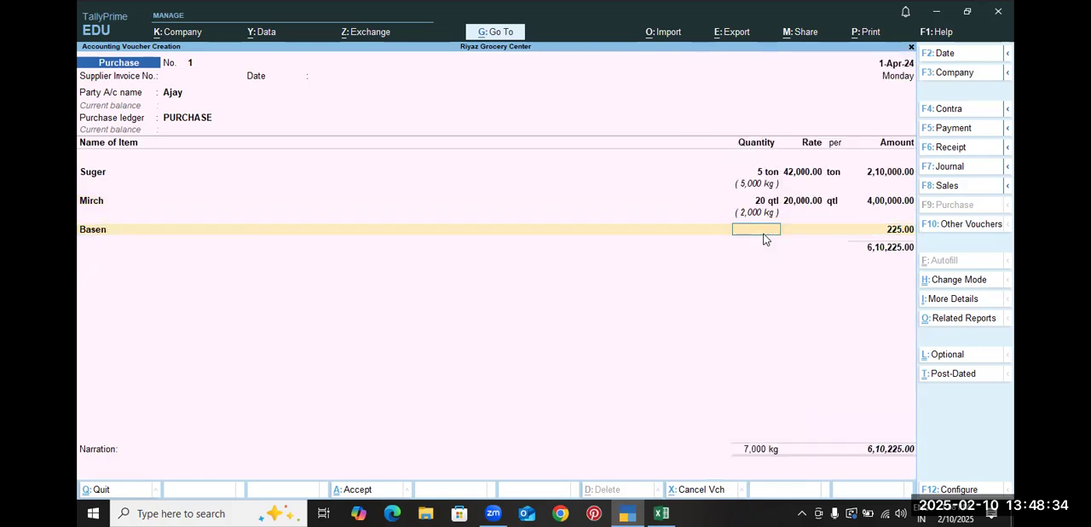
{"action": "key", "text": "BackSpace"}
{"action": "key", "text": "Return"}
{"action": "key", "text": "Return"}
{"action": "type", "text": "0"}
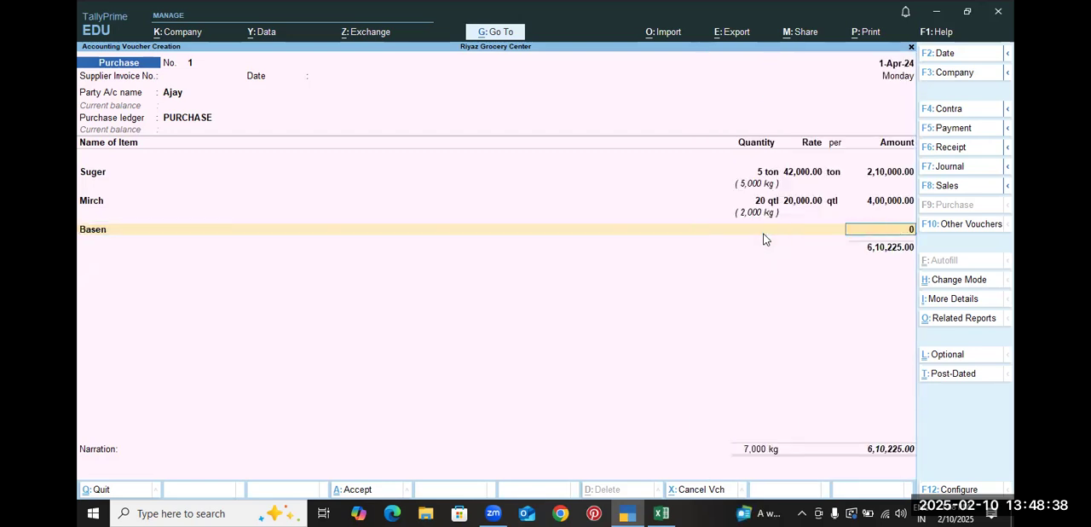
{"action": "key", "text": "Return"}
{"action": "key", "text": "BackSpace"}
Re-enter the Basen line with a quantity of 2-500 kg at a rate of 90 per kg
{"action": "key", "text": "BackSpace"}
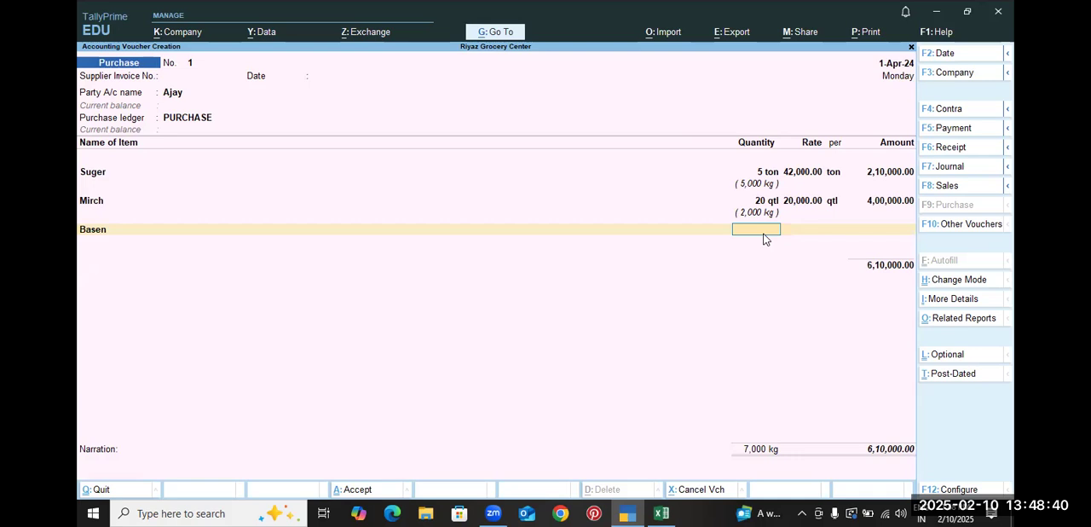
{"action": "type", "text": "2500"}
{"action": "key", "text": "Return"}
{"action": "key", "text": "BackSpace"}
{"action": "key", "text": "BackSpace"}
{"action": "key", "text": "Return"}
{"action": "type", "text": "2,500\\"}
{"action": "key", "text": "Return"}
{"action": "type", "text": "90"}
{"action": "key", "text": "Return"}
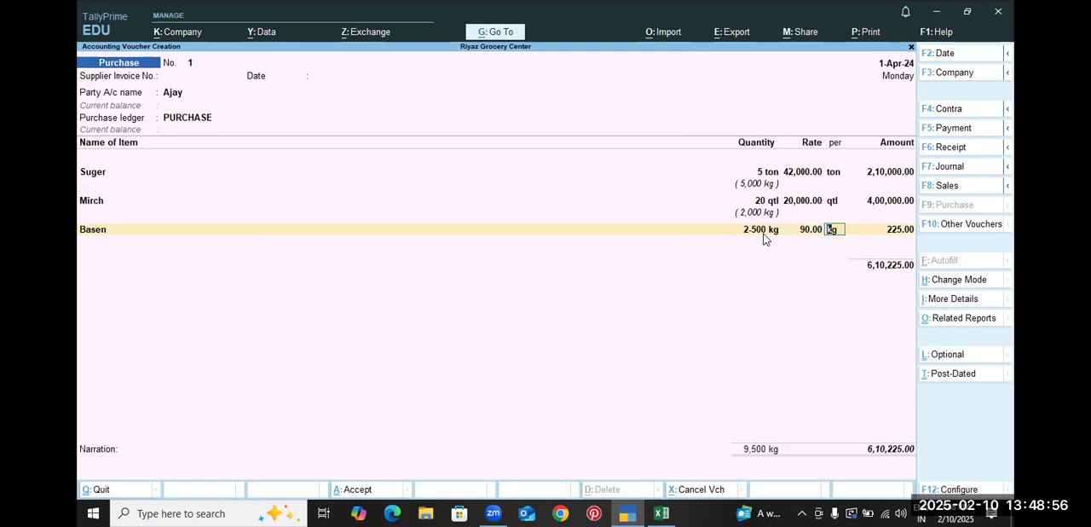
Check Besan in the Excel workbook, then set the Basen quantity in TallyPrime to 2,500-0 kg, keeping the rate of 90 per kg
{"action": "key", "text": "alt+Tab"}
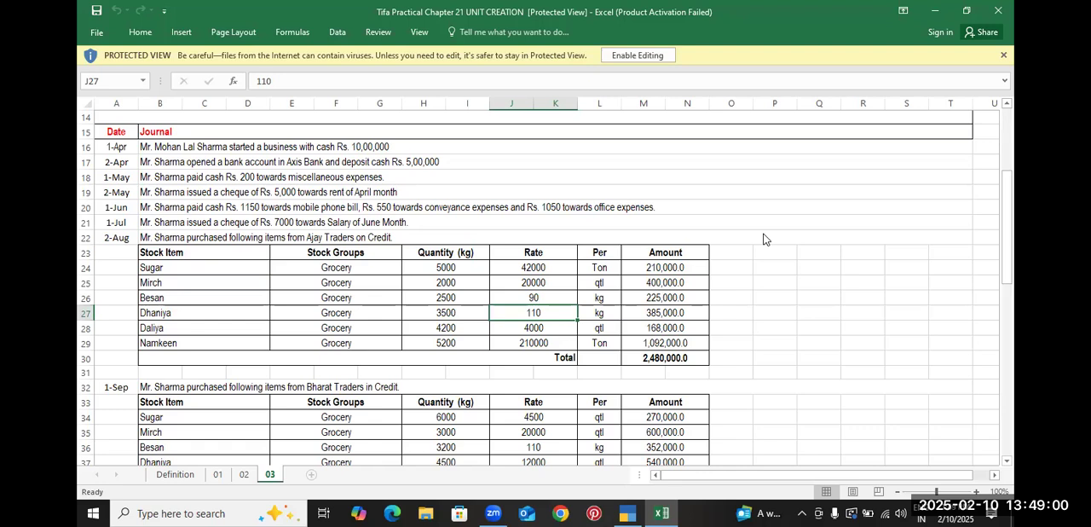
{"action": "key", "text": "alt+Tab"}
{"action": "key", "text": "BackSpace"}
{"action": "key", "text": "BackSpace"}
{"action": "type", "text": "2,50"}
{"action": "type", "text": "00"}
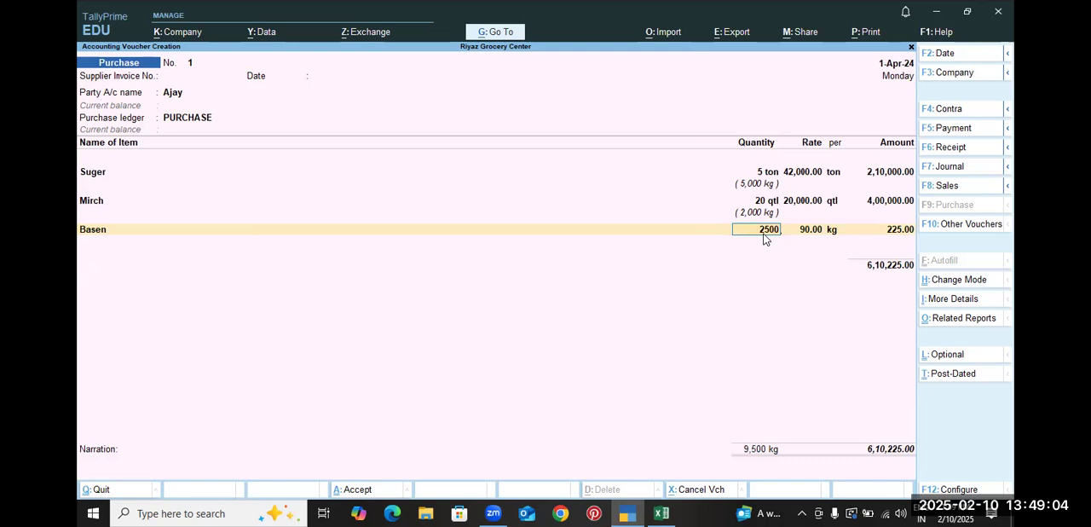
{"action": "key", "text": "Return"}
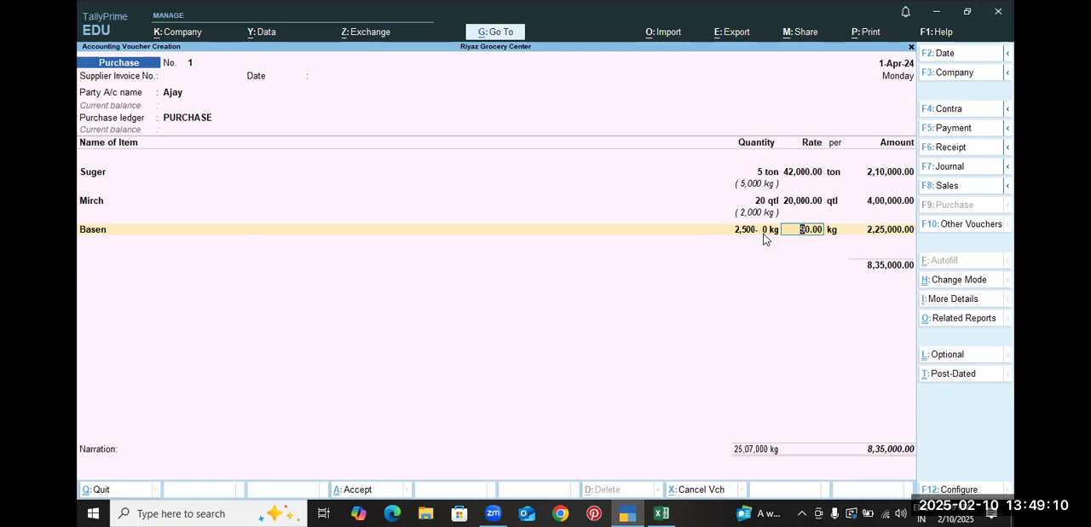
{"action": "key", "text": "Return"}
{"action": "key", "text": "Return"}
{"action": "key", "text": "Return"}
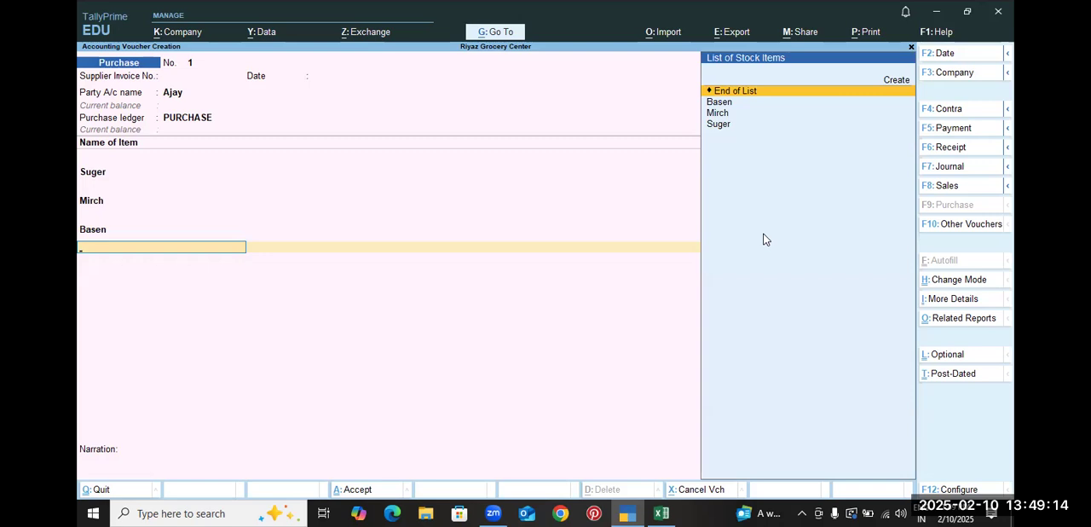
Look up the next item in the Excel workbook and start the stock item Dhaniya under the Grocery group in TallyPrime
{"action": "key", "text": "alt+Tab"}
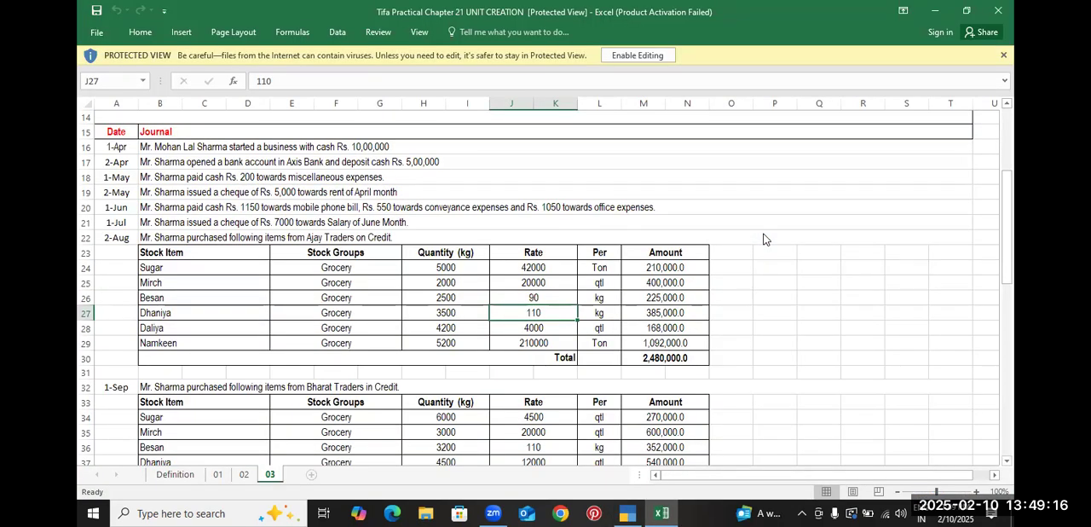
{"action": "key", "text": "alt+Tab"}
{"action": "key", "text": "alt+c"}
{"action": "type", "text": "D"}
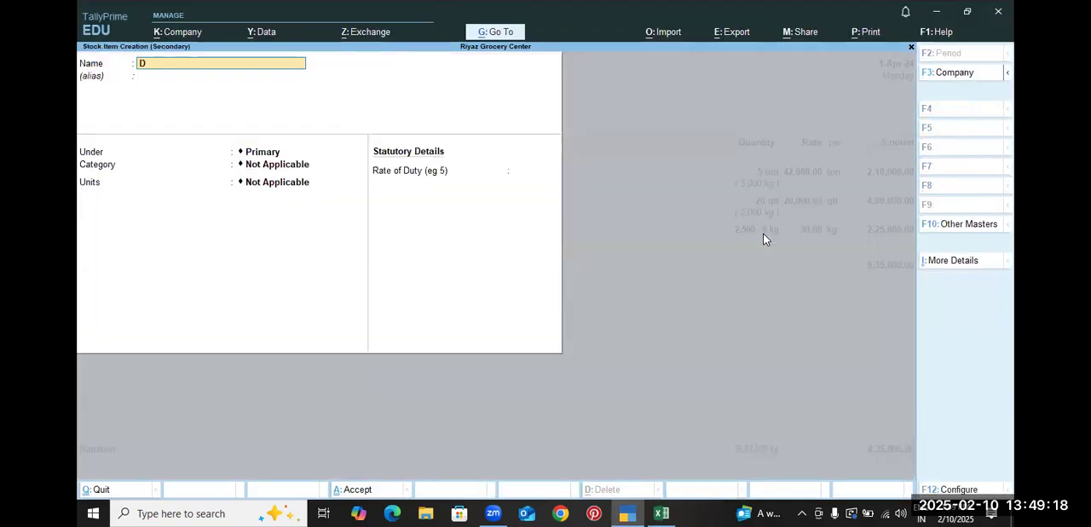
{"action": "type", "text": "haniya"}
{"action": "key", "text": "Return"}
{"action": "key", "text": "Return"}
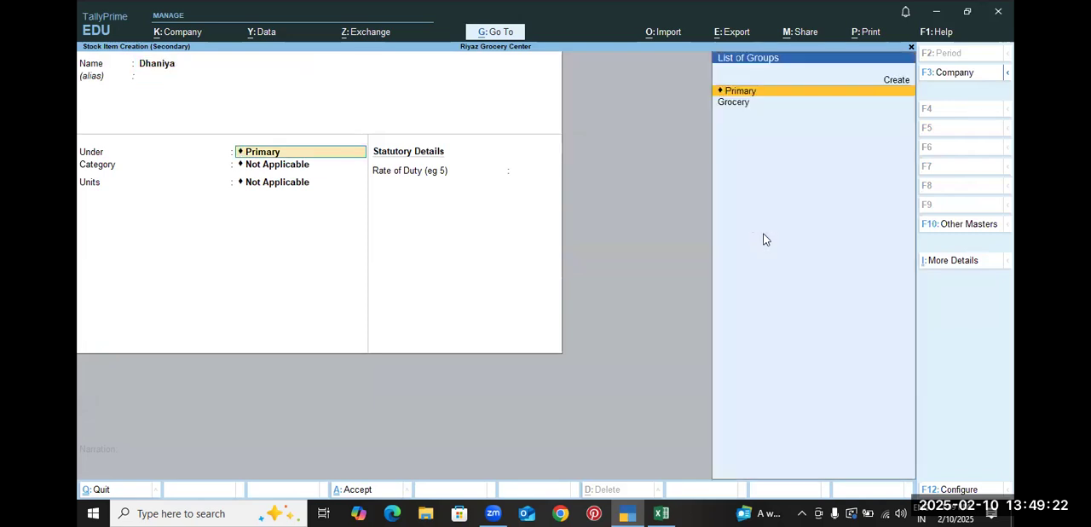
{"action": "key", "text": "Down"}
{"action": "key", "text": "Return"}
{"action": "key", "text": "Return"}
{"action": "key", "text": "Return"}
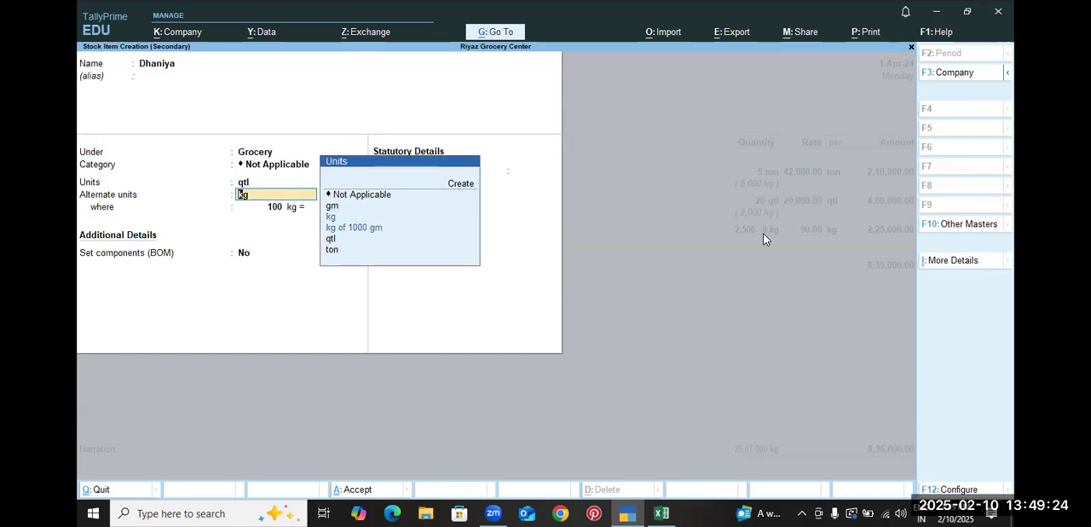
Set Dhaniya's unit to kg of 1000 gm with alternate unit Not Applicable, and save the stock item
{"action": "key", "text": "BackSpace"}
{"action": "key", "text": "Up"}
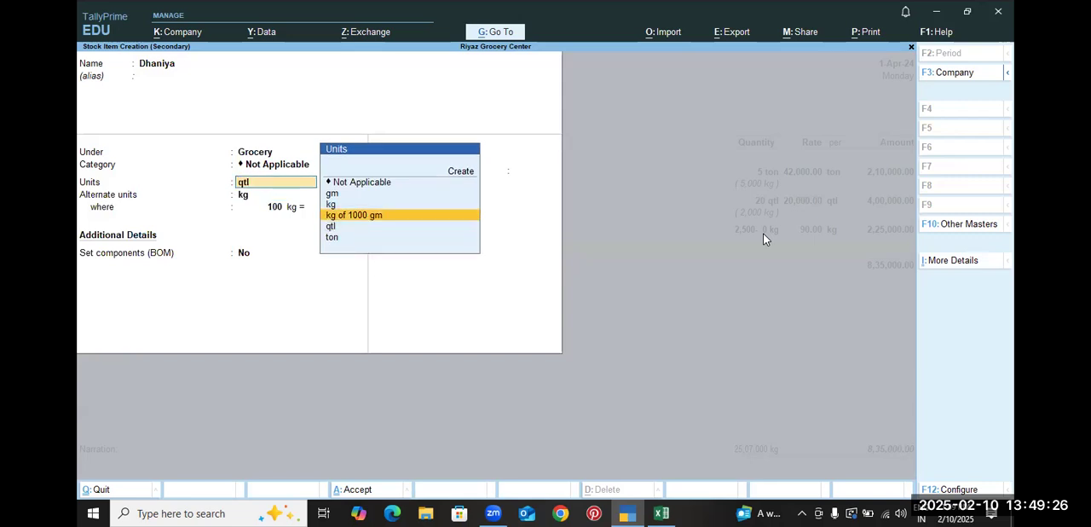
{"action": "key", "text": "Return"}
{"action": "key", "text": "Up"}
{"action": "key", "text": "Up"}
{"action": "key", "text": "Return"}
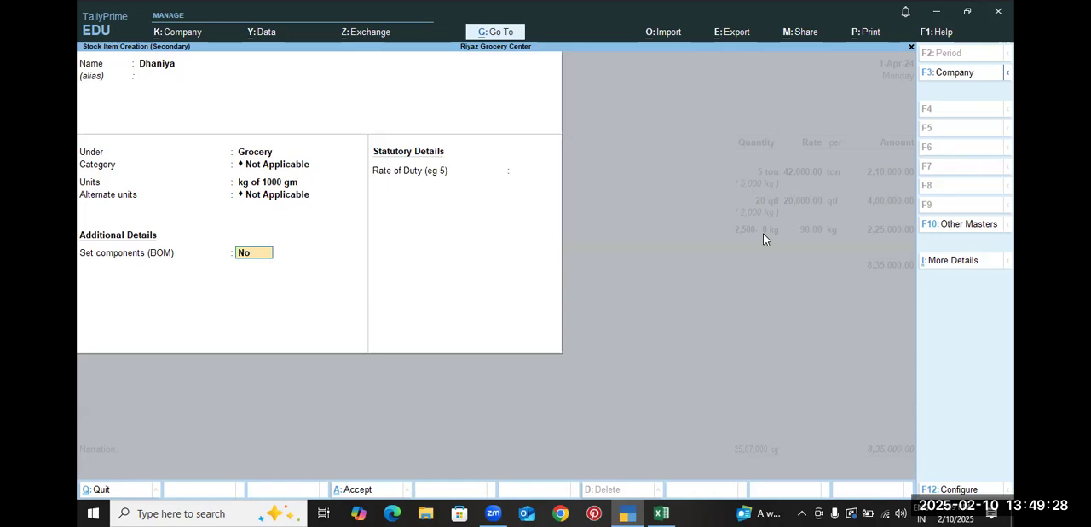
{"action": "key", "text": "ctrl+a"}
Enter the Dhaniya line with a quantity of 3,500 kg at a rate of 110, checking the figures in the Excel workbook
{"action": "key", "text": "alt+Tab"}
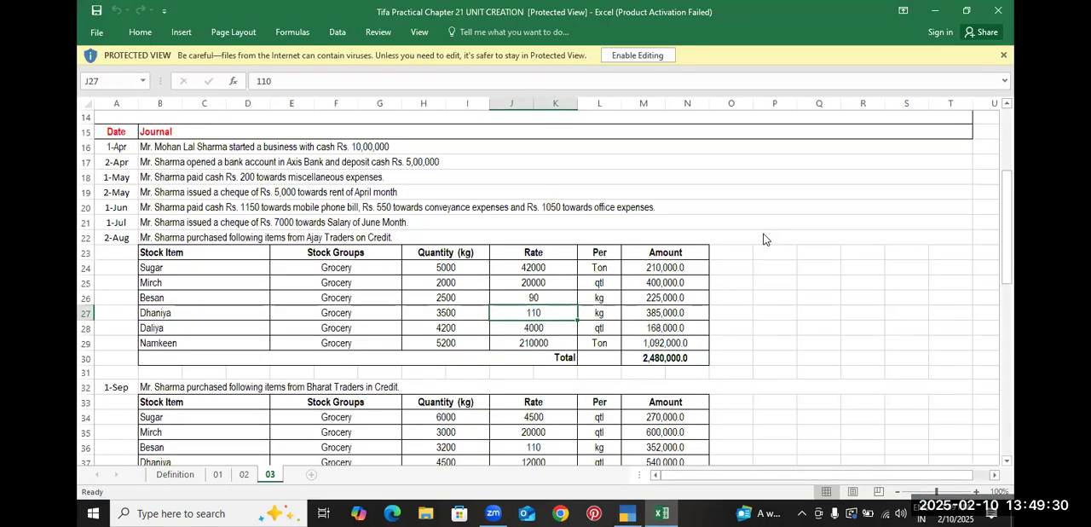
{"action": "key", "text": "alt+Tab"}
{"action": "type", "text": "3500"}
{"action": "key", "text": "Return"}
{"action": "key", "text": "alt+Tab"}
Check the Daliya row in the Excel workbook and complete the Dhaniya line per kg in the TallyPrime purchase voucher
{"action": "key", "text": "alt+Tab"}
{"action": "type", "text": "11"}
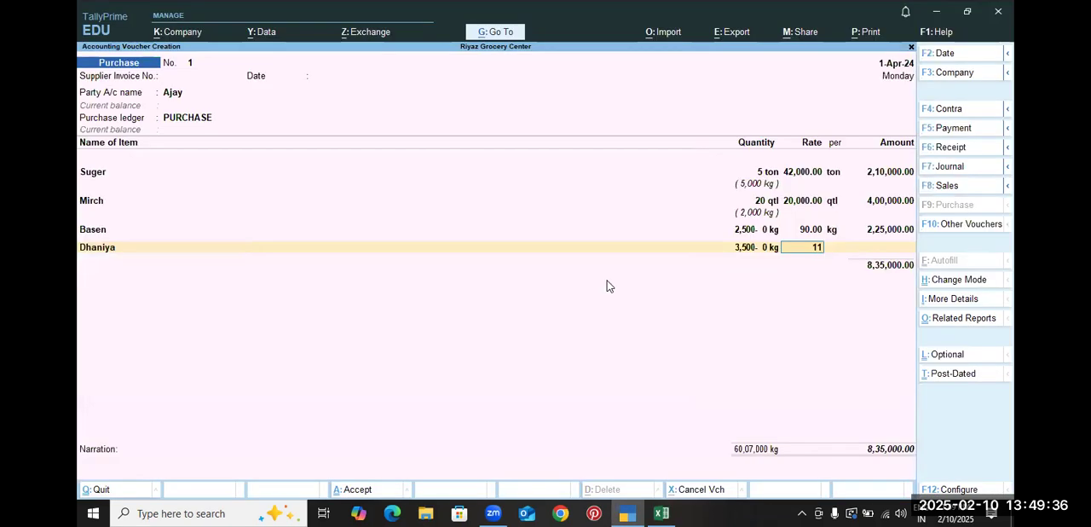
{"action": "type", "text": "0"}
{"action": "key", "text": "Return"}
{"action": "key", "text": "alt+Tab"}
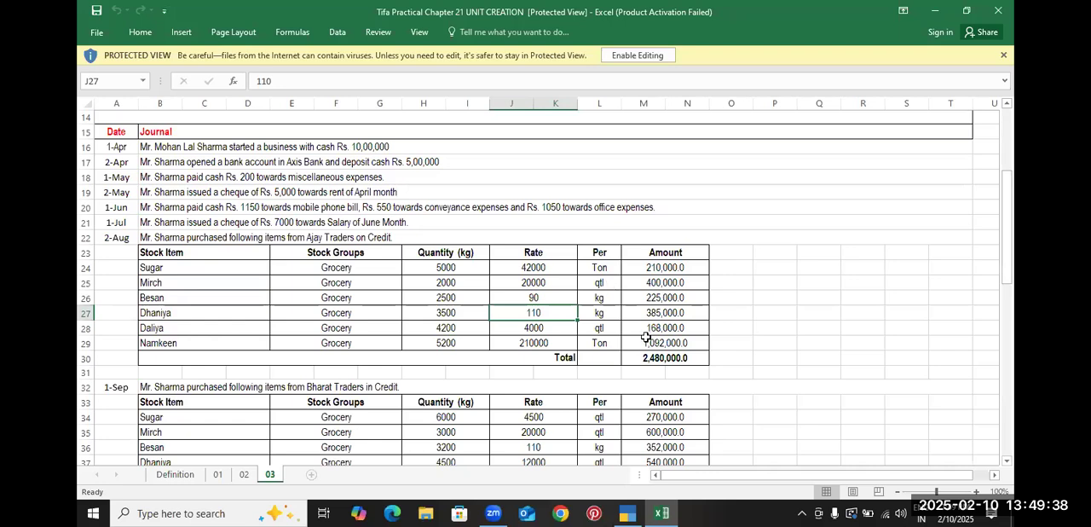
{"action": "left_click", "coordinate": [545, 328]}
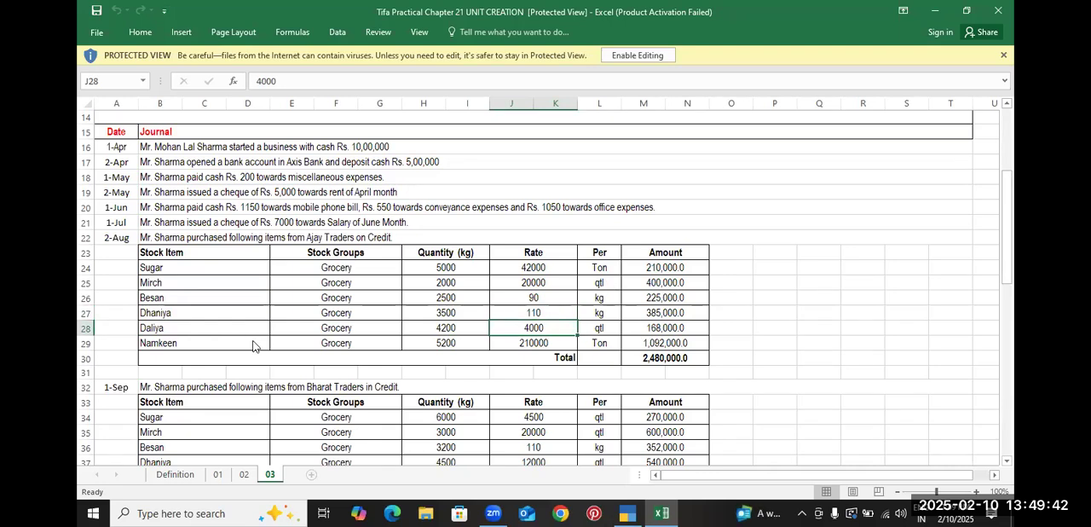
{"action": "key", "text": "alt+Tab"}
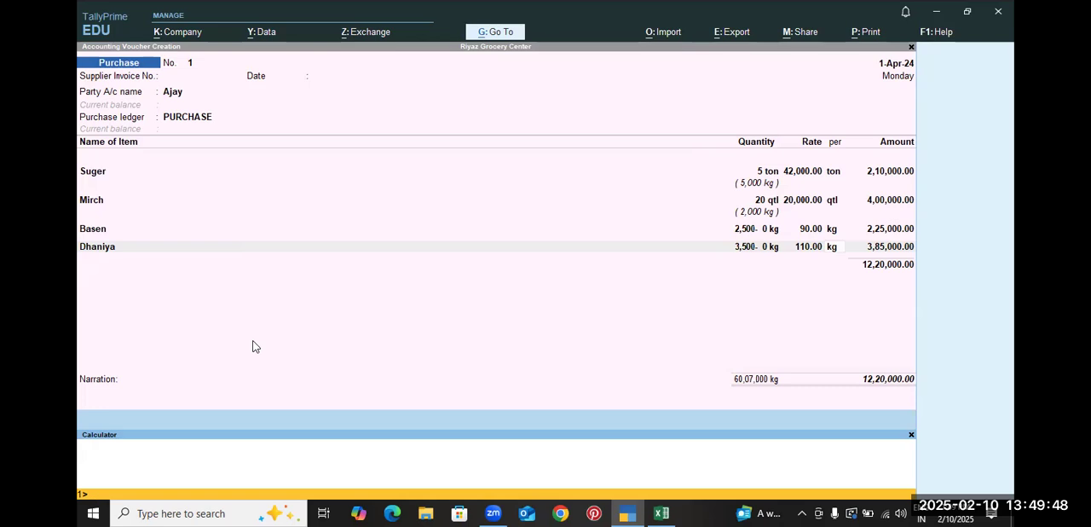
{"action": "key", "text": "ctrl+n"}
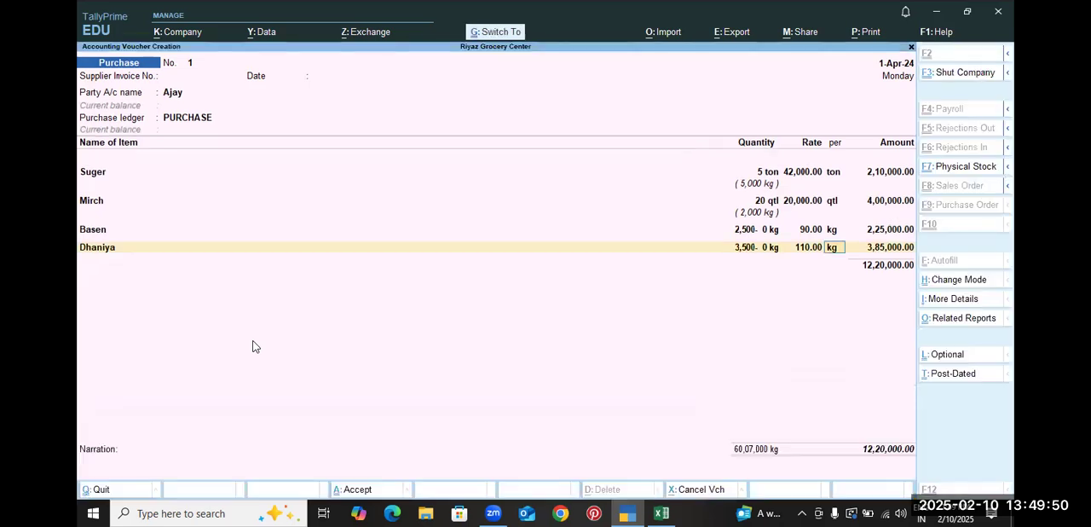
{"action": "key", "text": "Return"}
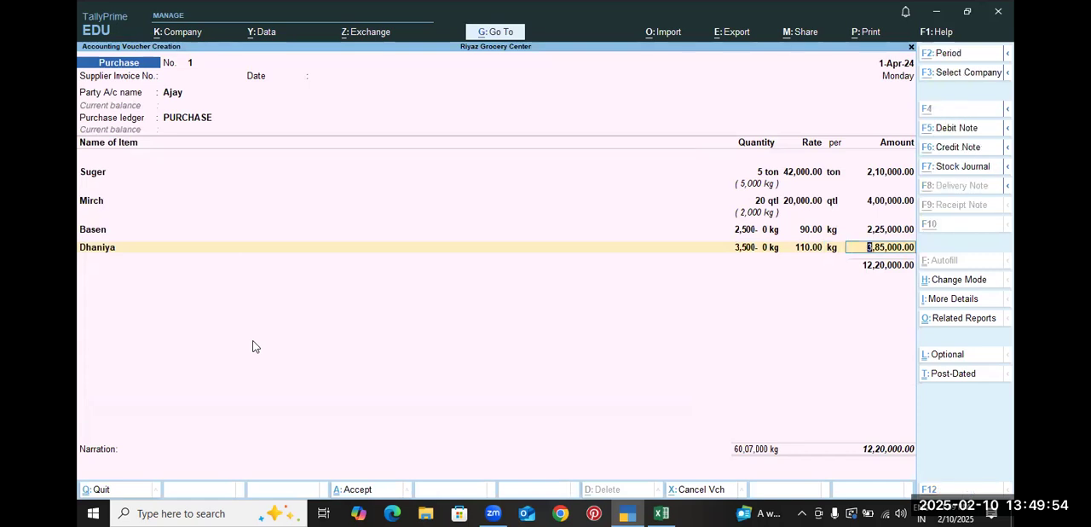
{"action": "key", "text": "alt+Tab"}
{"action": "key", "text": "alt+Tab"}
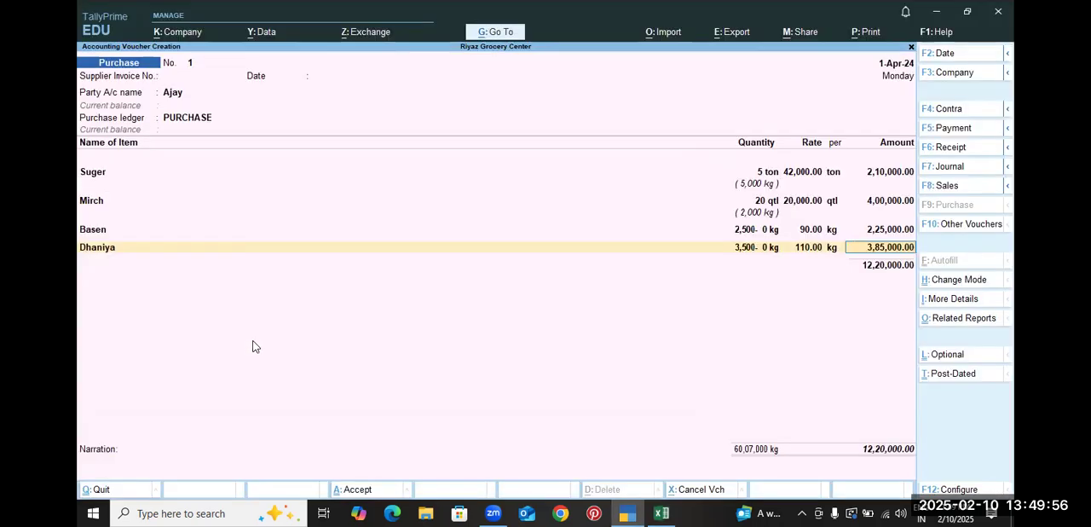
{"action": "key", "text": "alt+Tab"}
{"action": "key", "text": "alt+Tab"}
{"action": "key", "text": "Return"}
Start a new stock item Daliya under the Grocery group, checking its details in the Excel workbook
{"action": "key", "text": "alt+c"}
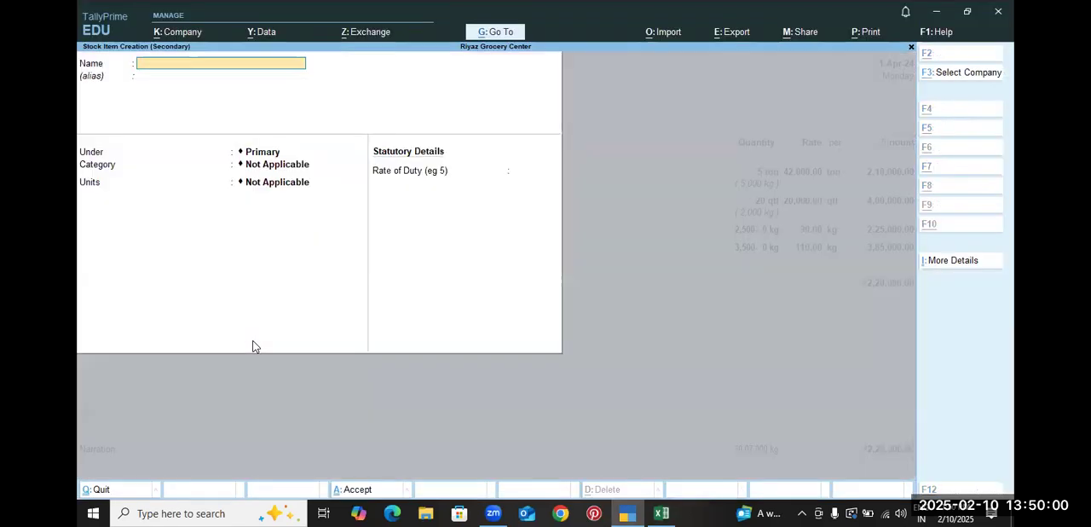
{"action": "type", "text": "Daliya"}
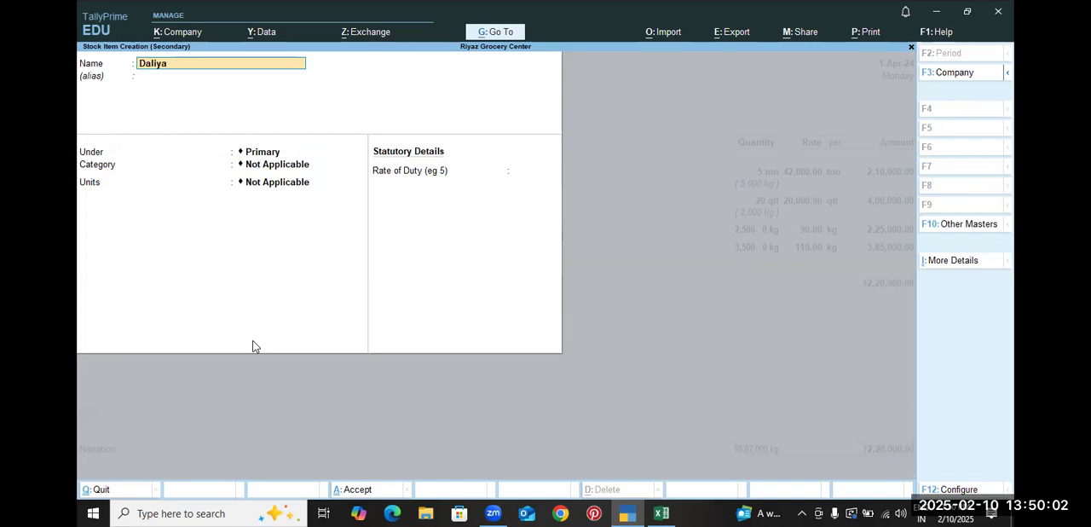
{"action": "key", "text": "Return"}
{"action": "key", "text": "Down"}
{"action": "key", "text": "Return"}
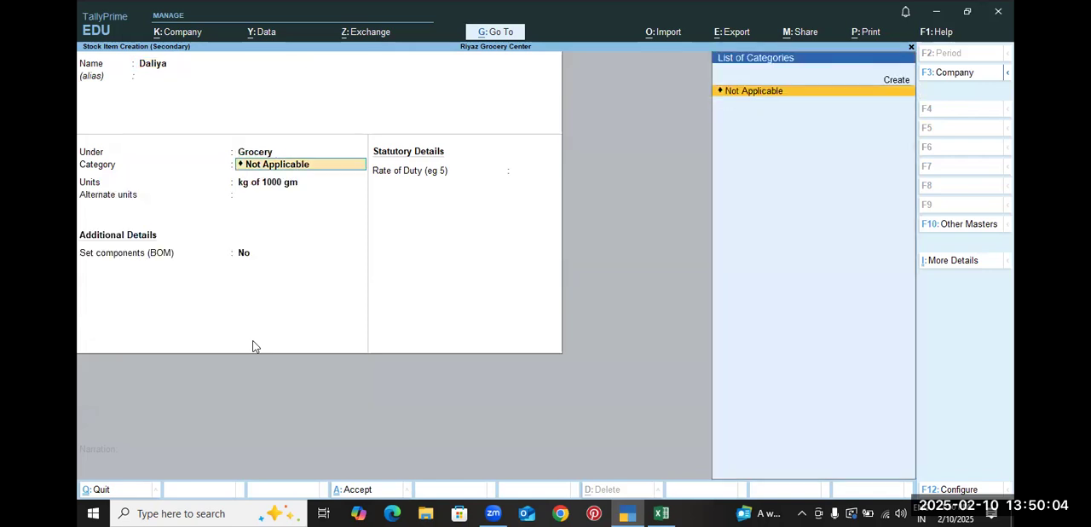
{"action": "key", "text": "Return"}
{"action": "key", "text": "alt+Tab"}
{"action": "key", "text": "alt+Tab"}
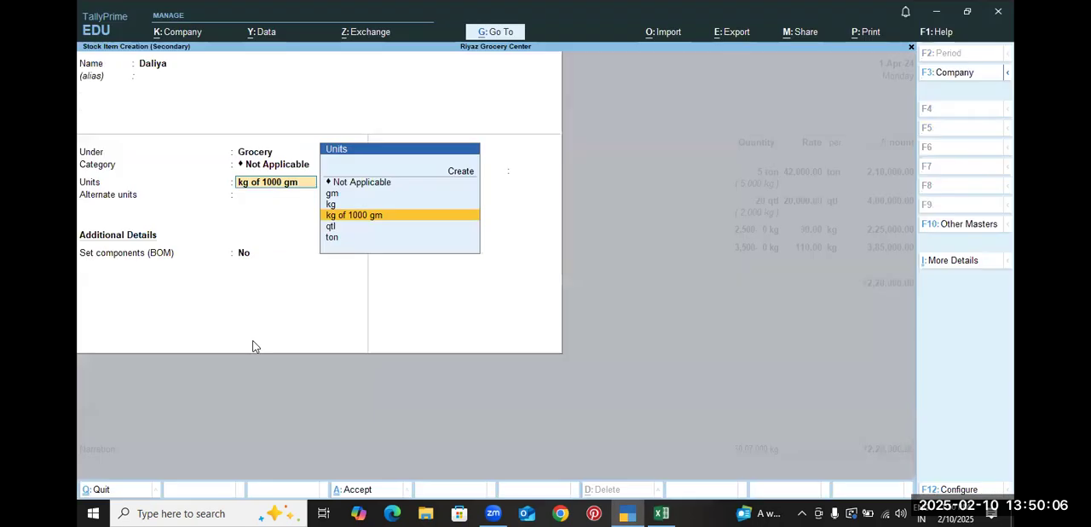
Set Daliya's unit to qtl and its alternate unit to kg
{"action": "key", "text": "Down"}
{"action": "key", "text": "Return"}
{"action": "key", "text": "Down"}
{"action": "key", "text": "Down"}
{"action": "key", "text": "Down"}
{"action": "key", "text": "Down"}
{"action": "key", "text": "Down"}
{"action": "key", "text": "Up"}
{"action": "key", "text": "Up"}
{"action": "key", "text": "Up"}
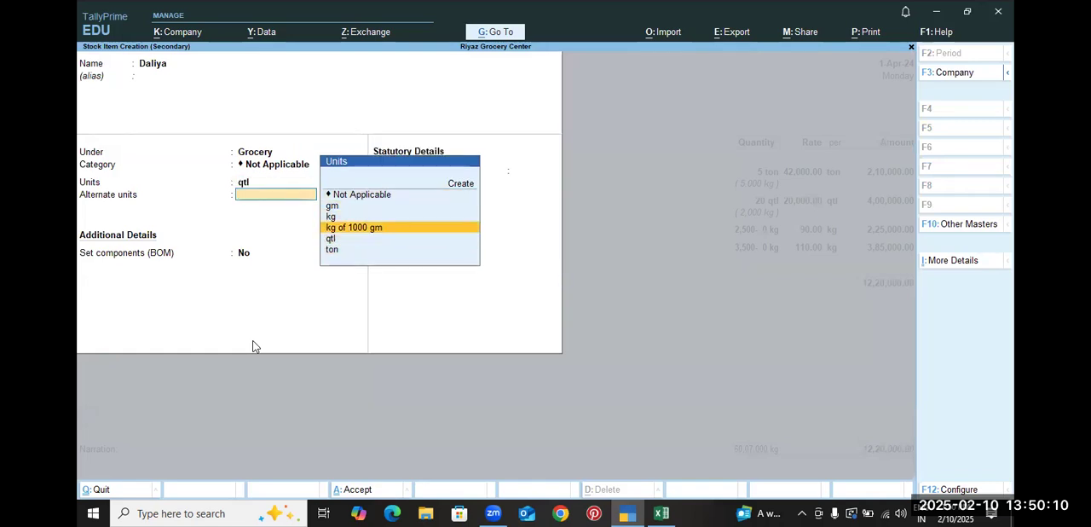
{"action": "key", "text": "Return"}
Define Daliya's conversion as 100 kg = 1 qtl and save the stock item
{"action": "type", "text": "100"}
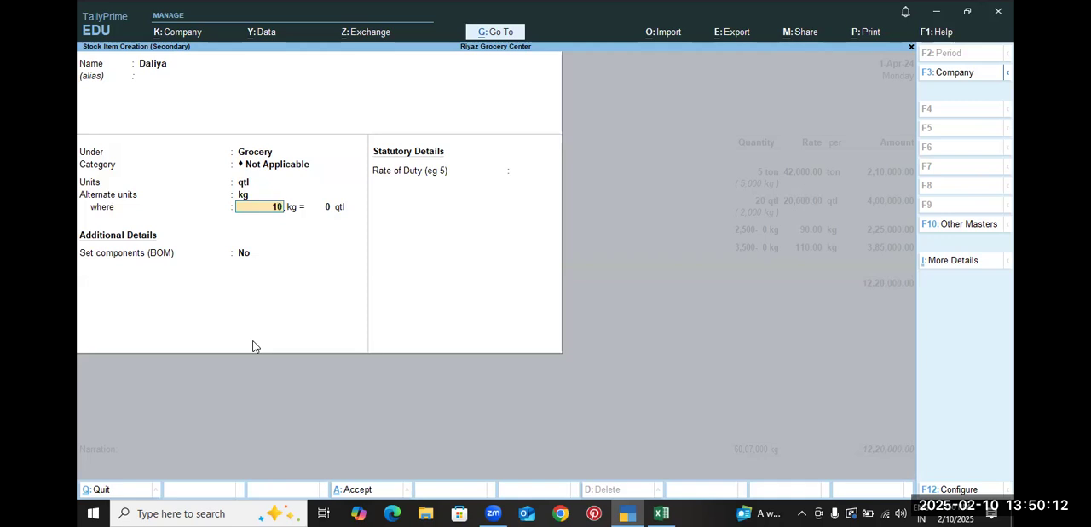
{"action": "key", "text": "Return"}
{"action": "type", "text": "1"}
{"action": "key", "text": "Return"}
{"action": "key", "text": "Return"}
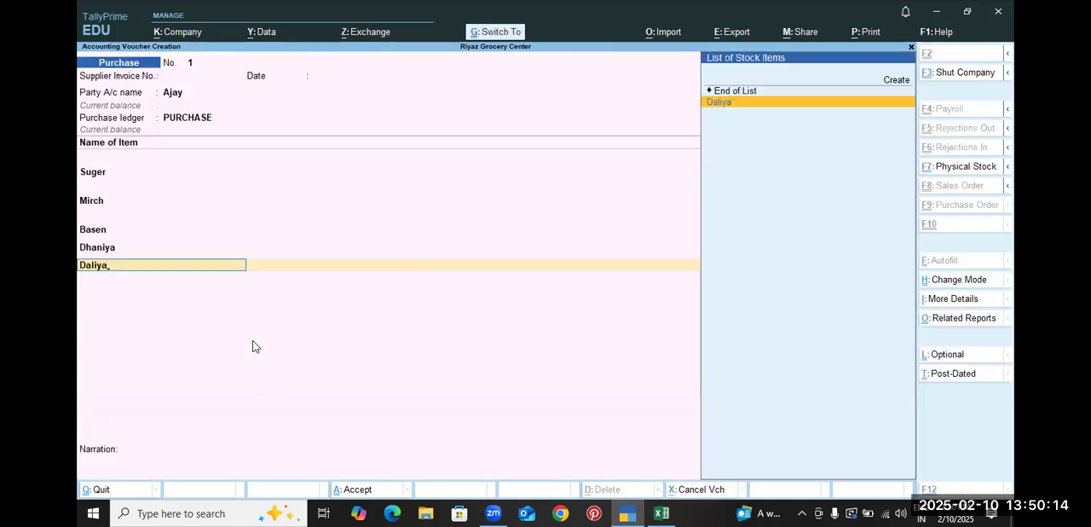
Check the Daliya row in the Excel workbook and enter a quantity of 42 qtl for Daliya in the TallyPrime purchase voucher
{"action": "key", "text": "alt+Tab"}
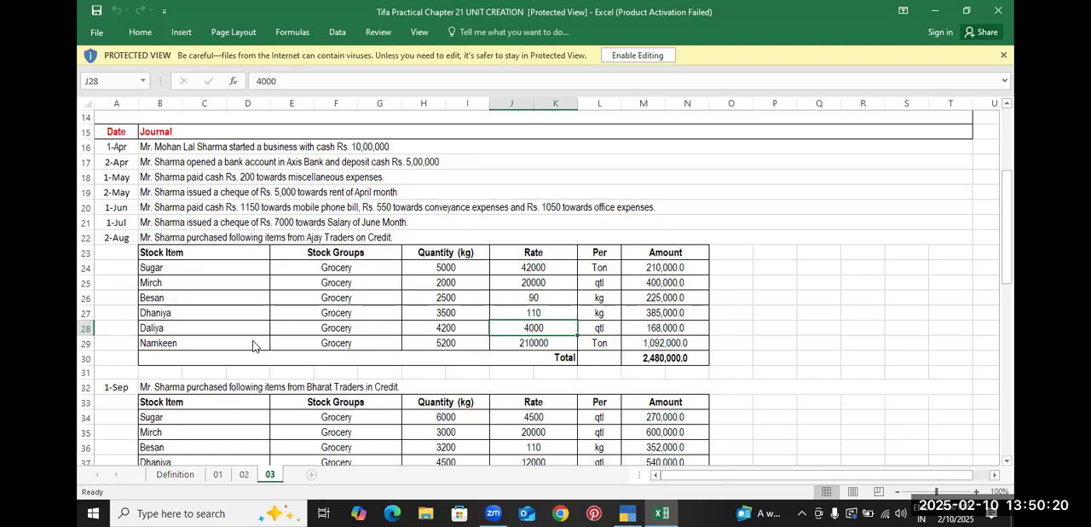
{"action": "key", "text": "alt+Tab"}
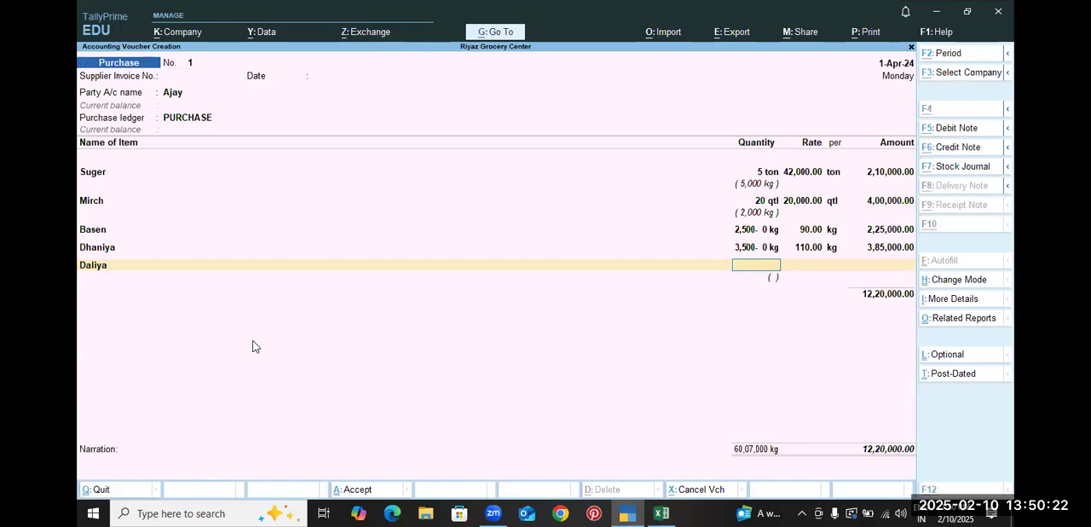
{"action": "key", "text": "alt+Tab"}
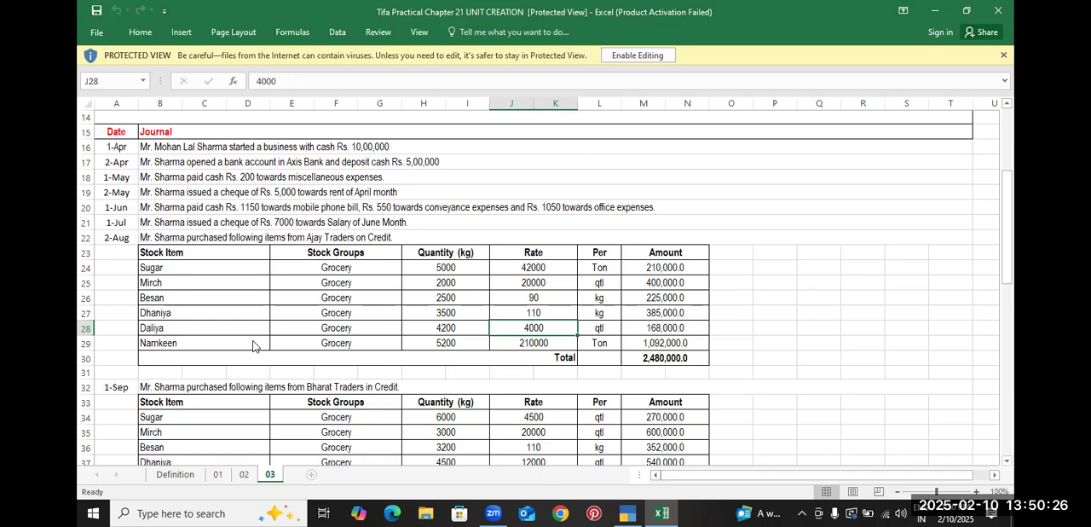
{"action": "key", "text": "alt+Tab"}
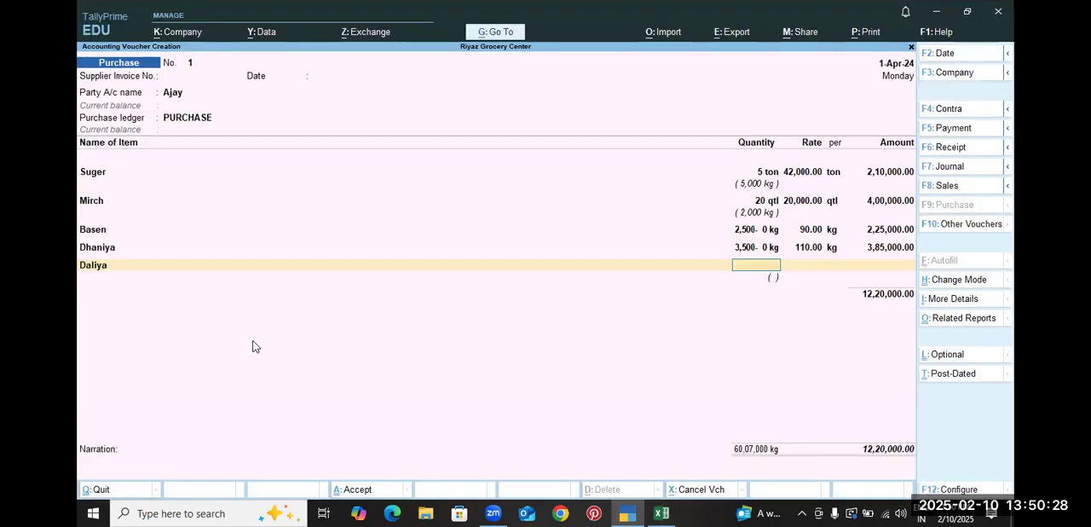
{"action": "key", "text": "alt+Tab"}
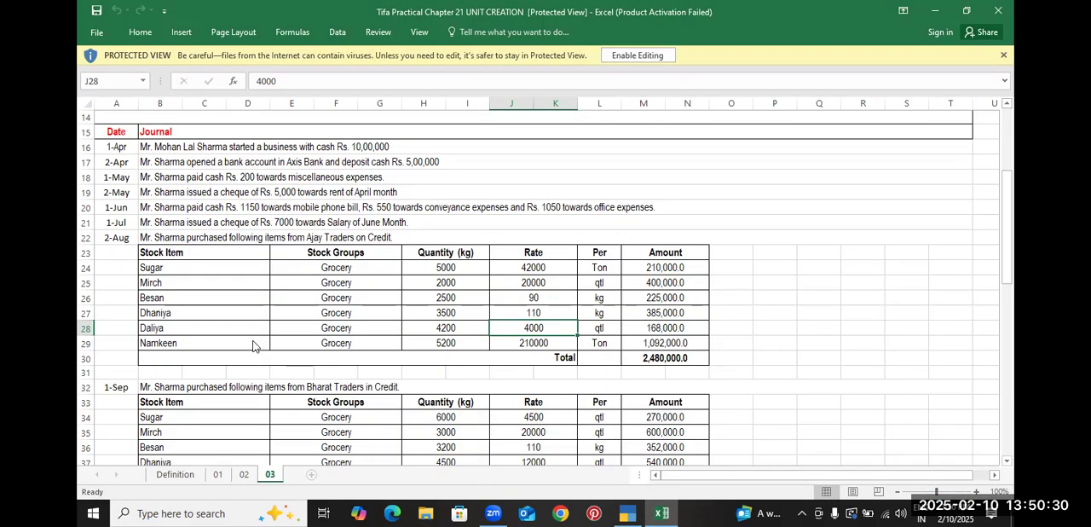
{"action": "key", "text": "alt+Tab"}
{"action": "type", "text": "42"}
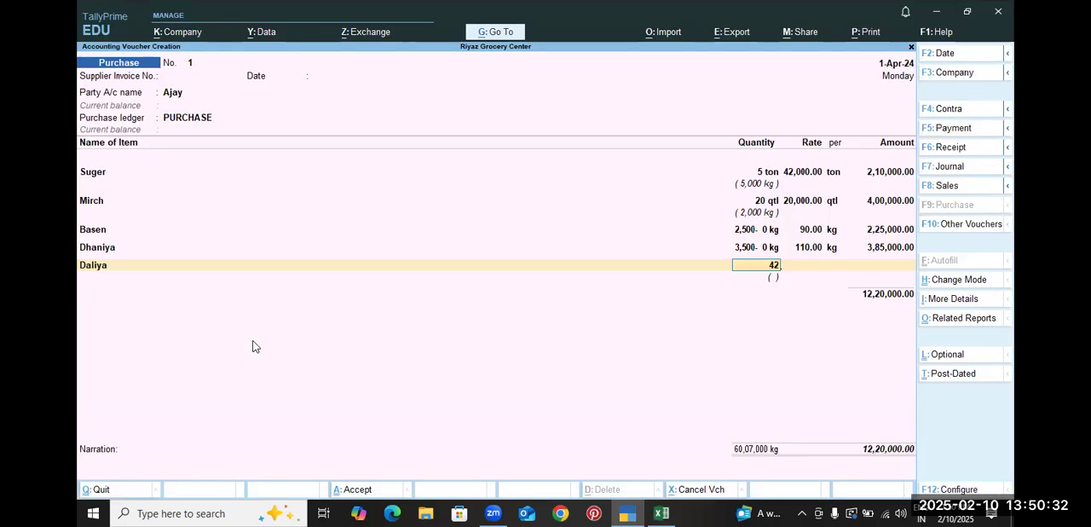
{"action": "key", "text": "Return"}
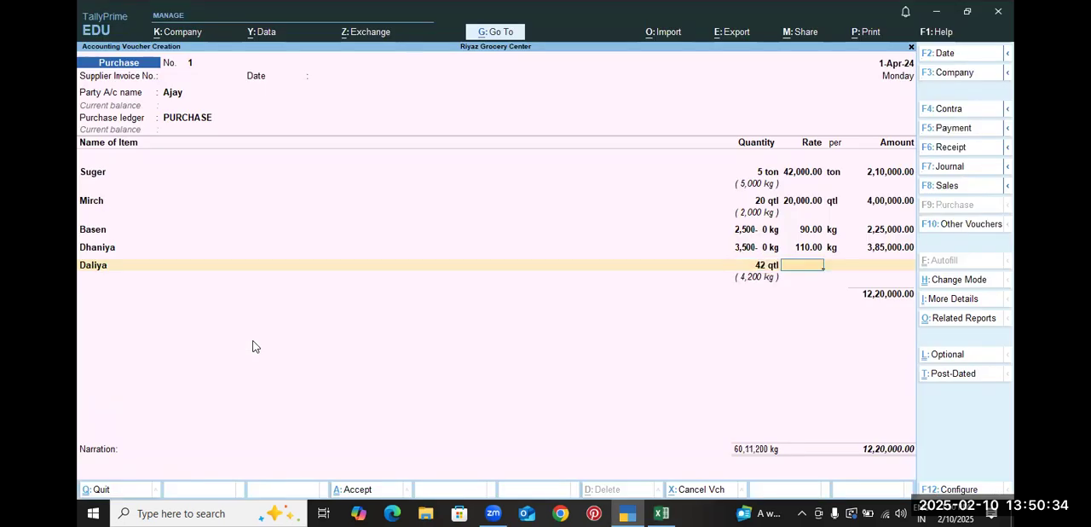
Look up Daliya's rate in the Excel workbook and complete its purchase line in TallyPrime at 4,000 per qtl
{"action": "key", "text": "alt+Tab"}
{"action": "key", "text": "alt+Tab"}
{"action": "key", "text": "alt+Tab"}
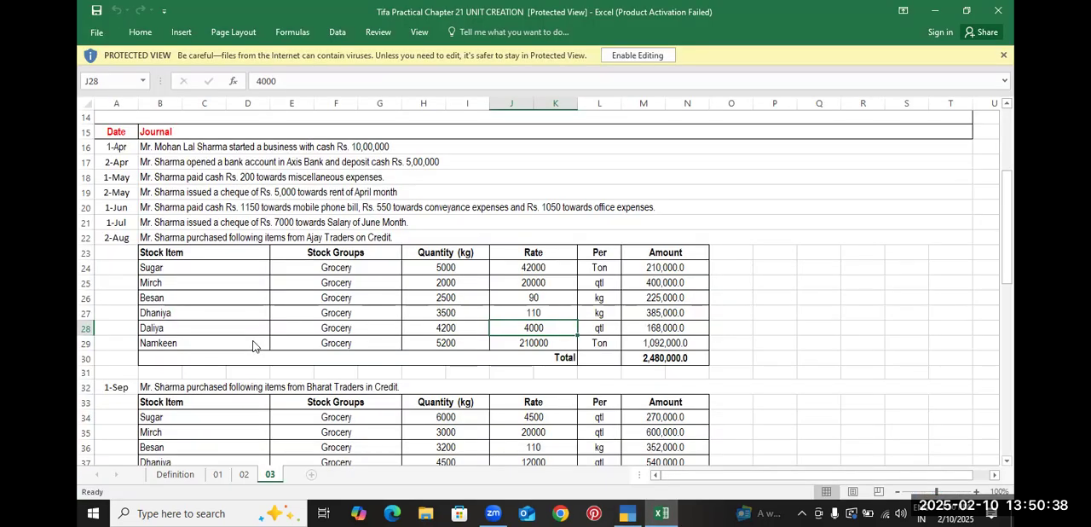
{"action": "key", "text": "alt+Tab"}
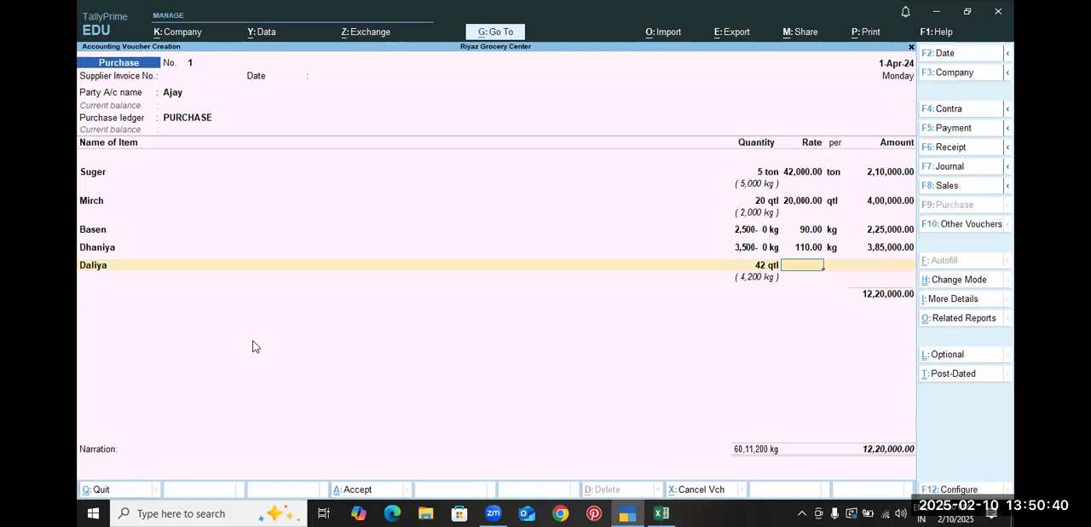
{"action": "type", "text": "4000"}
{"action": "key", "text": "Return"}
{"action": "key", "text": "alt+Tab"}
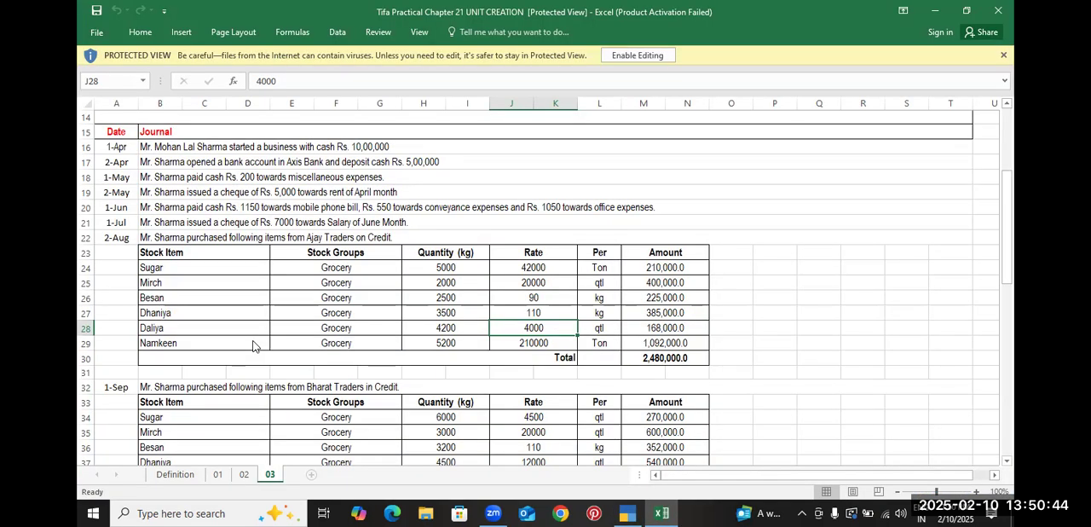
Look up the next item in the Excel workbook and start the stock item Namkeen under the Grocery group in TallyPrime
{"action": "key", "text": "alt+Tab"}
{"action": "key", "text": "Return"}
{"action": "key", "text": "Return"}
{"action": "key", "text": "alt+Tab"}
{"action": "key", "text": "alt+Tab"}
{"action": "key", "text": "alt+c"}
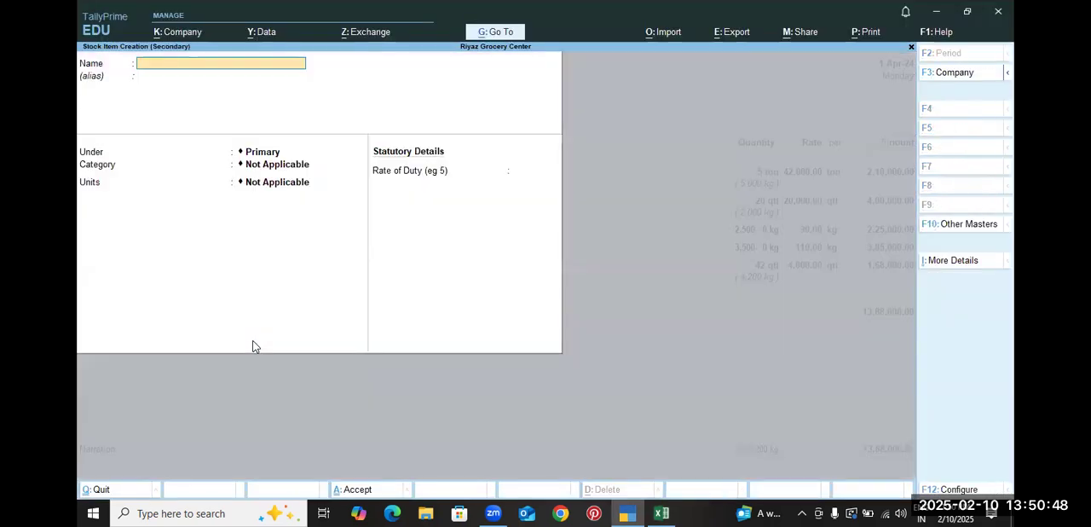
{"action": "type", "text": "Namkeen"}
{"action": "key", "text": "Return"}
{"action": "key", "text": "Return"}
{"action": "key", "text": "Down"}
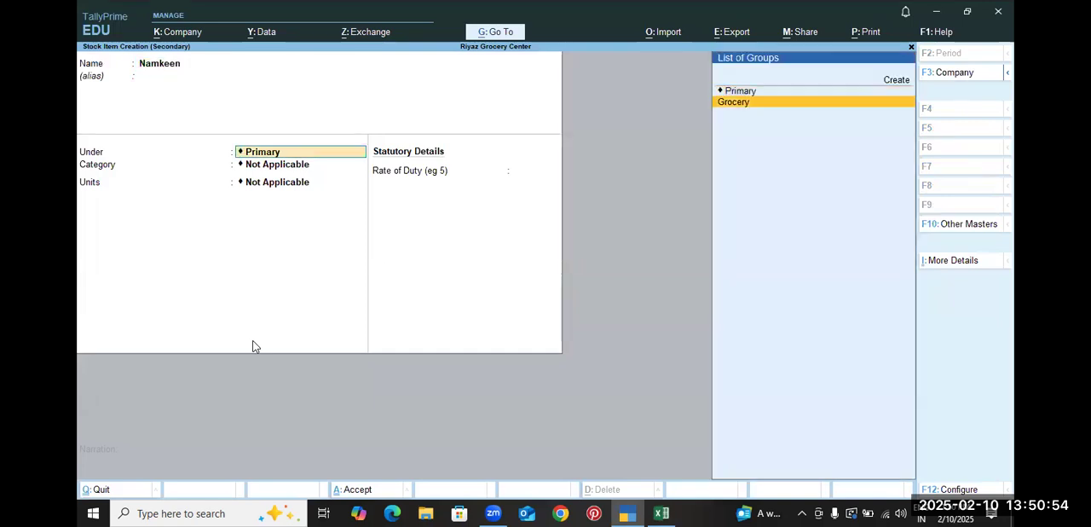
{"action": "key", "text": "Return"}
Set Namkeen's unit to ton with alternate unit kg, where 1,000 kg = 1 ton, and save the stock item
{"action": "key", "text": "Return"}
{"action": "key", "text": "alt+Tab"}
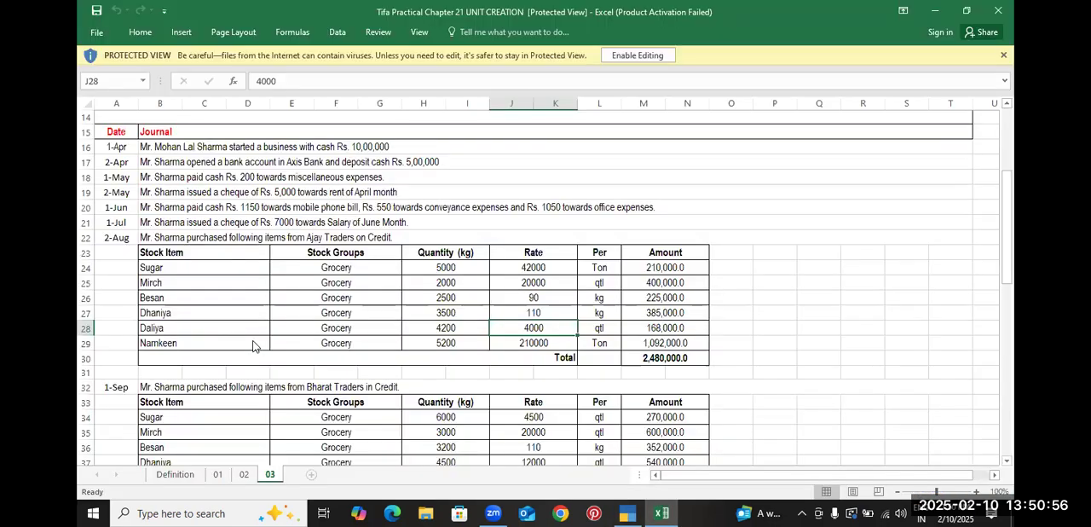
{"action": "key", "text": "alt+Tab"}
{"action": "key", "text": "Down"}
{"action": "key", "text": "Return"}
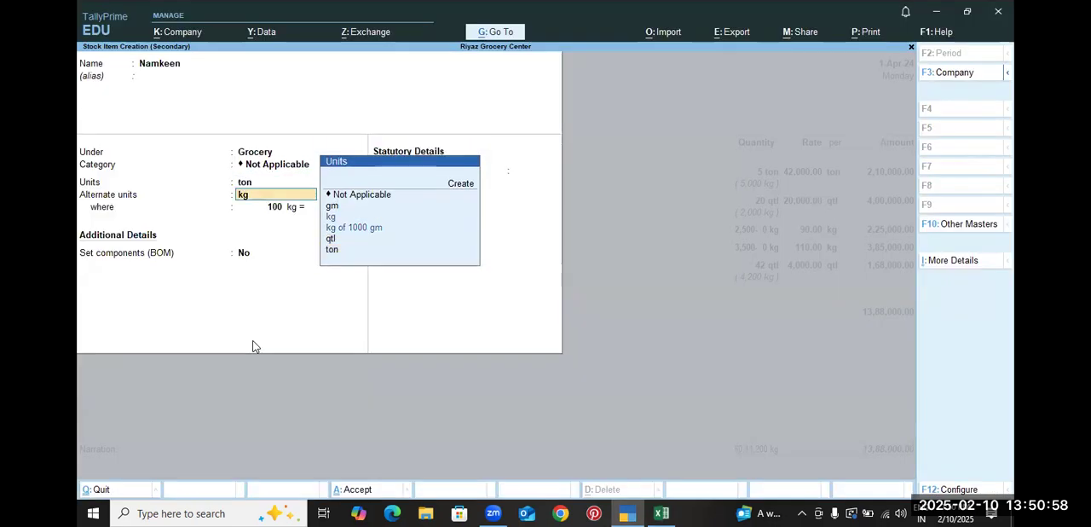
{"action": "key", "text": "Return"}
{"action": "type", "text": "1000"}
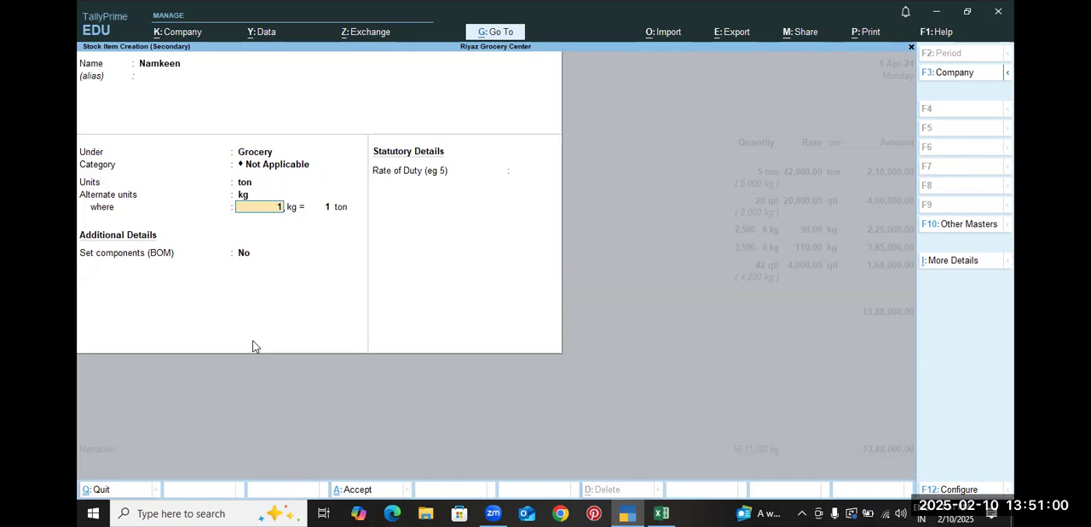
{"action": "key", "text": "Return"}
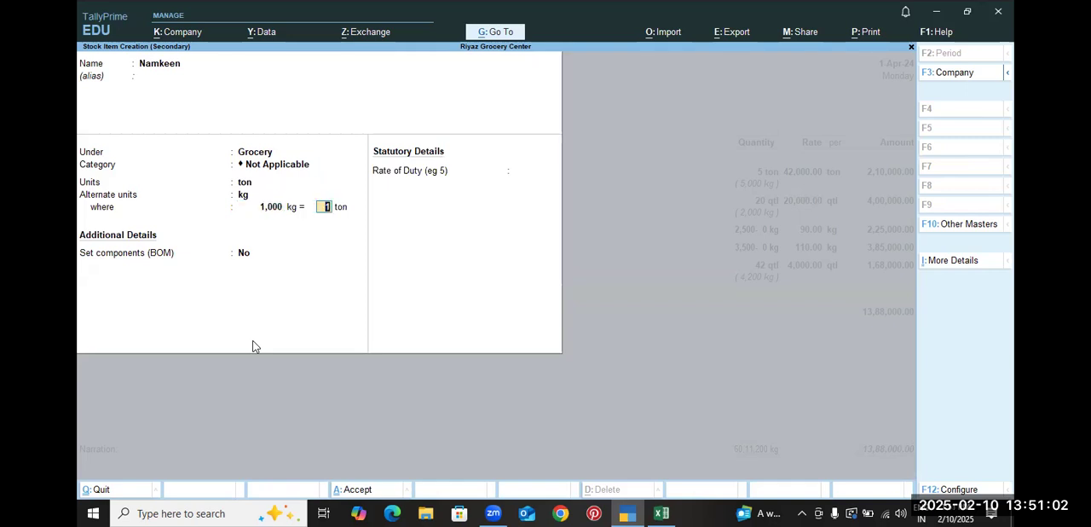
{"action": "key", "text": "Return"}
{"action": "key", "text": "Return"}
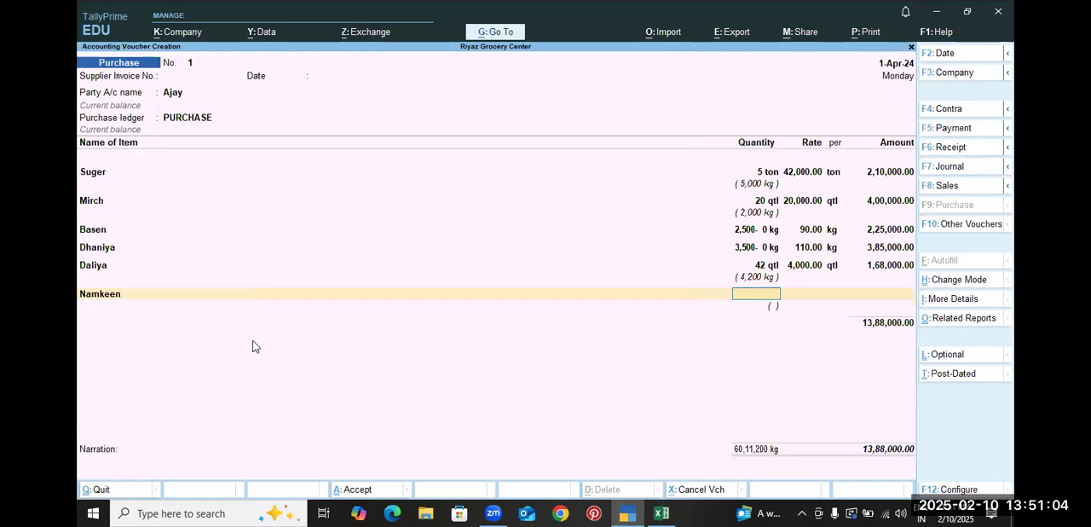
Enter the Namkeen line with a quantity of 5,200 ton at a rate of 2,10,000, checking the figures in the Excel workbook
{"action": "key", "text": "alt+Tab"}
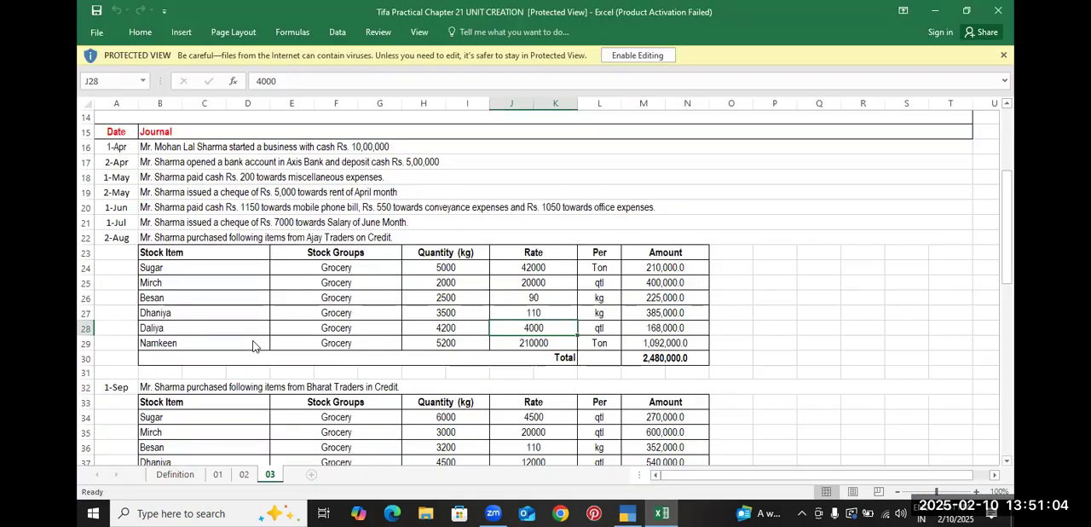
{"action": "left_click", "coordinate": [449, 342]}
{"action": "key", "text": "alt+Tab"}
{"action": "type", "text": "5200"}
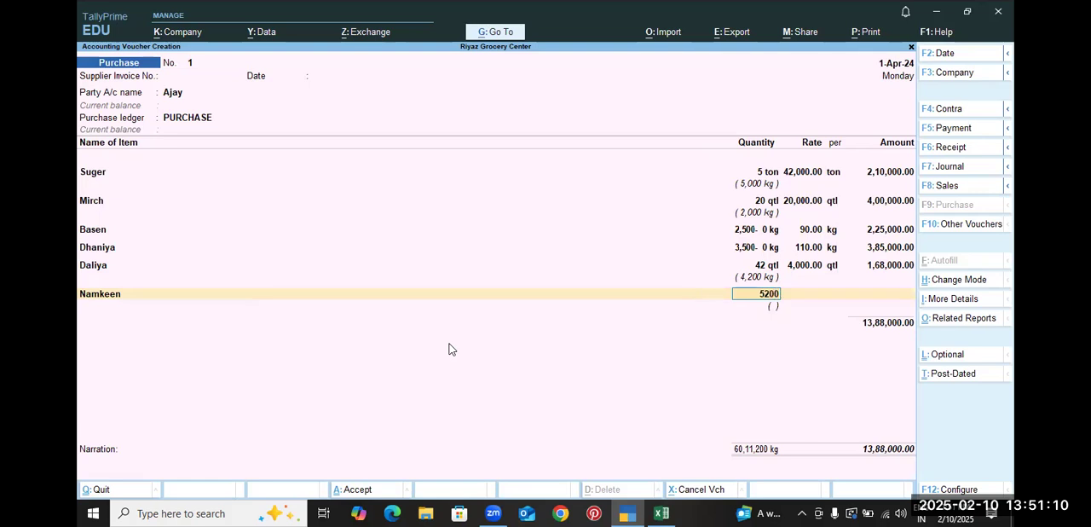
{"action": "key", "text": "Return"}
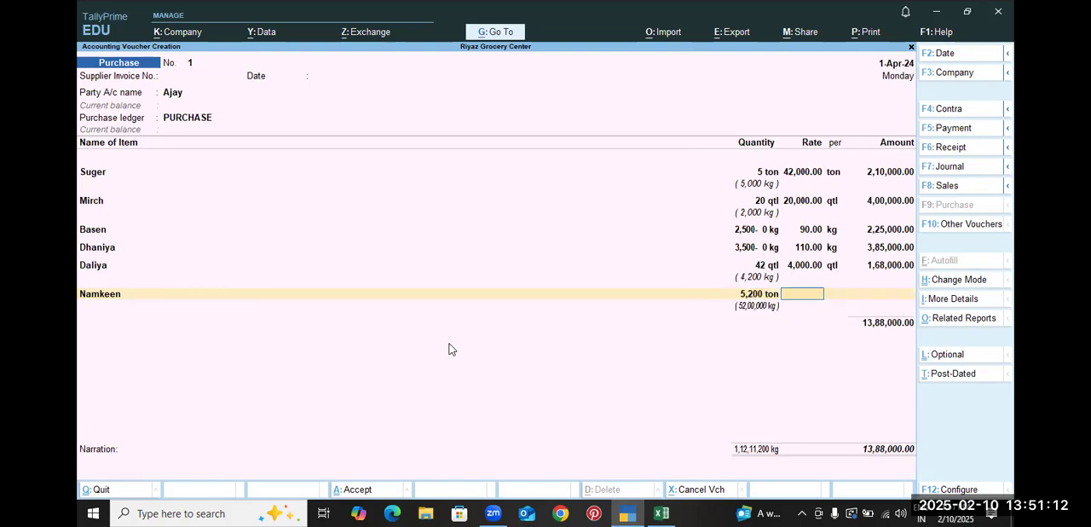
{"action": "key", "text": "alt+Tab"}
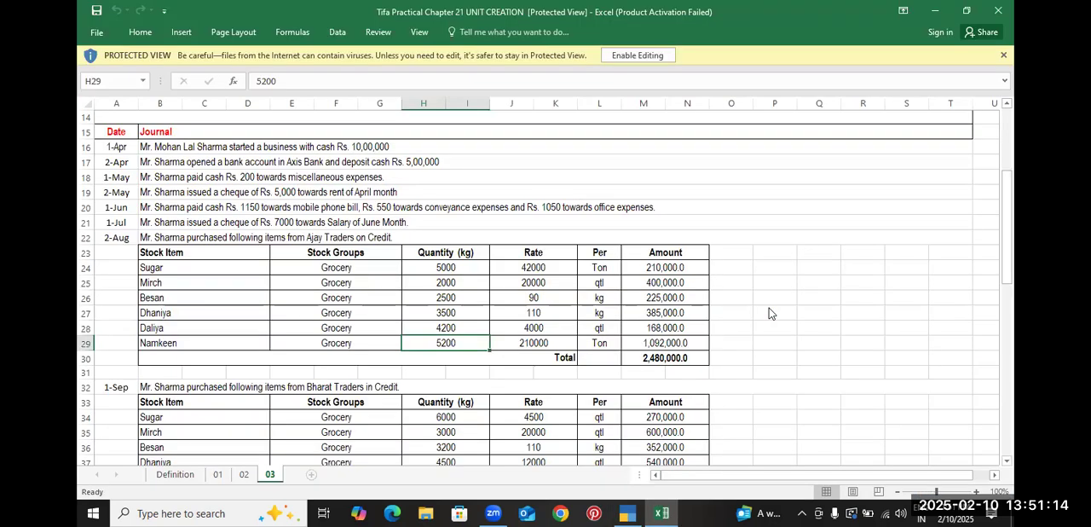
{"action": "key", "text": "alt+Tab"}
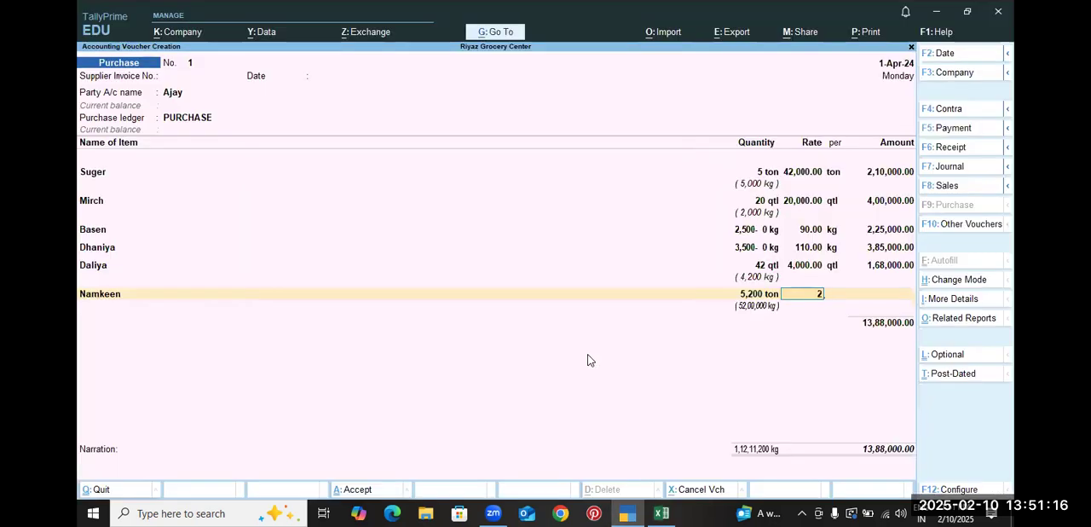
{"action": "type", "text": "0000"}
{"action": "key", "text": "Return"}
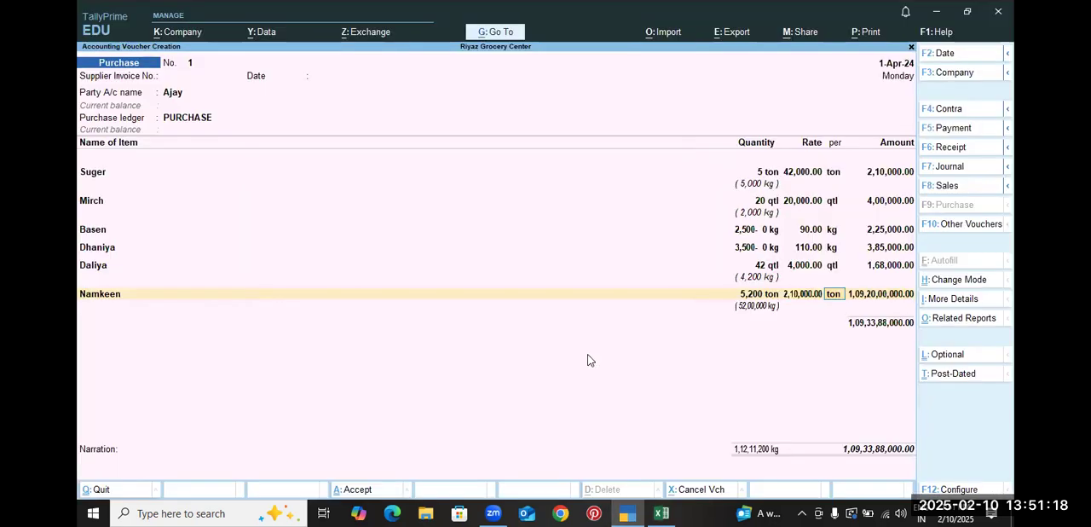
Return to the Namkeen line of the purchase voucher and open its stock item for alteration
{"action": "key", "text": "BackSpace"}
{"action": "key", "text": "BackSpace"}
{"action": "key", "text": "BackSpace"}
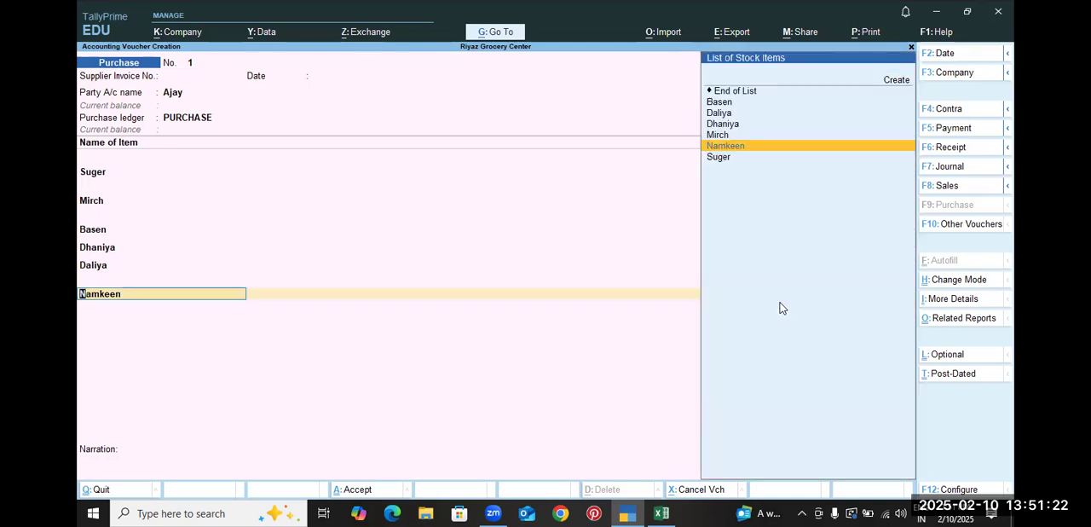
{"action": "key", "text": "ctrl+Return"}
{"action": "key", "text": "Return"}
{"action": "key", "text": "Return"}
{"action": "key", "text": "Return"}
{"action": "key", "text": "Return"}
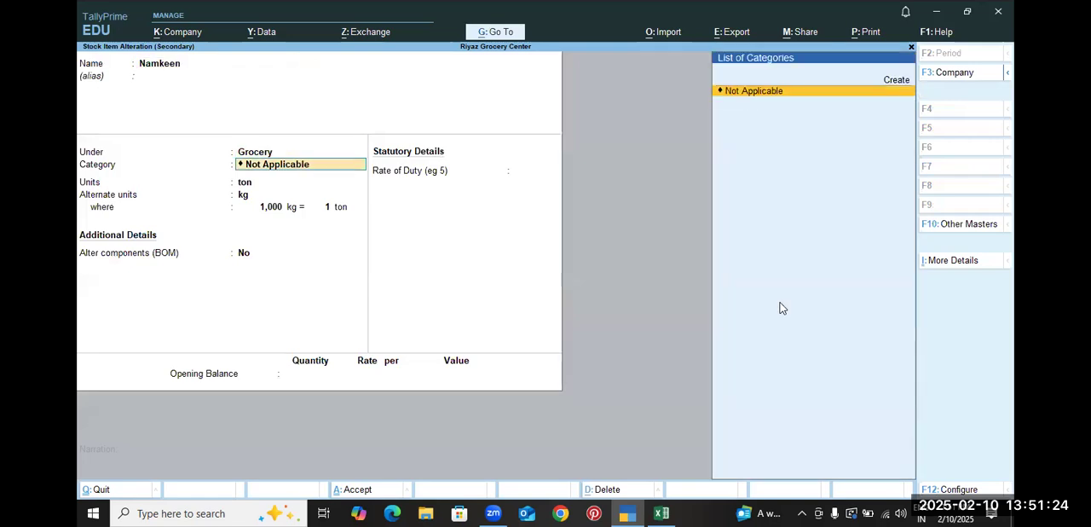
{"action": "key", "text": "Return"}
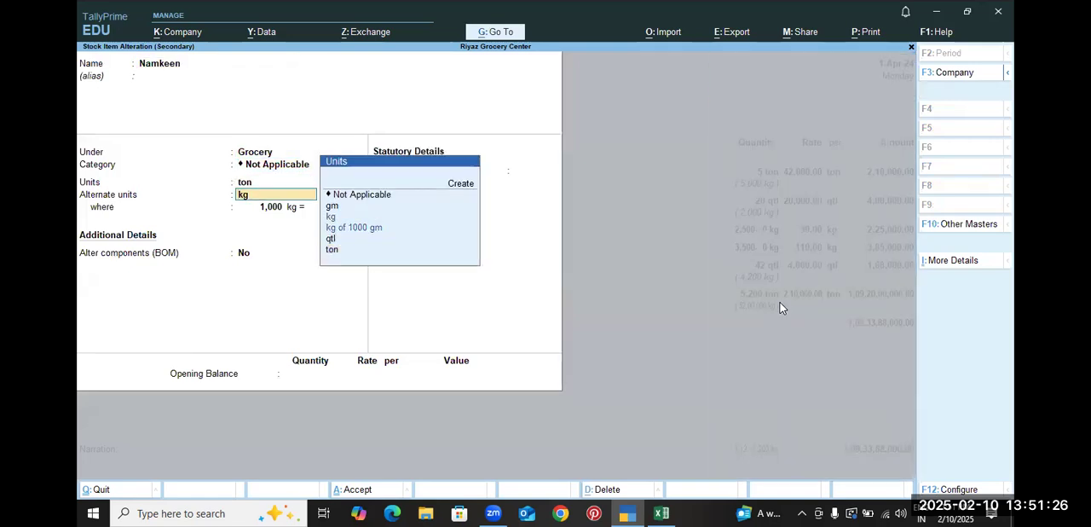
{"action": "key", "text": "Return"}
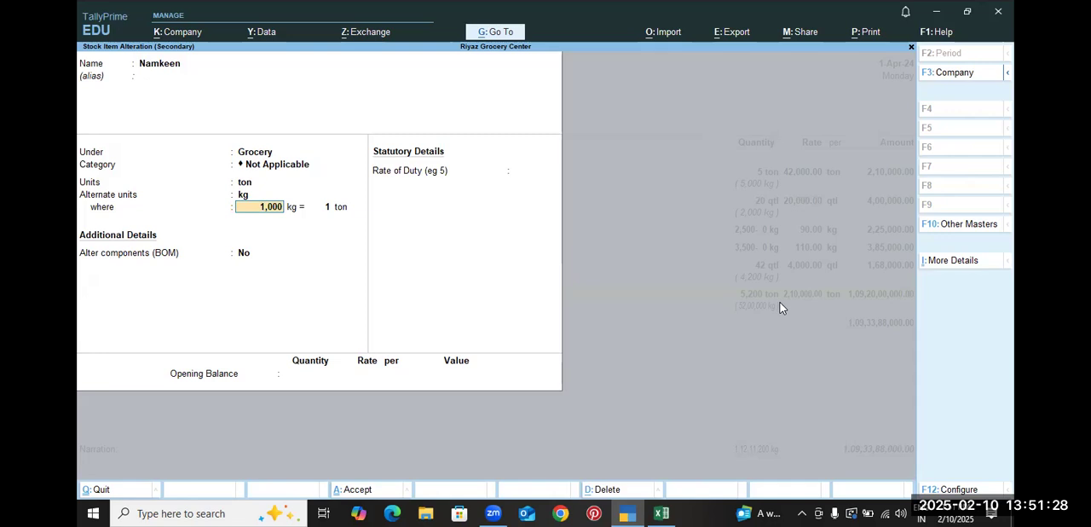
{"action": "key", "text": "BackSpace"}
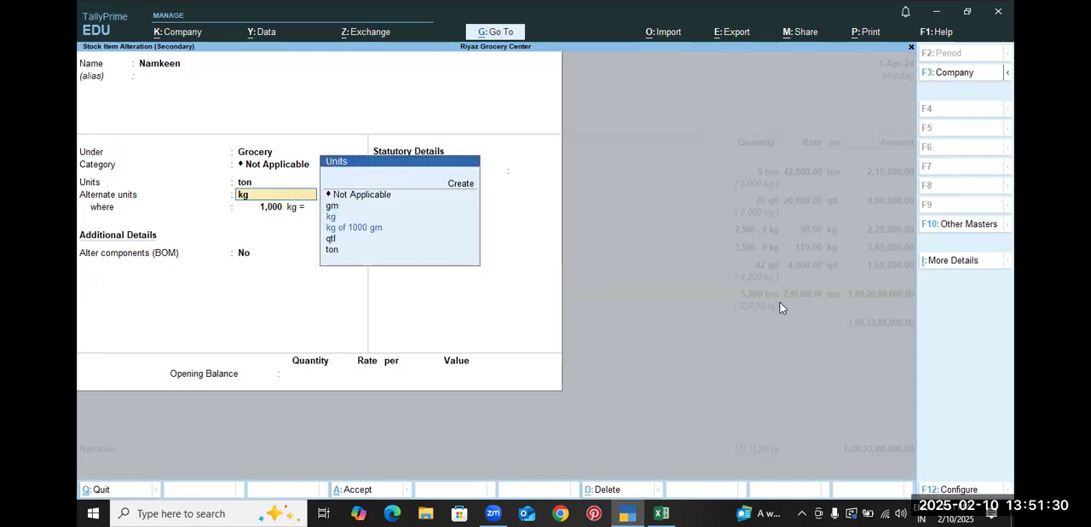
{"action": "key", "text": "BackSpace"}
{"action": "key", "text": "alt+c"}
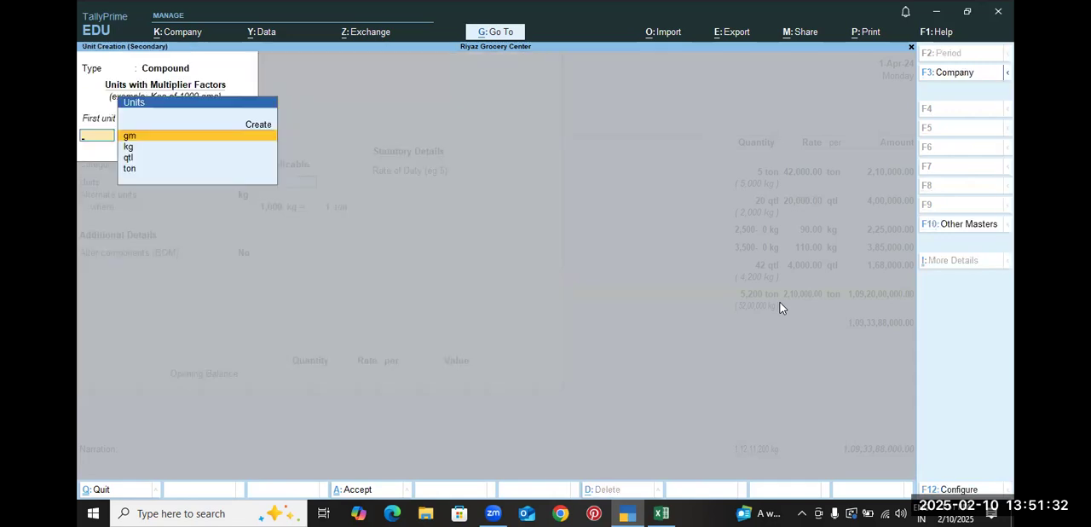
{"action": "key", "text": "Escape"}
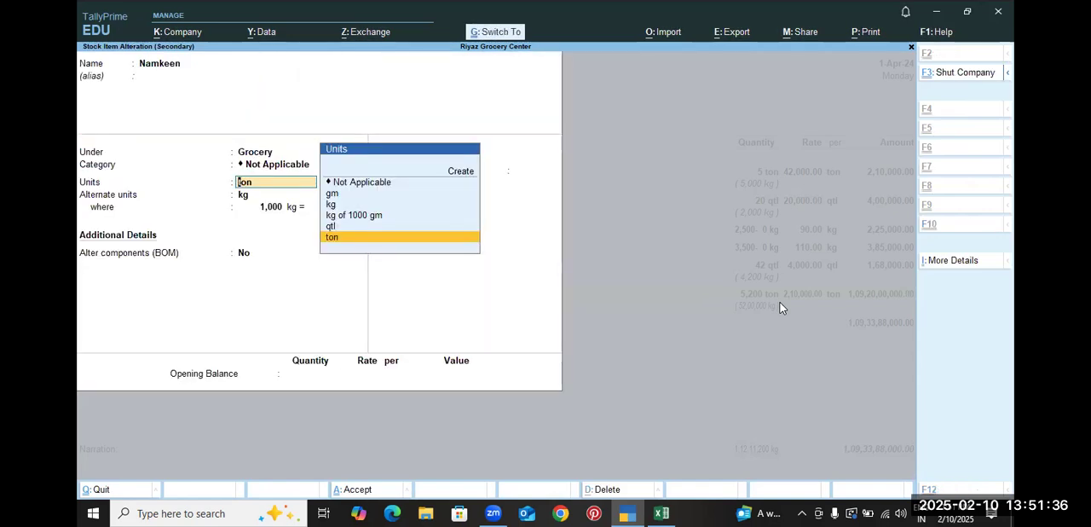
Alter Namkeen's main unit, ton, to allow 2 decimal places and save the unit
{"action": "key", "text": "ctrl+Return"}
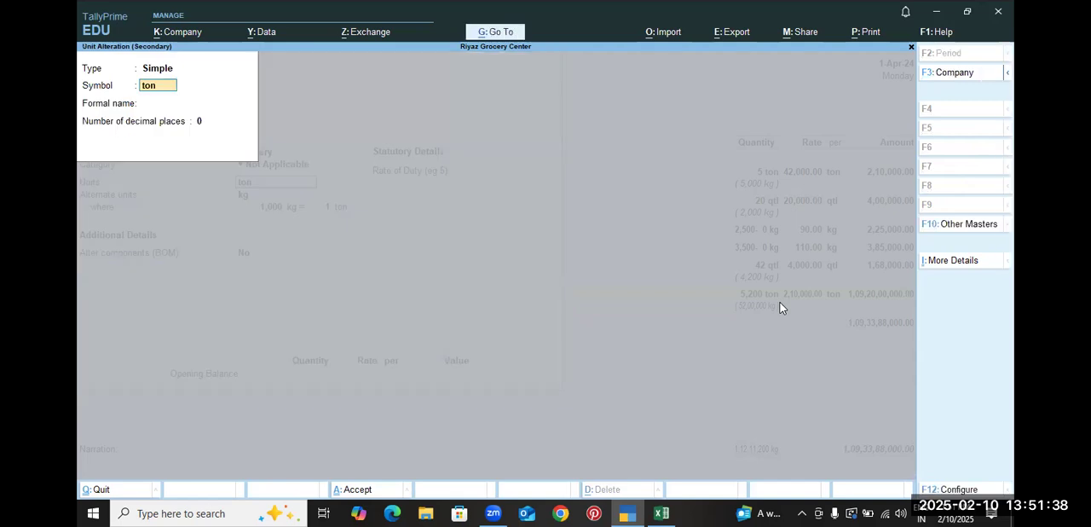
{"action": "key", "text": "Return"}
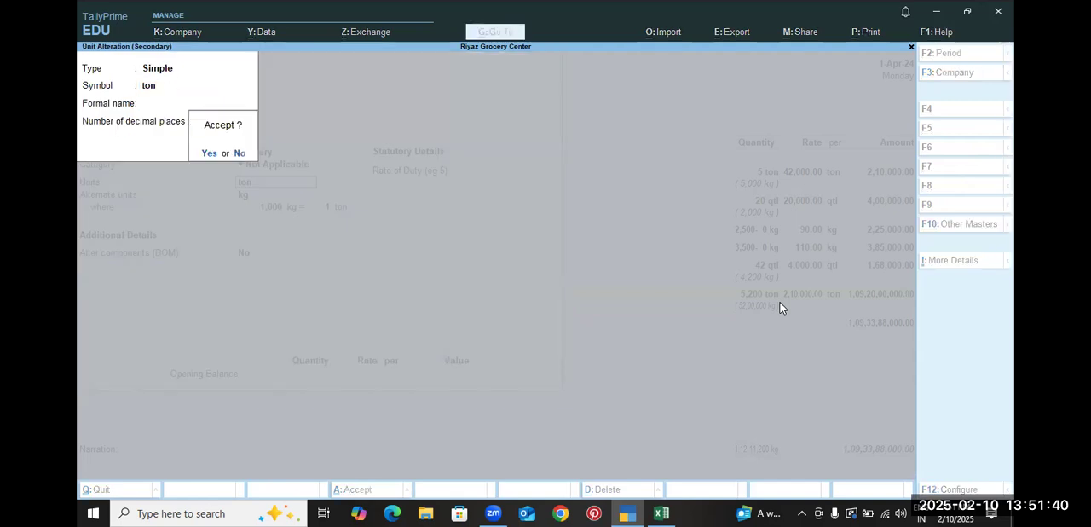
{"action": "key", "text": "Return"}
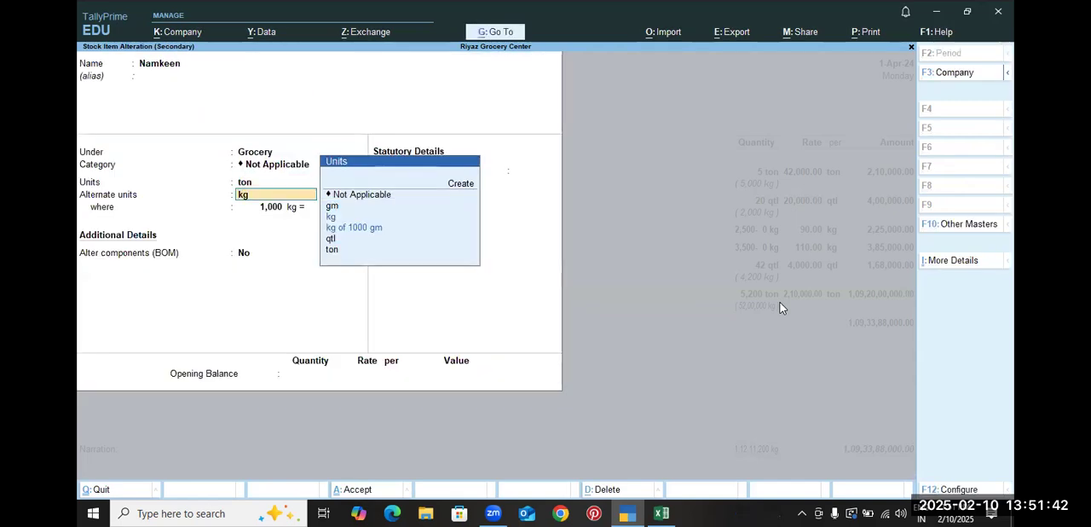
Alter the alternate unit kg to allow 2 decimal places, and save the Namkeen stock item
{"action": "key", "text": "ctrl+Return"}
{"action": "key", "text": "Return"}
{"action": "key", "text": "Return"}
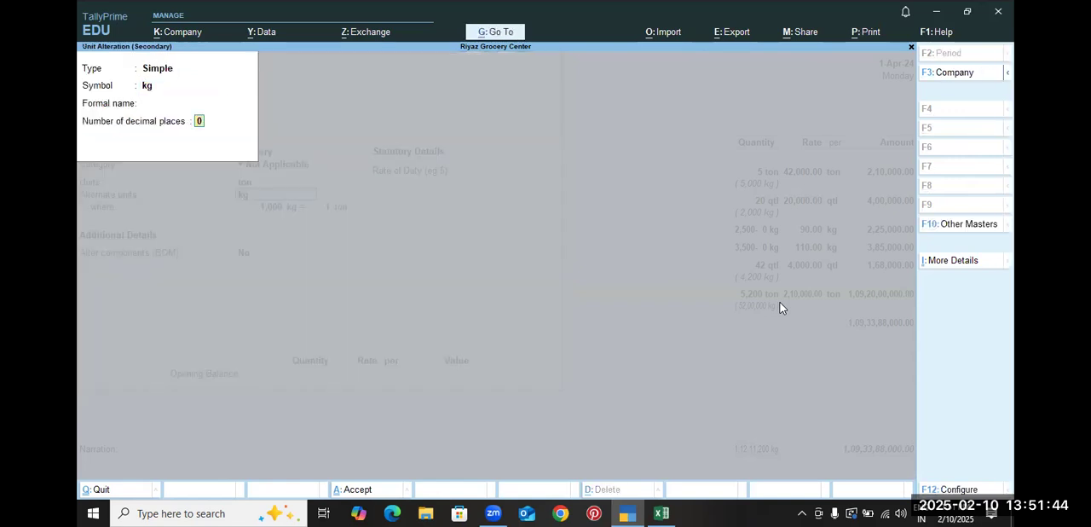
{"action": "key", "text": "Return"}
{"action": "key", "text": "Return"}
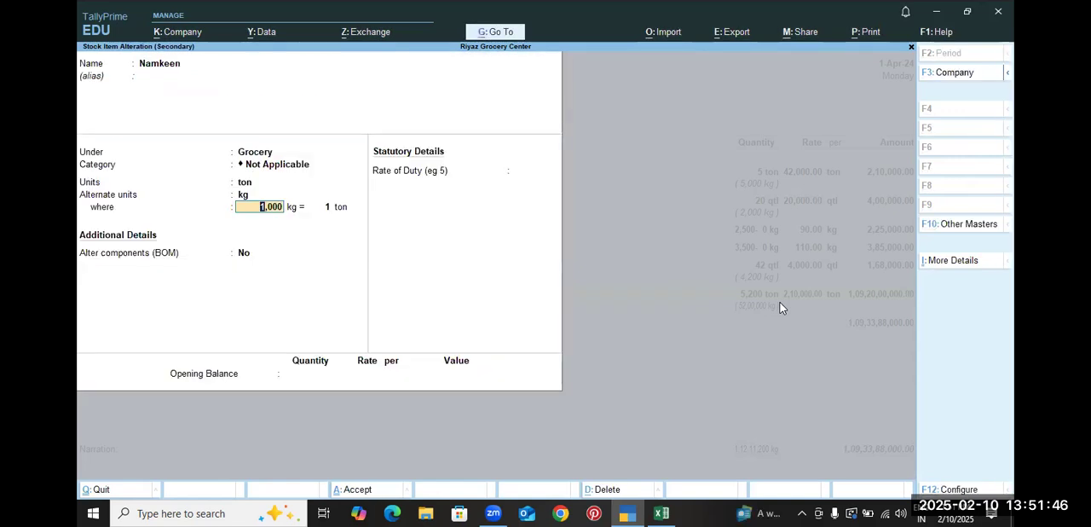
{"action": "key", "text": "ctrl+a"}
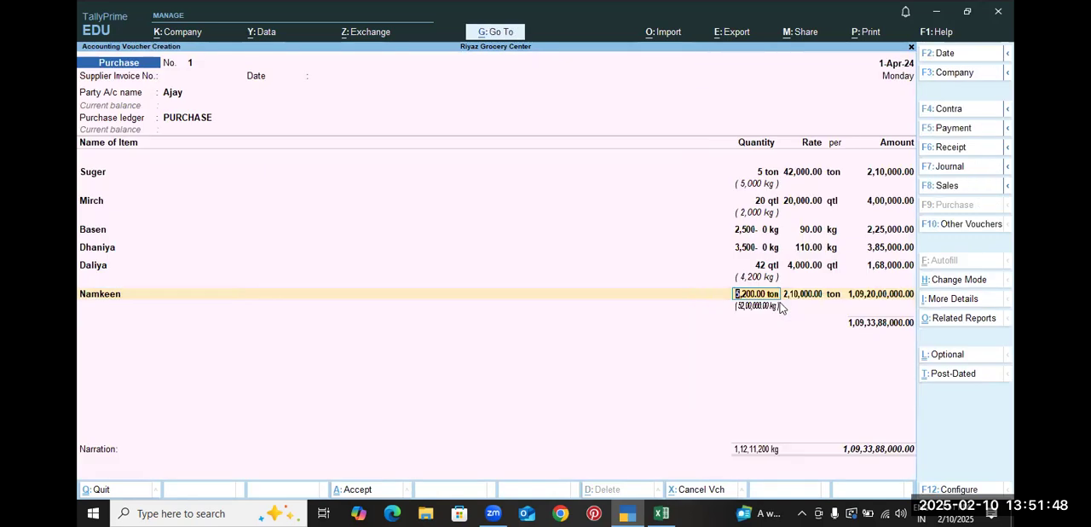
Set the Namkeen line's quantity to 5.20 ton in the purchase voucher
{"action": "key", "text": "BackSpace"}
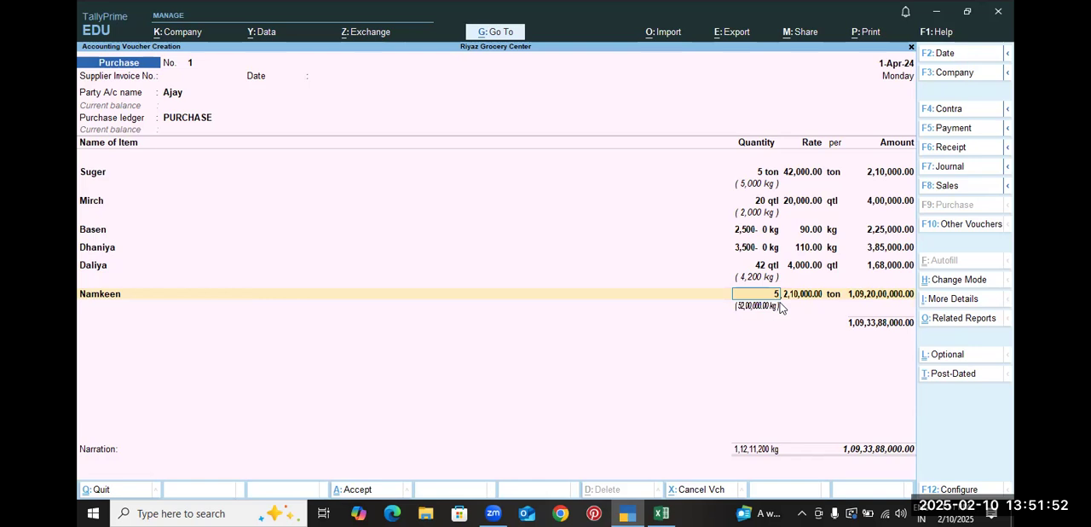
{"action": "type", "text": "5.200"}
{"action": "key", "text": "Return"}
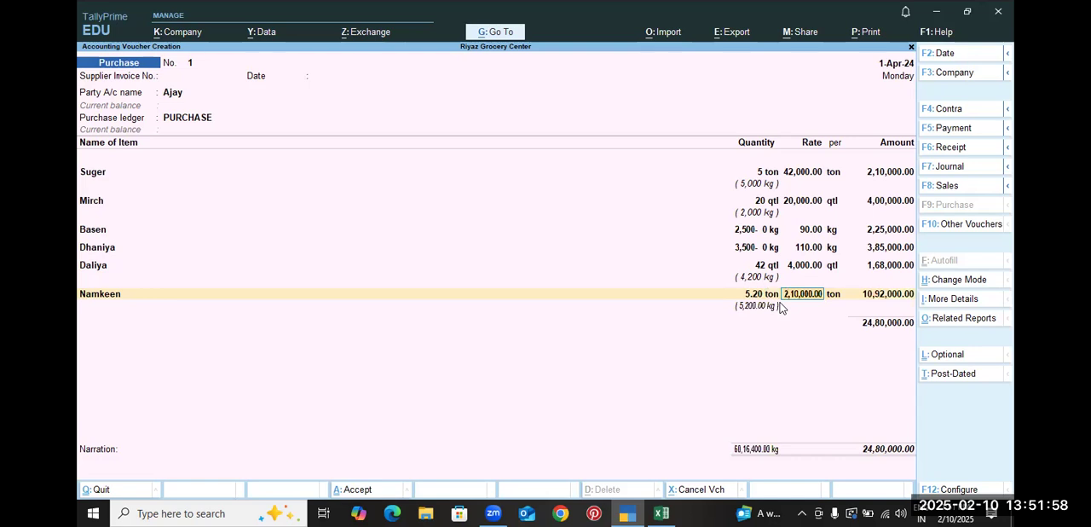
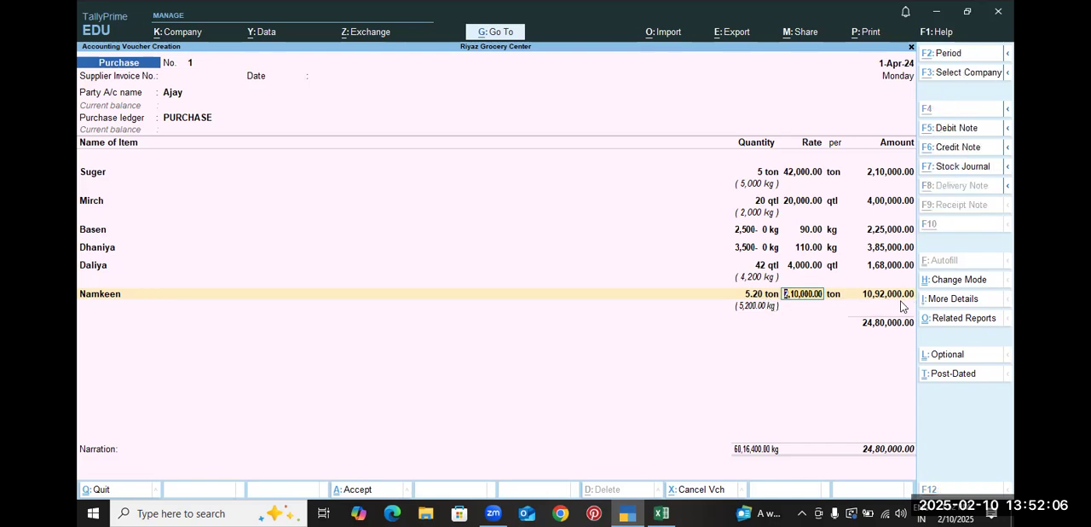
Compare the Namkeen line's amount and the voucher total with the practice sheet, and save the purchase voucher
{"action": "key", "text": "alt+Tab"}
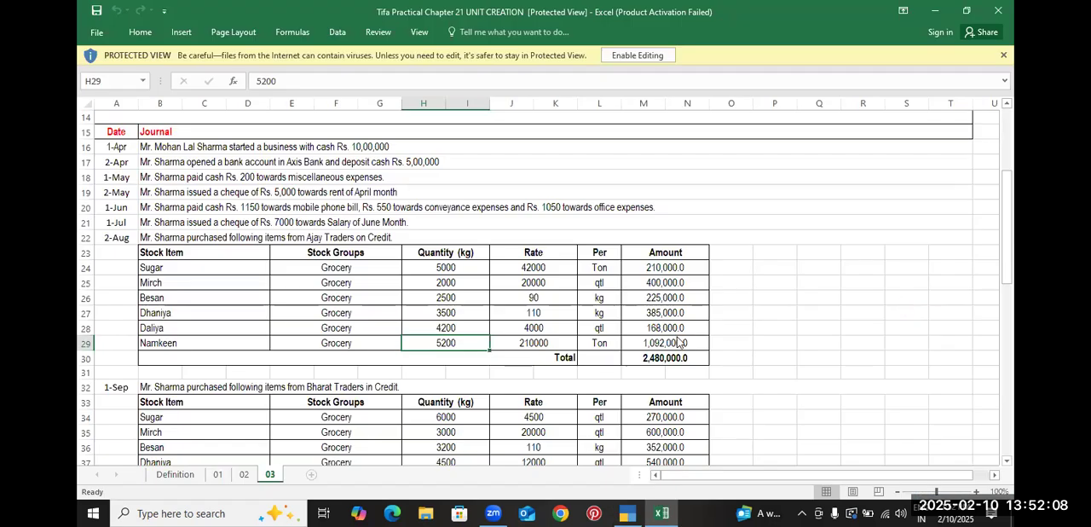
{"action": "key", "text": "alt+Tab"}
{"action": "key", "text": "alt+Tab"}
Review the 1-Sep credit purchase from Bharat Traders in the practice sheet, comparing its units with those of the 2-Aug purchase
{"action": "key", "text": "alt+Tab"}
{"action": "key", "text": "ctrl+a"}
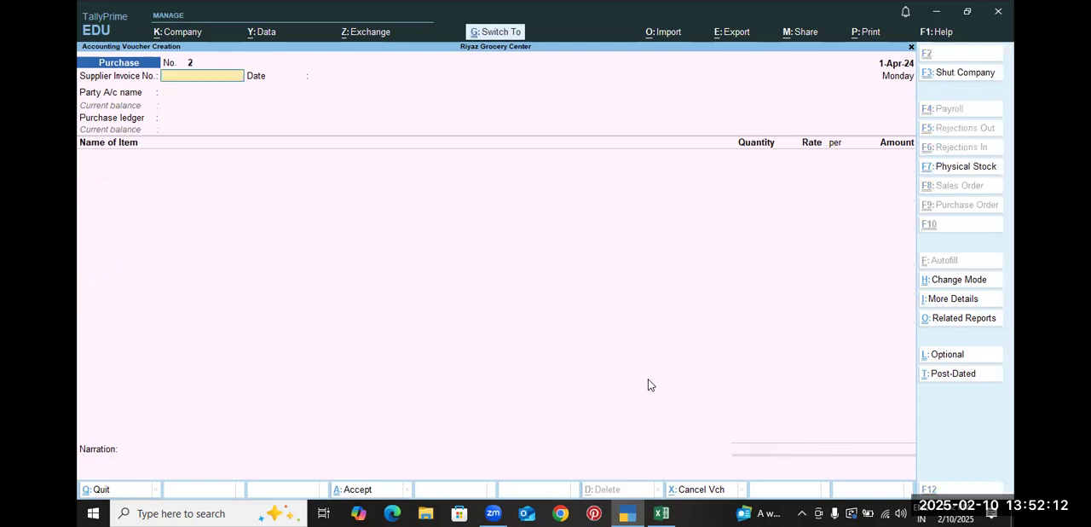
{"action": "key", "text": "alt+Tab"}
{"action": "scroll", "coordinate": [482, 305], "scroll_direction": "down", "scroll_amount": 3}
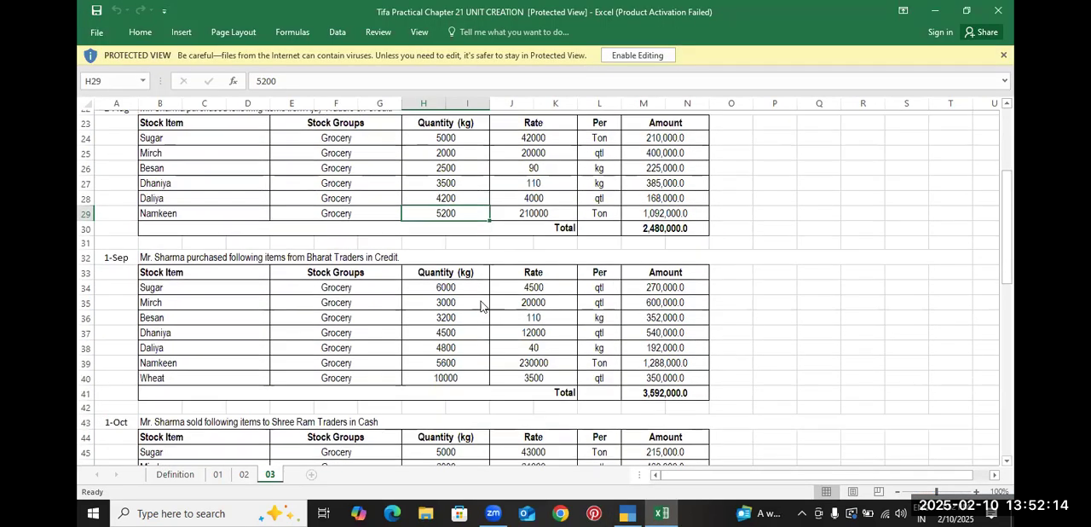
{"action": "left_click", "coordinate": [382, 249]}
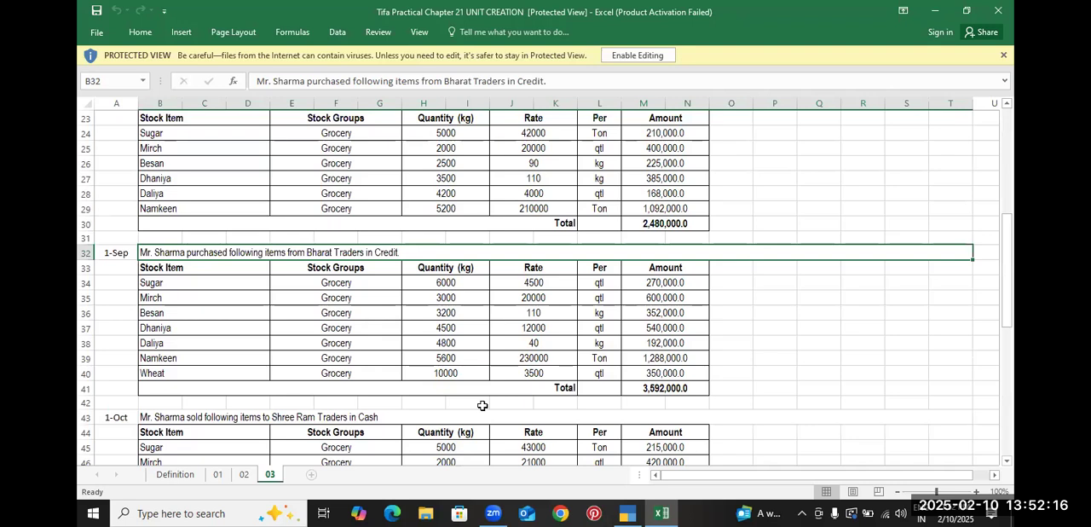
{"action": "left_click", "coordinate": [604, 287]}
{"action": "left_click", "coordinate": [604, 373]}
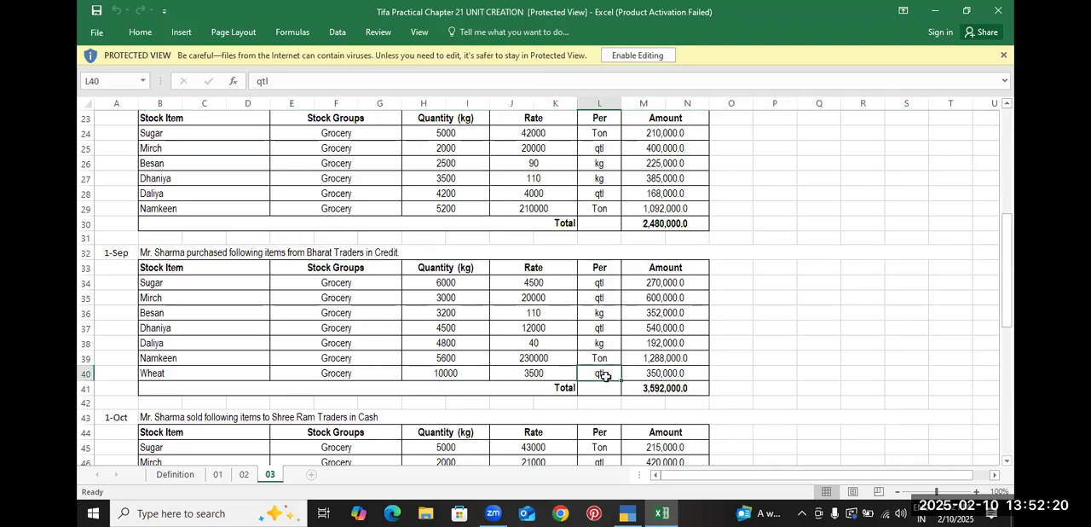
{"action": "left_click", "coordinate": [601, 135]}
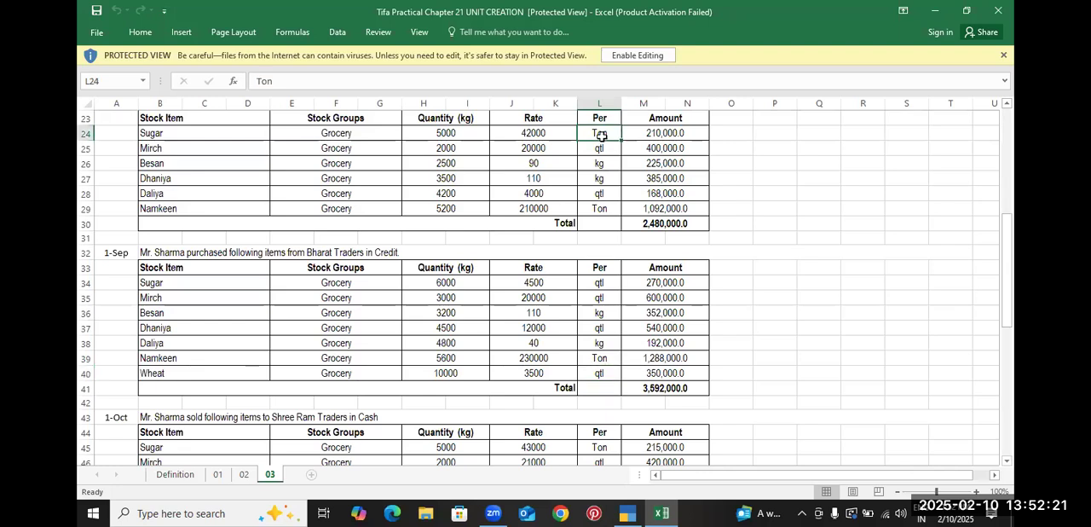
{"action": "left_click", "coordinate": [610, 208]}
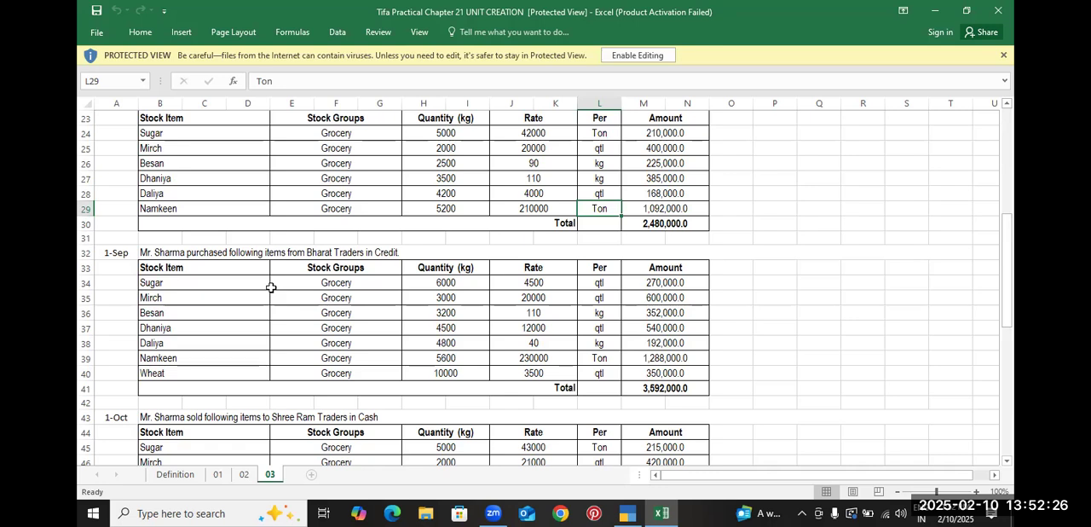
{"action": "key", "text": "alt+Tab"}
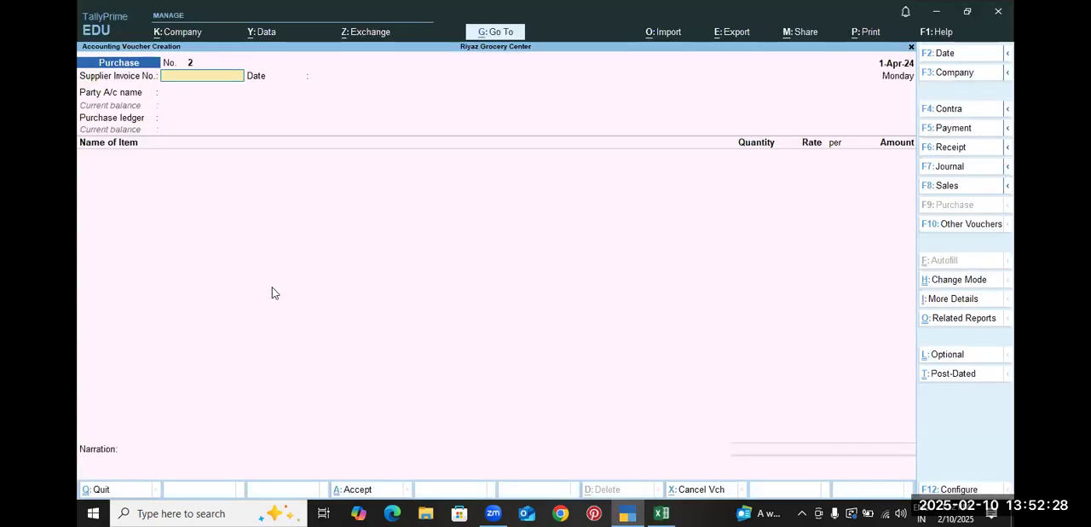
{"action": "key", "text": "alt+Tab"}
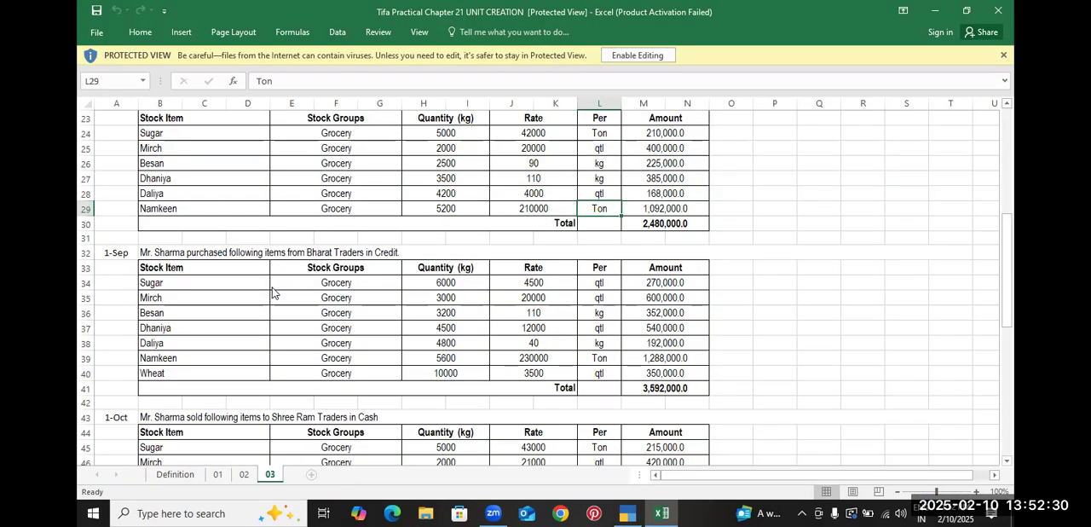
Create the party ledger Bharat Traders under Sundry Creditors from the new purchase voucher and save it
{"action": "key", "text": "alt+Tab"}
{"action": "key", "text": "Return"}
{"action": "key", "text": "Return"}
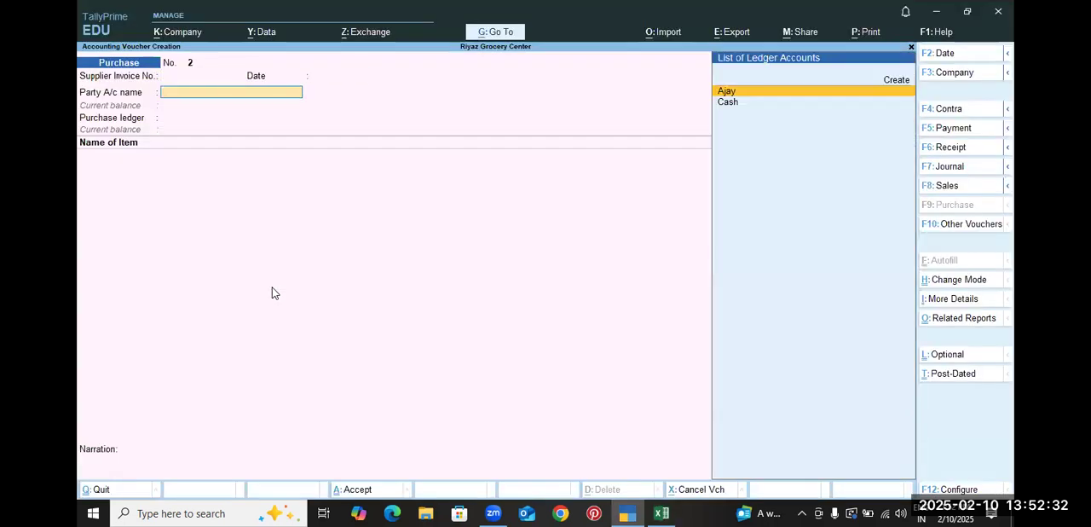
{"action": "key", "text": "alt+c"}
{"action": "type", "text": "Bha"}
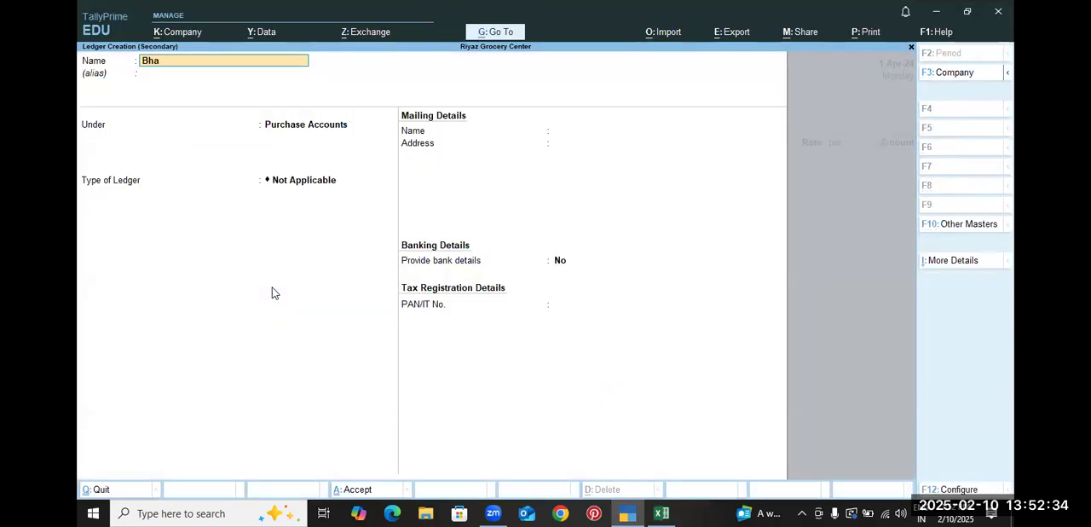
{"action": "type", "text": "rat Traders"}
{"action": "key", "text": "Return"}
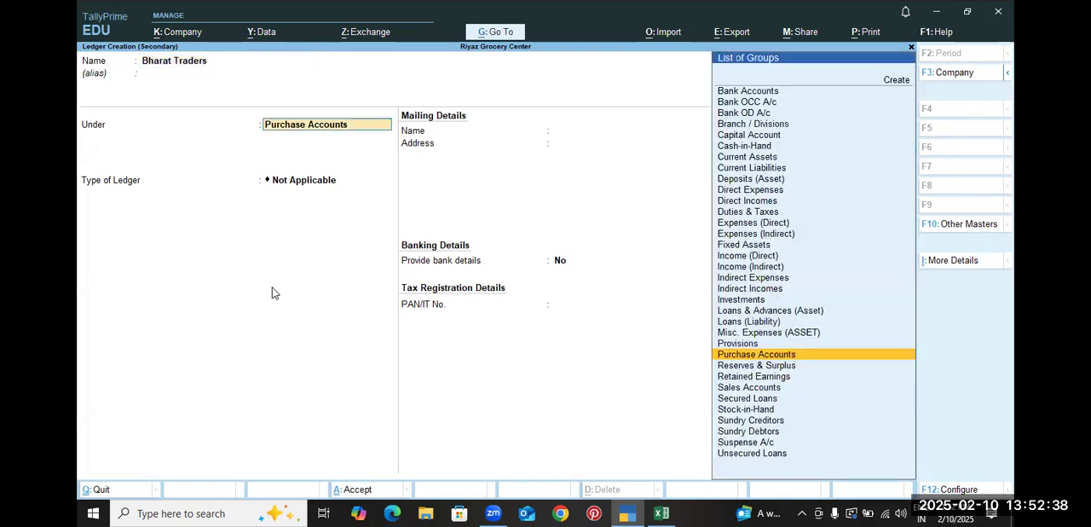
{"action": "type", "text": "S"}
{"action": "key", "text": "Down"}
{"action": "key", "text": "Down"}
{"action": "key", "text": "Down"}
{"action": "key", "text": "Return"}
{"action": "key", "text": "ctrl+a"}
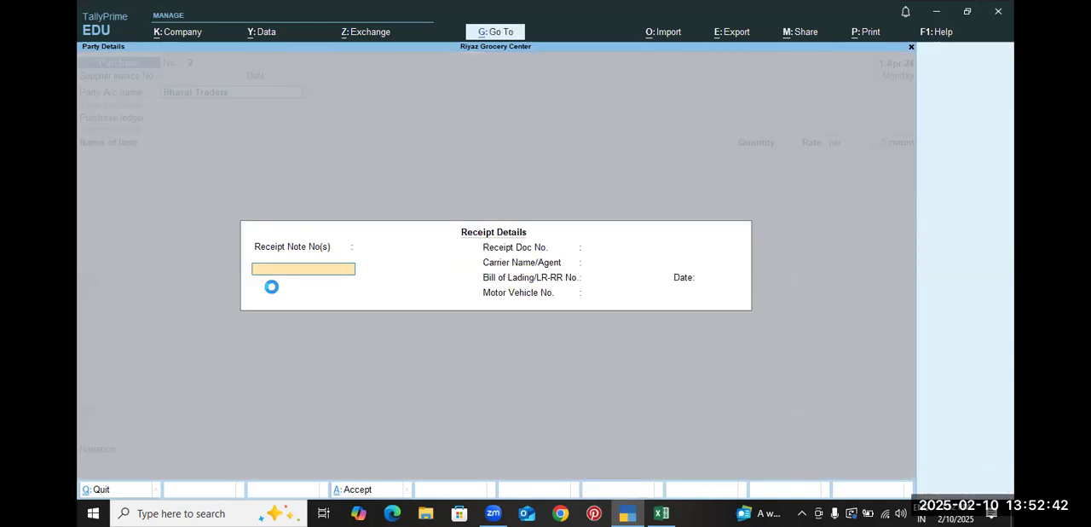
Accept the receipt and party details unchanged and choose PURCHASE as the voucher's purchase ledger
{"action": "key", "text": "ctrl+a"}
{"action": "key", "text": "ctrl+a"}
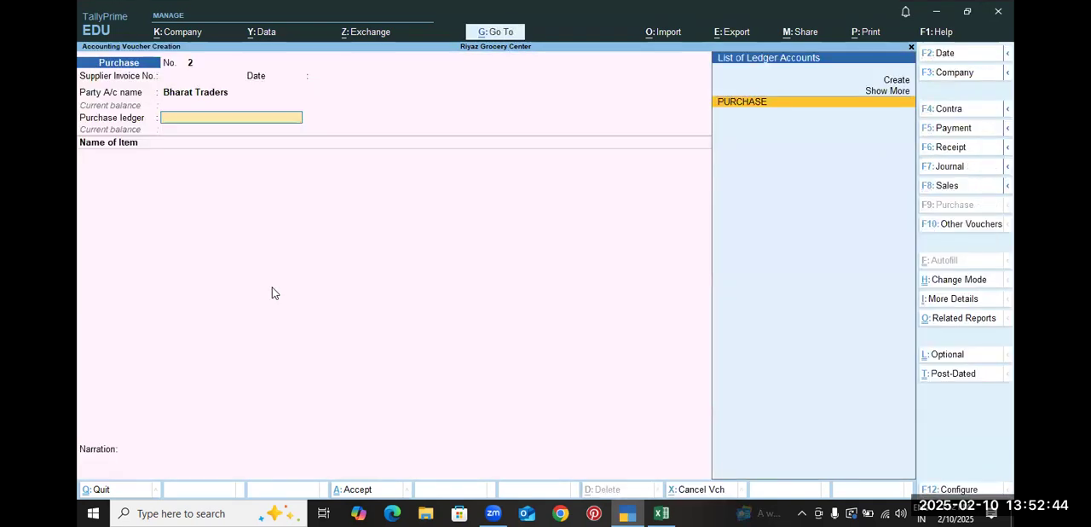
{"action": "key", "text": "Return"}
Check Sugar's 1-Sep unit in the practice sheet, and create a stock item named Suger (1) under the Grocery group
{"action": "key", "text": "alt+Tab"}
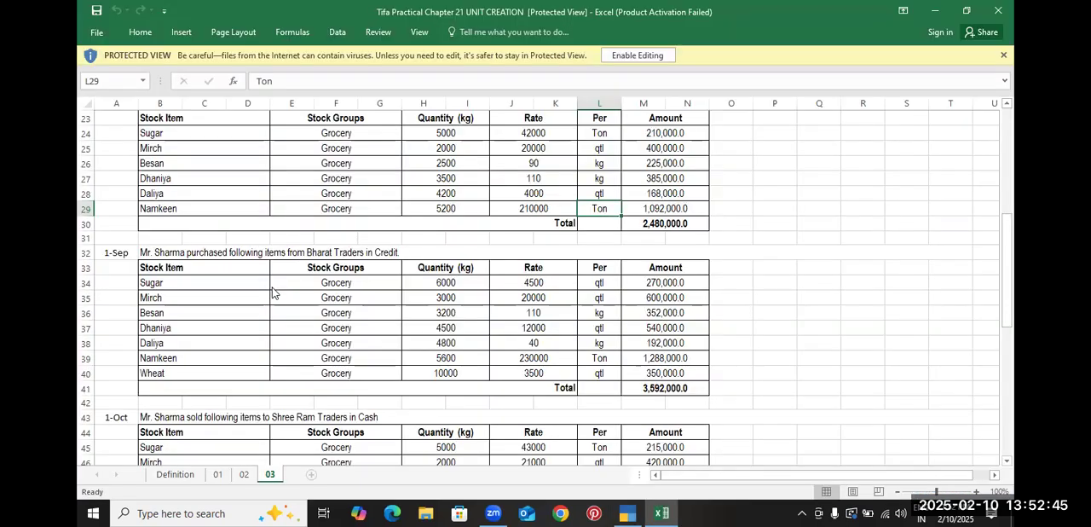
{"action": "left_click", "coordinate": [227, 279]}
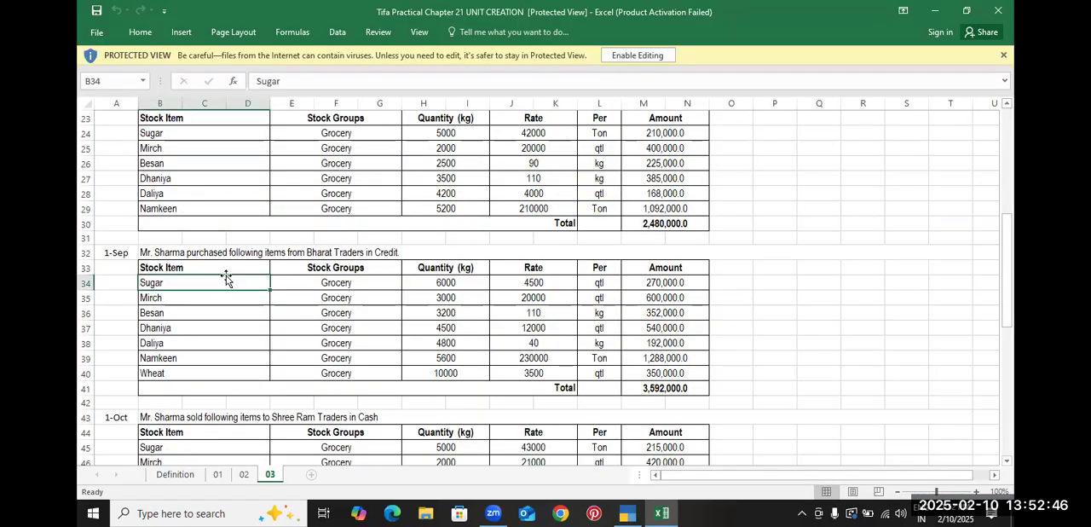
{"action": "left_click", "coordinate": [559, 138]}
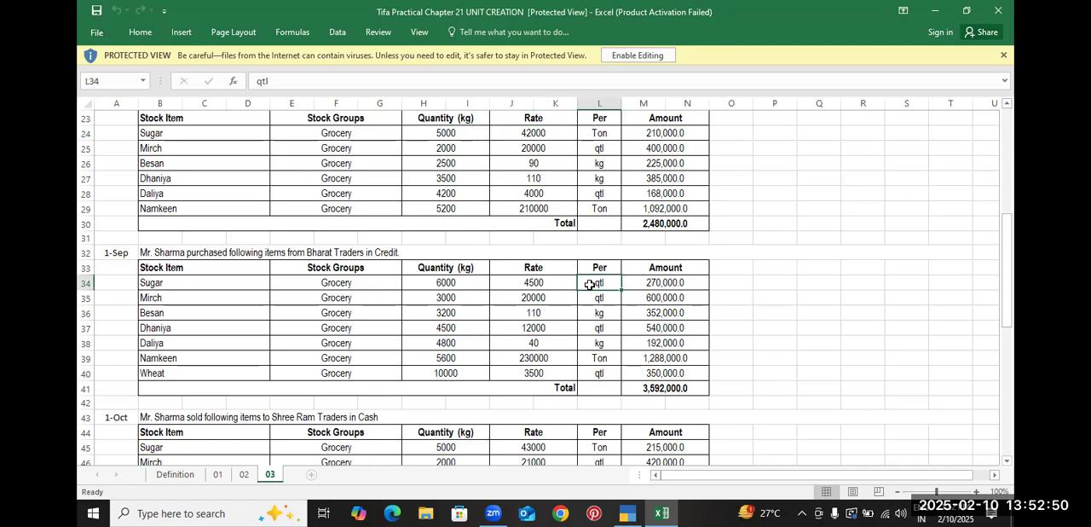
{"action": "key", "text": "alt+Tab"}
{"action": "key", "text": "alt+c"}
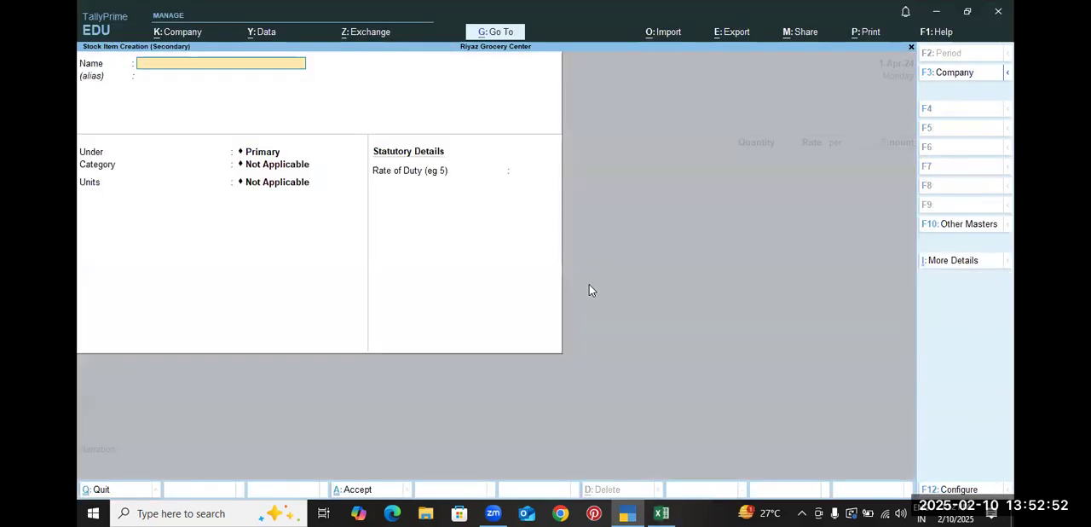
{"action": "type", "text": "Suger (1"}
{"action": "key", "text": "Return"}
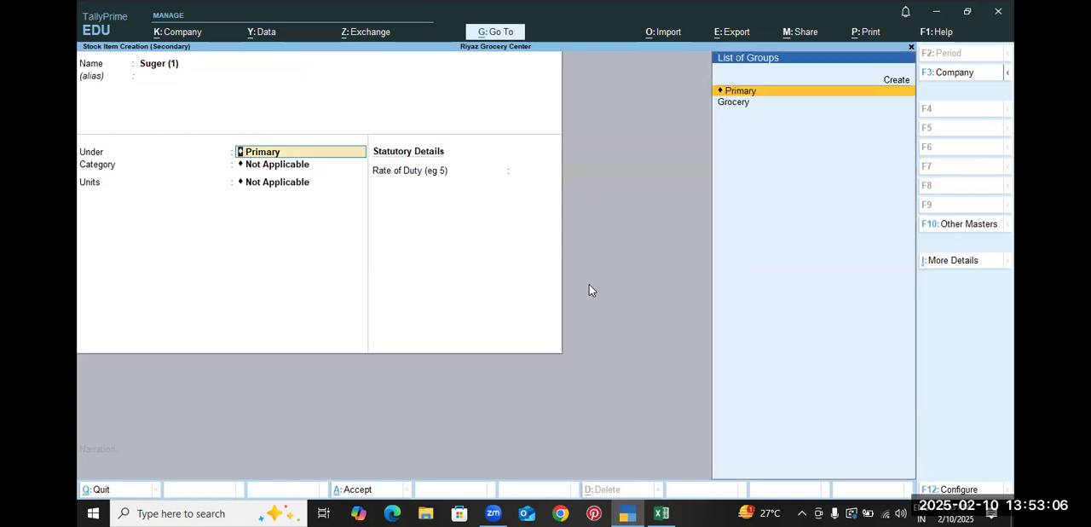
{"action": "key", "text": "Down"}
{"action": "key", "text": "Return"}
{"action": "key", "text": "Return"}
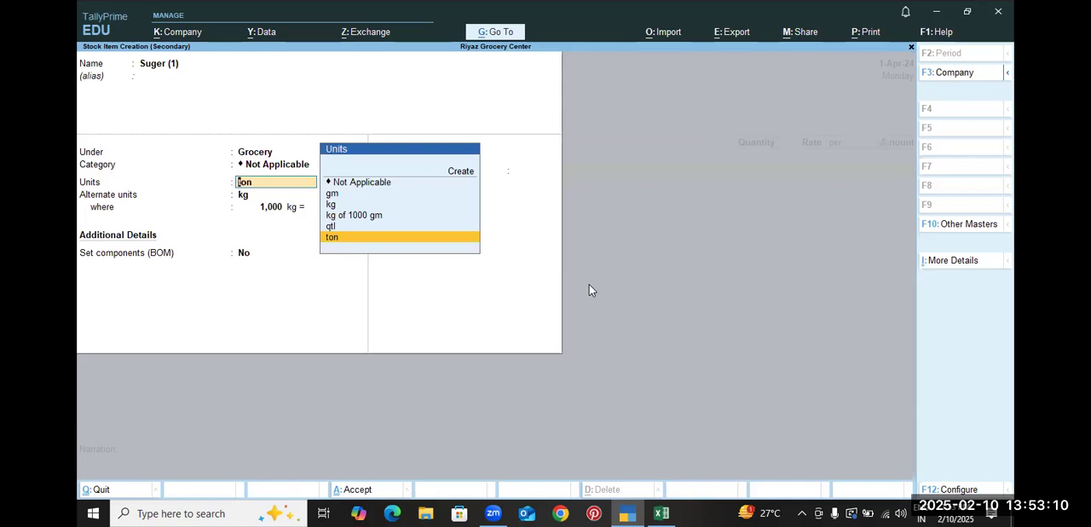
Give Suger (1) the unit qtl with alternate unit kg, where 100 kg equals 1 qtl, and save the stock item
{"action": "key", "text": "Up"}
{"action": "key", "text": "Return"}
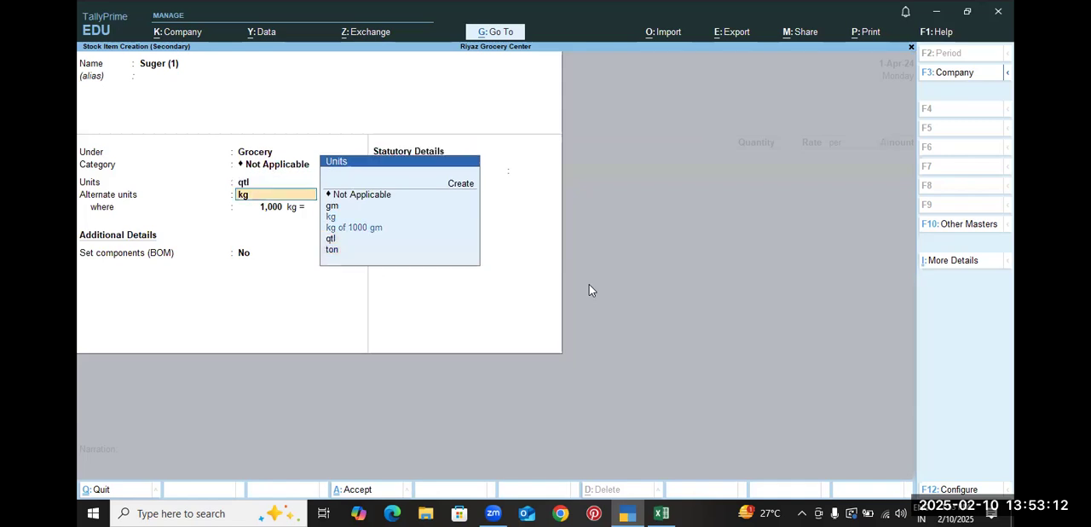
{"action": "key", "text": "Return"}
{"action": "type", "text": "100"}
{"action": "key", "text": "Return"}
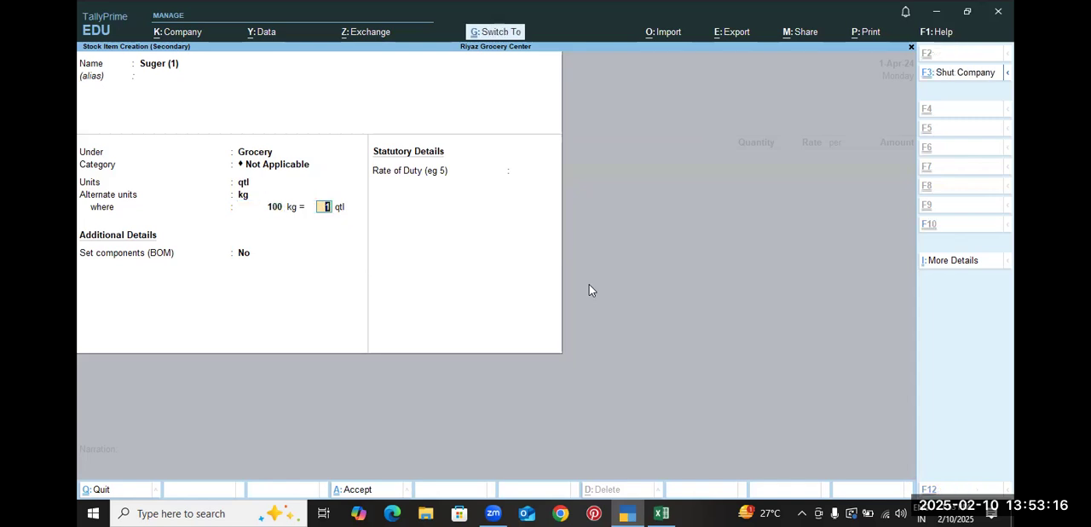
{"action": "key", "text": "ctrl+a"}
Enter 60 qtl at a rate of 4,500 per qtl on the Suger (1) line, based on the practice sheet's 1-Sep Sugar row
{"action": "key", "text": "alt+Tab"}
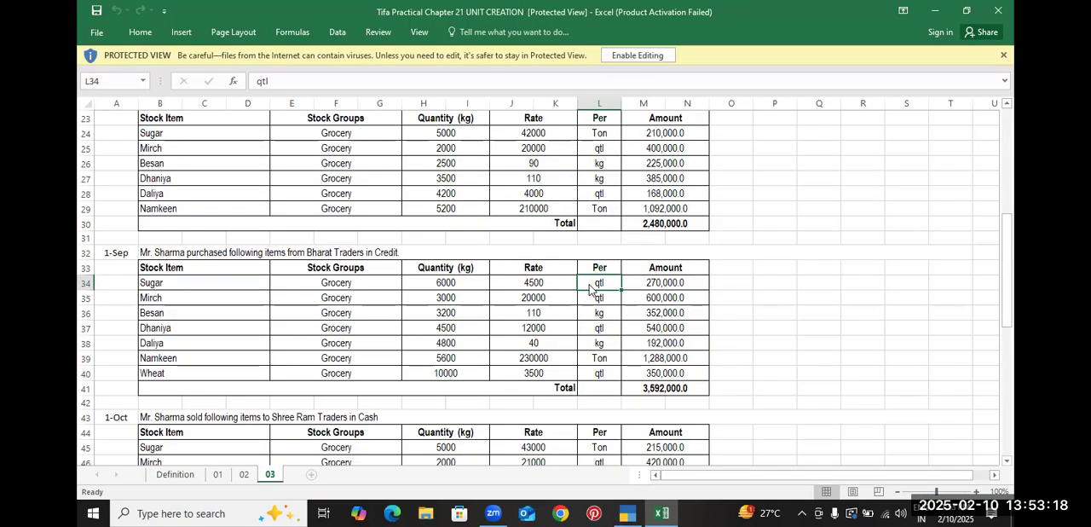
{"action": "left_click", "coordinate": [470, 286]}
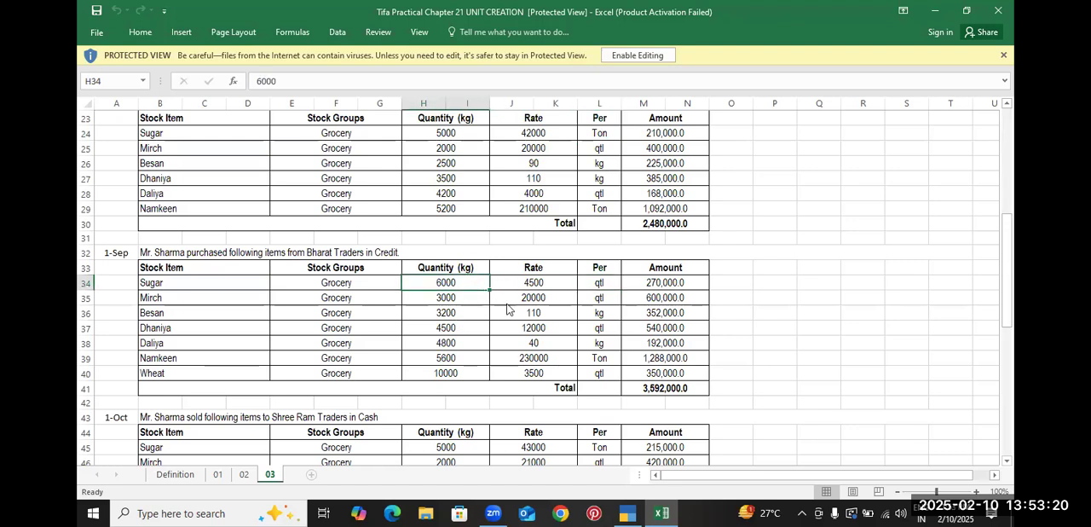
{"action": "key", "text": "alt+Tab"}
{"action": "type", "text": "60"}
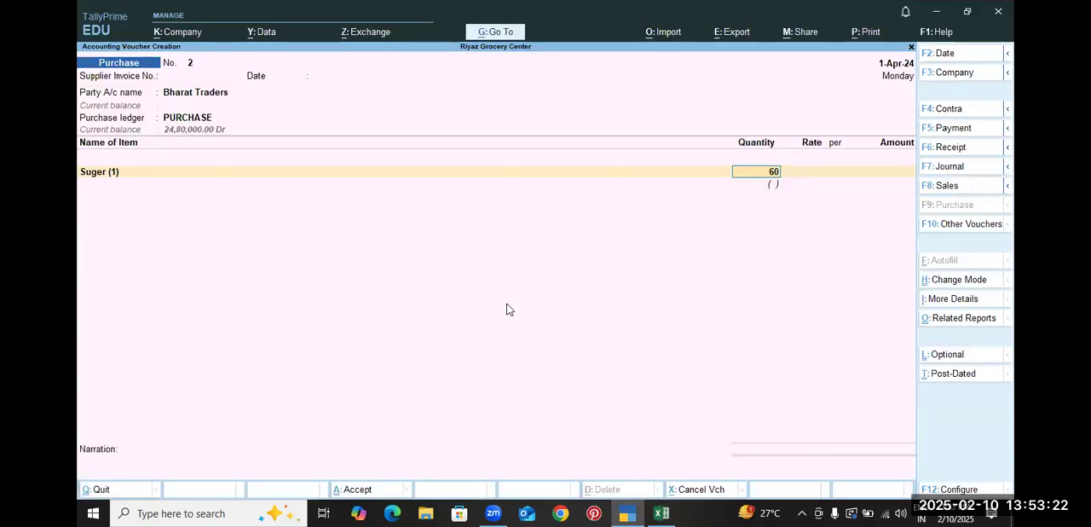
{"action": "key", "text": "Return"}
{"action": "key", "text": "alt+Tab"}
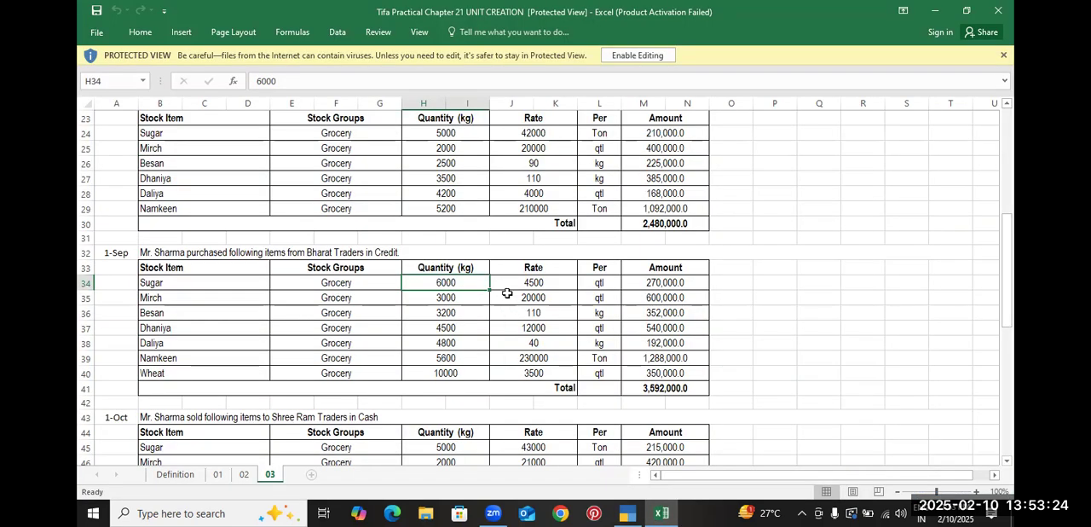
{"action": "left_click", "coordinate": [557, 282]}
{"action": "key", "text": "alt+Tab"}
{"action": "type", "text": "4,500"}
{"action": "key", "text": "Return"}
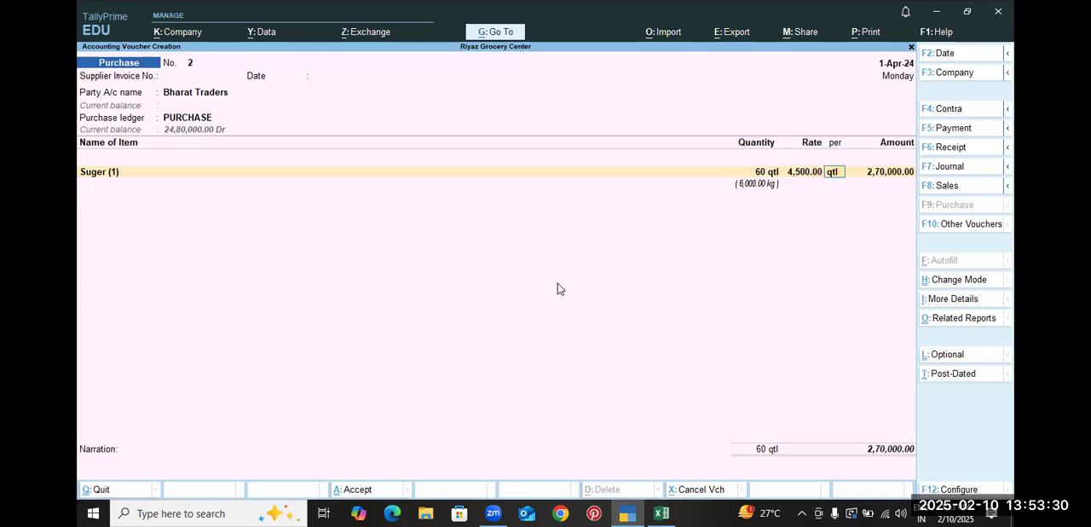
Compare the Suger (1) line's amount with the 1-Sep Sugar amount in the practice sheet, and look up the next item
{"action": "key", "text": "alt+Tab"}
{"action": "left_click", "coordinate": [688, 281]}
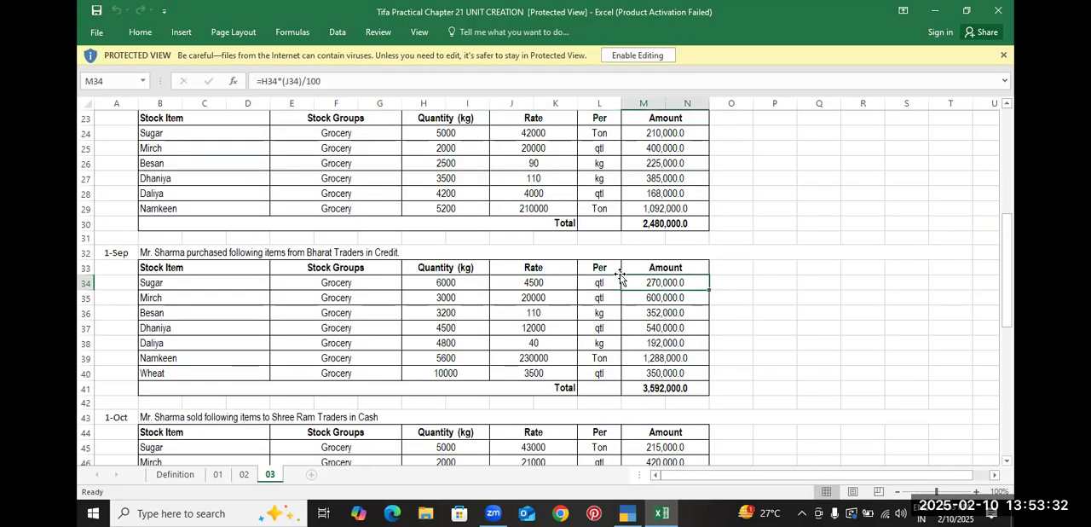
{"action": "left_click", "coordinate": [232, 302]}
{"action": "key", "text": "alt+Tab"}
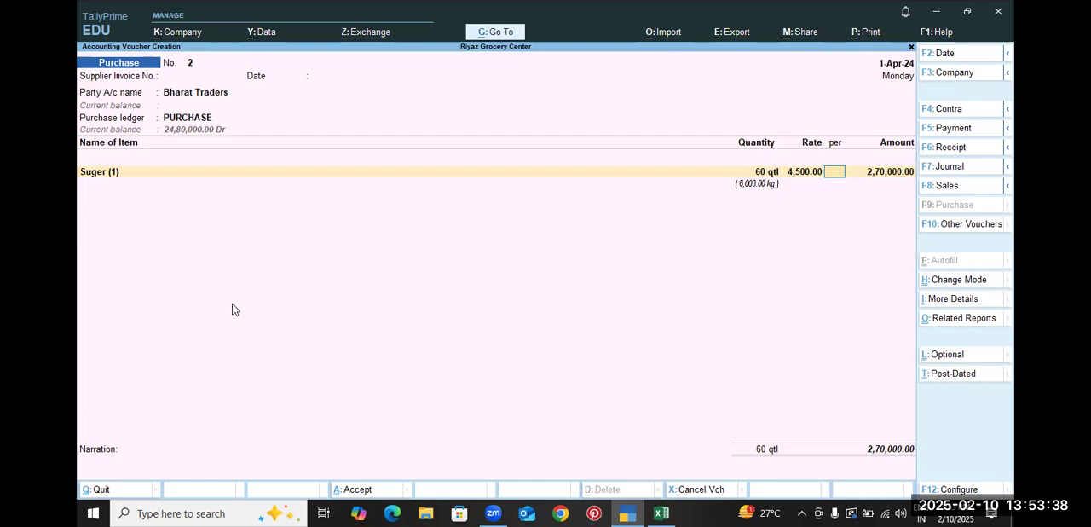
Go back from the per-unit entry to the item name of the Suger (1) line in the purchase voucher
{"action": "type", "text": "l"}
{"action": "key", "text": "BackSpace"}
{"action": "key", "text": "BackSpace"}
{"action": "key", "text": "BackSpace"}
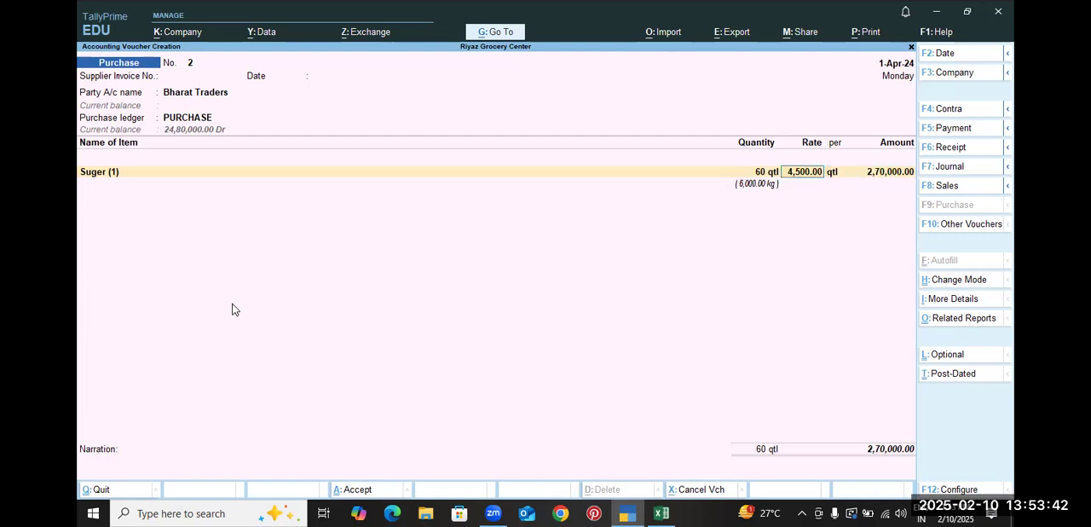
{"action": "key", "text": "alt+c"}
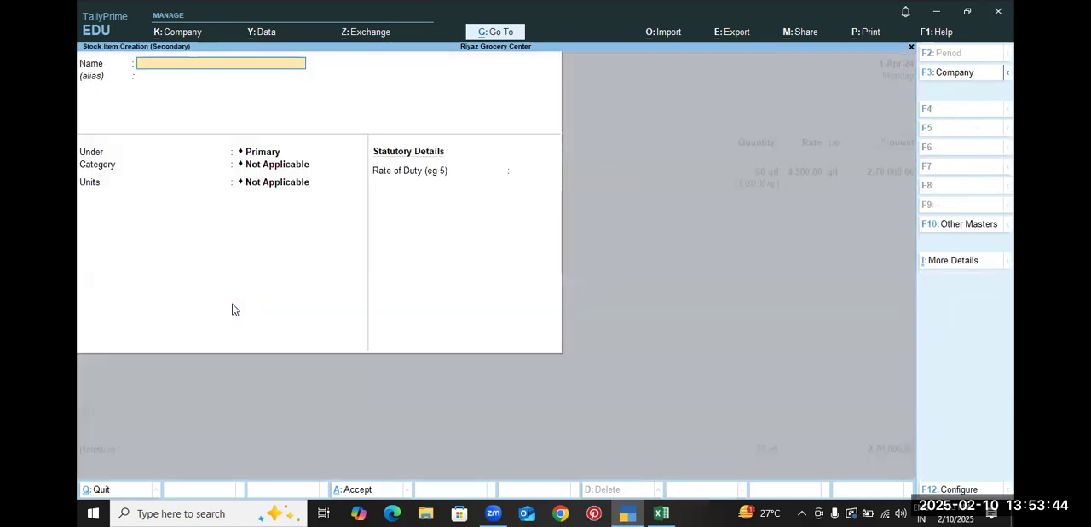
{"action": "key", "text": "alt+Tab"}
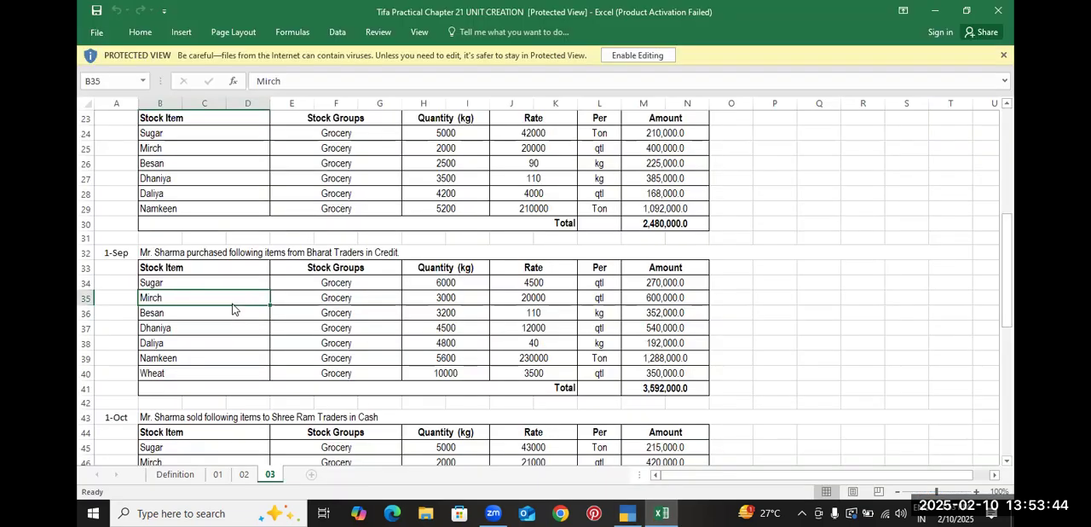
{"action": "left_click", "coordinate": [192, 131]}
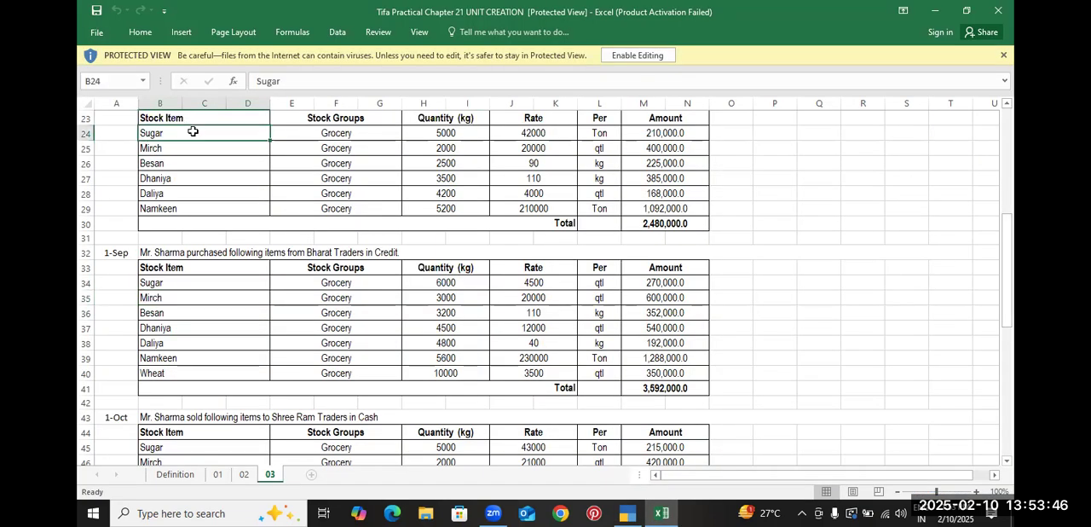
{"action": "left_click", "coordinate": [600, 135]}
{"action": "left_click", "coordinate": [377, 281]}
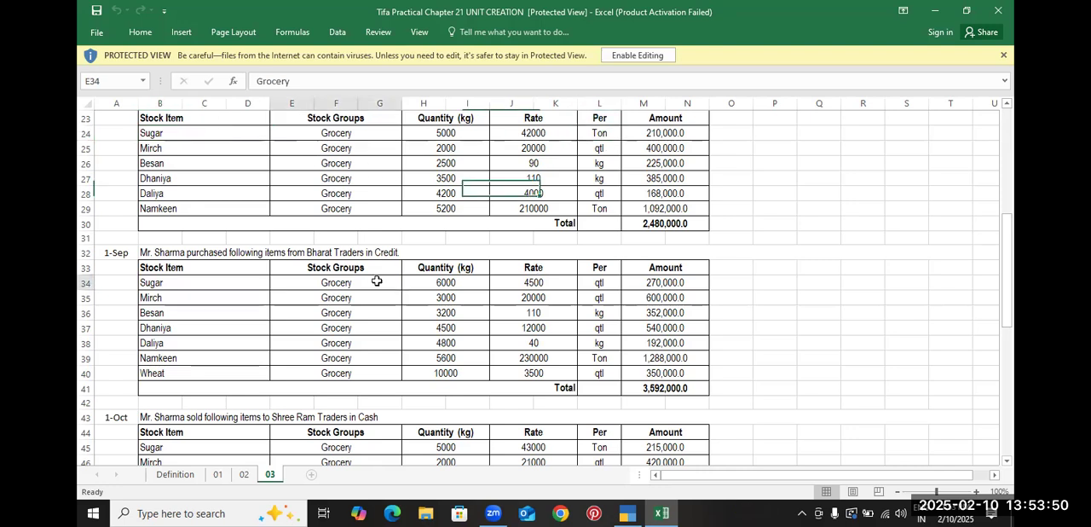
{"action": "key", "text": "alt+Tab"}
{"action": "key", "text": "Escape"}
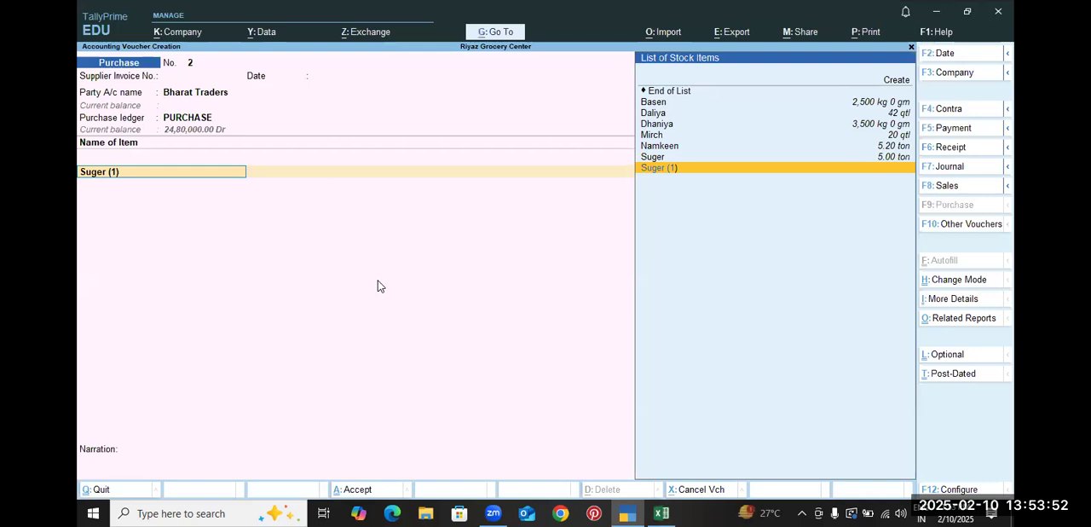
Compare the Suger (1) stock item's unit settings with the Sugar units in the practice sheet's two purchases, leaving the item unaltered
{"action": "key", "text": "ctrl+Return"}
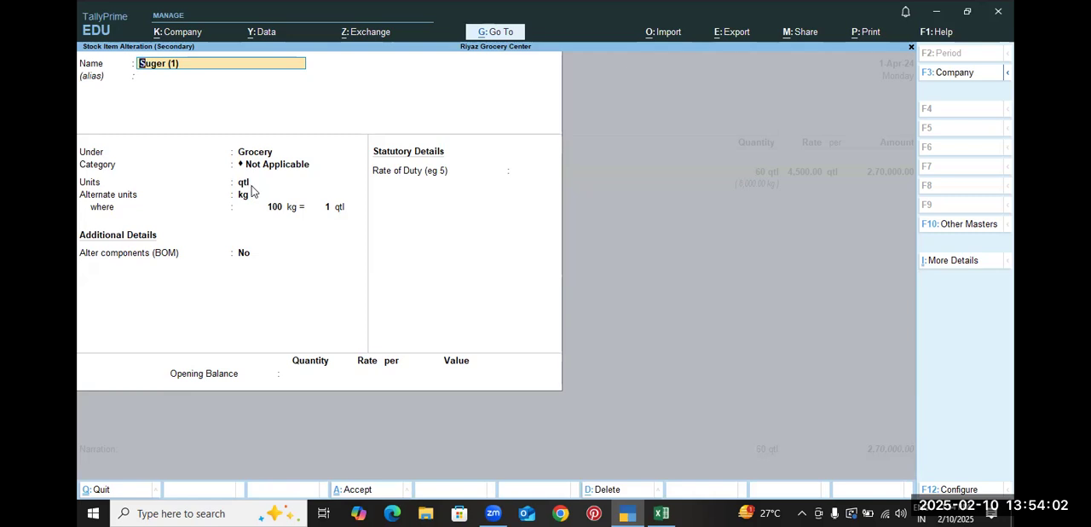
{"action": "key", "text": "alt+Tab"}
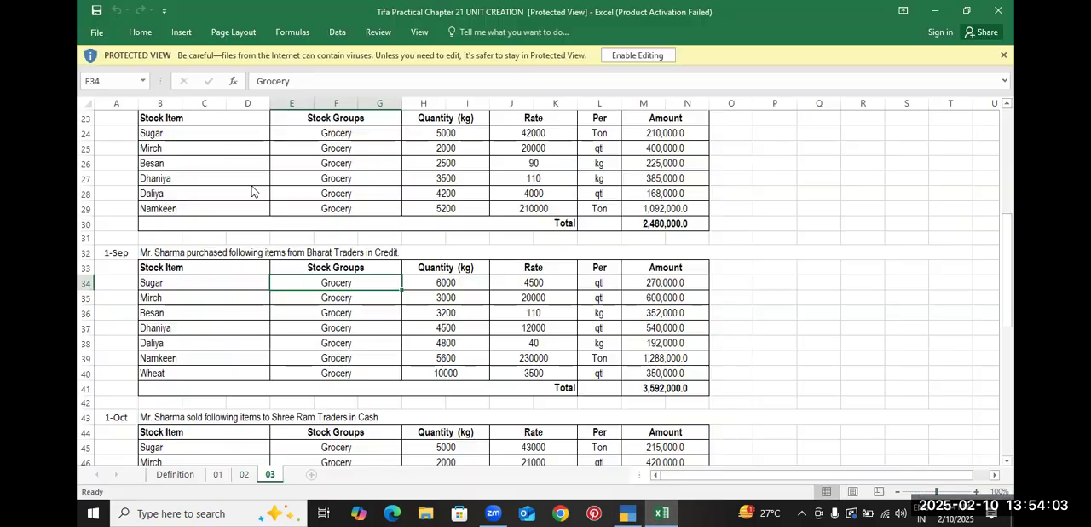
{"action": "left_click", "coordinate": [603, 282]}
{"action": "left_click", "coordinate": [595, 136]}
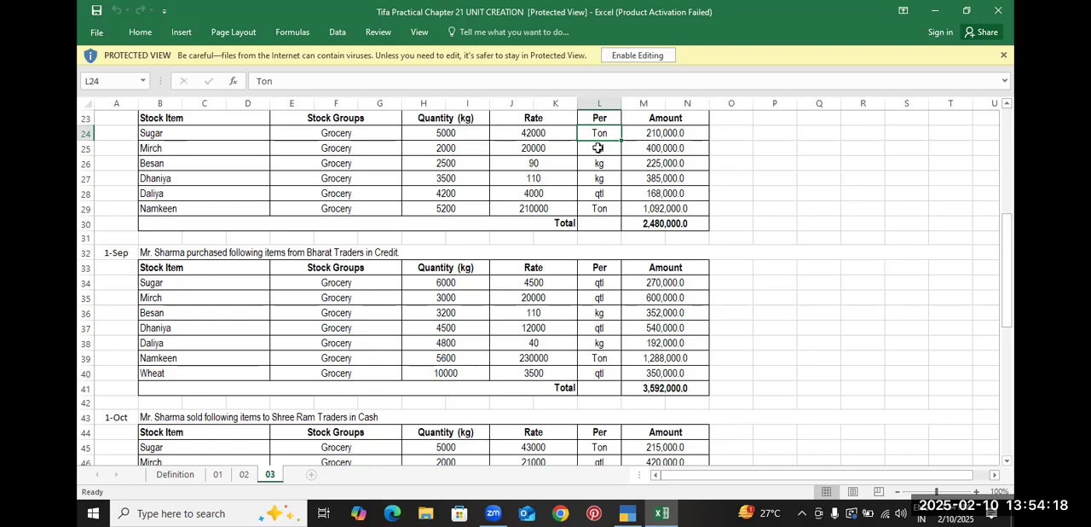
{"action": "key", "text": "alt"}
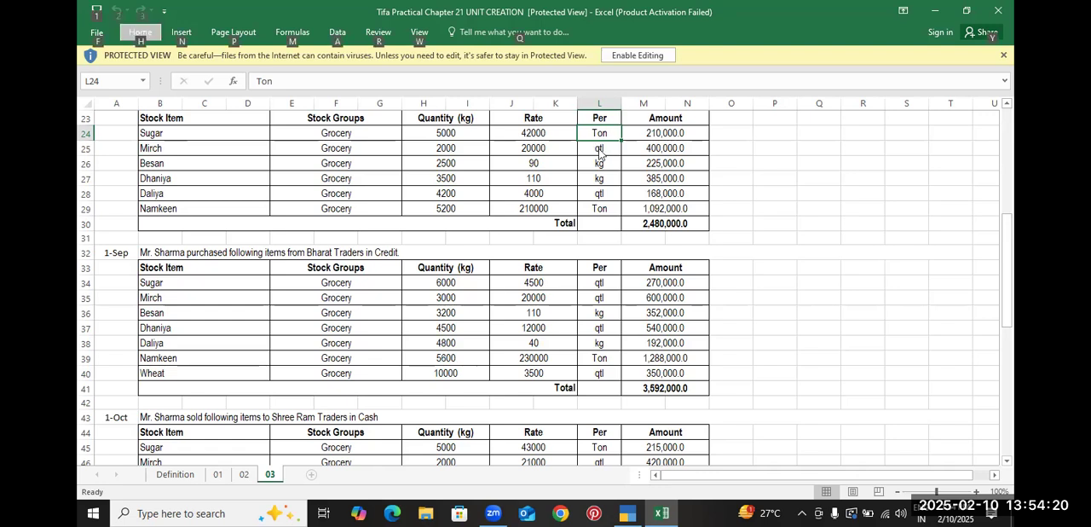
{"action": "key", "text": "alt+Tab"}
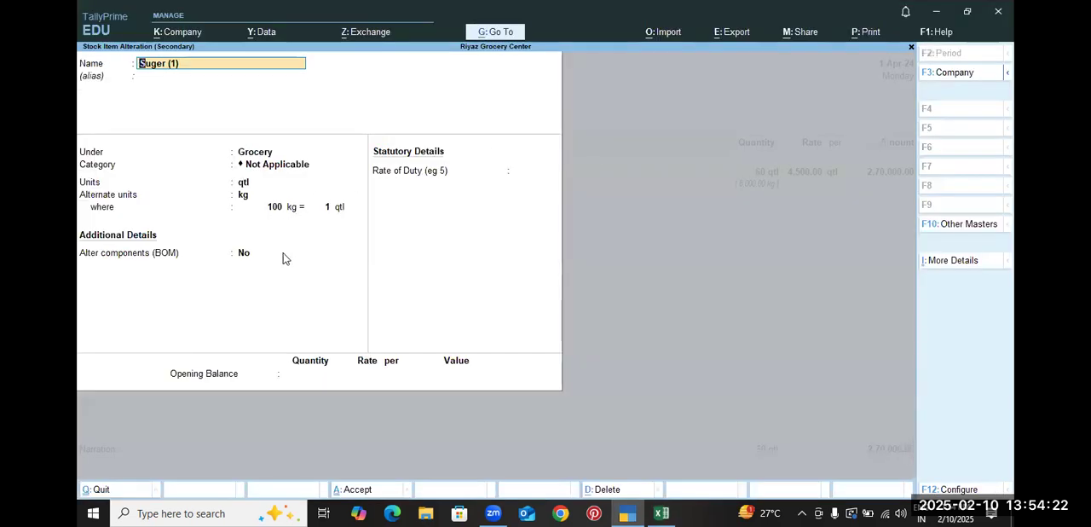
{"action": "key", "text": "Escape"}
{"action": "key", "text": "Escape"}
{"action": "key", "text": "y"}
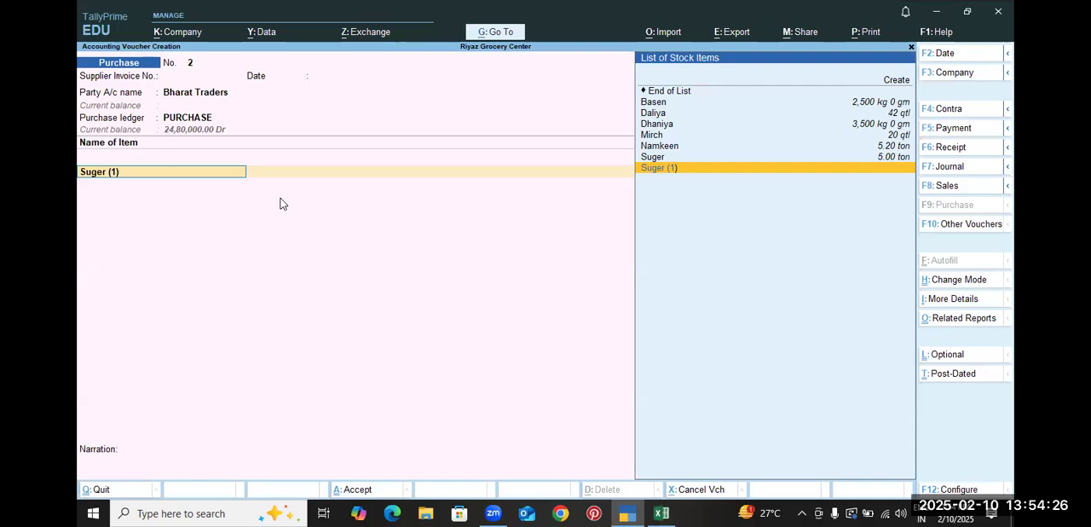
Switch the voucher line to Suger and review that stock item's unit and alternate unit settings without altering them
{"action": "key", "text": "Up"}
{"action": "key", "text": "Return"}
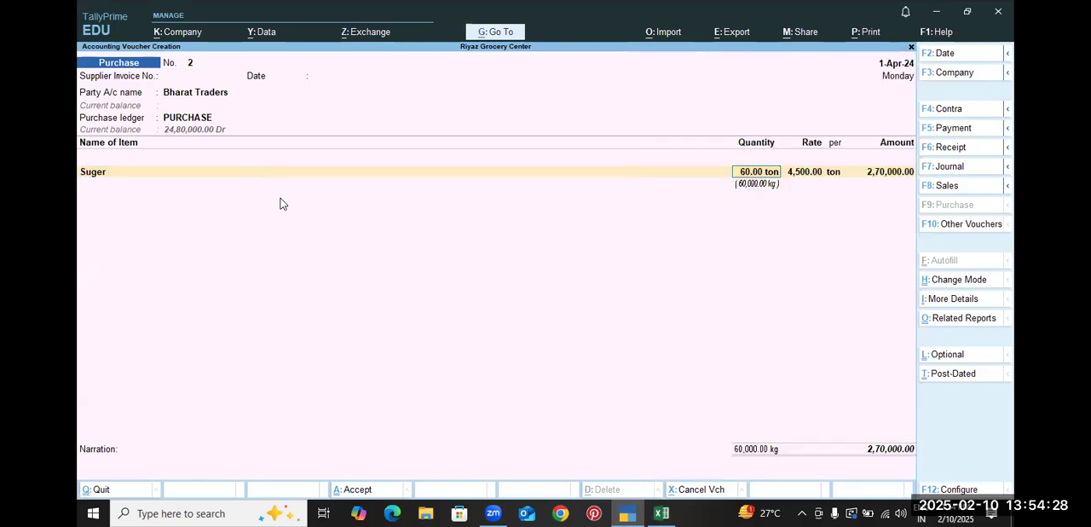
{"action": "key", "text": "BackSpace"}
{"action": "key", "text": "alt+c"}
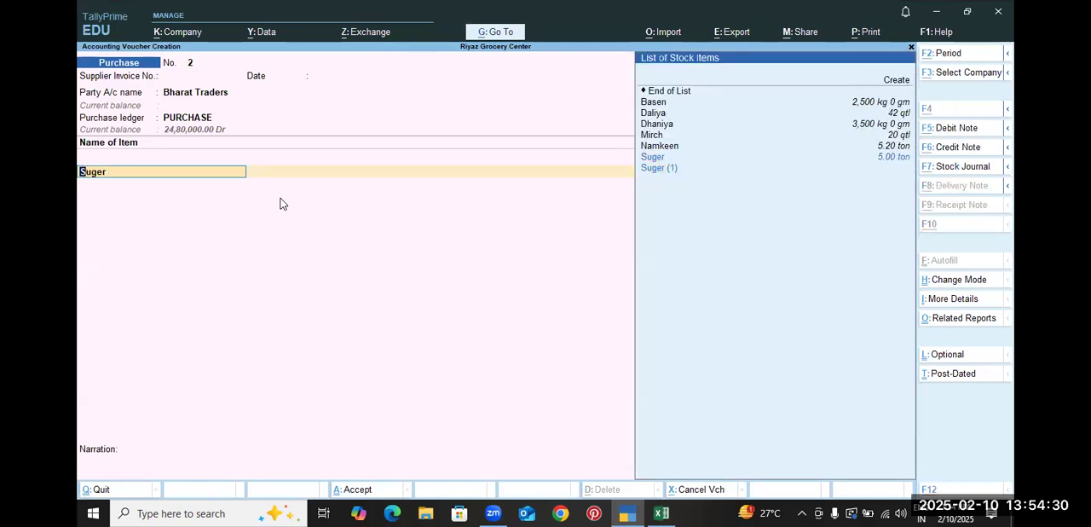
{"action": "key", "text": "Escape"}
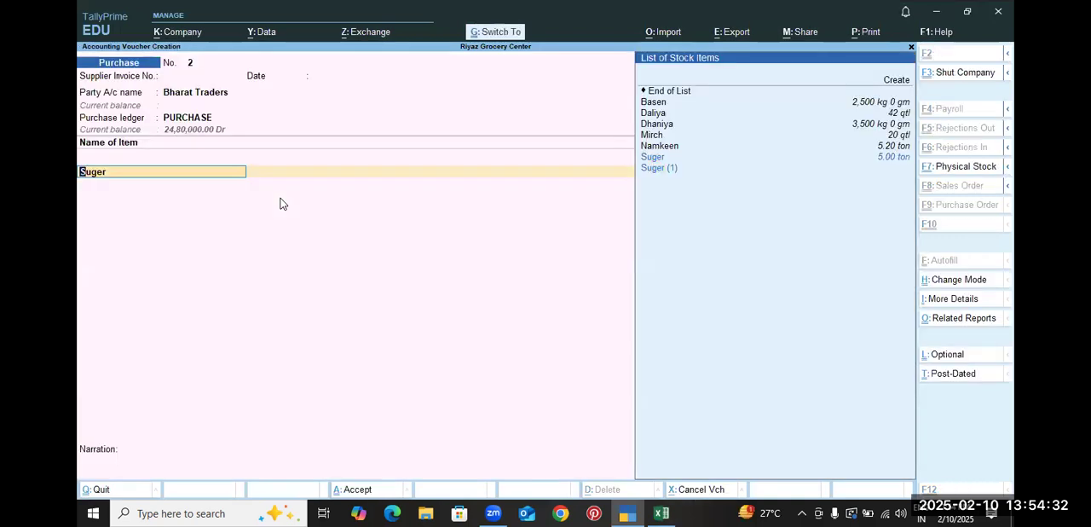
{"action": "key", "text": "ctrl+Return"}
{"action": "key", "text": "Return"}
{"action": "key", "text": "Return"}
{"action": "key", "text": "BackSpace"}
{"action": "key", "text": "Return"}
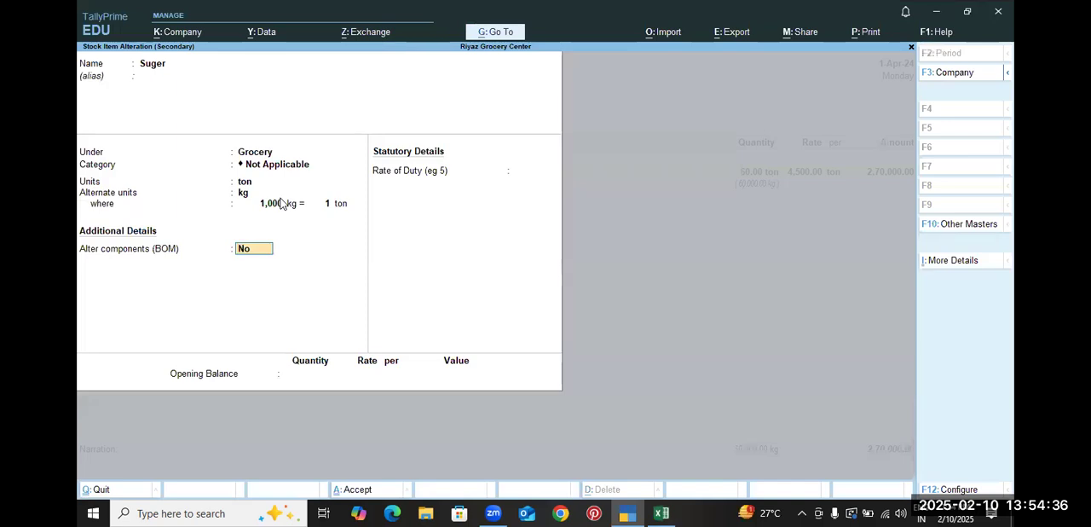
{"action": "key", "text": "BackSpace"}
{"action": "key", "text": "Return"}
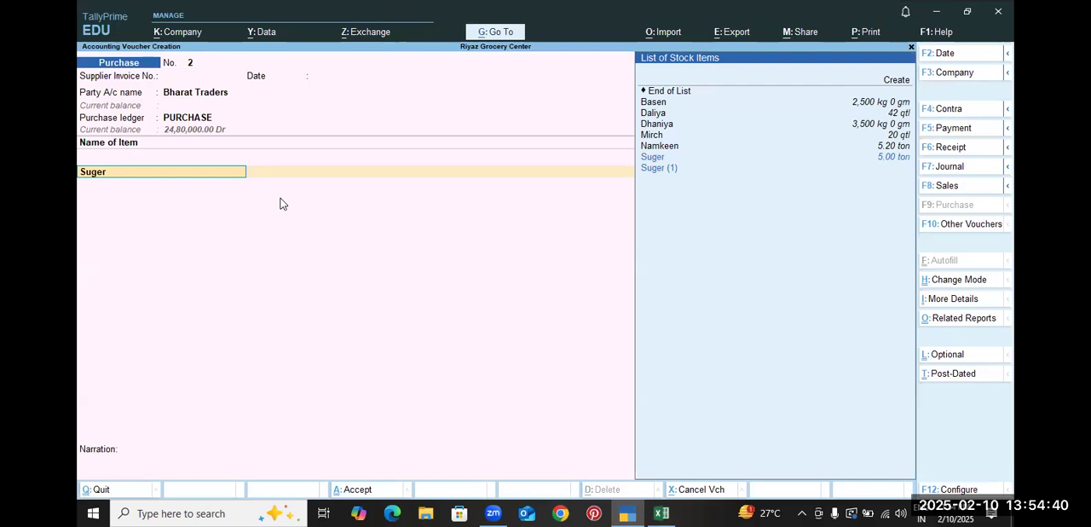
Select Suger (1) again on the purchase line and set its quantity to 60 qtl
{"action": "key", "text": "Down"}
{"action": "key", "text": "Return"}
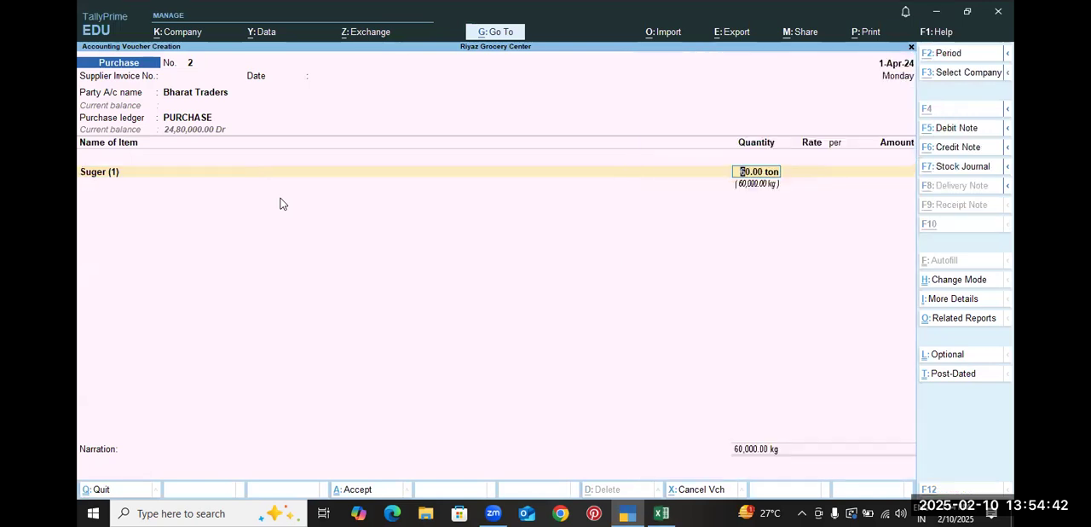
{"action": "key", "text": "alt+Tab"}
{"action": "key", "text": "alt+Tab"}
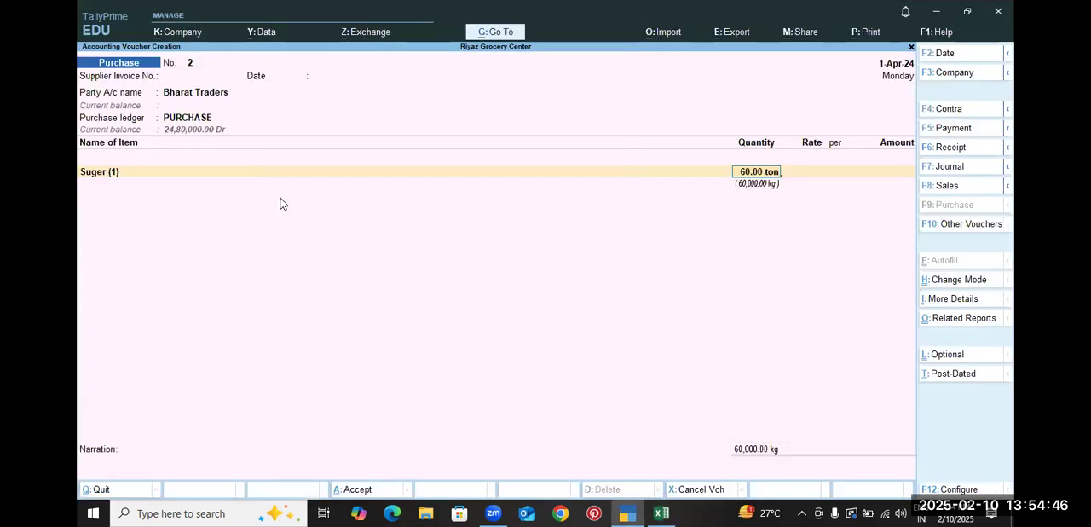
{"action": "key", "text": "BackSpace"}
{"action": "key", "text": "BackSpace"}
{"action": "key", "text": "BackSpace"}
{"action": "key", "text": "BackSpace"}
{"action": "key", "text": "BackSpace"}
{"action": "key", "text": "BackSpace"}
{"action": "key", "text": "BackSpace"}
{"action": "type", "text": "qtl"}
{"action": "key", "text": "Return"}
Enter a rate of 4,500 per qtl on the Suger (1) line, based on the practice sheet
{"action": "key", "text": "alt+Tab"}
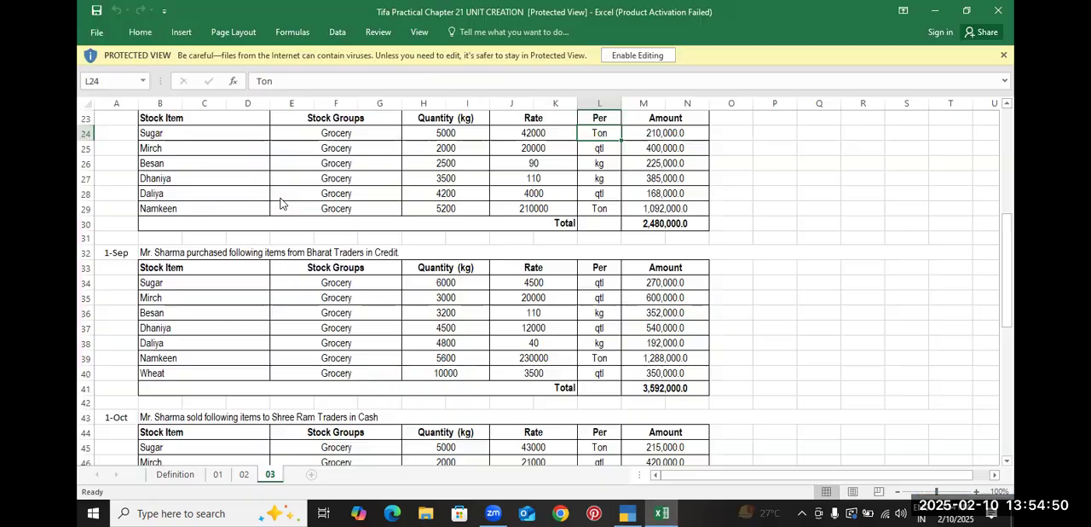
{"action": "key", "text": "alt+Tab"}
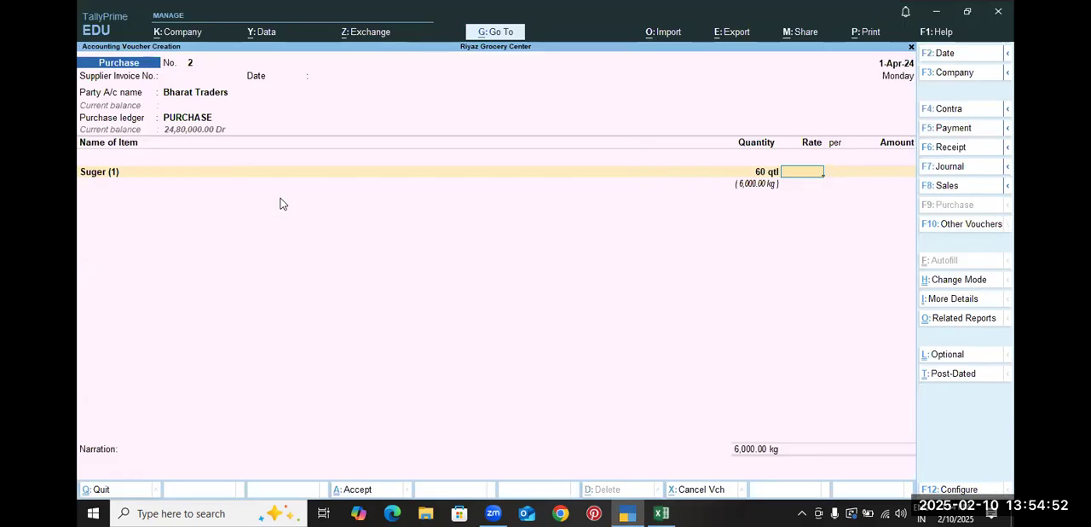
{"action": "type", "text": "4,500"}
{"action": "key", "text": "Return"}
{"action": "key", "text": "Return"}
Add Mirch as the second purchase item with a quantity of 30 qtl, following the sheet's 1-Sep row
{"action": "key", "text": "alt+Tab"}
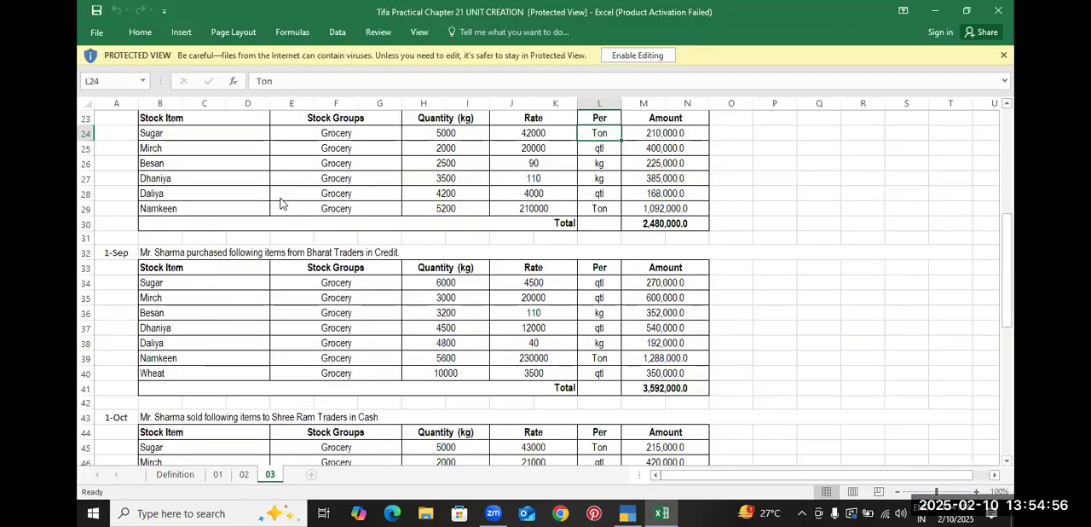
{"action": "key", "text": "alt+Tab"}
{"action": "type", "text": "M"}
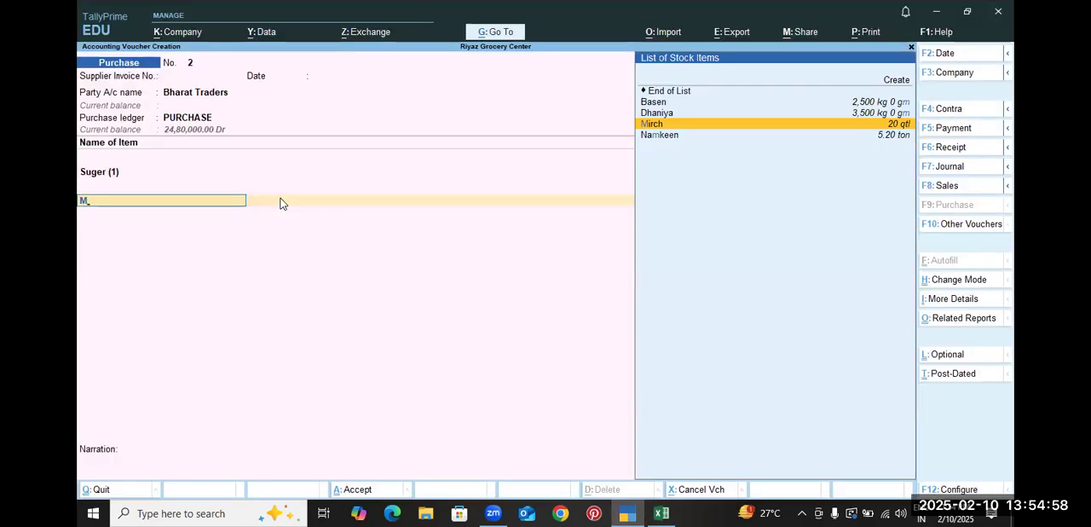
{"action": "key", "text": "Return"}
{"action": "key", "text": "alt+Tab"}
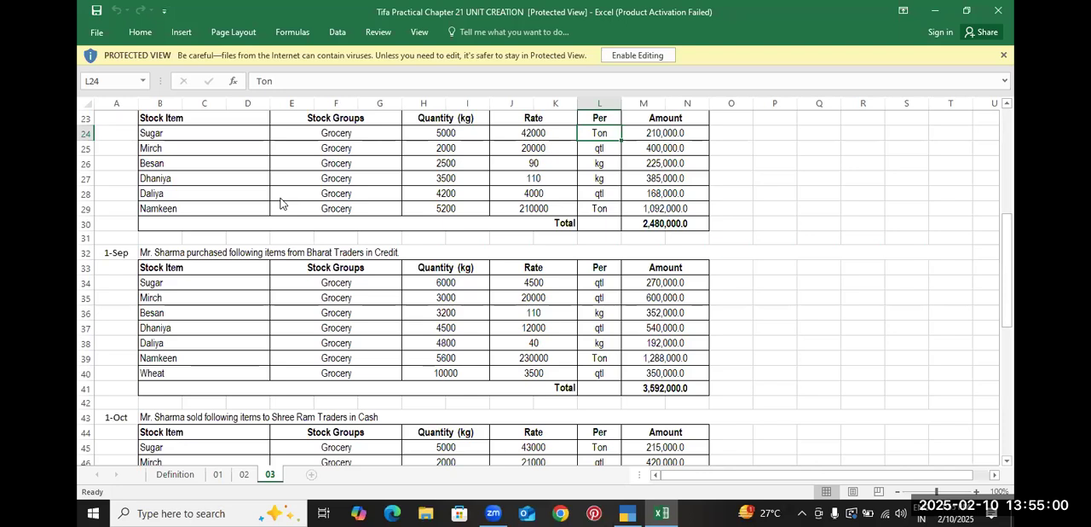
{"action": "key", "text": "alt+Tab"}
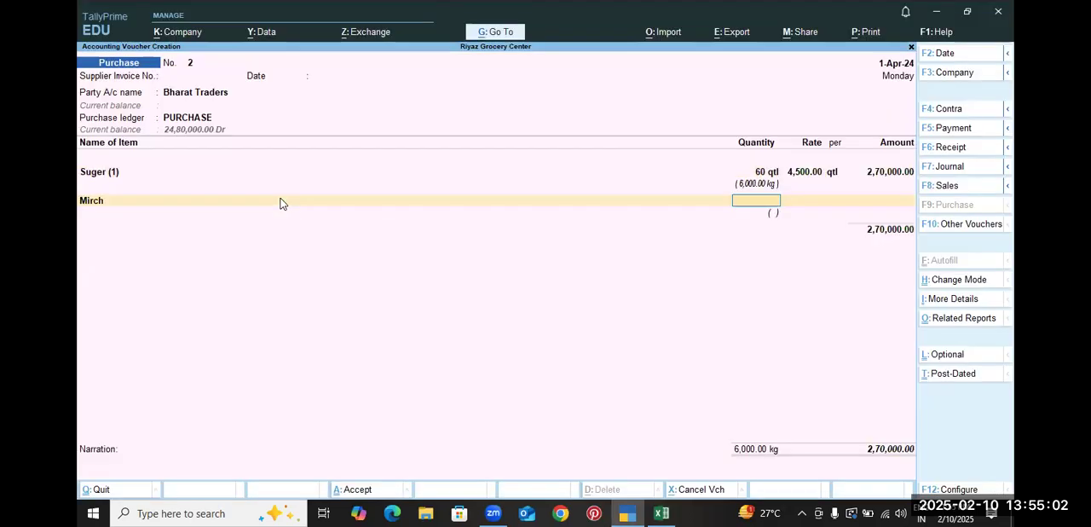
{"action": "type", "text": "0"}
{"action": "key", "text": "Return"}
Set the Mirch rate to 20,000 per qtl and complete the line after checking it against the practice sheet
{"action": "key", "text": "alt+Tab"}
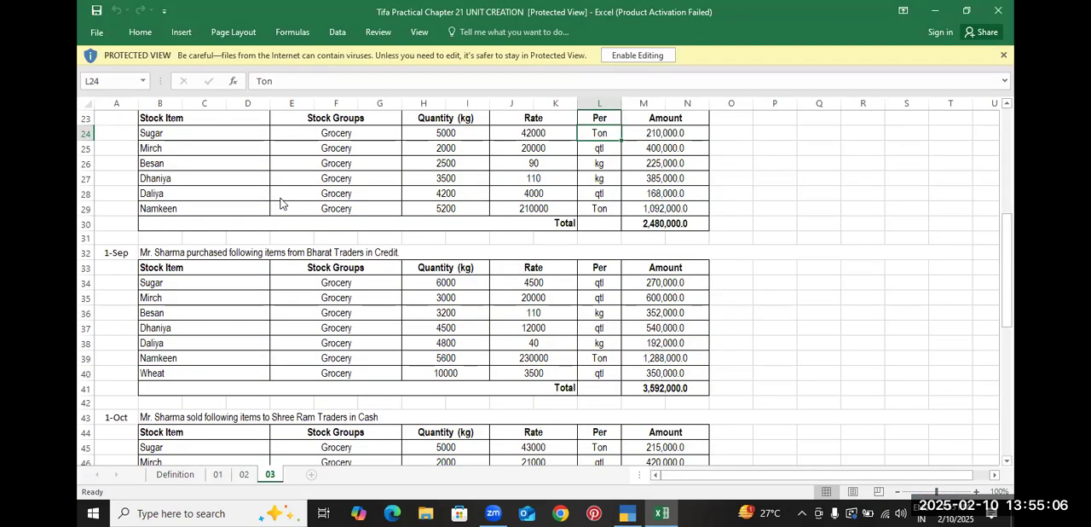
{"action": "key", "text": "alt+Tab"}
{"action": "type", "text": "2000"}
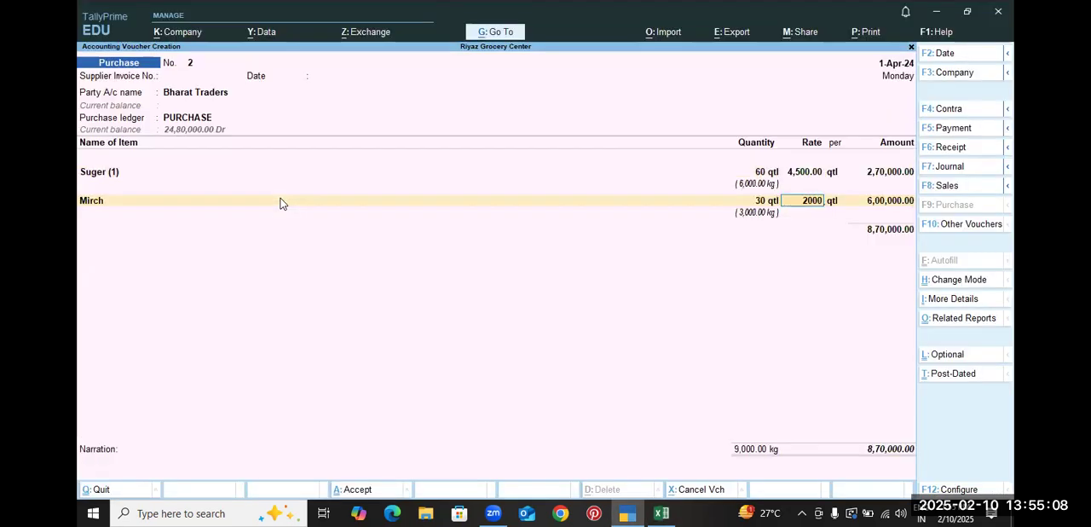
{"action": "type", "text": "0"}
{"action": "key", "text": "Return"}
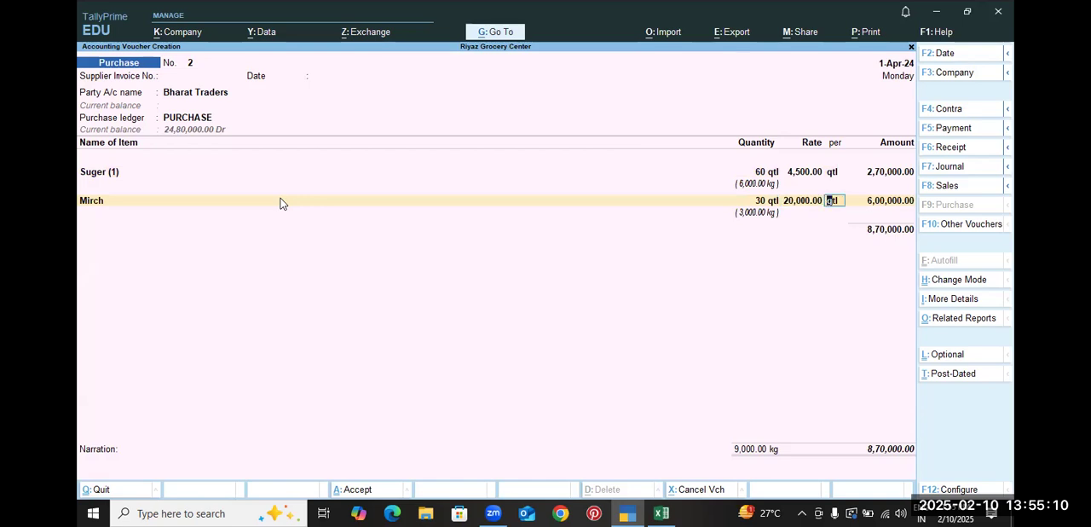
{"action": "key", "text": "alt+Tab"}
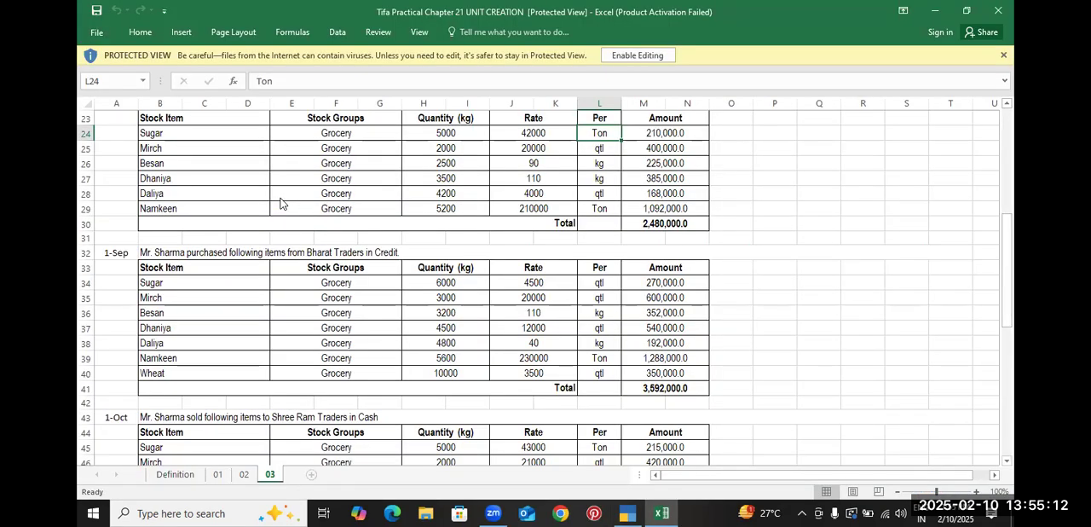
{"action": "key", "text": "alt+Tab"}
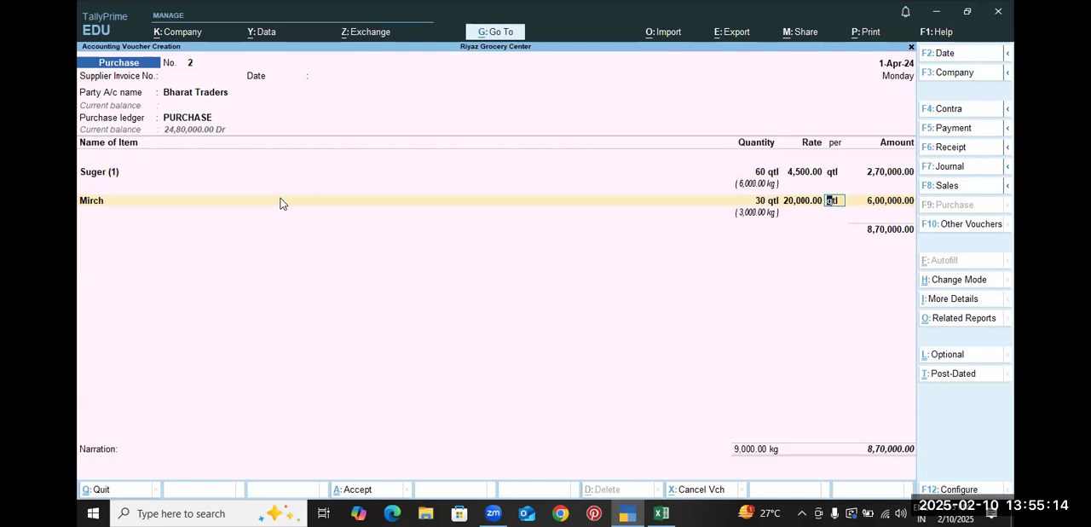
{"action": "key", "text": "Return"}
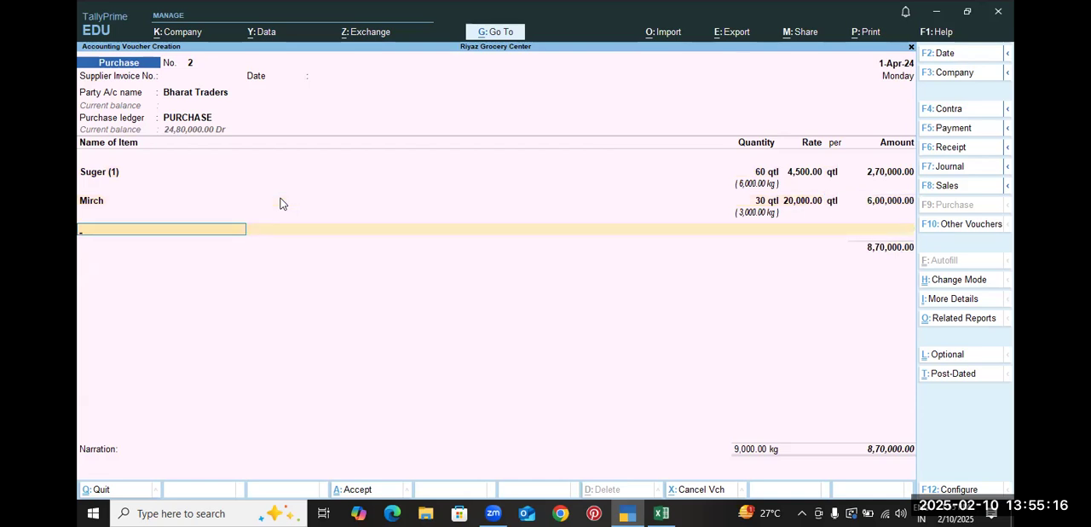
Add Basen as the third purchase item with a quantity of 3,200 kg from the practice sheet
{"action": "key", "text": "Return"}
{"action": "key", "text": "alt+Tab"}
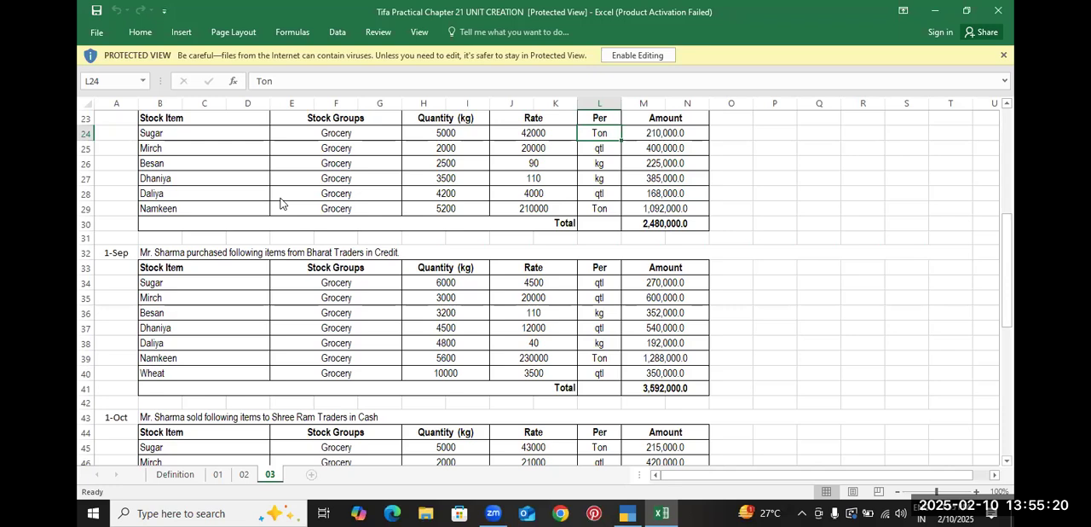
{"action": "key", "text": "alt+Tab"}
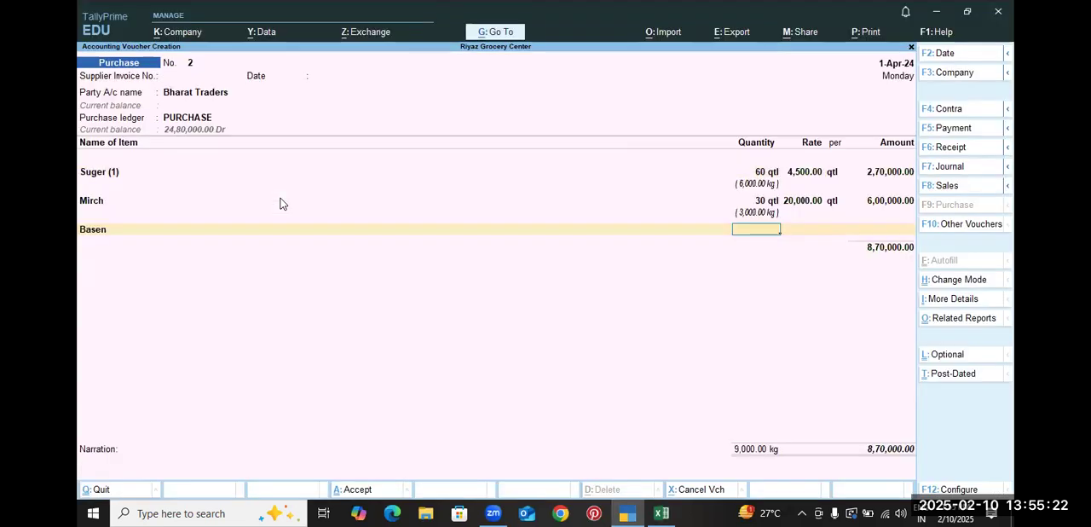
{"action": "type", "text": "00"}
{"action": "key", "text": "Return"}
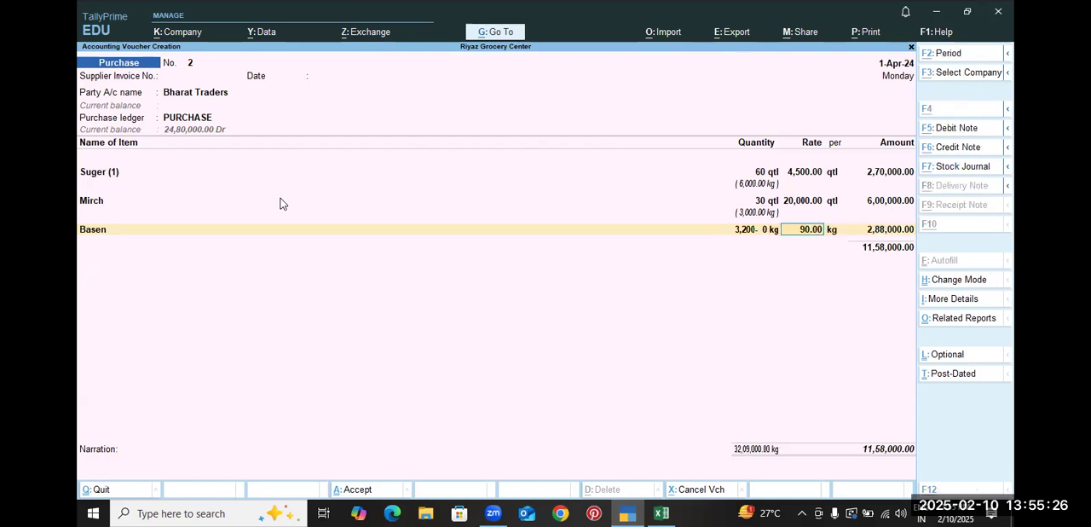
Set the Basen rate to 110 per kg and complete the line after checking it against the practice sheet
{"action": "key", "text": "alt+Tab"}
{"action": "key", "text": "alt+Tab"}
{"action": "type", "text": "11"}
{"action": "key", "text": "Return"}
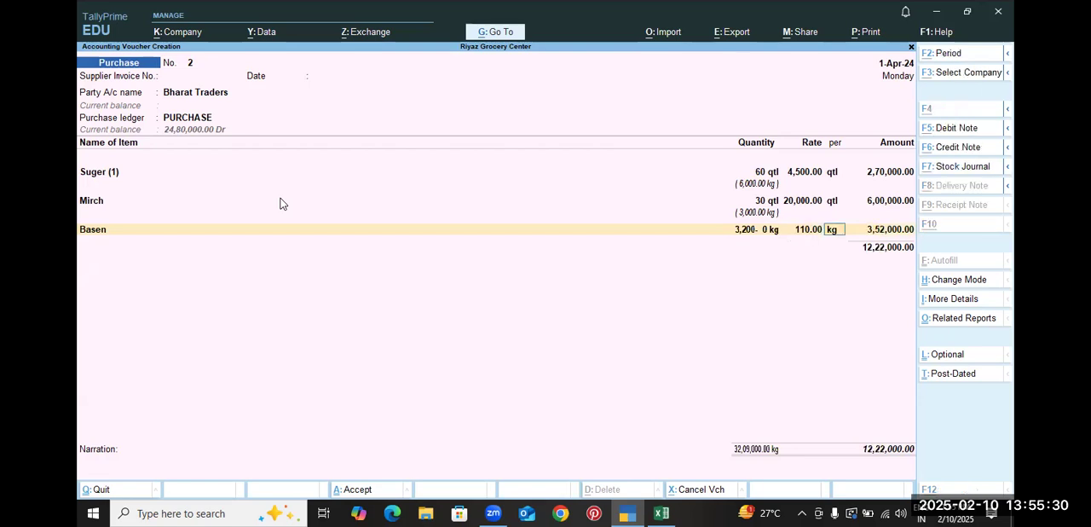
{"action": "key", "text": "alt+Tab"}
{"action": "key", "text": "alt+Tab"}
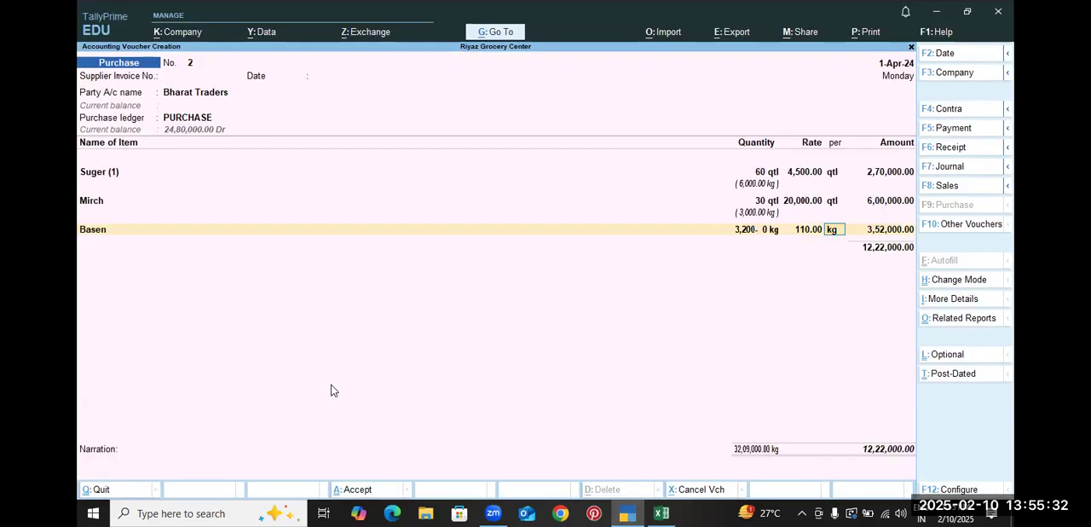
{"action": "key", "text": "Return"}
{"action": "key", "text": "Return"}
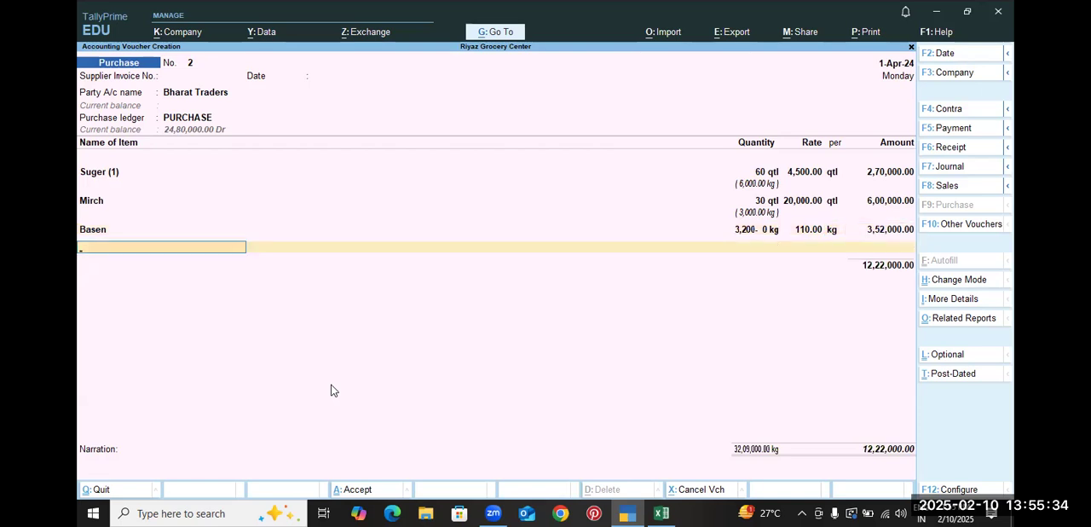
Add Dhaniya as the fourth purchase item with a quantity of 4,500 kg, and check its rate in the practice sheet
{"action": "type", "text": "D"}
{"action": "key", "text": "Down"}
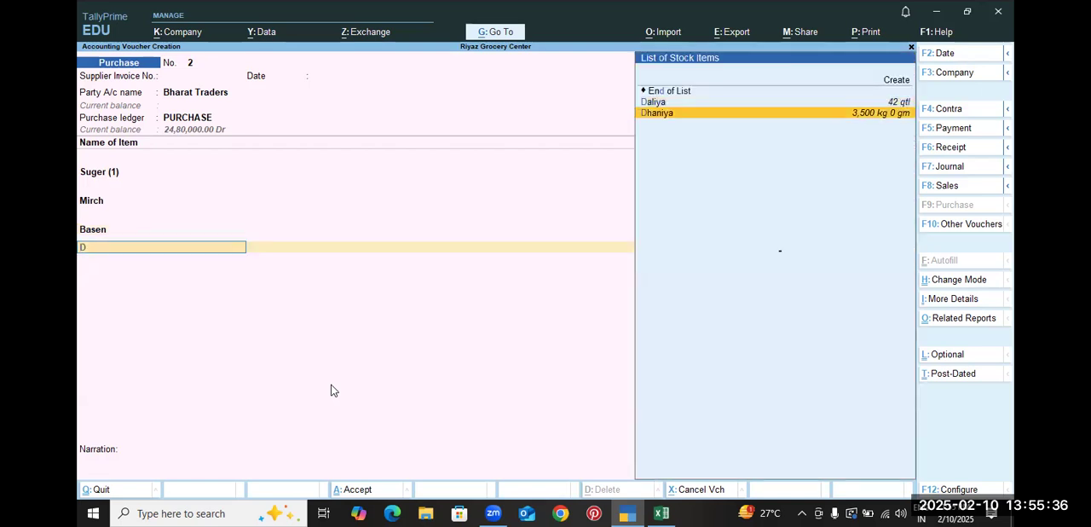
{"action": "key", "text": "Return"}
{"action": "key", "text": "alt+Tab"}
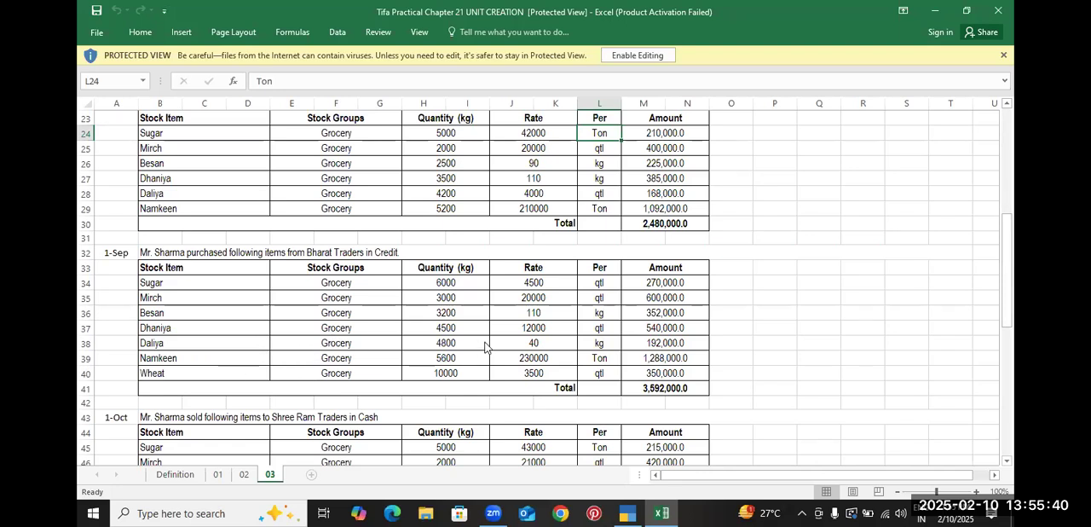
{"action": "key", "text": "alt+Tab"}
{"action": "key", "text": "alt+Tab"}
{"action": "key", "text": "alt+Tab"}
{"action": "type", "text": "4"}
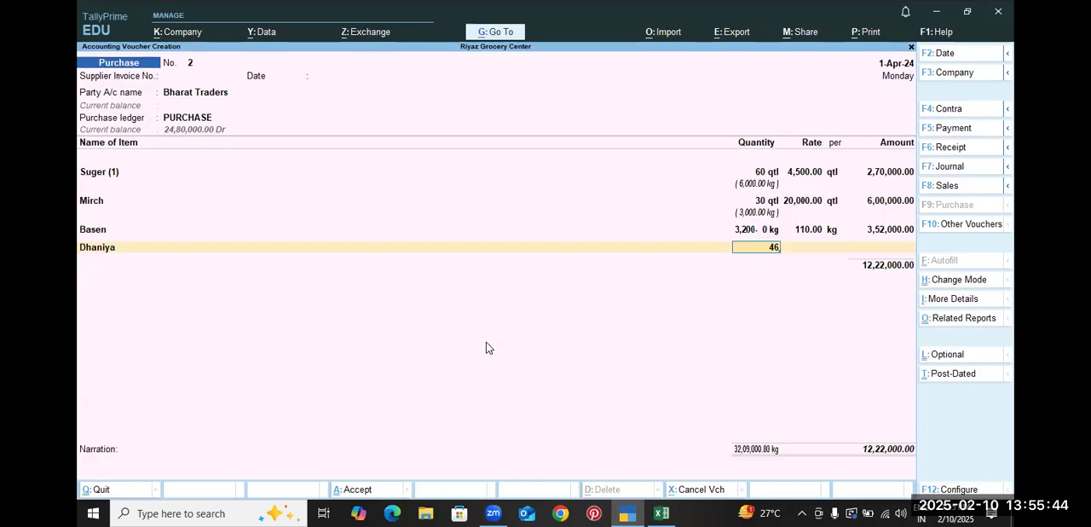
{"action": "key", "text": "BackSpace"}
{"action": "type", "text": "500"}
{"action": "key", "text": "Return"}
{"action": "key", "text": "alt+Tab"}
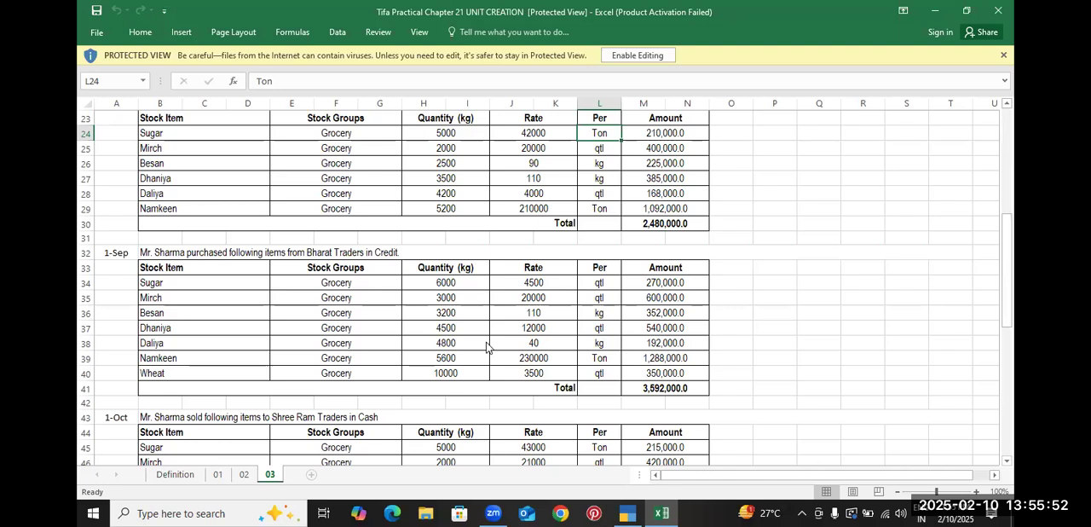
Return to TallyPrime, set the Dhaniya rate to 12,000 per kg and complete the line
{"action": "key", "text": "alt+Tab"}
{"action": "type", "text": "12"}
{"action": "type", "text": "000"}
{"action": "key", "text": "Return"}
{"action": "key", "text": "Return"}
{"action": "key", "text": "Return"}
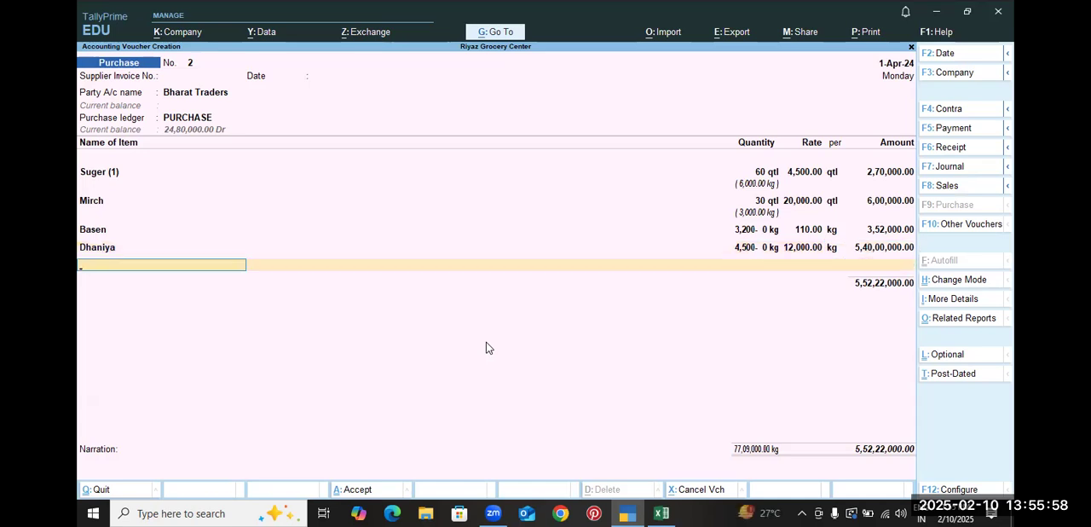
Add Daliya as the fifth purchase item with a quantity of 4,800 qtl, checking the practice sheet for the item and figure
{"action": "key", "text": "alt+Tab"}
{"action": "key", "text": "alt+Tab"}
{"action": "type", "text": "dal"}
{"action": "key", "text": "Return"}
{"action": "key", "text": "alt+Tab"}
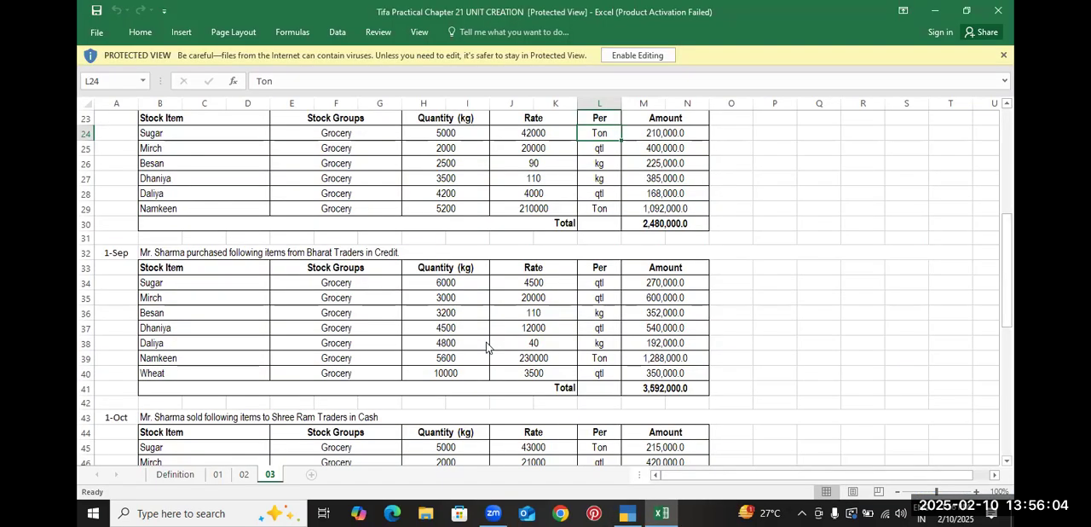
{"action": "key", "text": "alt+Tab"}
{"action": "key", "text": "alt+Tab"}
{"action": "key", "text": "alt+Tab"}
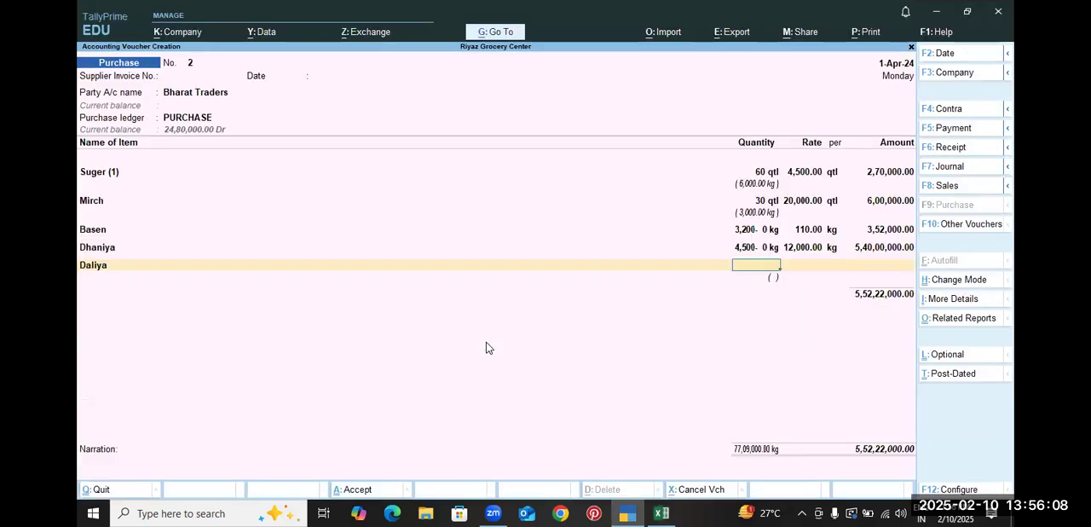
{"action": "key", "text": "alt+Tab"}
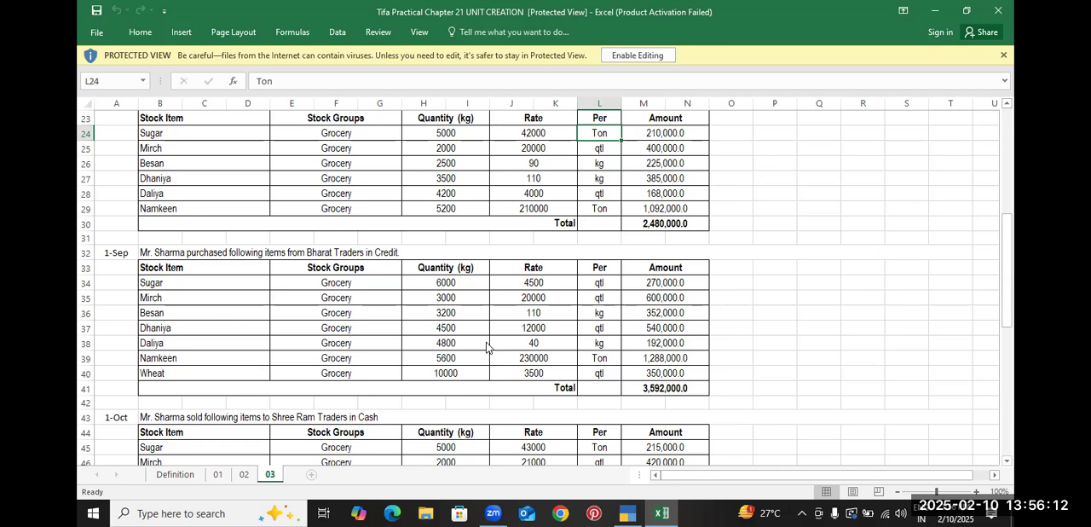
{"action": "key", "text": "alt+Tab"}
{"action": "type", "text": "4800"}
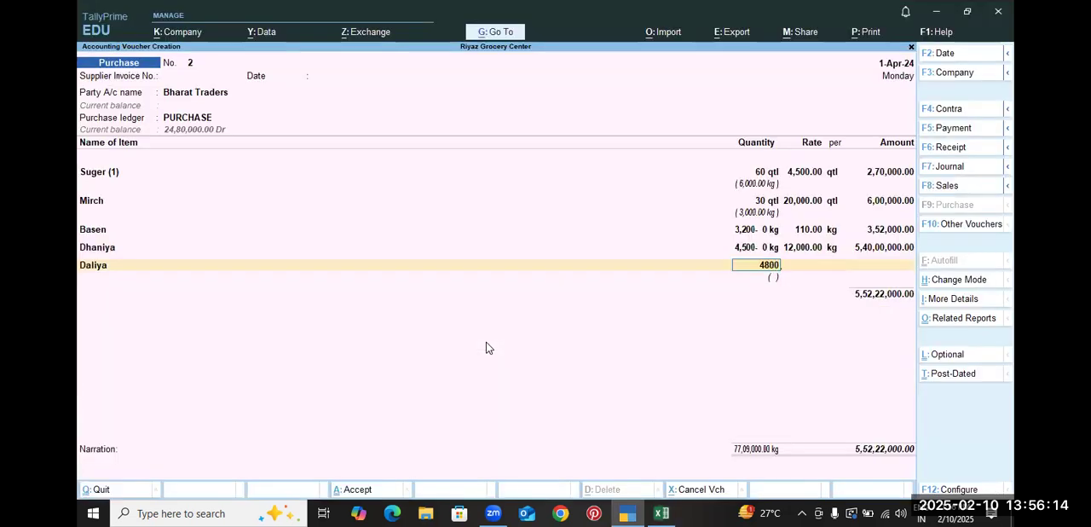
{"action": "key", "text": "Return"}
Set the Daliya rate to 40 per qtl from the practice sheet and complete the line
{"action": "key", "text": "alt+Tab"}
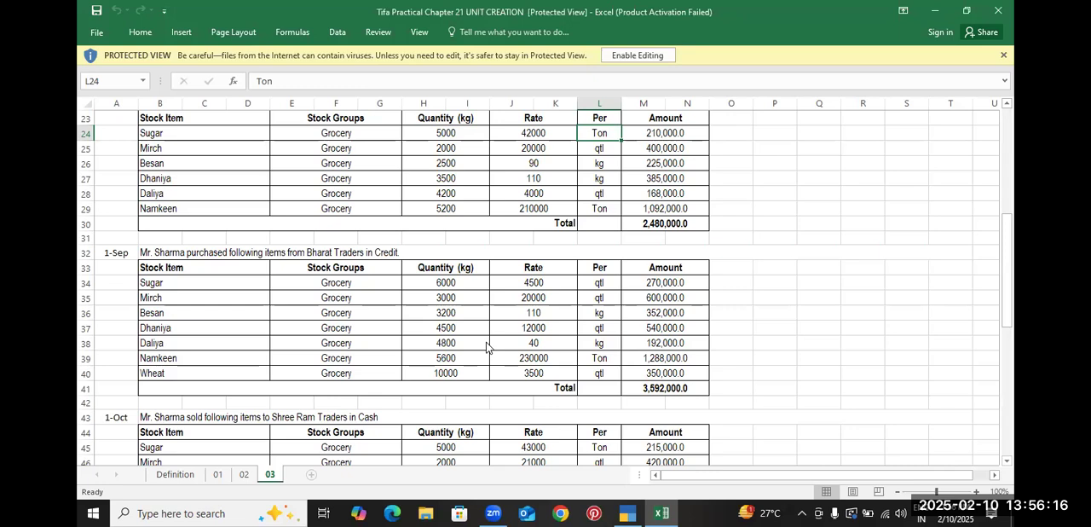
{"action": "key", "text": "alt+Tab"}
{"action": "type", "text": "40"}
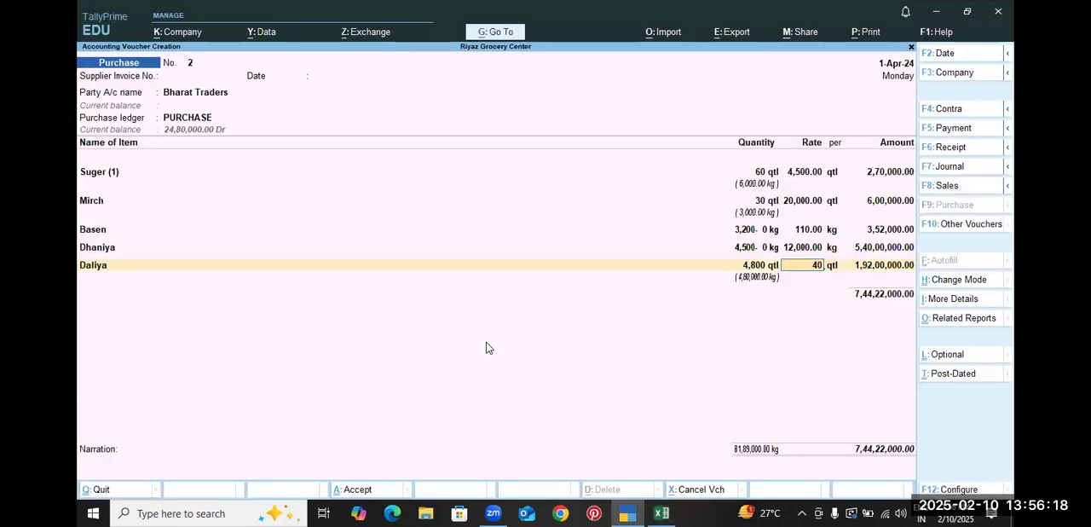
{"action": "key", "text": "Return"}
{"action": "key", "text": "Return"}
{"action": "key", "text": "Return"}
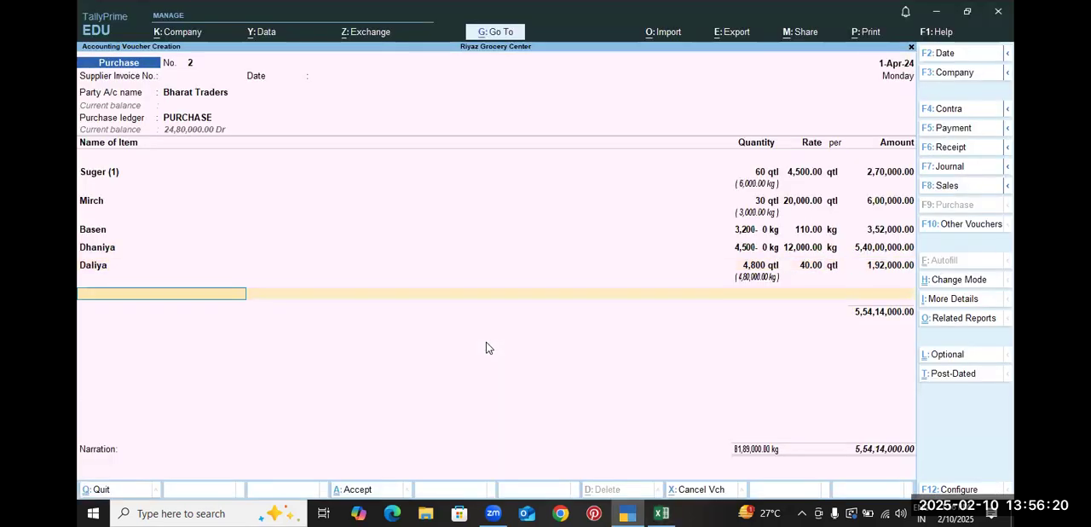
Add Namkeen as the sixth purchase item with a quantity of 5.60 ton, based on the practice sheet
{"action": "key", "text": "alt+Tab"}
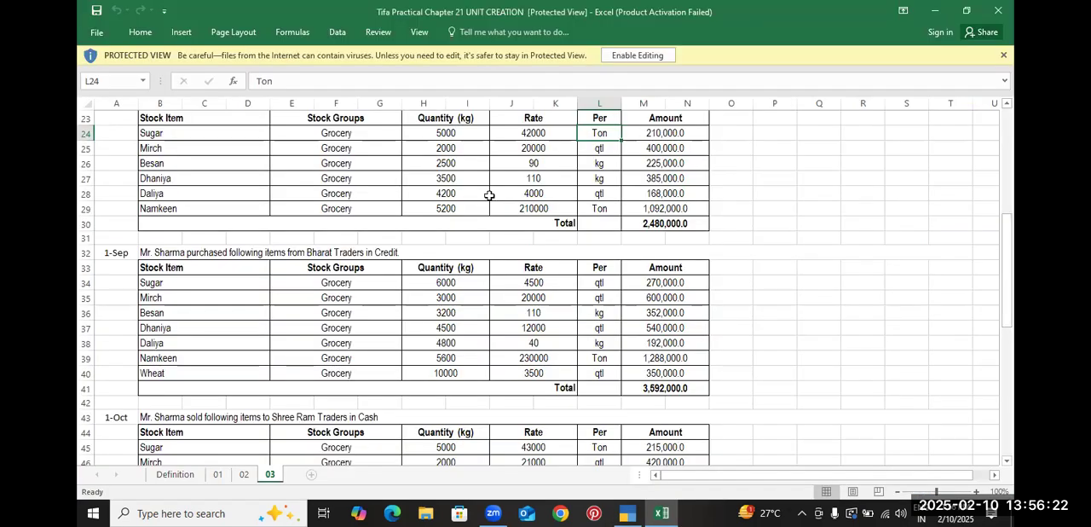
{"action": "left_click", "coordinate": [249, 357]}
{"action": "key", "text": "alt+Tab"}
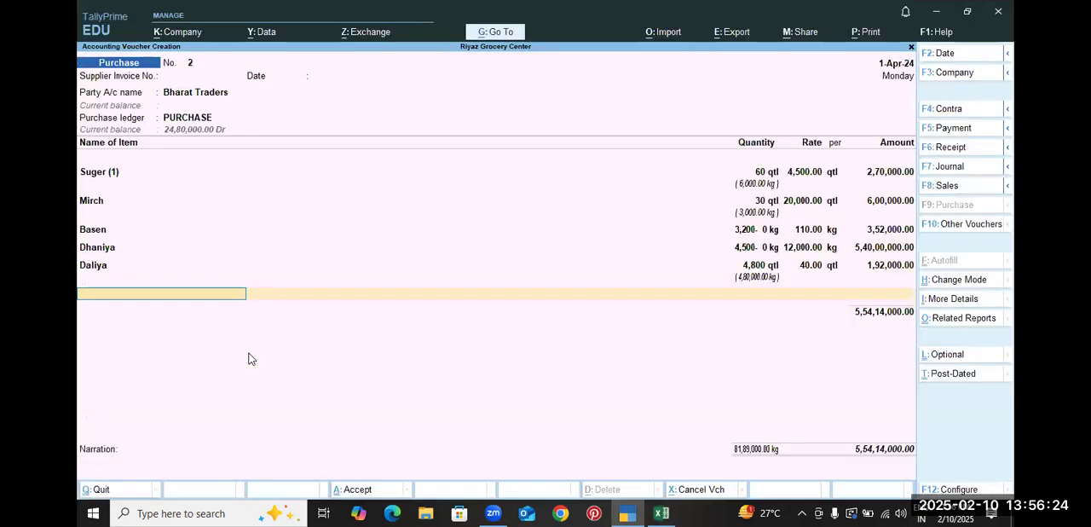
{"action": "key", "text": "alt+Tab"}
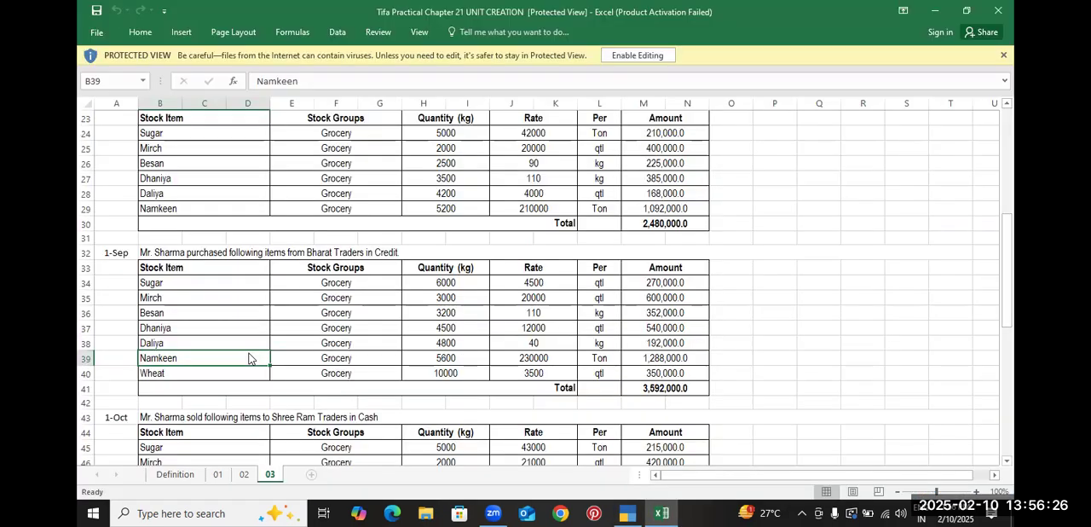
{"action": "key", "text": "alt+Tab"}
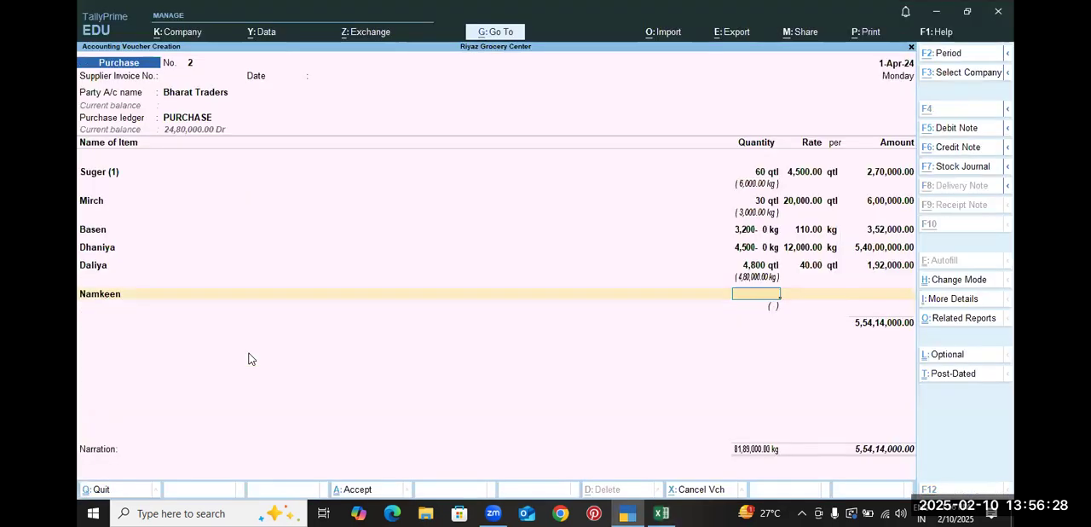
{"action": "key", "text": "alt+Tab"}
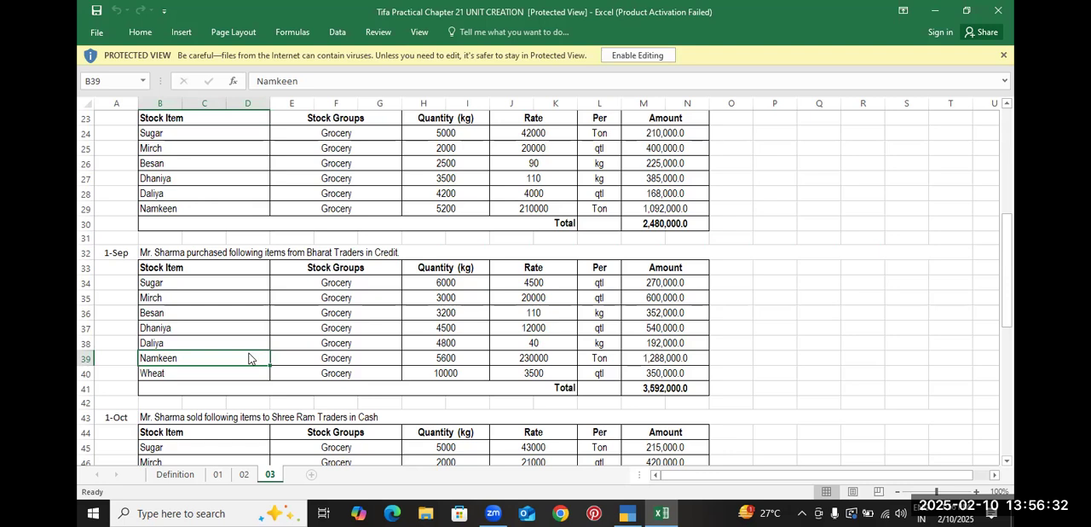
{"action": "key", "text": "alt+Tab"}
{"action": "type", "text": "5.60"}
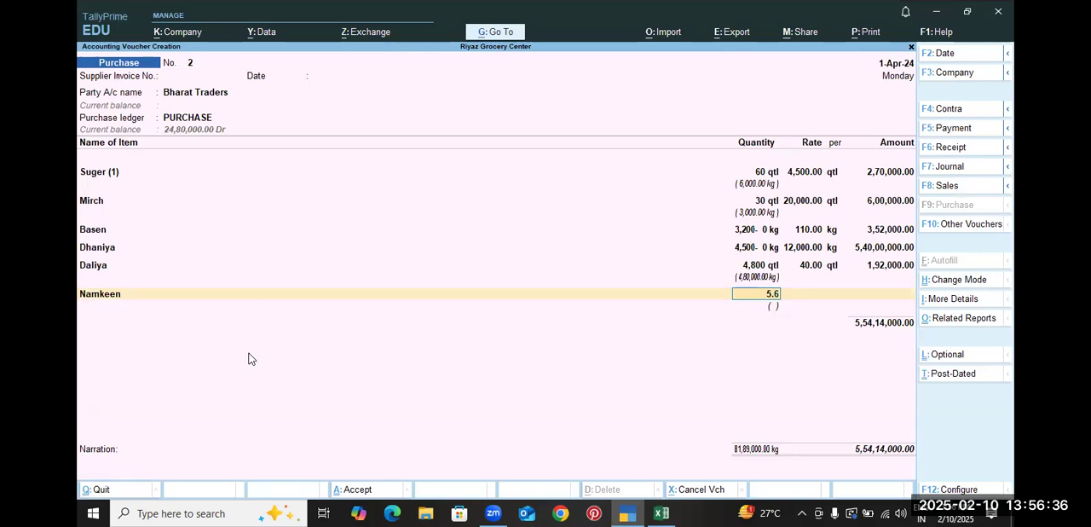
{"action": "key", "text": "Return"}
Set the Namkeen rate to 2,30,000 per ton, compare the amount with the practice sheet, and complete the line
{"action": "key", "text": "alt+Tab"}
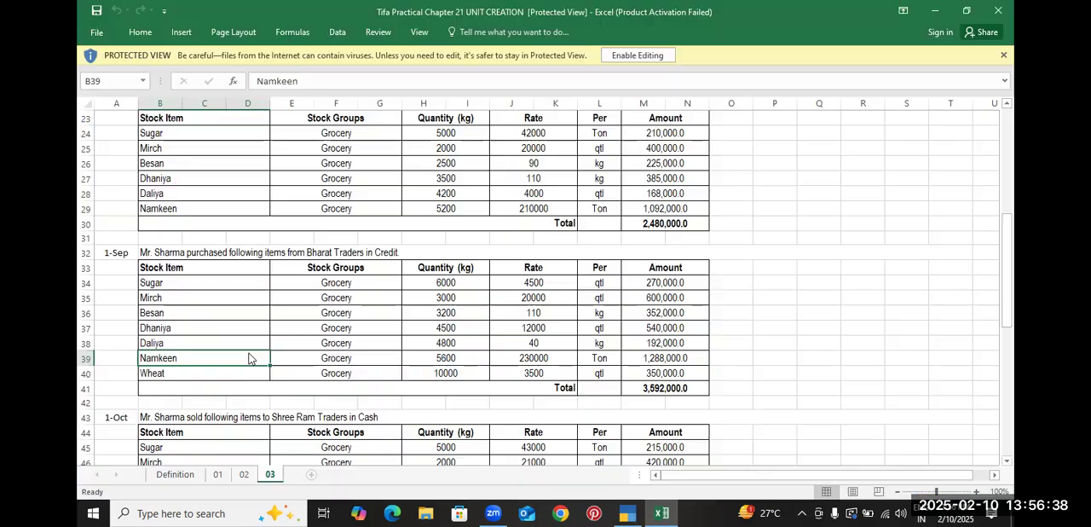
{"action": "key", "text": "alt+Tab"}
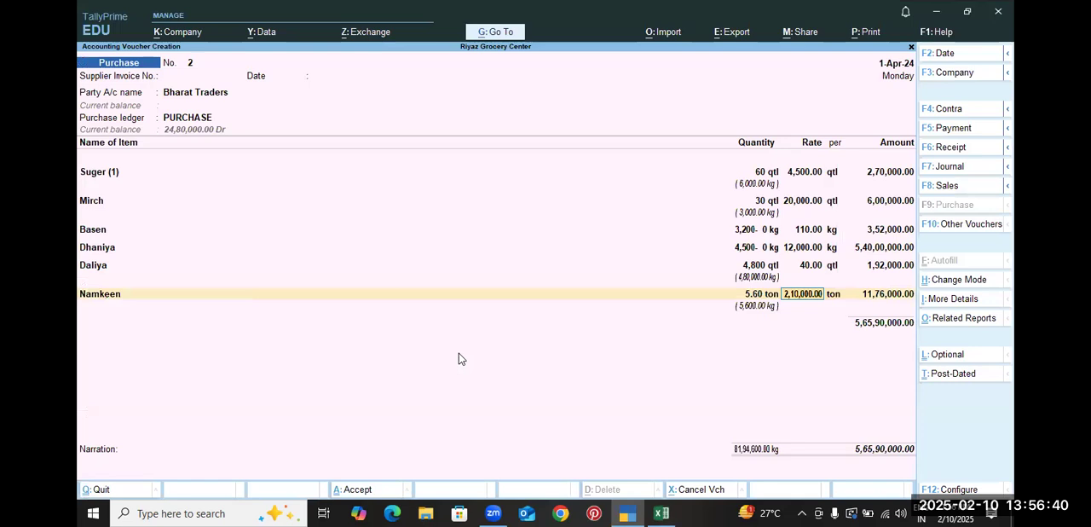
{"action": "type", "text": "230000"}
{"action": "key", "text": "Return"}
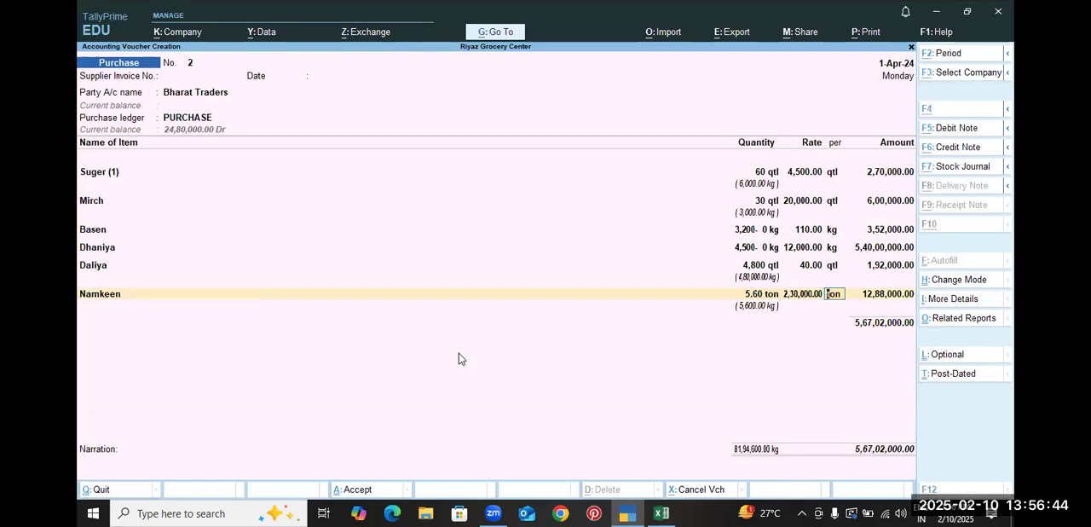
{"action": "key", "text": "alt+Tab"}
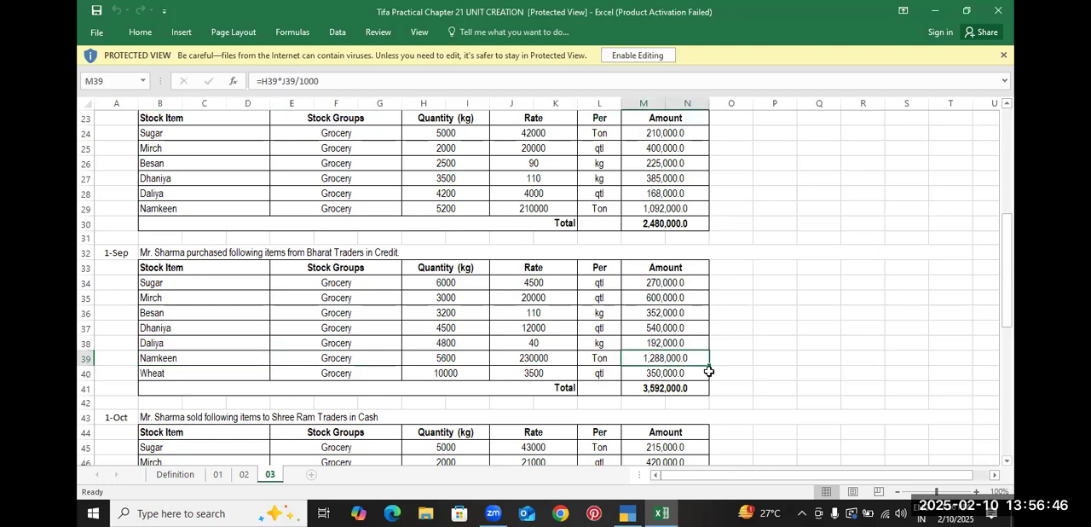
{"action": "key", "text": "alt+Tab"}
{"action": "key", "text": "Return"}
{"action": "key", "text": "Return"}
Create a stock item named Wheat from within the voucher, under the Grocery group with qtl as its unit
{"action": "key", "text": "alt+Tab"}
{"action": "key", "text": "alt+Tab"}
{"action": "key", "text": "alt+c"}
{"action": "type", "text": "W"}
{"action": "key", "text": "alt+Tab"}
{"action": "key", "text": "alt+Tab"}
{"action": "type", "text": "heat"}
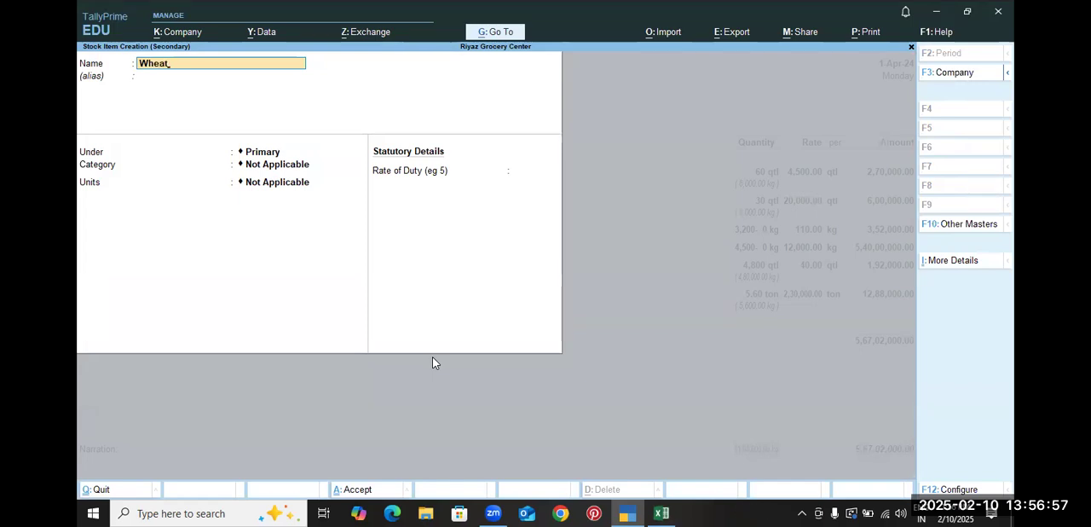
{"action": "key", "text": "Return"}
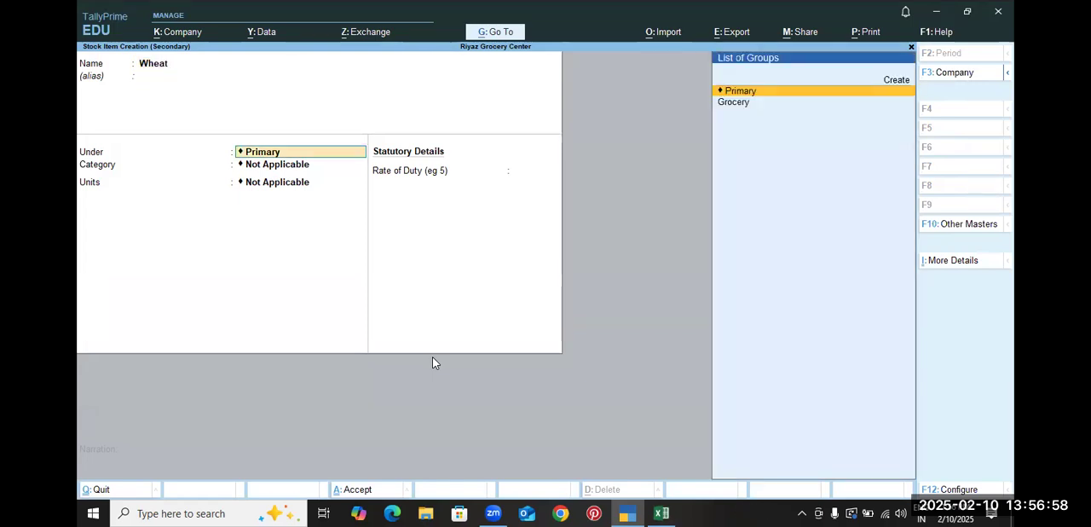
{"action": "key", "text": "Down"}
{"action": "key", "text": "Return"}
{"action": "key", "text": "Return"}
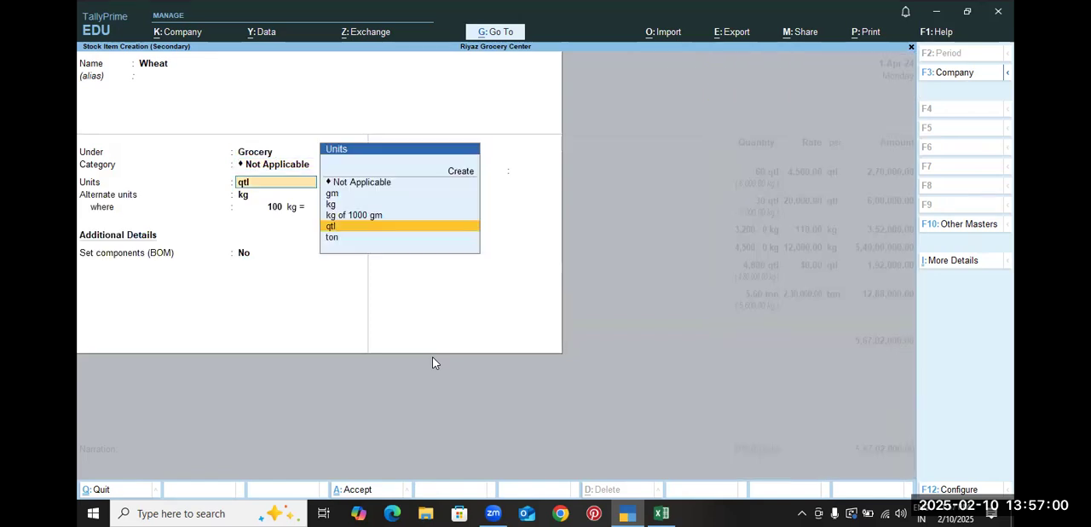
{"action": "key", "text": "Return"}
Check the practice sheet, keep kg as Wheat's alternate unit at 100 kg = 1 qtl, and save the stock item
{"action": "key", "text": "alt+Tab"}
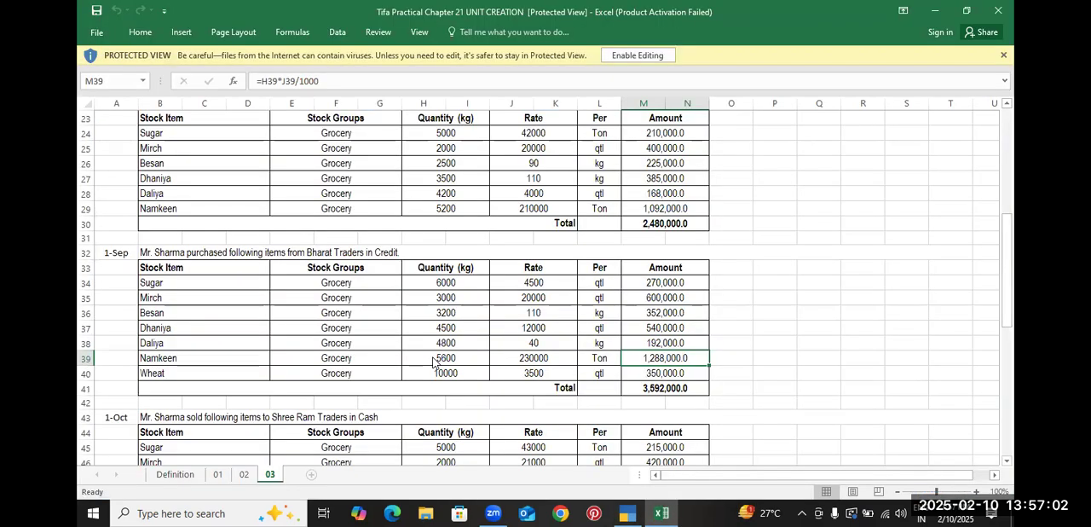
{"action": "key", "text": "alt+Tab"}
{"action": "key", "text": "alt+Tab"}
{"action": "key", "text": "alt+Tab"}
{"action": "key", "text": "alt+Tab"}
{"action": "key", "text": "alt+Tab"}
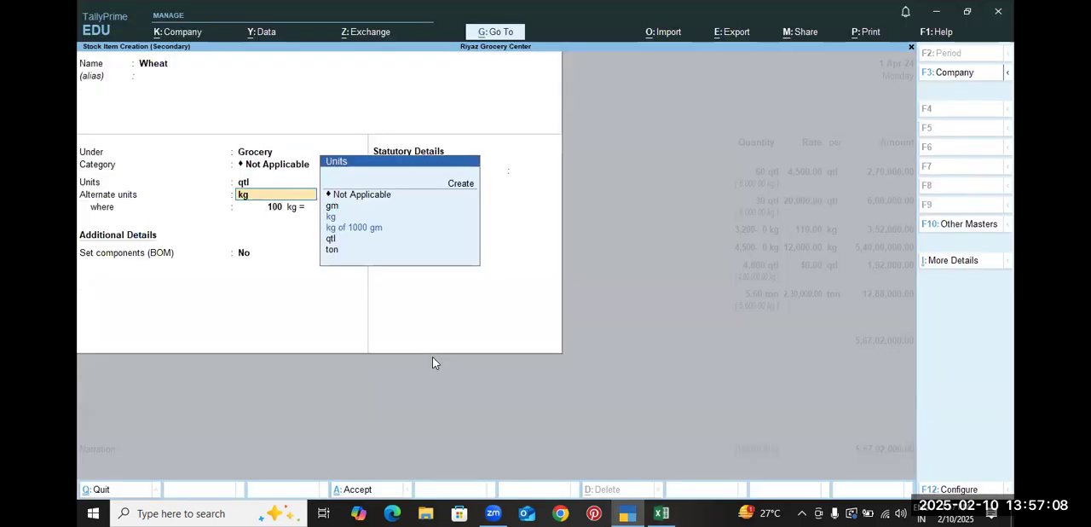
{"action": "key", "text": "Return"}
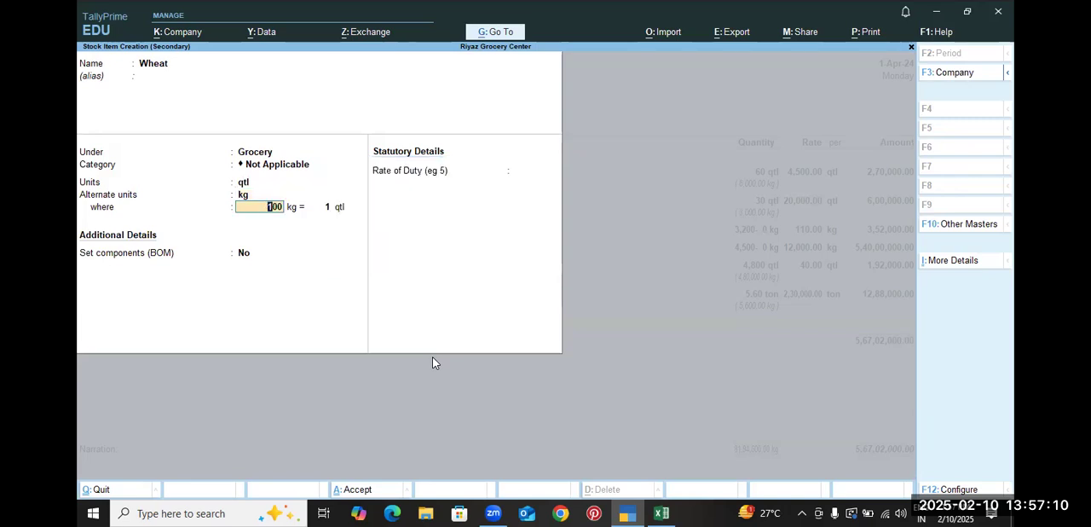
{"action": "key", "text": "ctrl+a"}
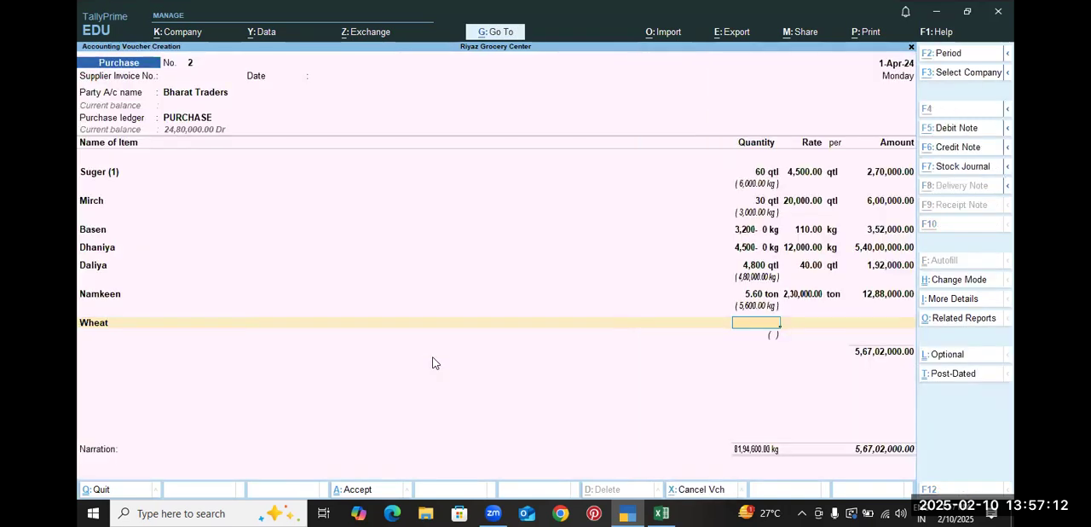
Look up the Wheat quantity in the practice sheet and enter it as 100 qtl on the voucher line
{"action": "key", "text": "alt+Tab"}
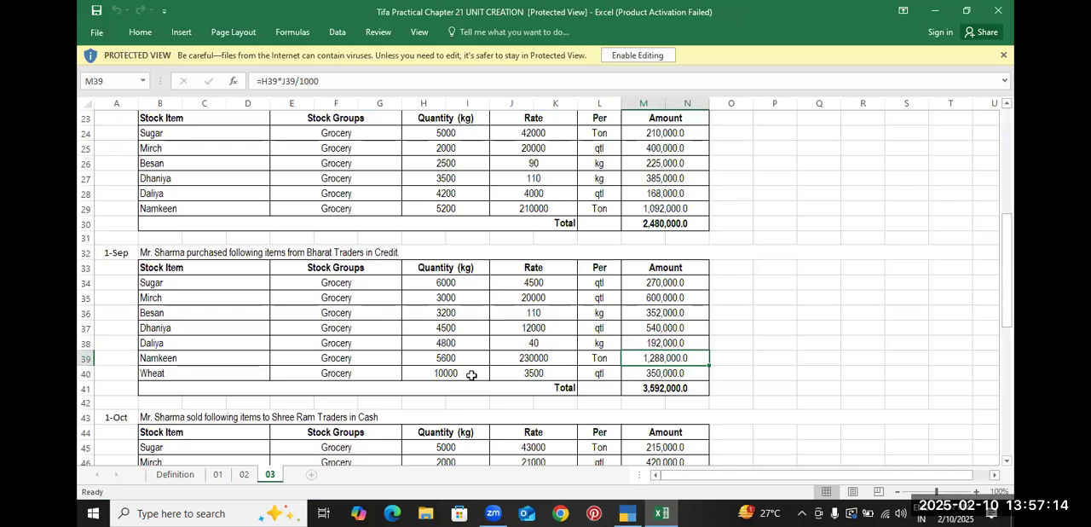
{"action": "left_click", "coordinate": [470, 374]}
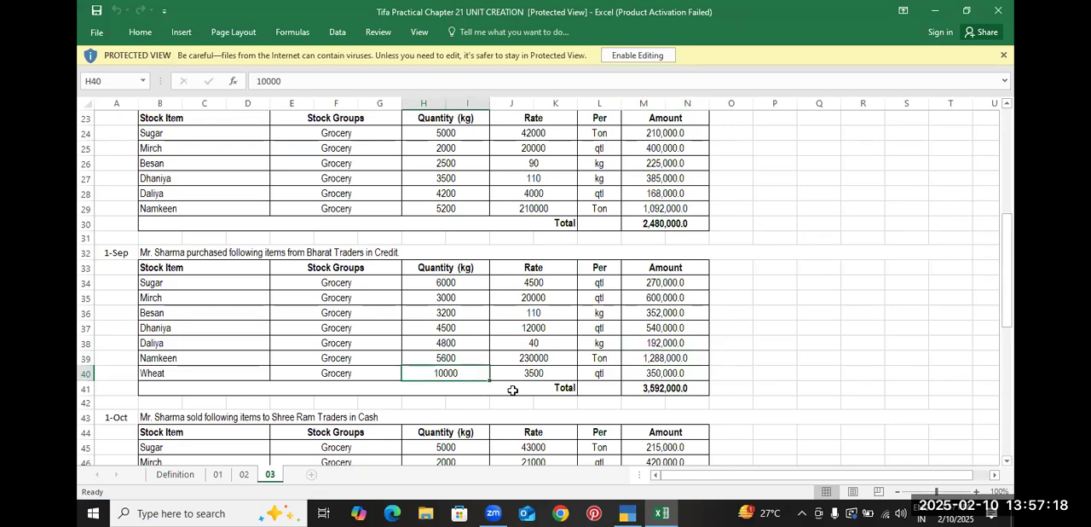
{"action": "key", "text": "alt+Tab"}
{"action": "type", "text": "100"}
{"action": "key", "text": "Return"}
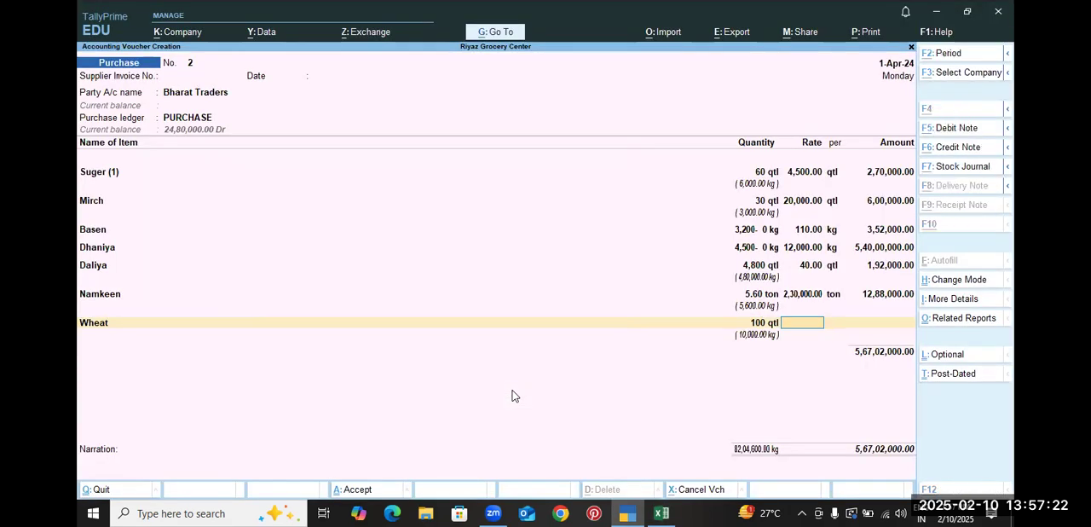
Check the Wheat rate in the practice sheet and set it to 3,500 per qtl
{"action": "key", "text": "alt+Tab"}
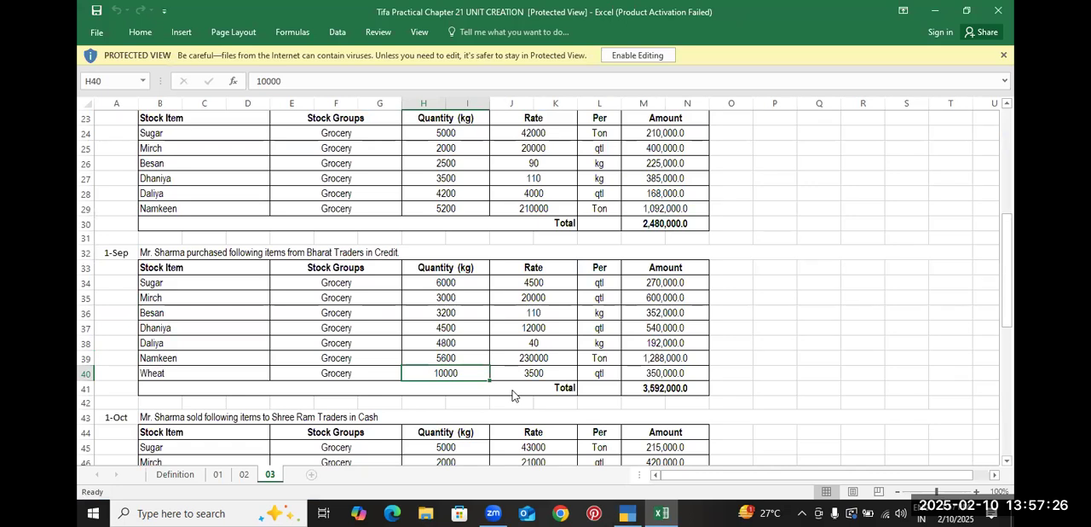
{"action": "key", "text": "alt+Tab"}
{"action": "key", "text": "alt+Tab"}
Compare the voucher's total and item lines with the 1-Sep purchase table in the practice sheet
{"action": "key", "text": "alt+Tab"}
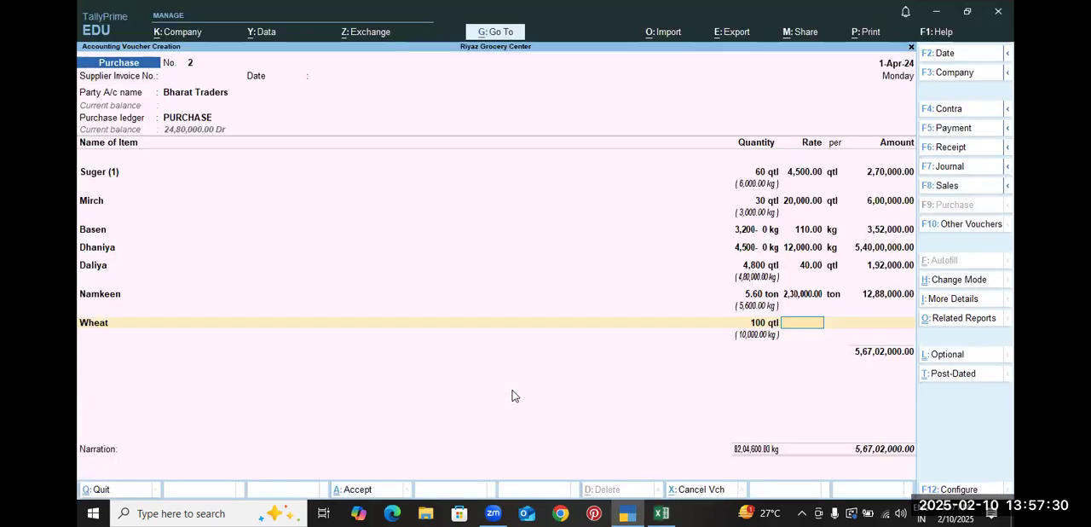
{"action": "type", "text": "3500"}
{"action": "key", "text": "Return"}
{"action": "key", "text": "alt+Tab"}
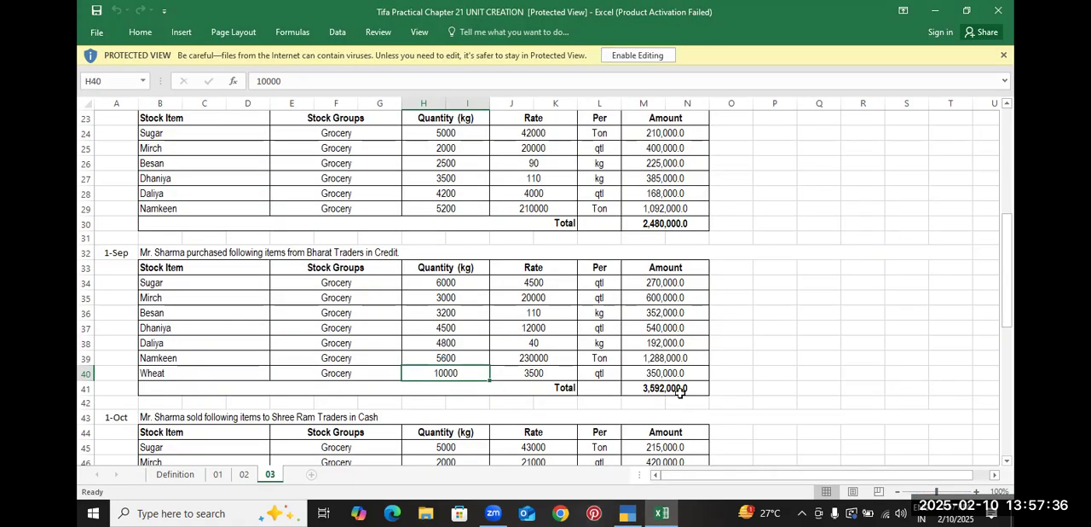
{"action": "key", "text": "alt+Tab"}
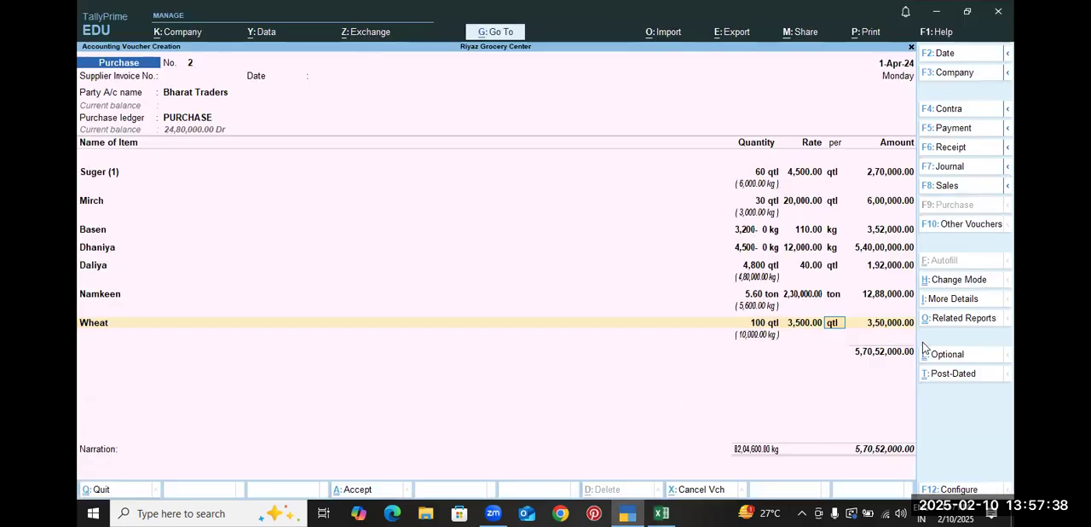
{"action": "key", "text": "alt+Tab"}
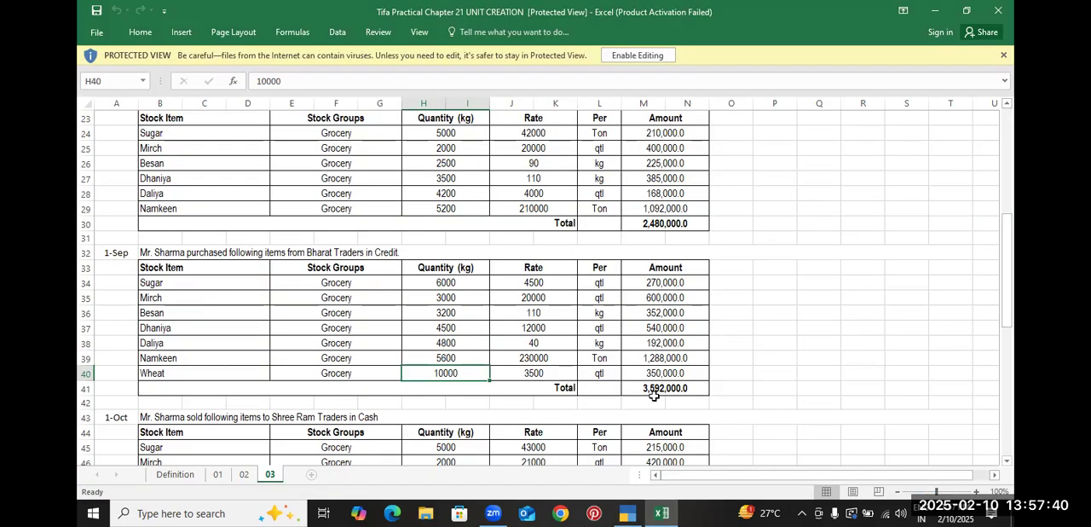
{"action": "key", "text": "alt+Tab"}
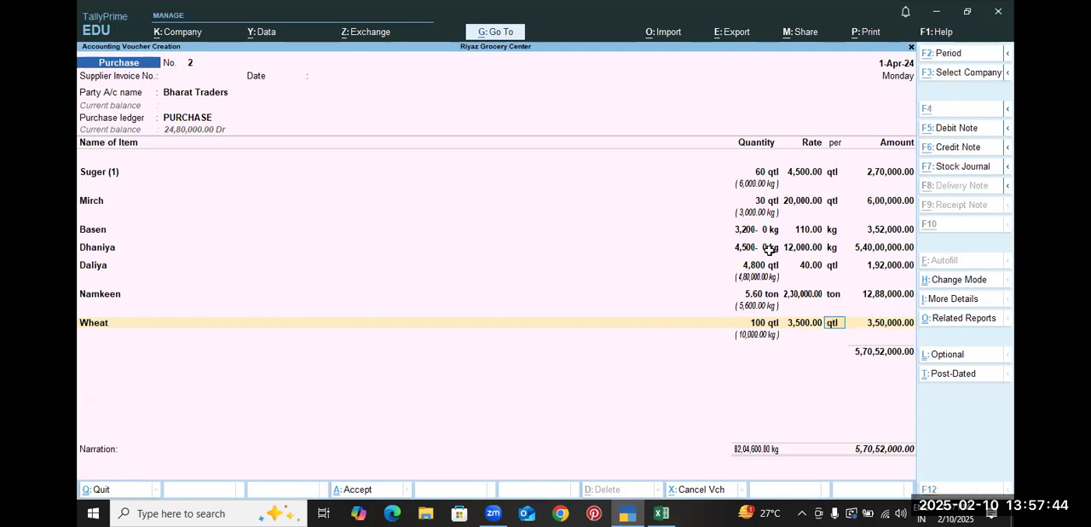
{"action": "key", "text": "alt+Tab"}
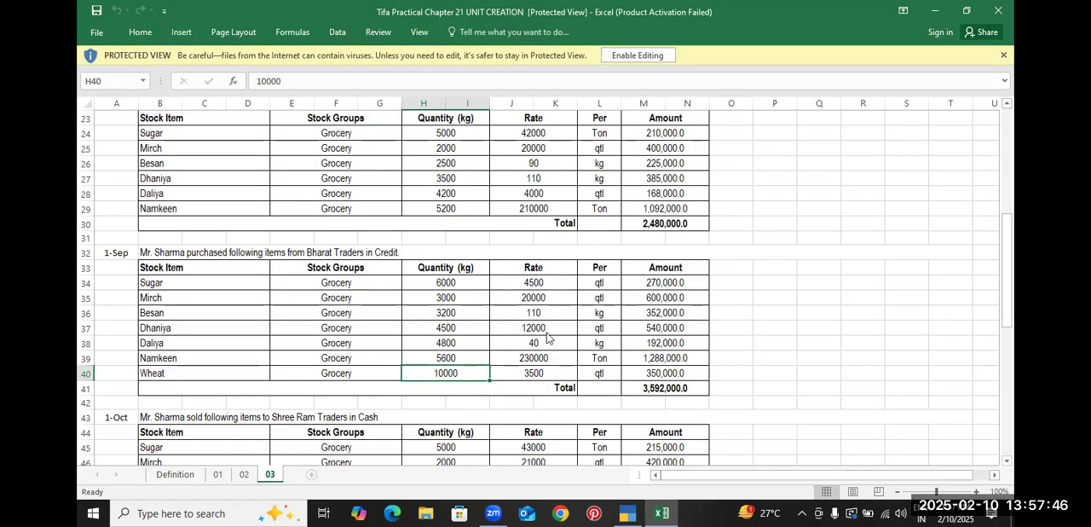
Check the Dhaniya rate in the practice sheet and try entering 4.500 as the Dhaniya quantity on the voucher line
{"action": "key", "text": "alt+Tab"}
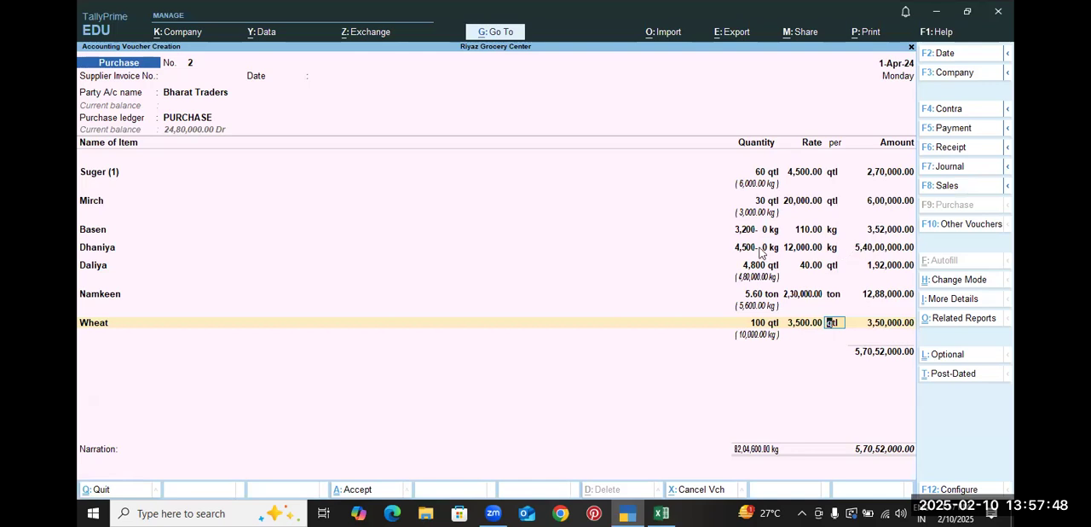
{"action": "left_click", "coordinate": [761, 249]}
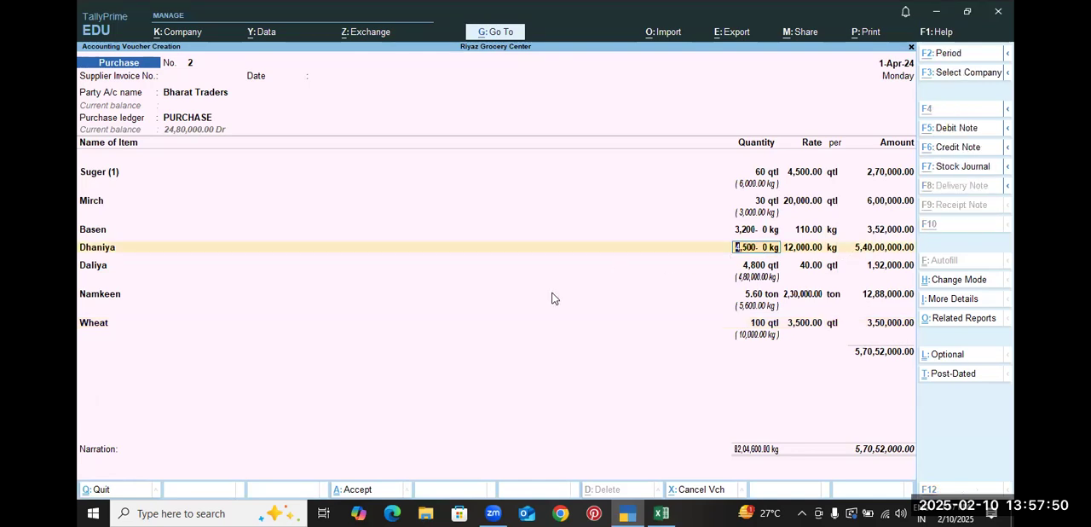
{"action": "key", "text": "alt+Tab"}
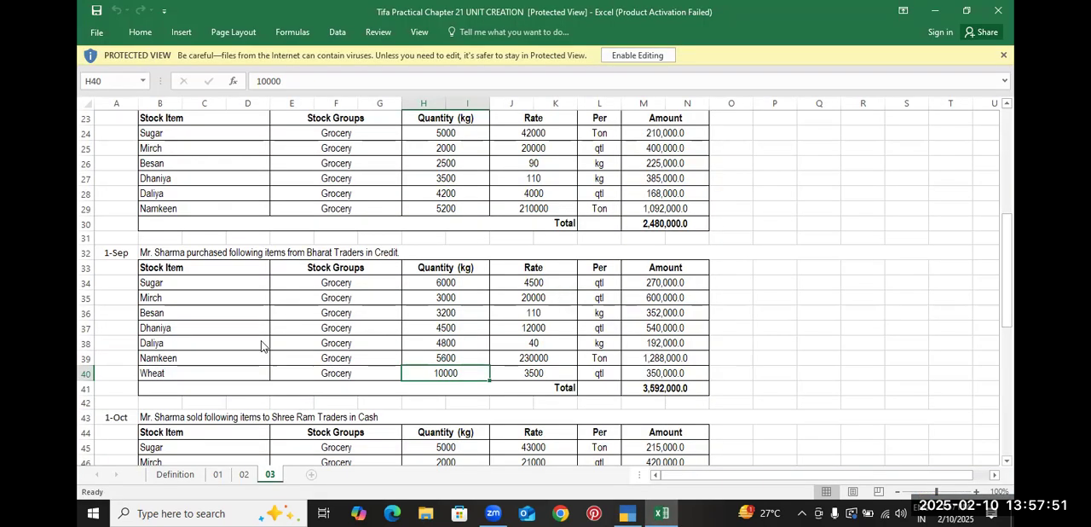
{"action": "left_click", "coordinate": [549, 331]}
{"action": "key", "text": "alt+Tab"}
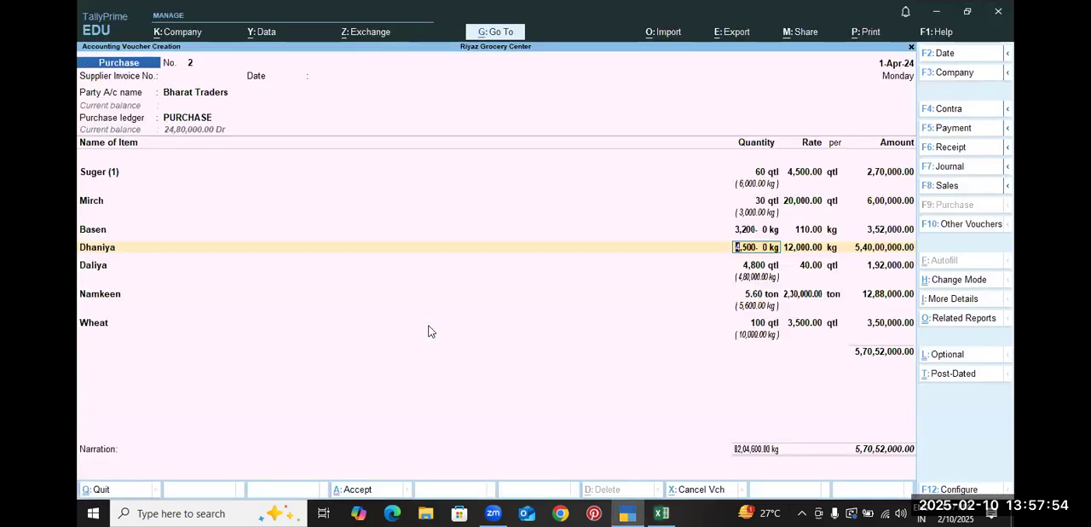
{"action": "type", "text": "4.500"}
{"action": "key", "text": "Return"}
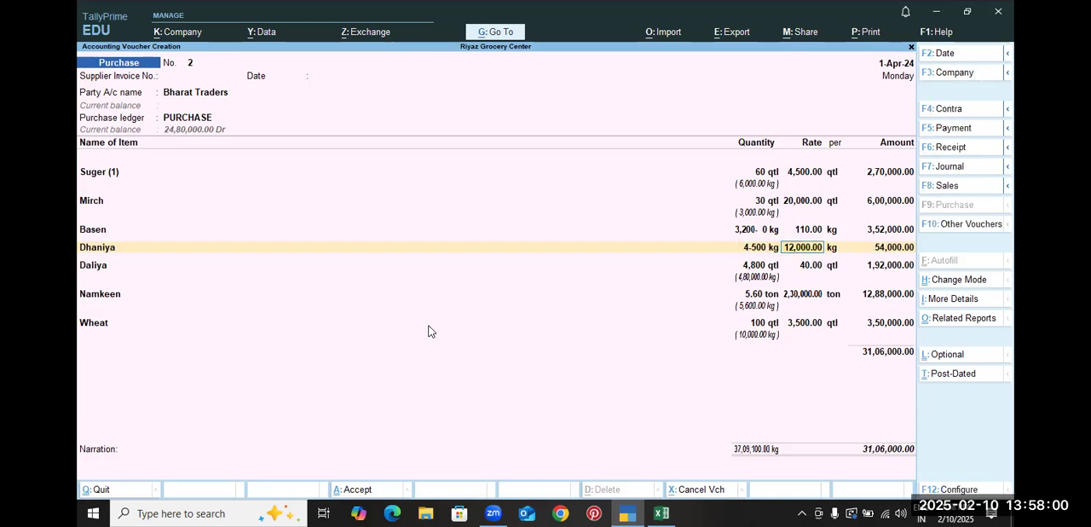
Return to the Dhaniya item name on the voucher and compare Dhaniya's rate and unit across both purchase tables in the practice sheet
{"action": "key", "text": "BackSpace"}
{"action": "key", "text": "BackSpace"}
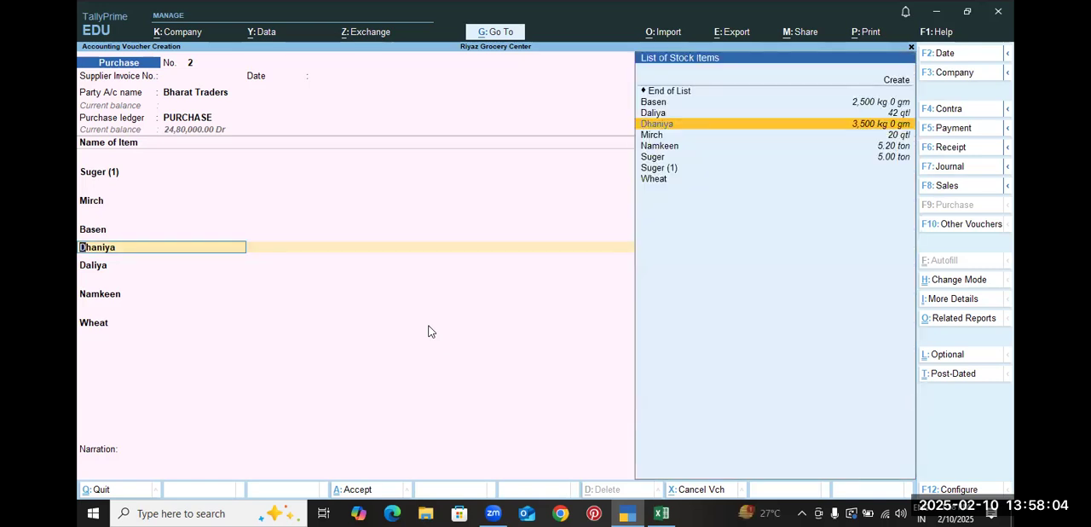
{"action": "key", "text": "alt+Tab"}
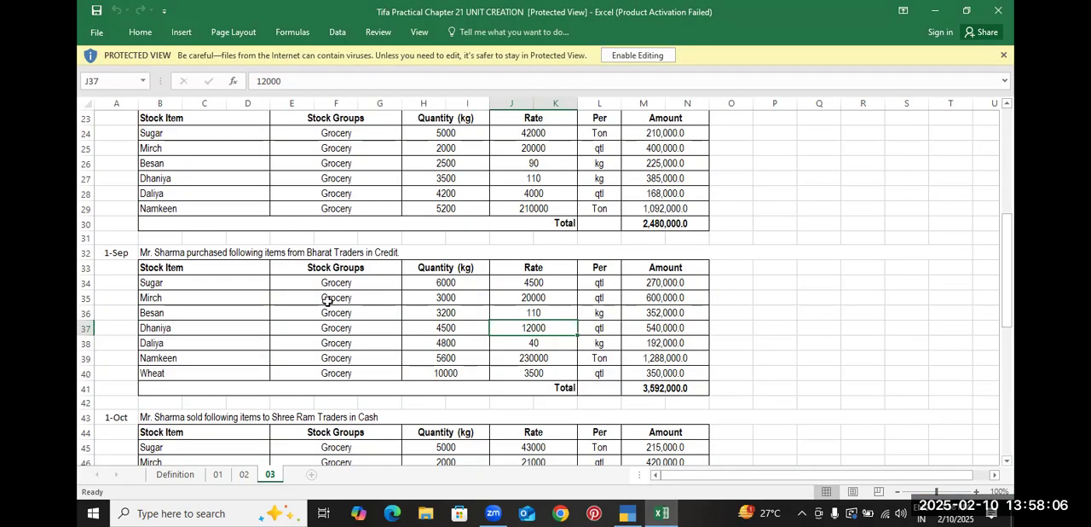
{"action": "left_click", "coordinate": [199, 323]}
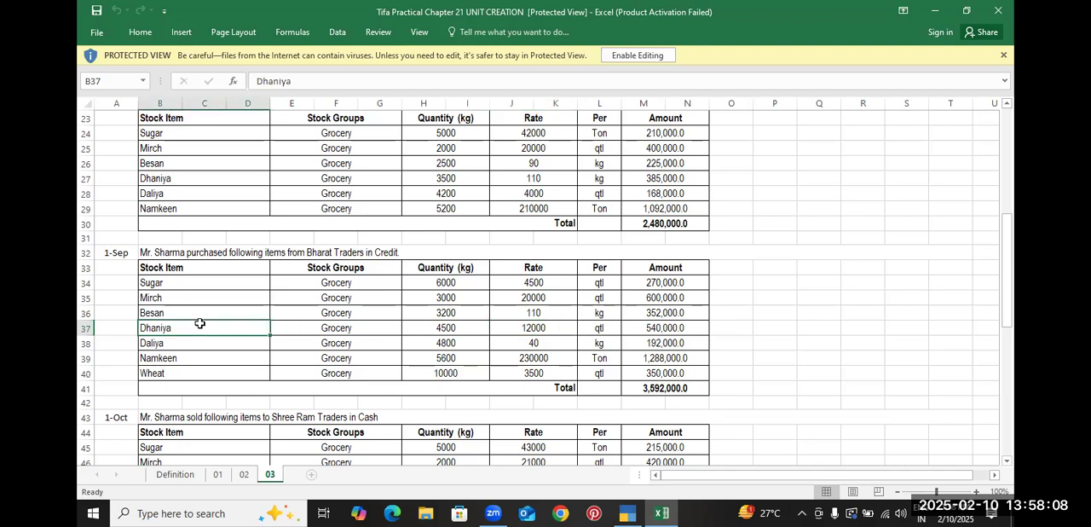
{"action": "left_click", "coordinate": [534, 330]}
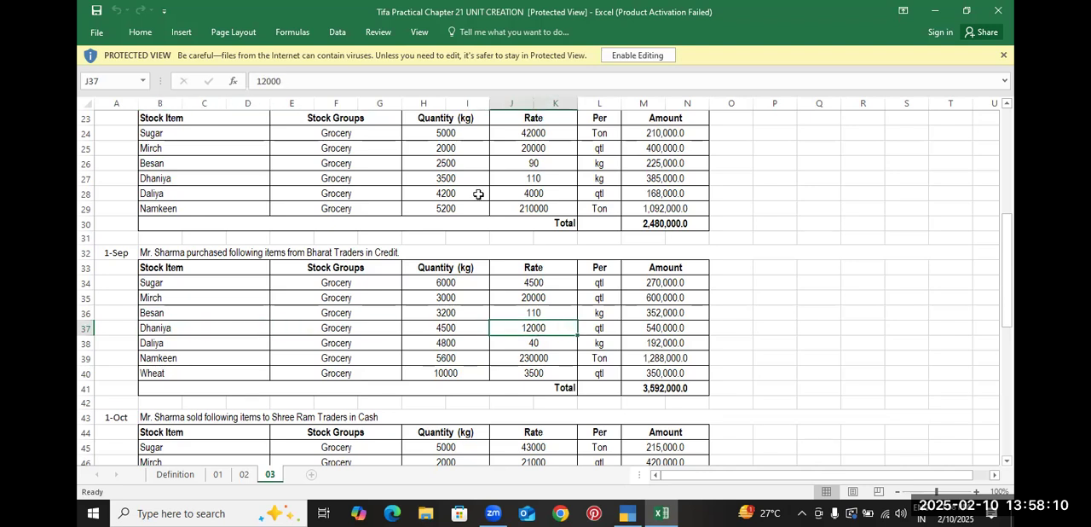
{"action": "left_click", "coordinate": [224, 181]}
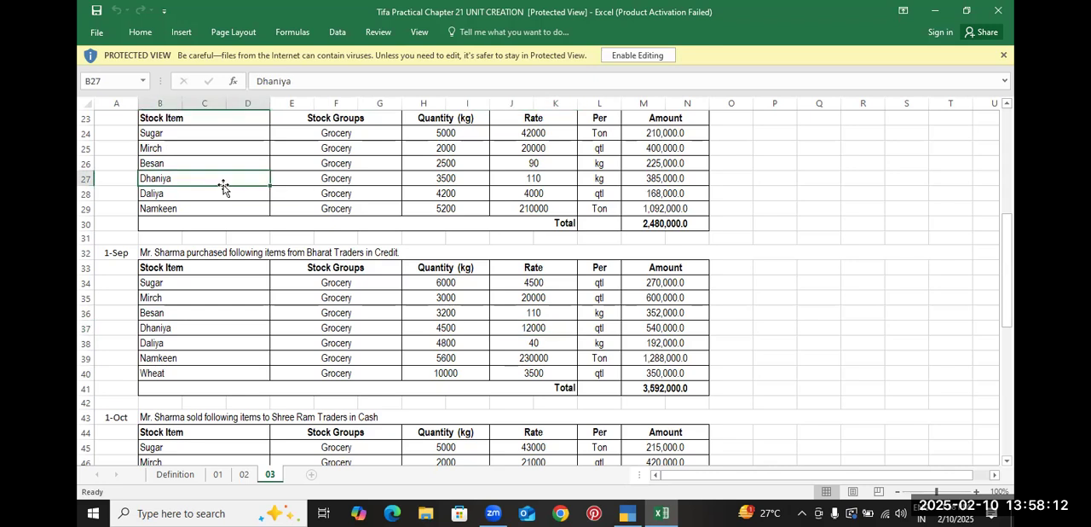
{"action": "left_click", "coordinate": [510, 177]}
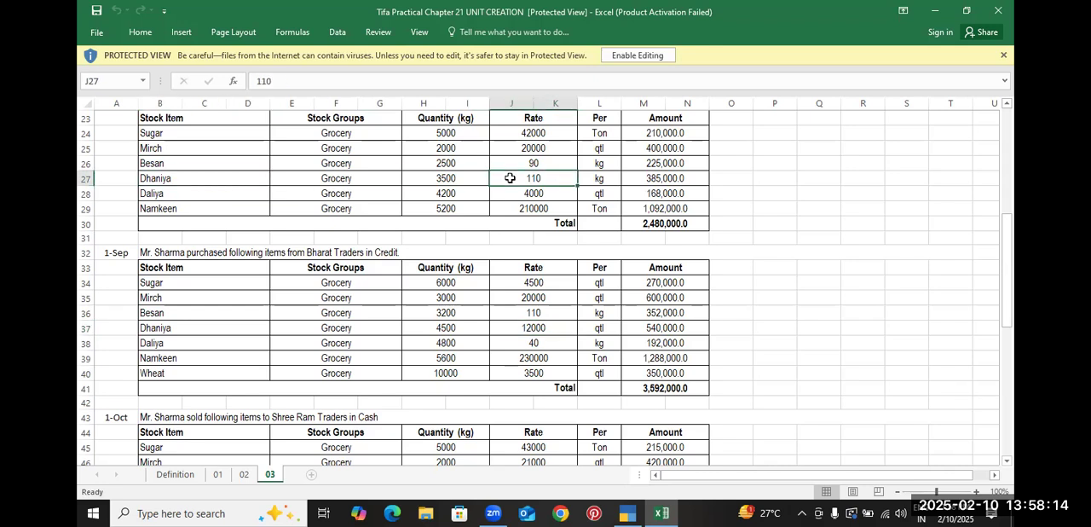
{"action": "left_click", "coordinate": [532, 330]}
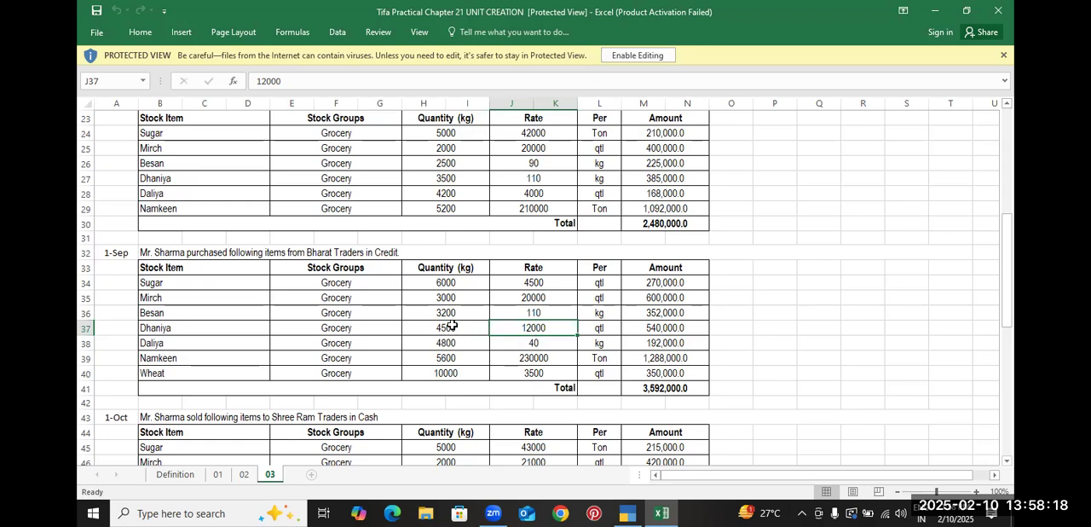
{"action": "left_click", "coordinate": [601, 329]}
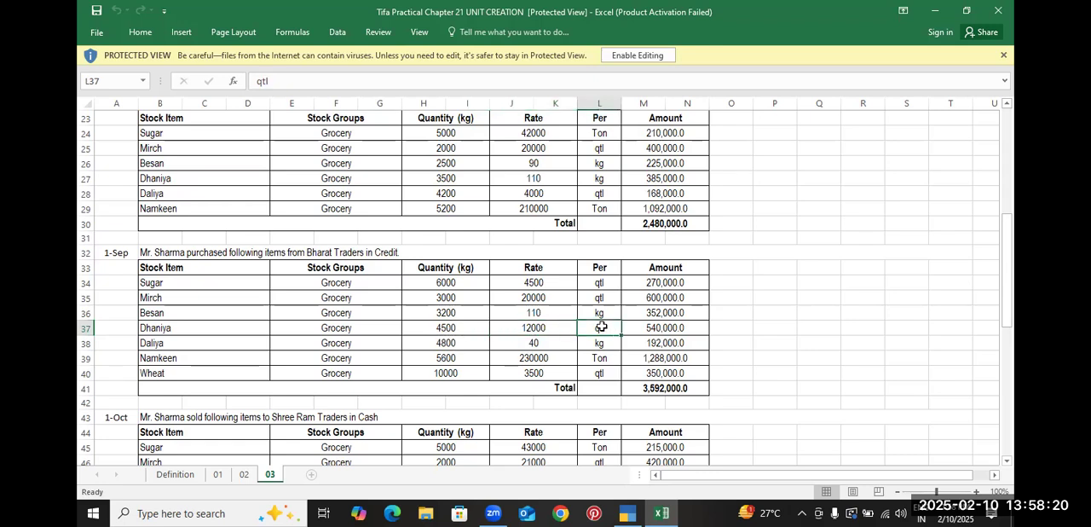
{"action": "key", "text": "alt+Tab"}
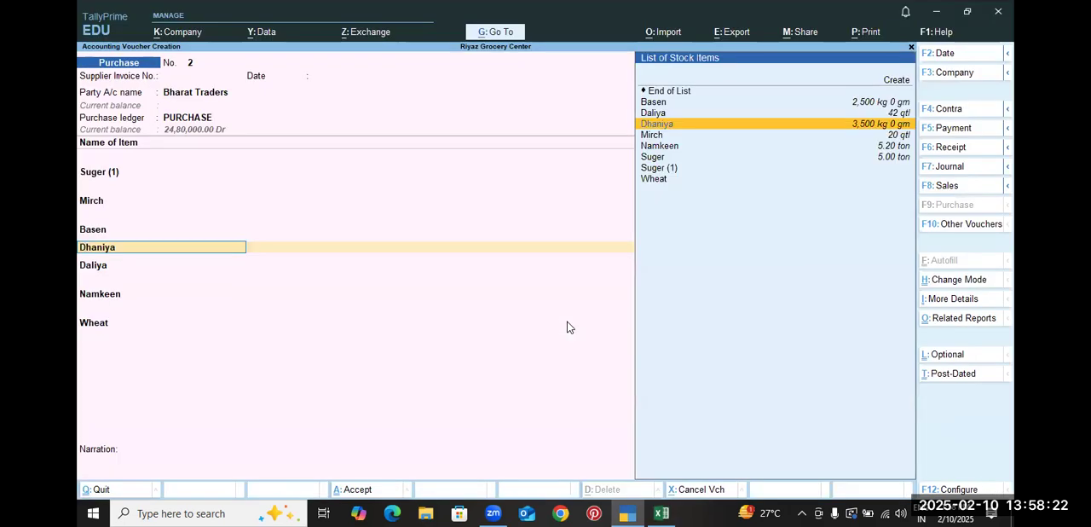
{"action": "key", "text": "alt+Tab"}
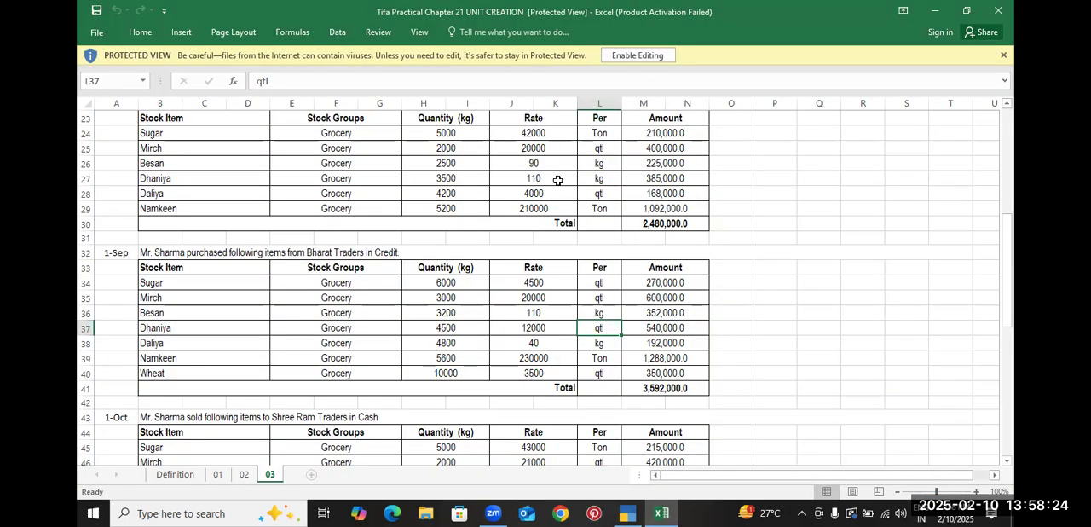
{"action": "left_click", "coordinate": [597, 180]}
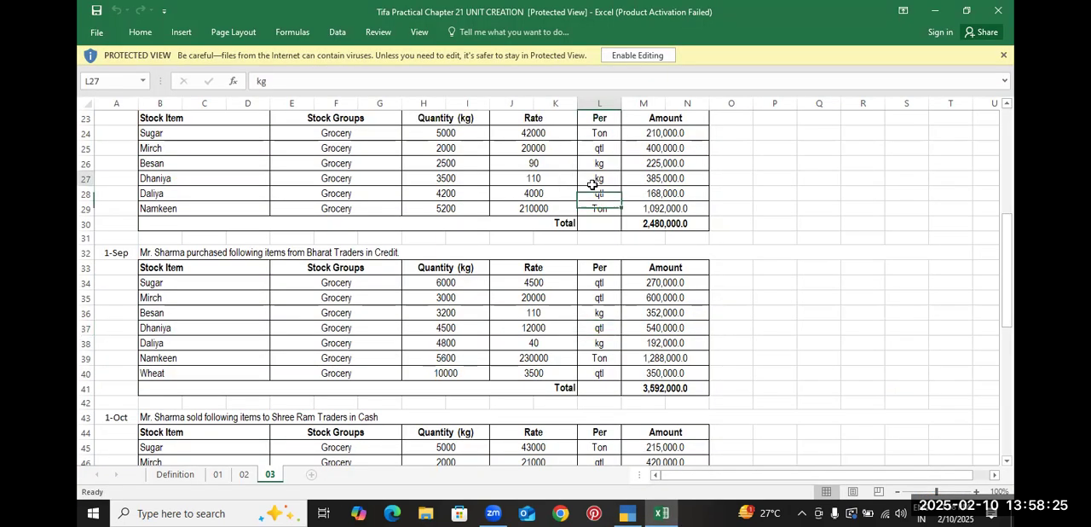
{"action": "left_click", "coordinate": [598, 327]}
{"action": "key", "text": "alt+Tab"}
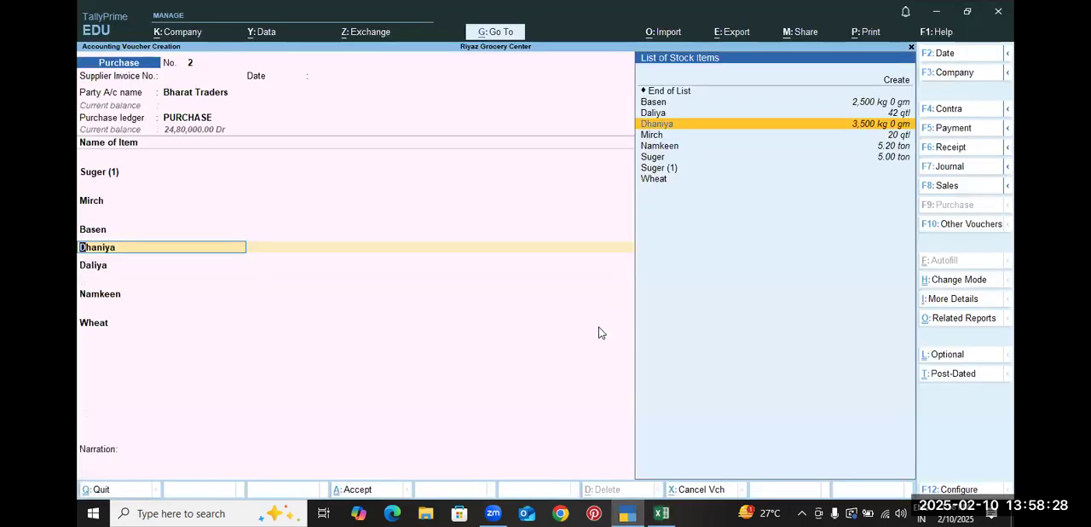
Open a new stock item from the voucher's item name and try naming it Dhaniya
{"action": "key", "text": "alt+c"}
{"action": "type", "text": "D"}
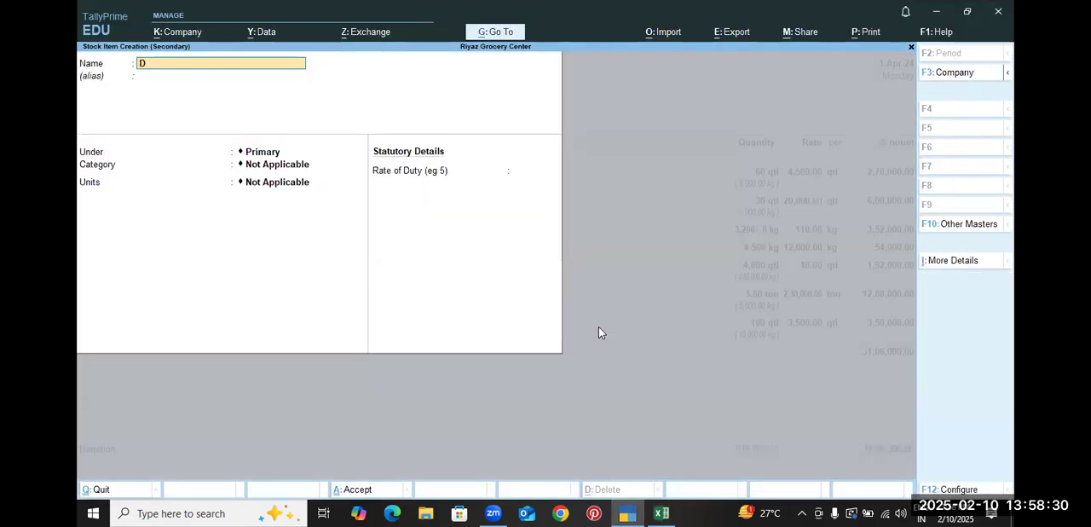
{"action": "type", "text": "haniya"}
{"action": "key", "text": "Return"}
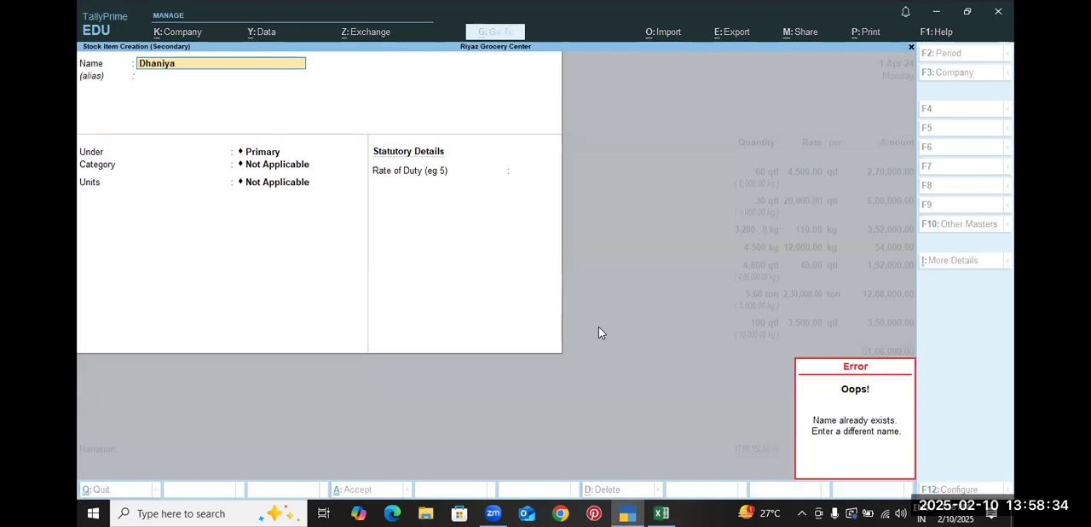
{"action": "key", "text": "Escape"}
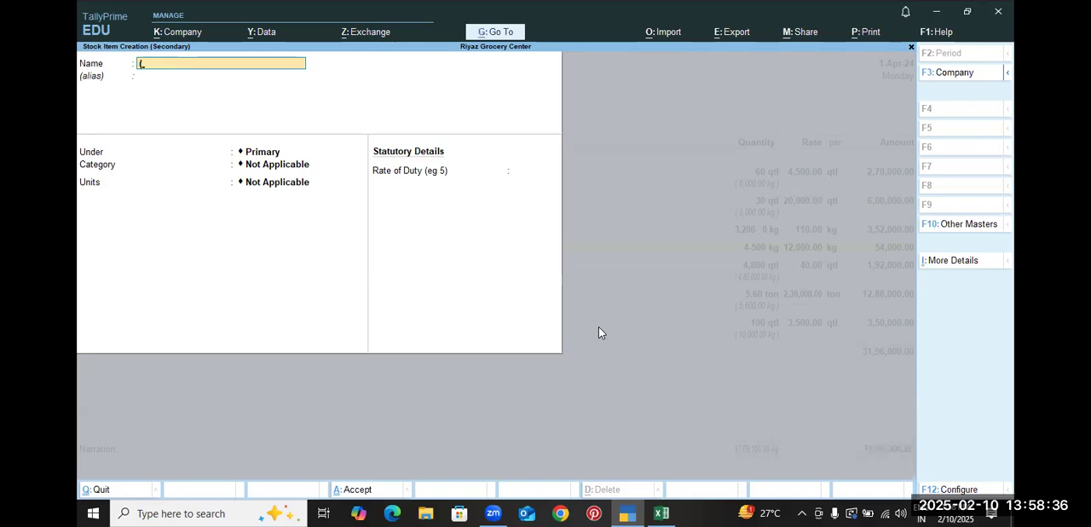
Name the new stock item Dhaniya(1) and place it under the Grocery group
{"action": "key", "text": "BackSpace"}
{"action": "type", "text": "Dhaniya(1"}
{"action": "key", "text": "Return"}
{"action": "key", "text": "Return"}
{"action": "key", "text": "BackSpace"}
{"action": "key", "text": "Down"}
Check Dhaniya's unit in the practice sheet, keep qtl with kg as alternate unit at 100 kg = 1 qtl, and save the stock item
{"action": "key", "text": "Return"}
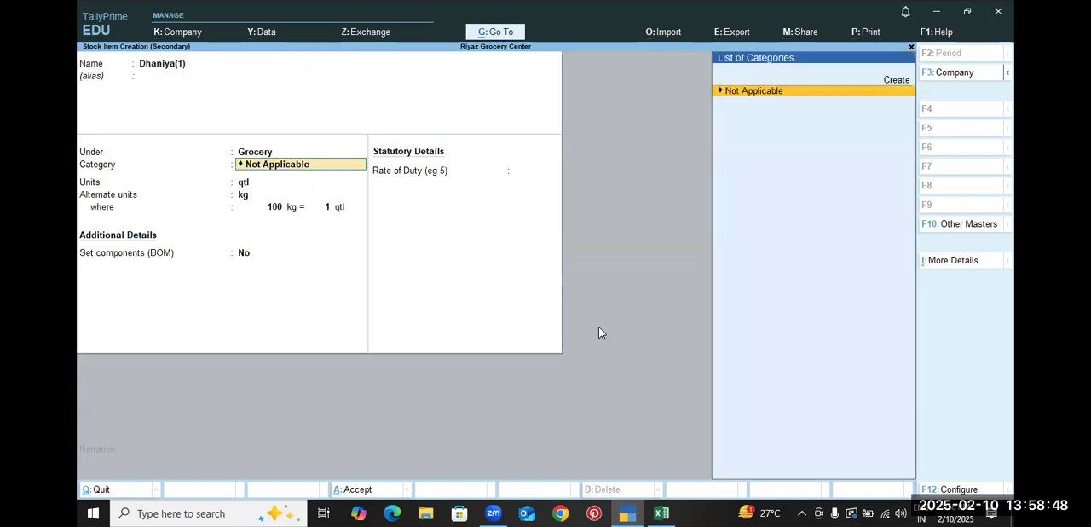
{"action": "key", "text": "Return"}
{"action": "key", "text": "alt+Tab"}
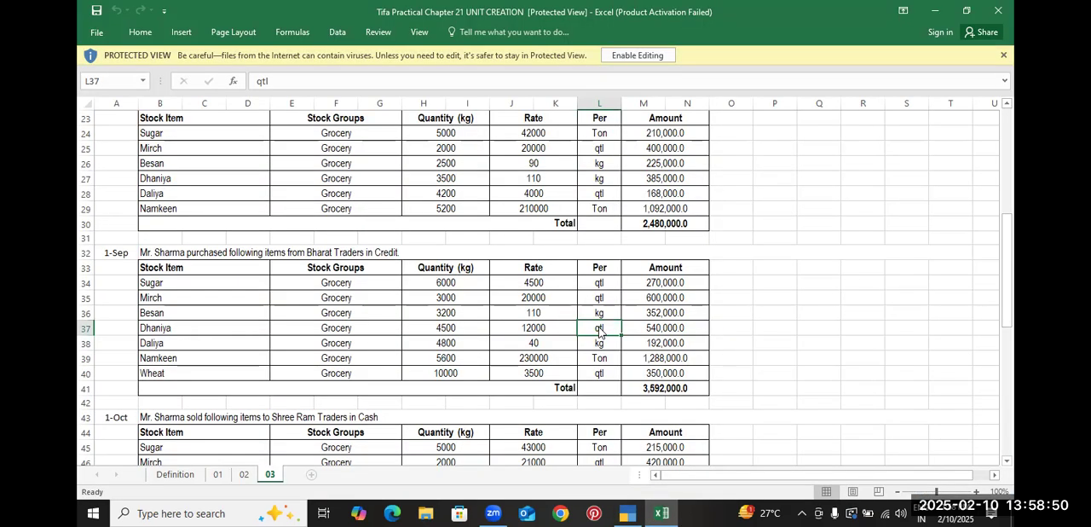
{"action": "key", "text": "alt+Tab"}
{"action": "key", "text": "Return"}
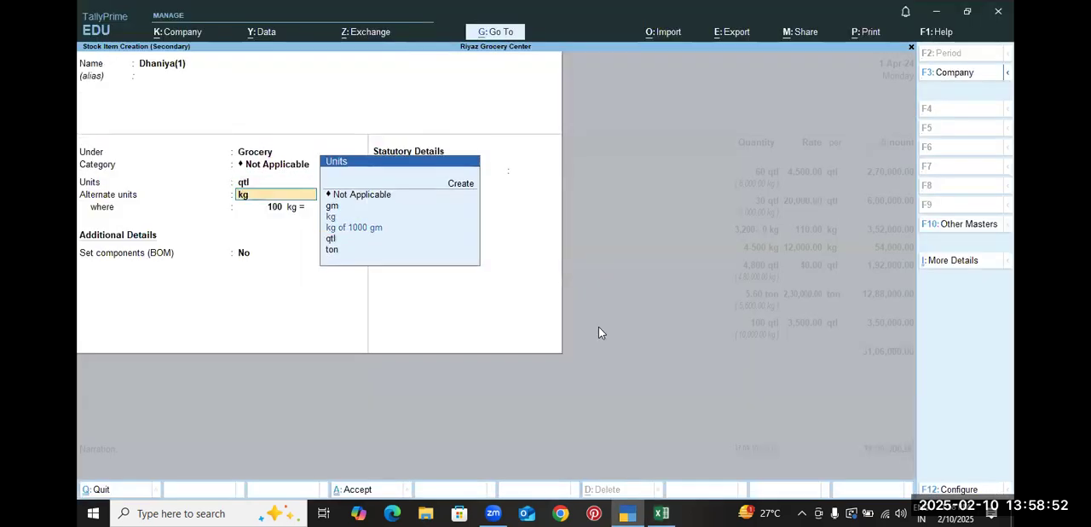
{"action": "key", "text": "Return"}
{"action": "key", "text": "ctrl+a"}
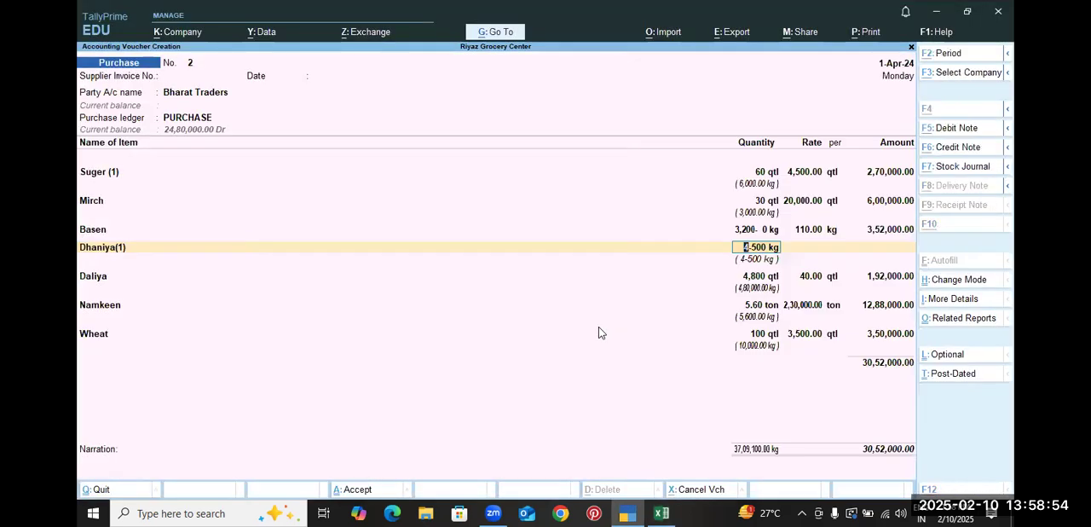
Look up the 1-Sep Dhaniya quantity in the practice sheet and enter it as 45 qtl on the Dhaniya(1) line
{"action": "key", "text": "alt+Tab"}
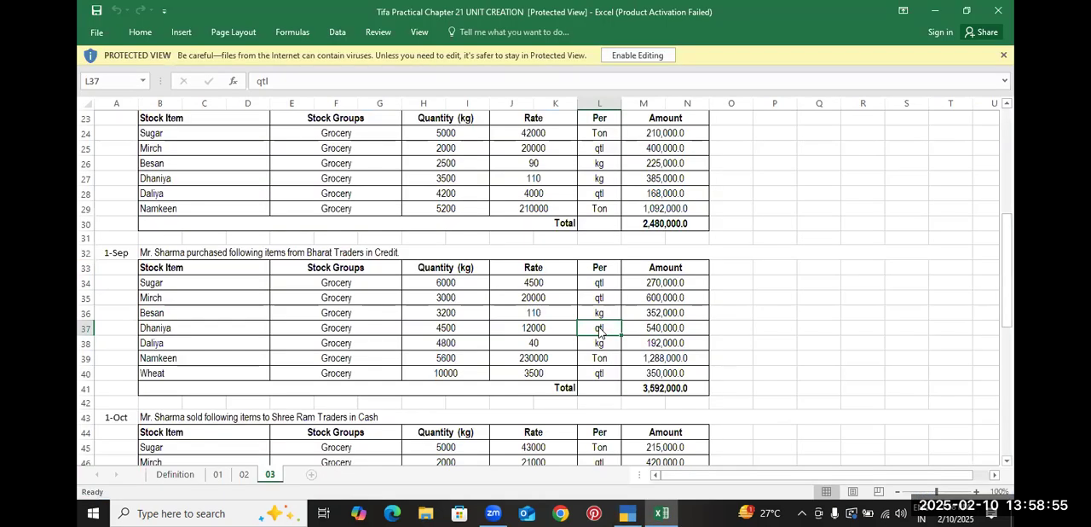
{"action": "left_click", "coordinate": [461, 326]}
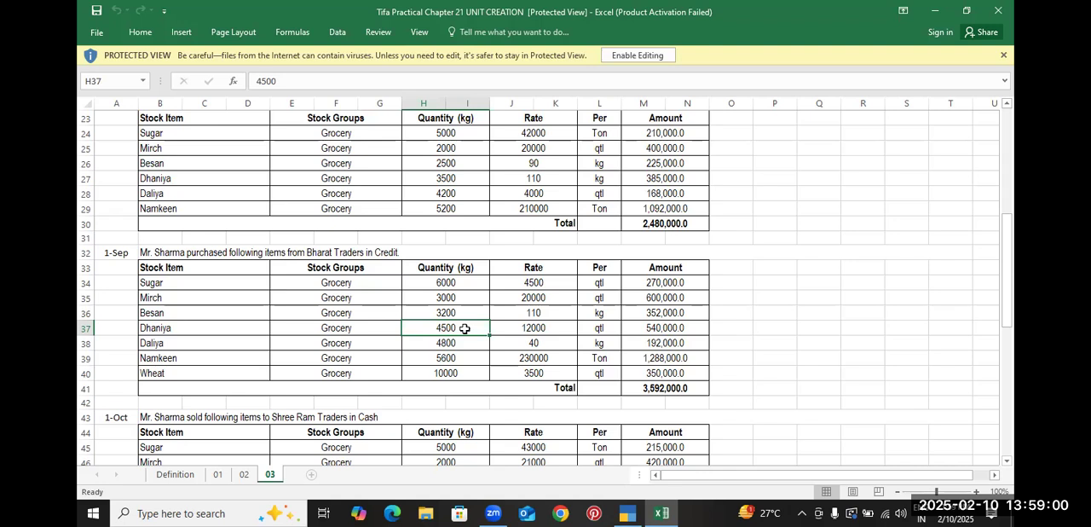
{"action": "key", "text": "alt+Tab"}
{"action": "type", "text": "45"}
{"action": "key", "text": "Return"}
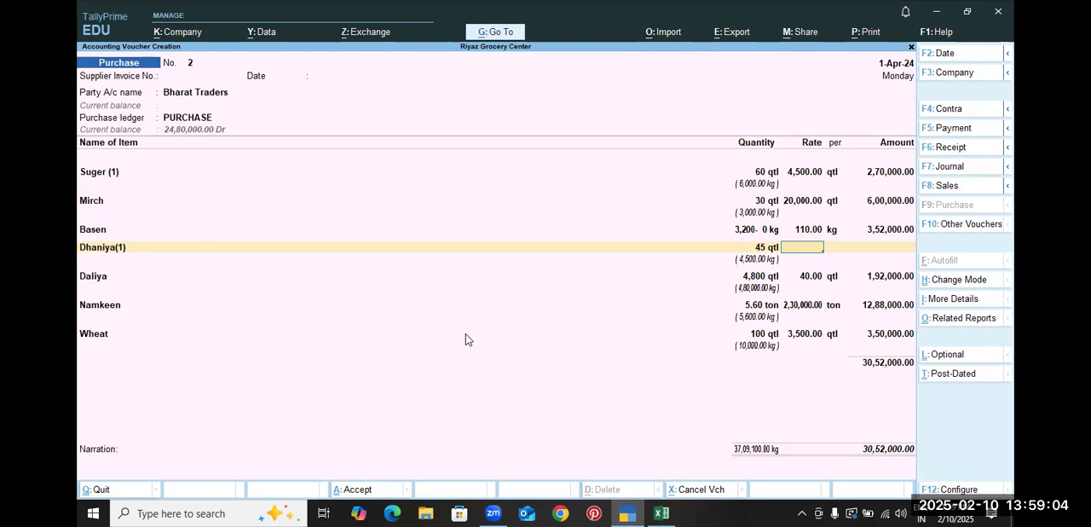
Check the Dhaniya rate in the practice sheet and set the Dhaniya(1) line's rate to 12,000 per qtl
{"action": "key", "text": "alt+Tab"}
{"action": "key", "text": "alt+Tab"}
{"action": "type", "text": "12000"}
{"action": "key", "text": "Return"}
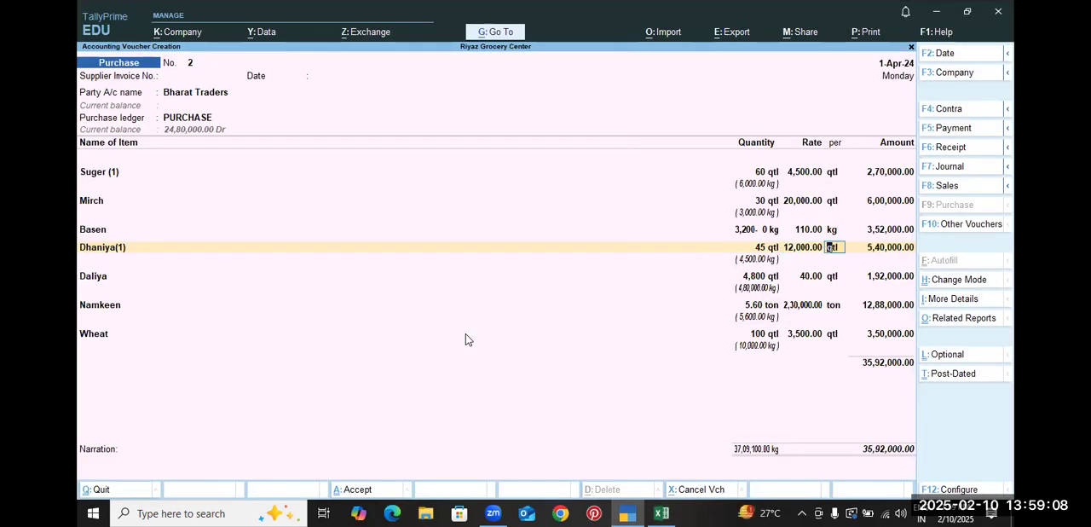
Compare the voucher's total with the 1-Sep purchase total in the practice sheet and accept the Bharat Traders purchase voucher
{"action": "key", "text": "alt+Tab"}
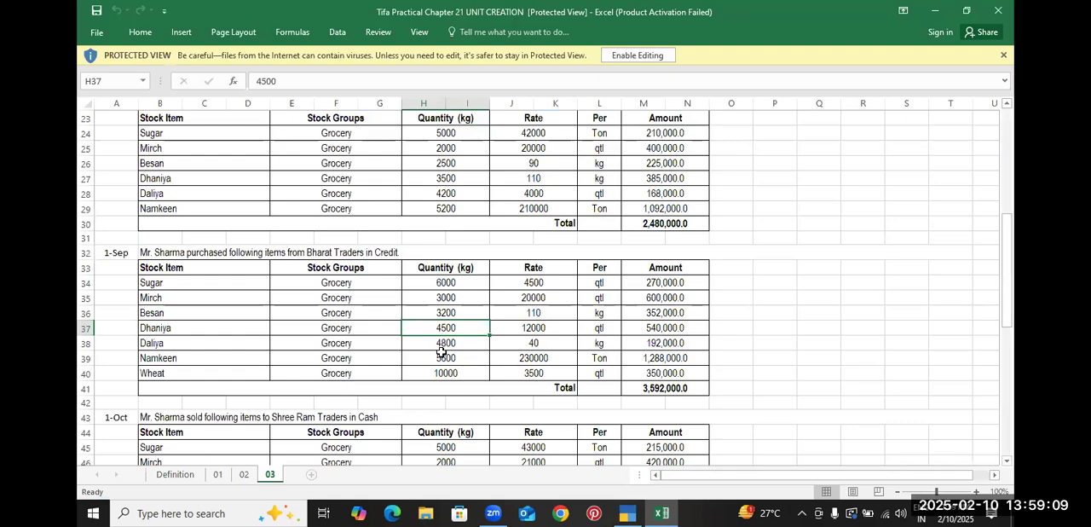
{"action": "left_click", "coordinate": [650, 388]}
{"action": "key", "text": "alt+Tab"}
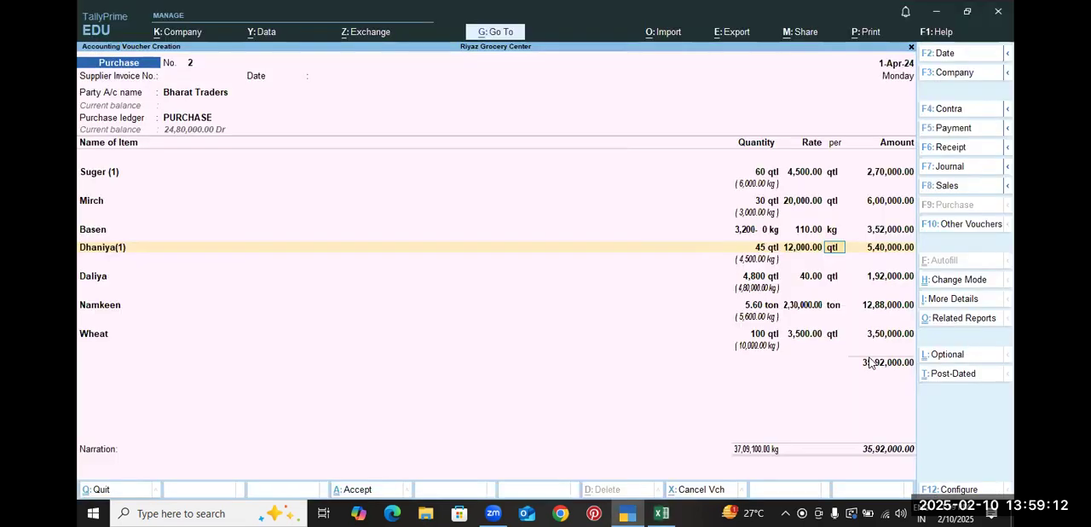
{"action": "key", "text": "alt+Tab"}
{"action": "scroll", "coordinate": [514, 294], "scroll_direction": "down", "scroll_amount": 3}
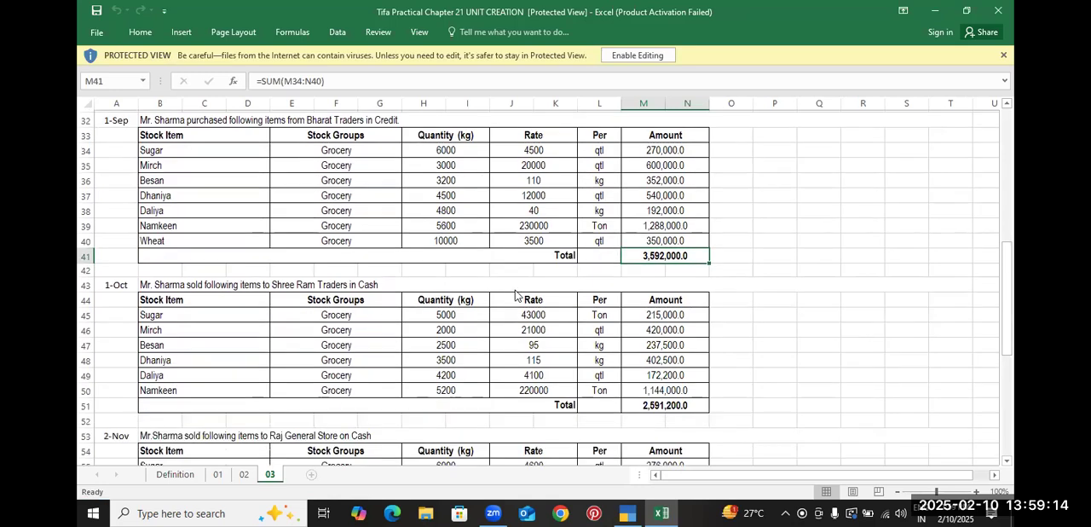
{"action": "scroll", "coordinate": [515, 295], "scroll_direction": "down", "scroll_amount": 3}
{"action": "key", "text": "alt+Tab"}
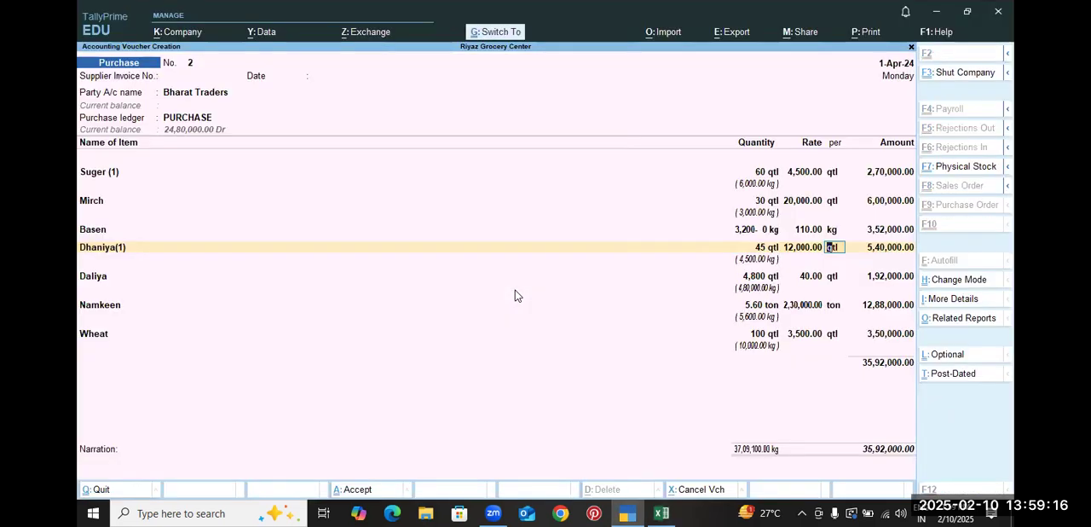
{"action": "key", "text": "ctrl+a"}
Review the 1-Oct and 2-Nov sales tables, the remaining cash and bank transactions, and the answer table in the practice sheet
{"action": "key", "text": "alt+Tab"}
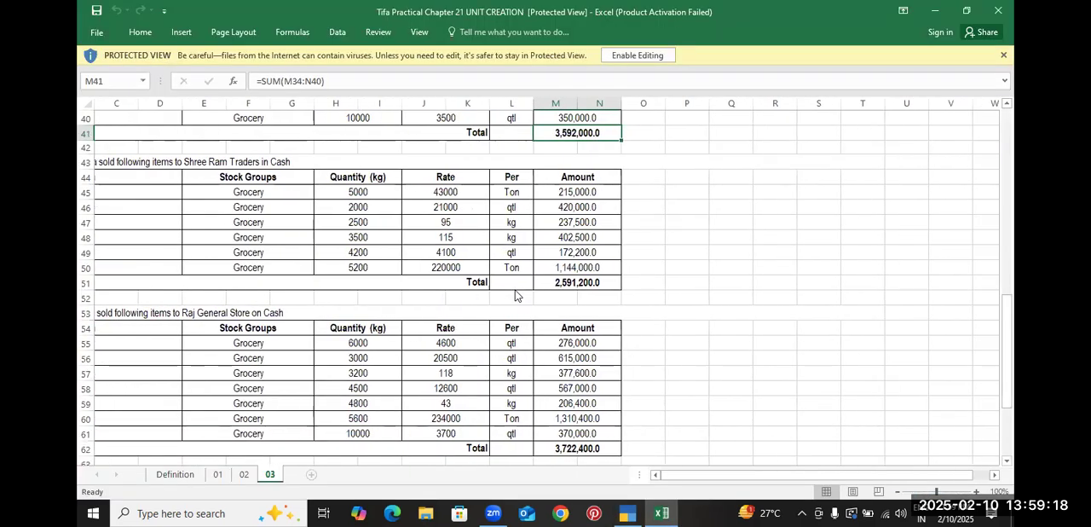
{"action": "scroll", "coordinate": [515, 295], "scroll_direction": "left", "scroll_amount": 2}
{"action": "scroll", "coordinate": [368, 308], "scroll_direction": "down", "scroll_amount": 2}
{"action": "scroll", "coordinate": [368, 309], "scroll_direction": "up", "scroll_amount": 3}
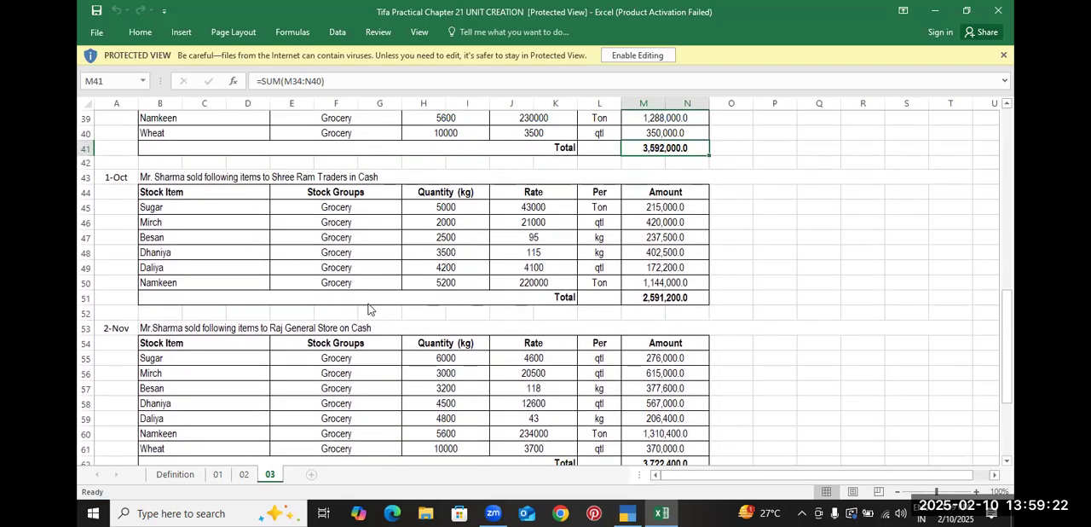
{"action": "scroll", "coordinate": [368, 309], "scroll_direction": "down", "scroll_amount": 1}
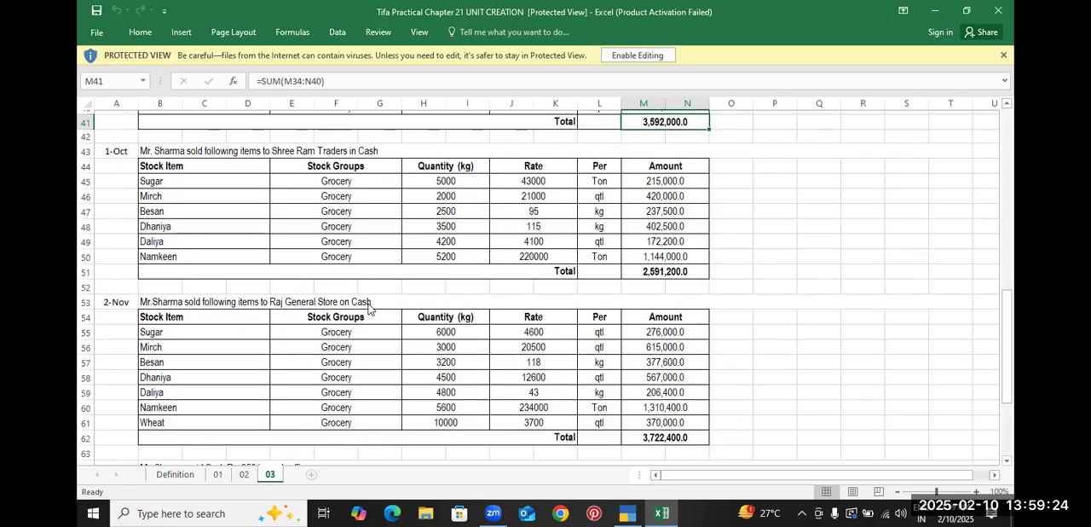
{"action": "scroll", "coordinate": [368, 309], "scroll_direction": "up", "scroll_amount": 1}
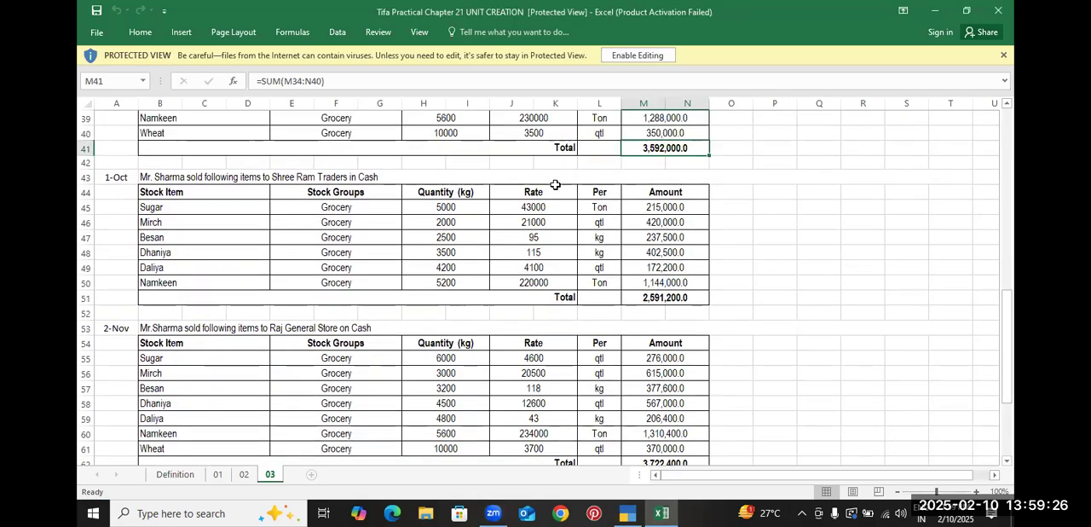
{"action": "scroll", "coordinate": [555, 185], "scroll_direction": "down", "scroll_amount": 4}
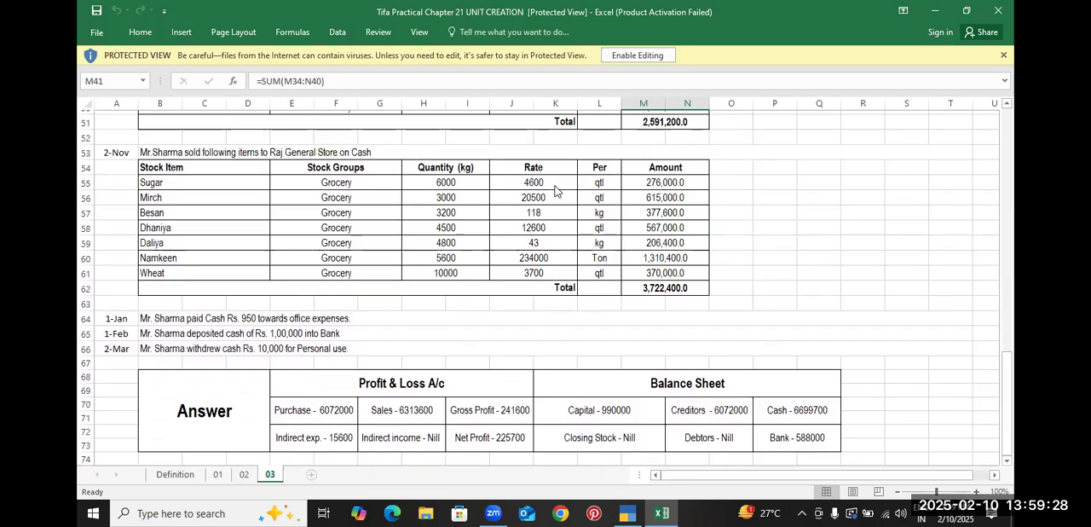
{"action": "scroll", "coordinate": [555, 189], "scroll_direction": "up", "scroll_amount": 8}
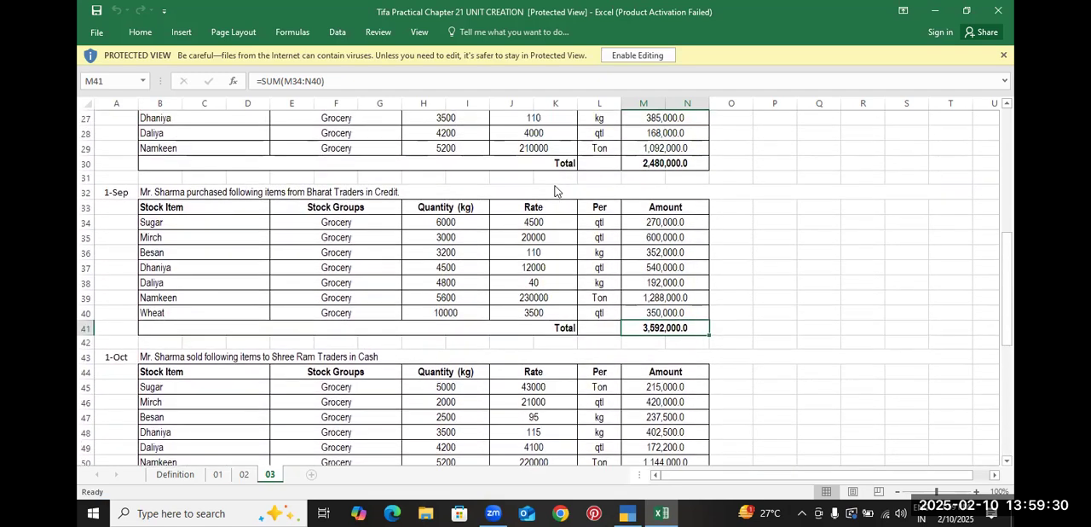